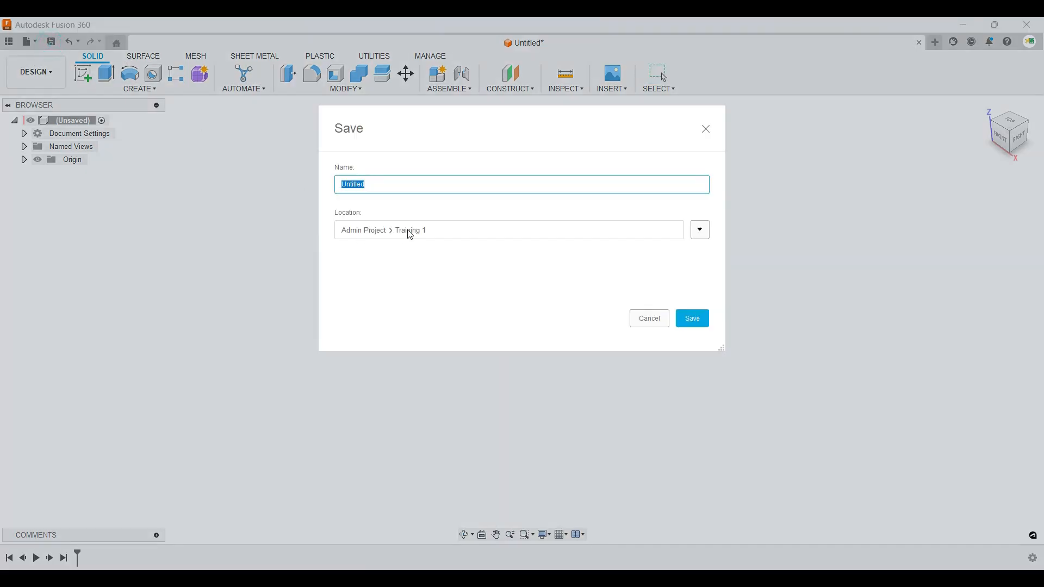
Save the design as Ikea Coffee Table in the Training 1 folder of Admin Project.
key(BackSpace)
click(701, 325)
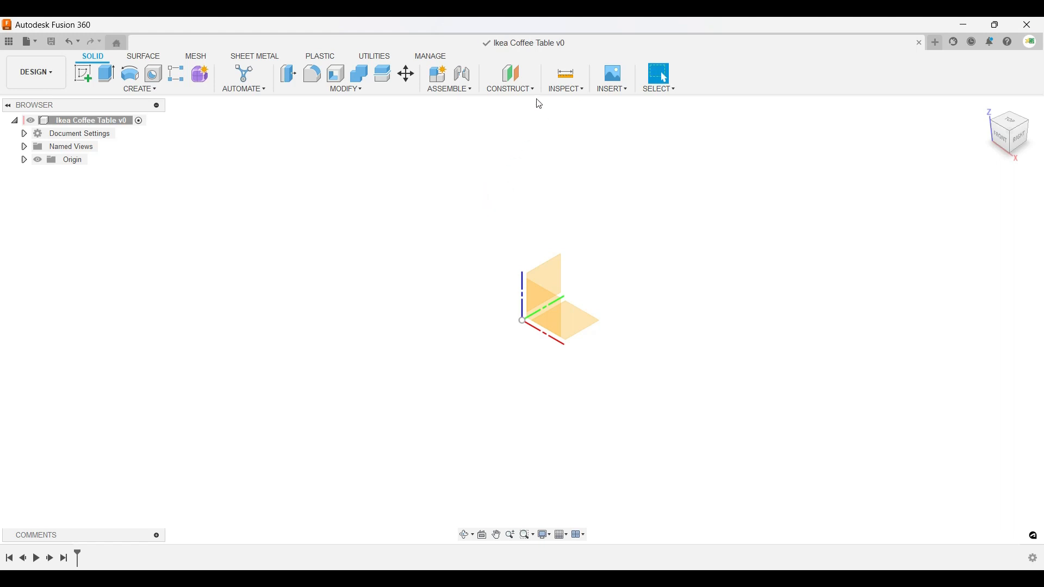
Create an internal standard component named TABLE TOP, checking the LACK coffee table's dimension drawing on the IKEA page in the browser.
click(454, 88)
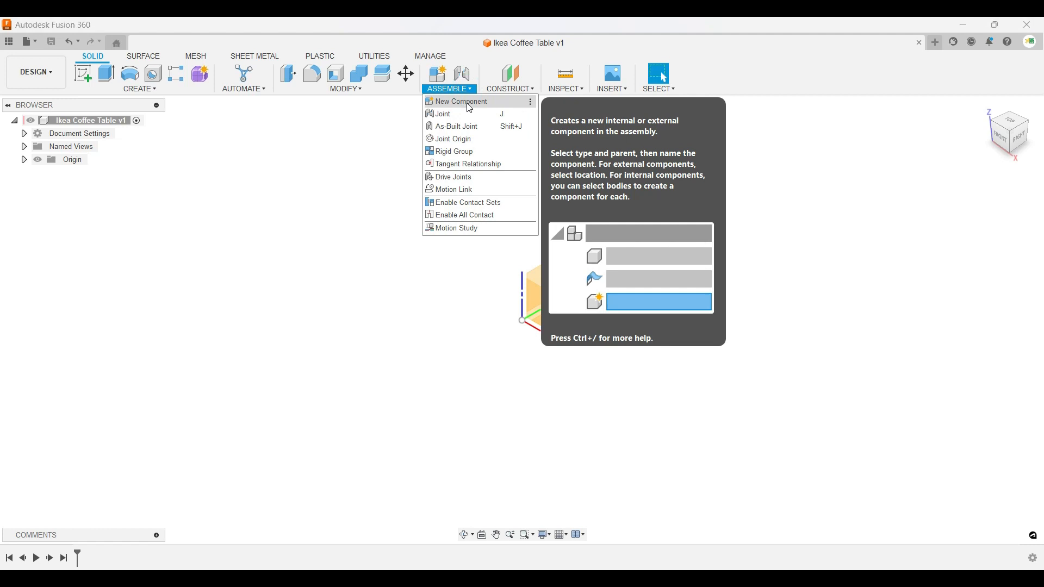
click(470, 103)
click(897, 299)
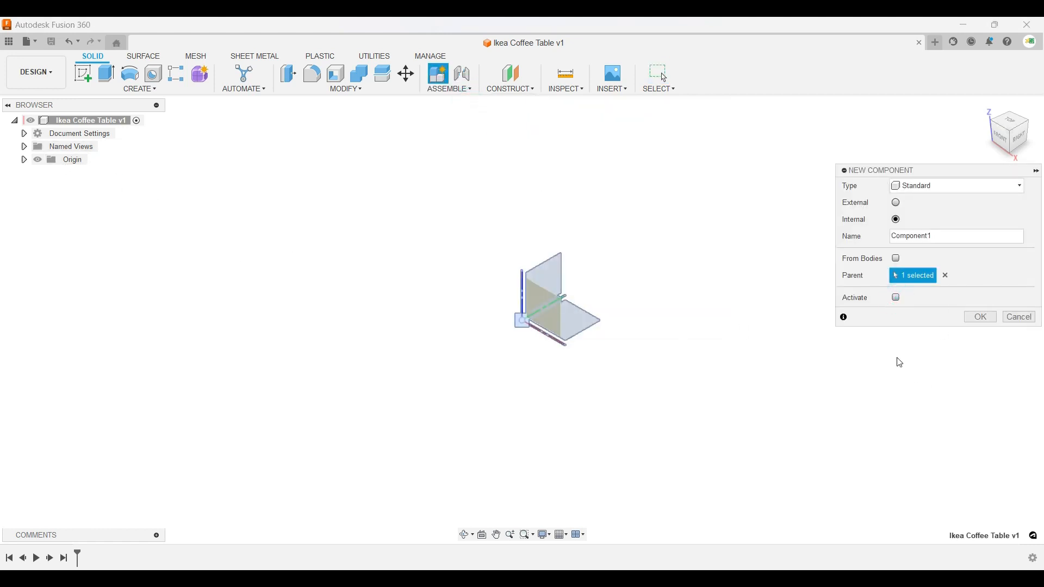
click(959, 233)
click(751, 537)
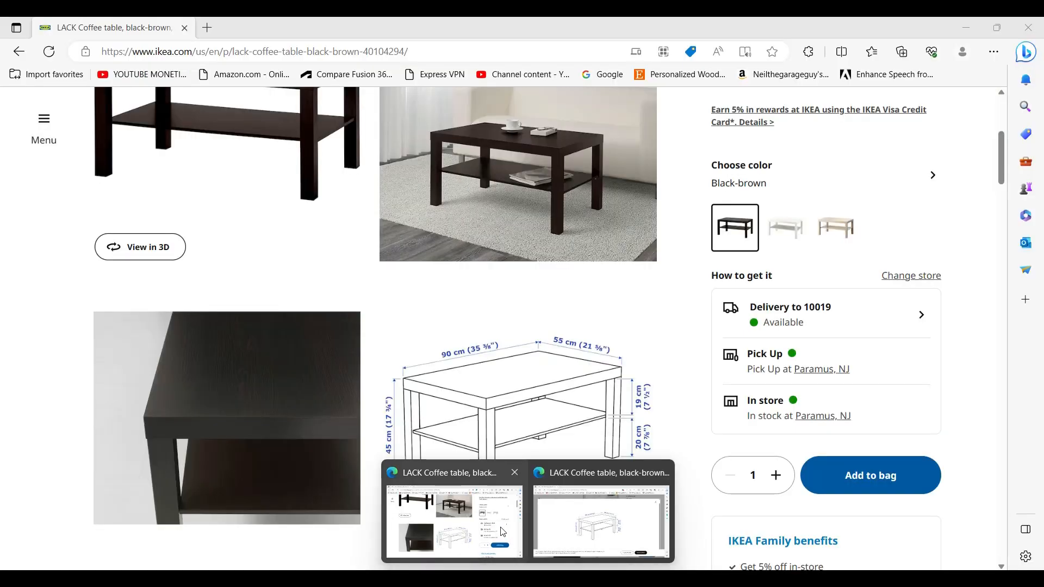
click(500, 528)
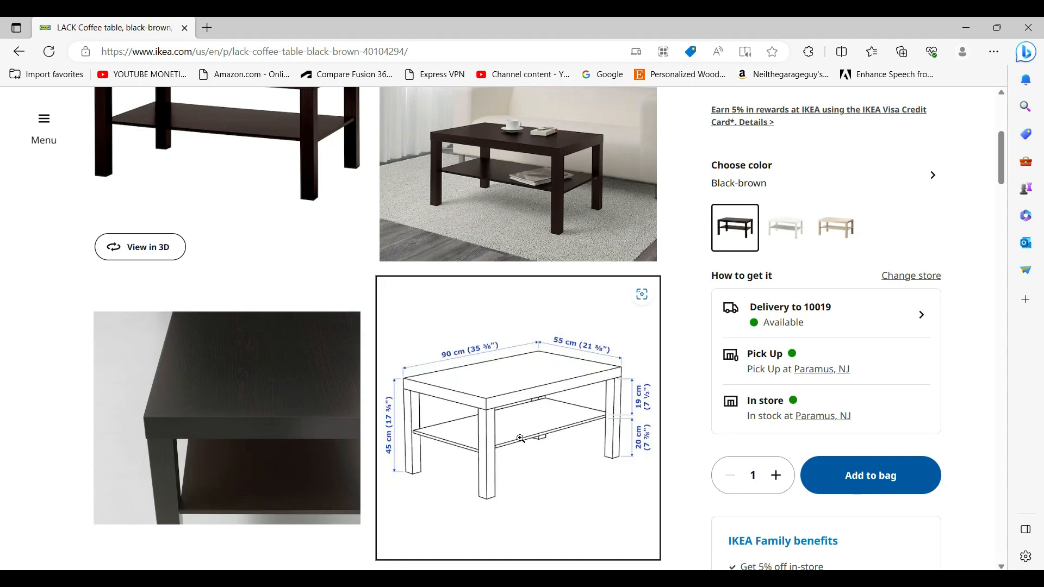
click(965, 30)
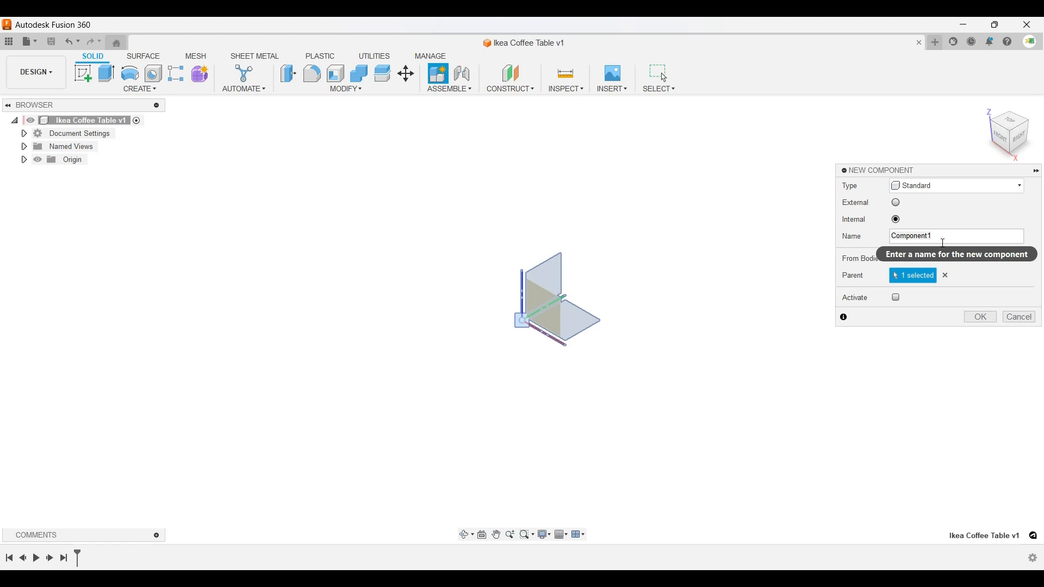
text(TABLE TOP)
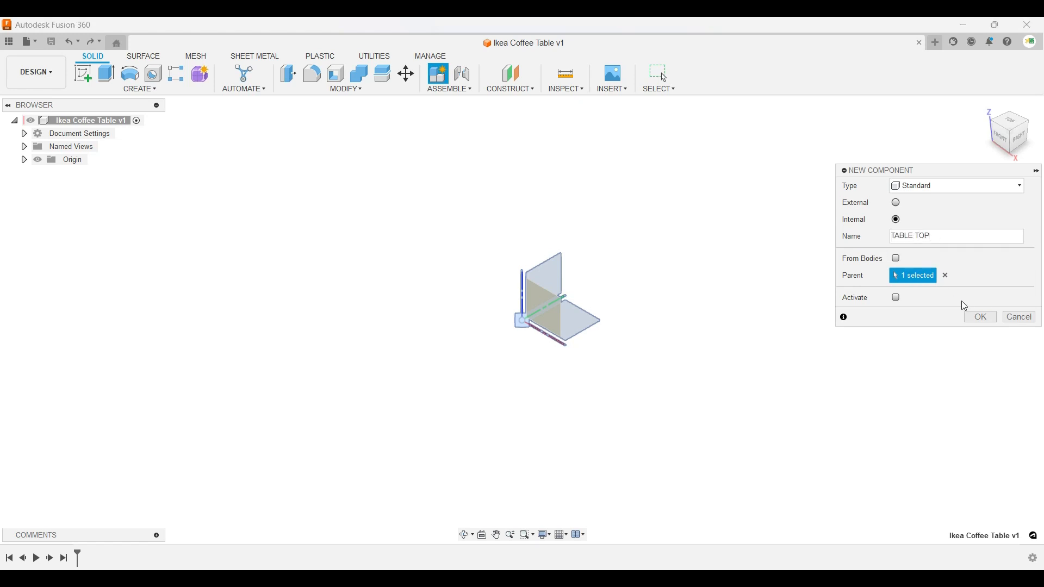
click(982, 317)
Add a second internal component to the assembly and name it LEG 1.
click(473, 89)
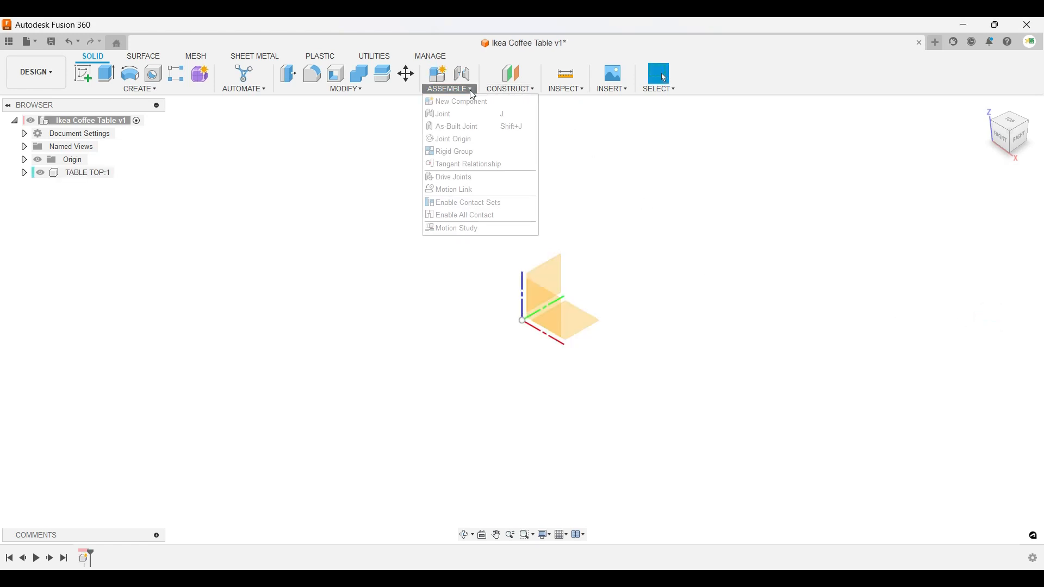
click(466, 101)
click(936, 236)
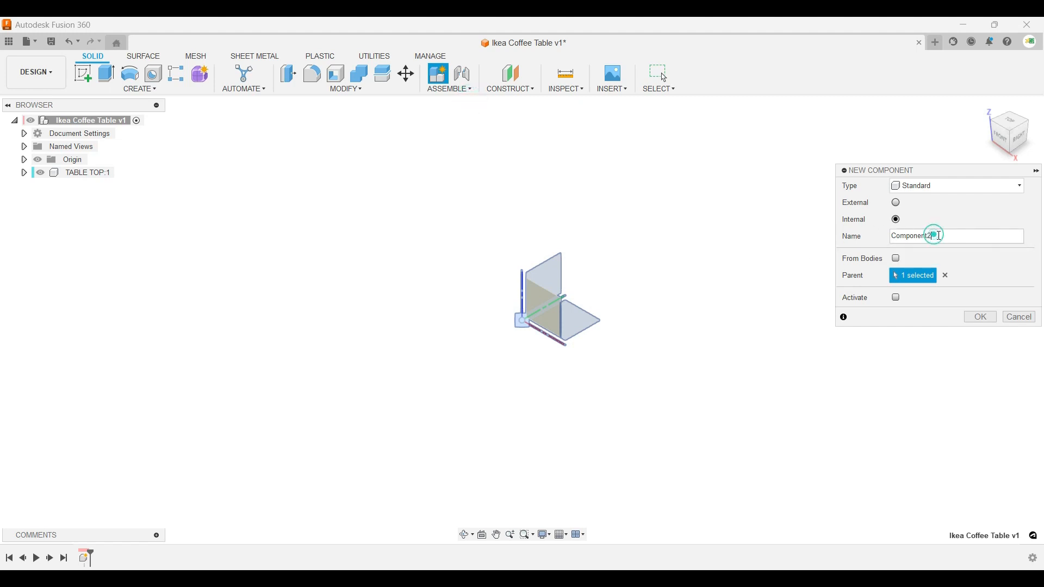
drag(936, 236, 860, 242)
text(LEG 1)
click(977, 319)
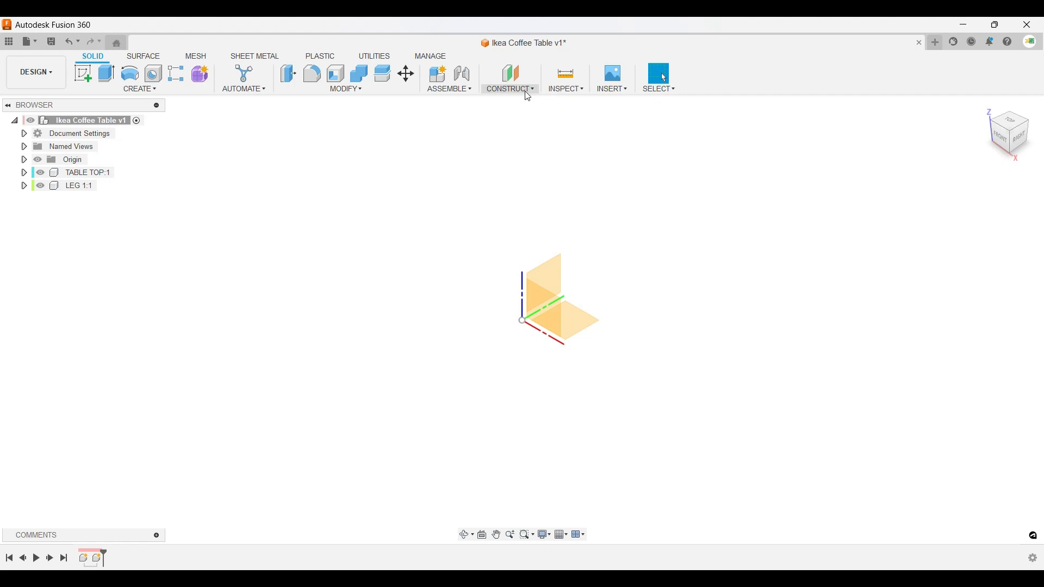
Create another internal component under the top-level design, named LEG 2.
click(471, 89)
click(459, 100)
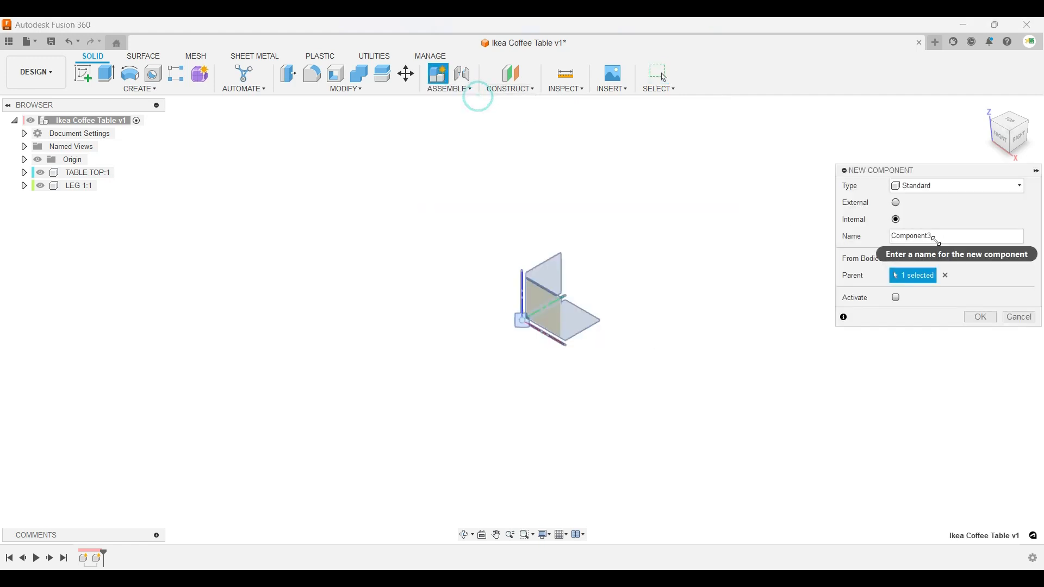
double_click(936, 238)
text(LEG 2)
click(982, 319)
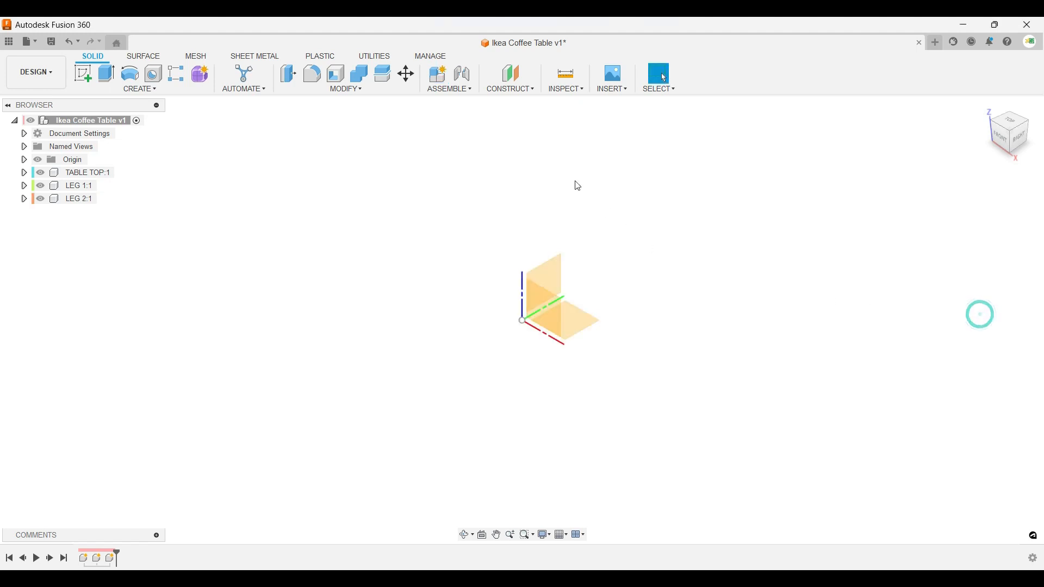
Create a third leg component under the top-level design, named LEG 3.
click(461, 90)
click(462, 102)
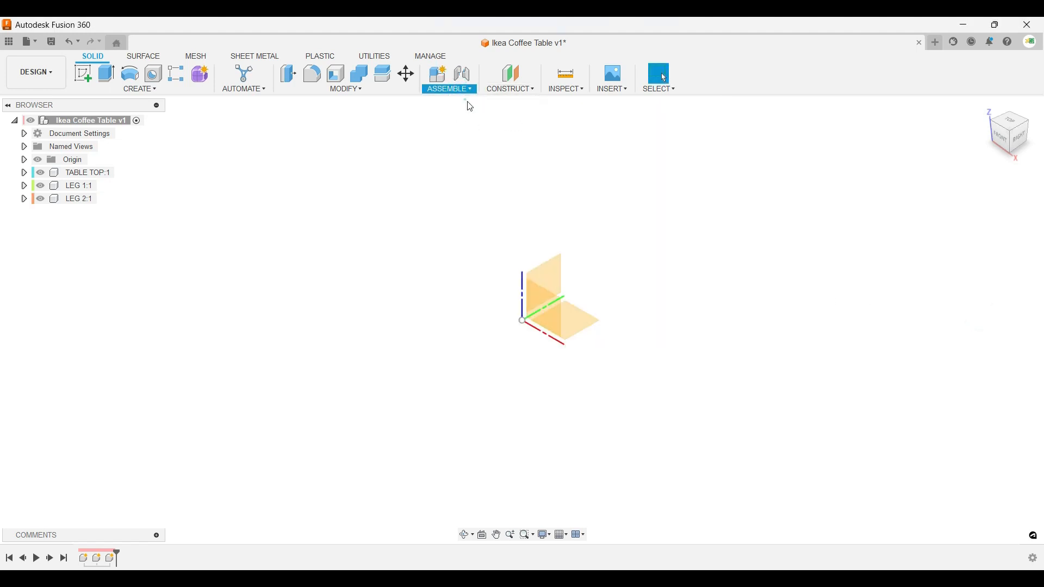
double_click(953, 238)
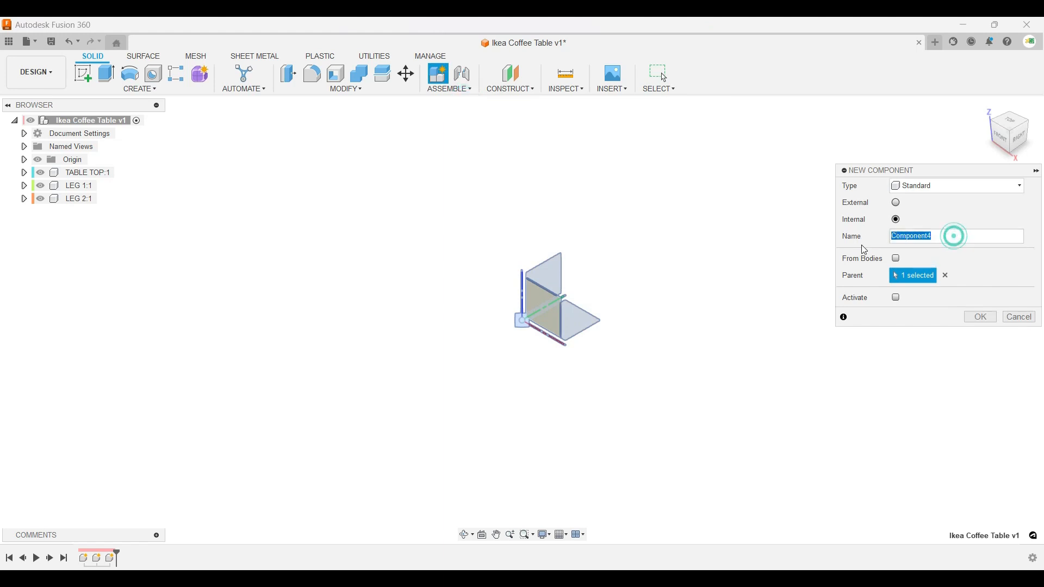
text(LEG 3)
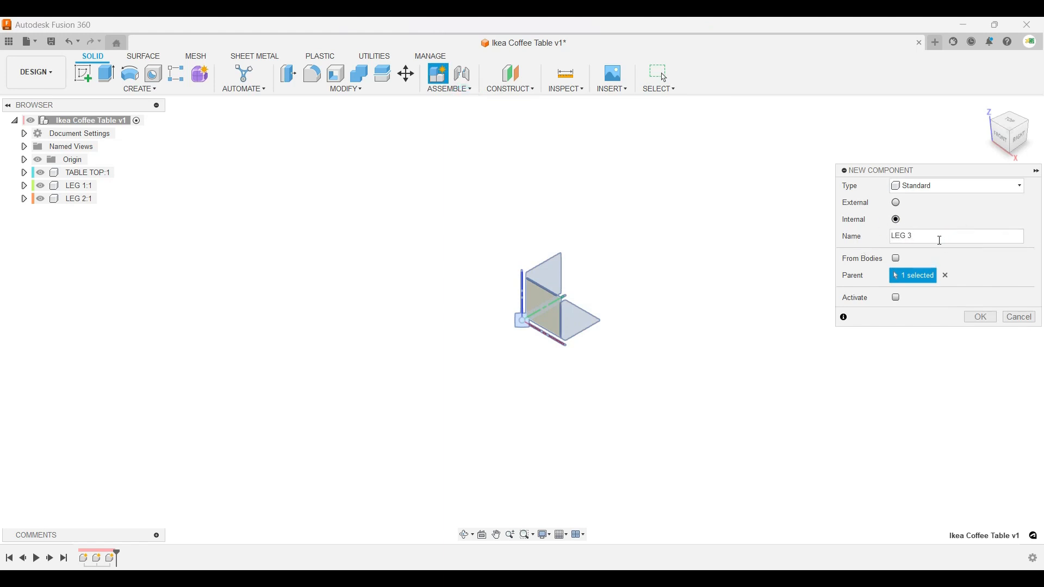
click(979, 318)
Create the fourth leg component under the top-level design, named LEG 4.
click(451, 89)
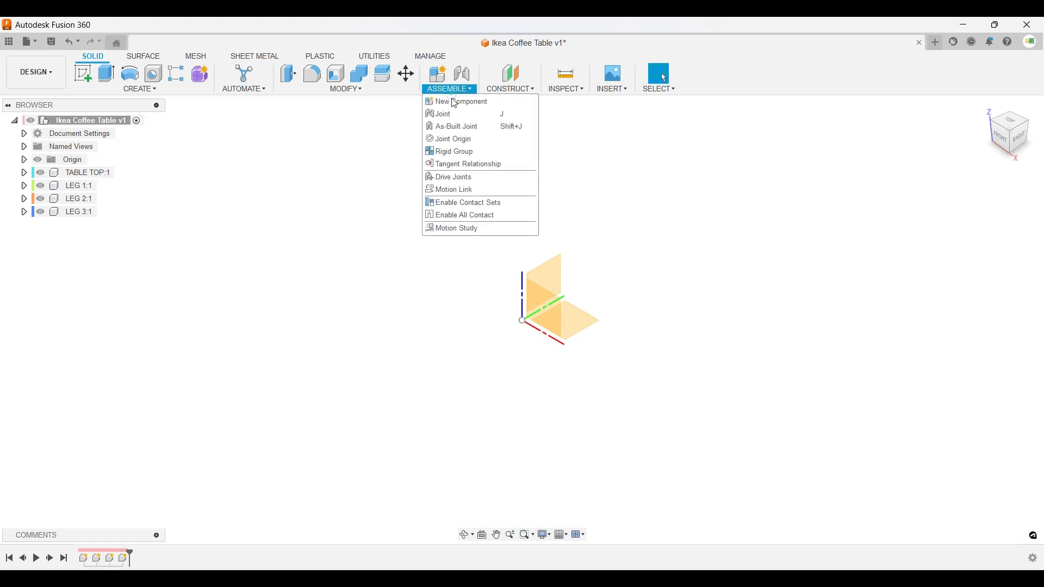
click(456, 104)
click(944, 237)
double_click(944, 237)
text(LEG 4)
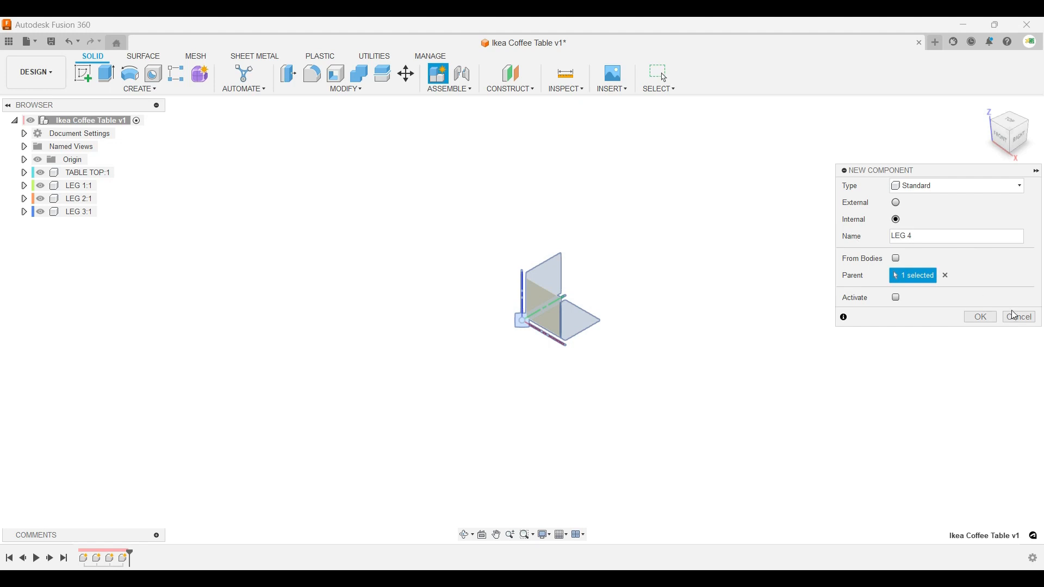
click(982, 318)
Add one more internal component to the assembly, named MIDDLE SHELF.
key(Return)
text(MIDDLE SHELF)
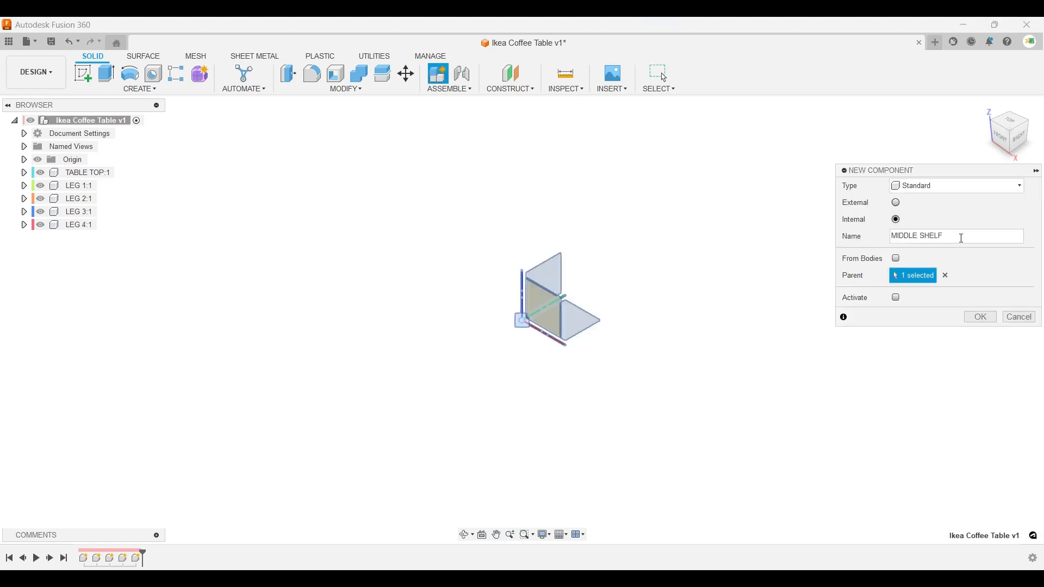
click(973, 320)
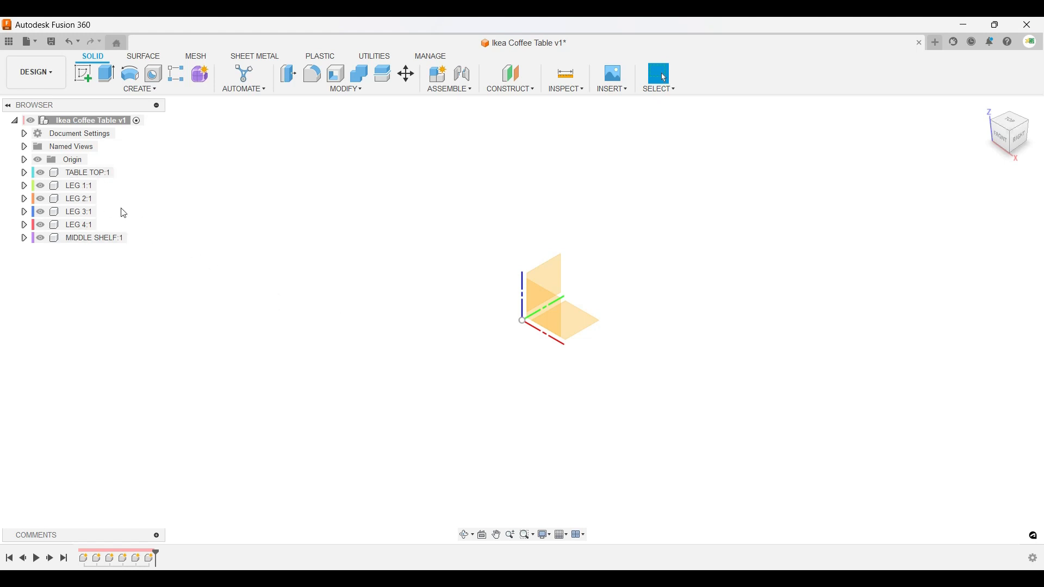
Look inside the LEG 1 component, collapse it again, and activate the TABLE TOP component.
click(25, 186)
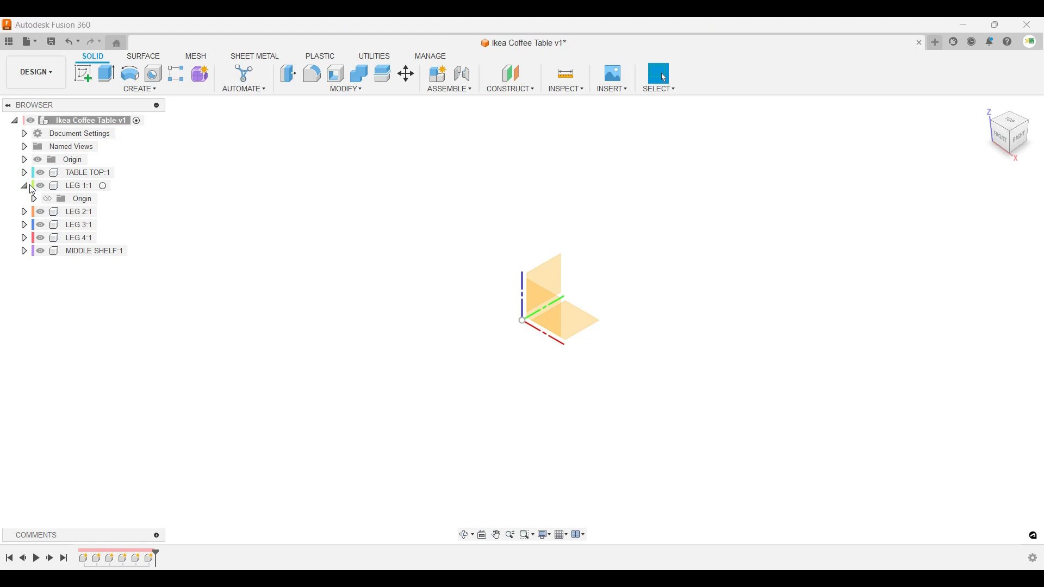
click(27, 185)
click(119, 174)
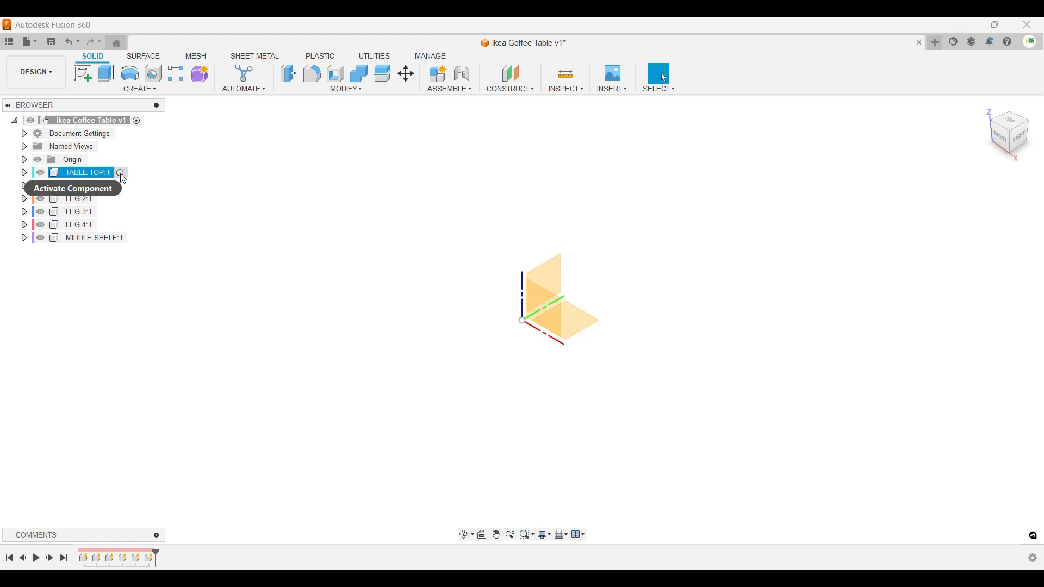
click(123, 173)
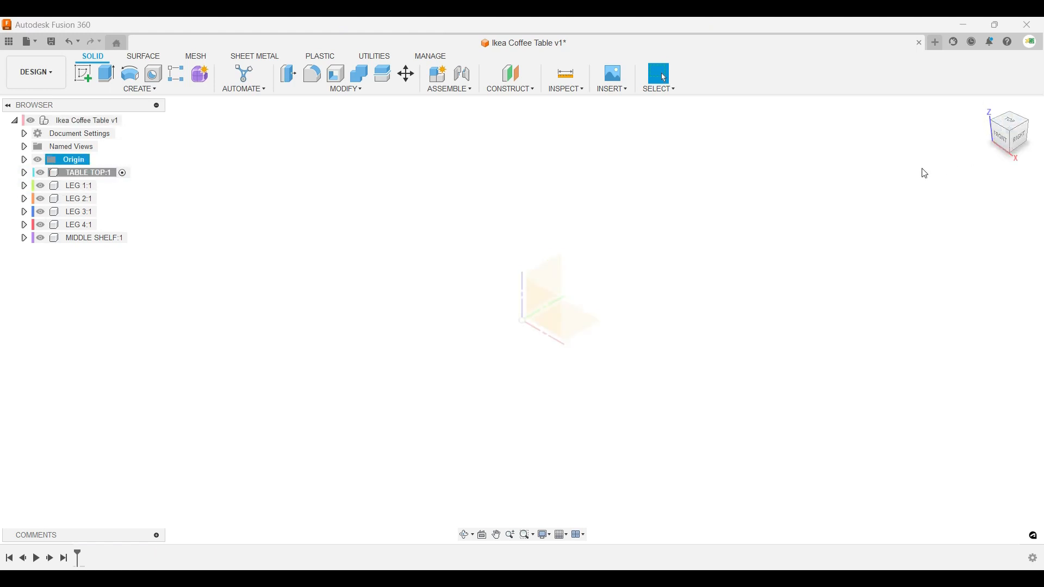
Start a sketch on the XY origin plane in the TABLE TOP component and collapse the sketch palette.
shift+middle_drag(953, 186, 1016, 170)
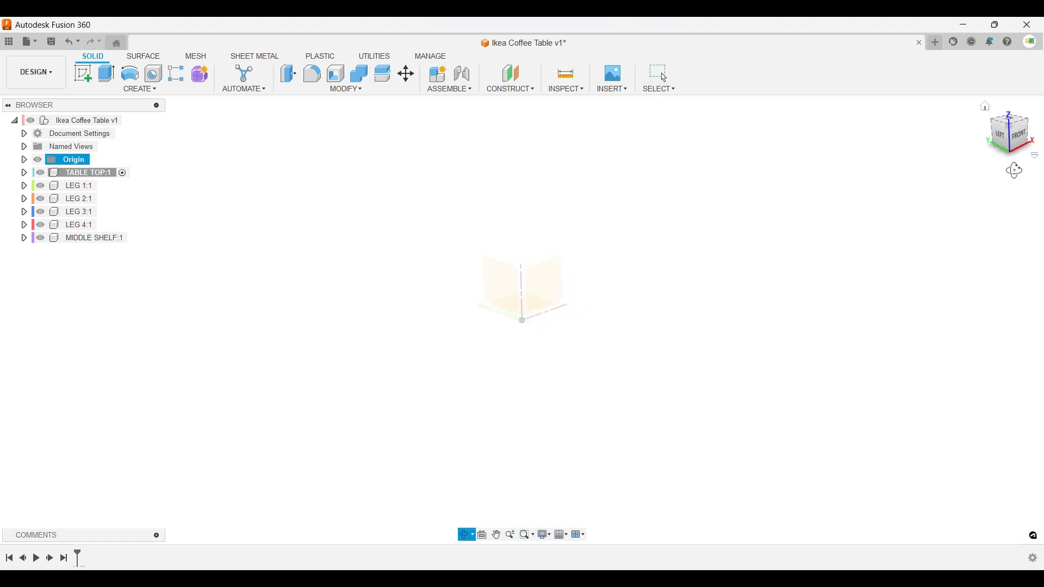
drag(1014, 167, 896, 210)
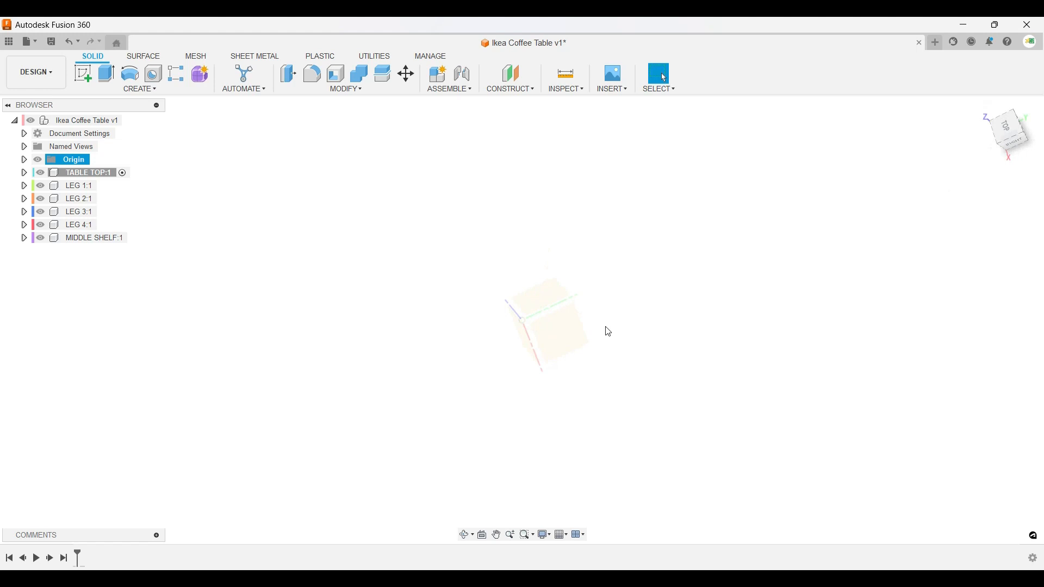
click(570, 334)
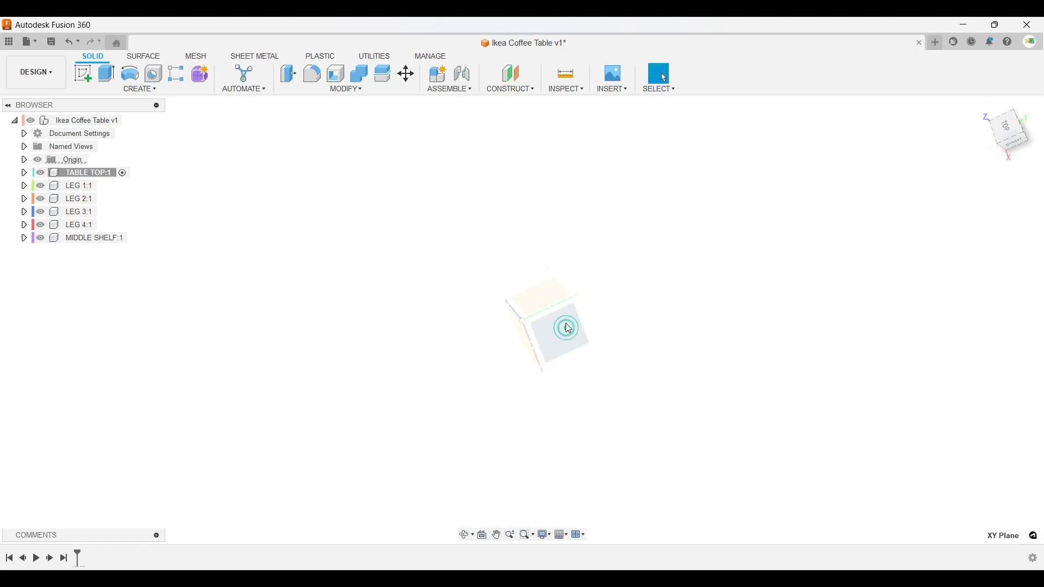
click(103, 177)
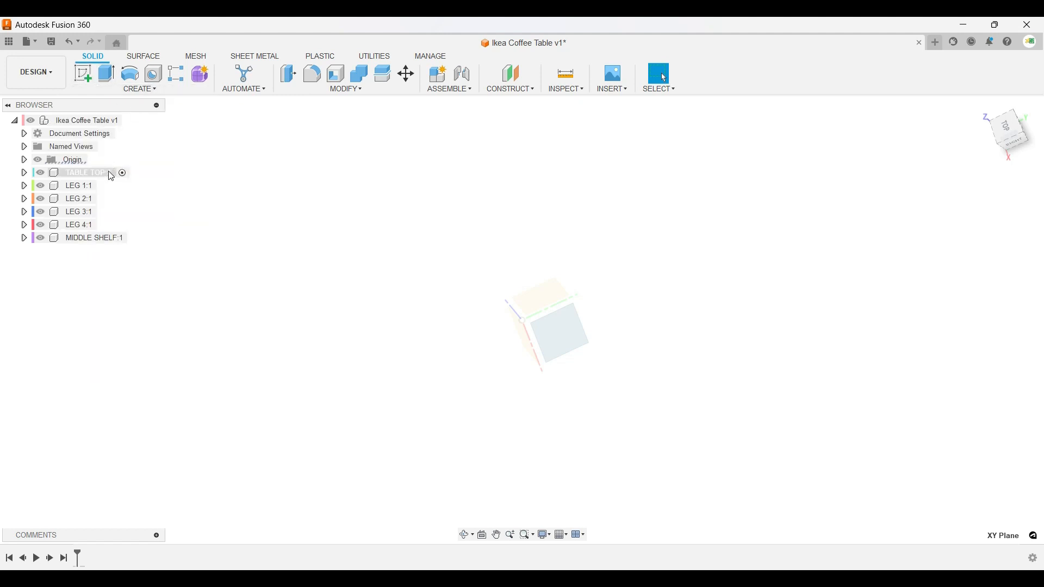
click(88, 75)
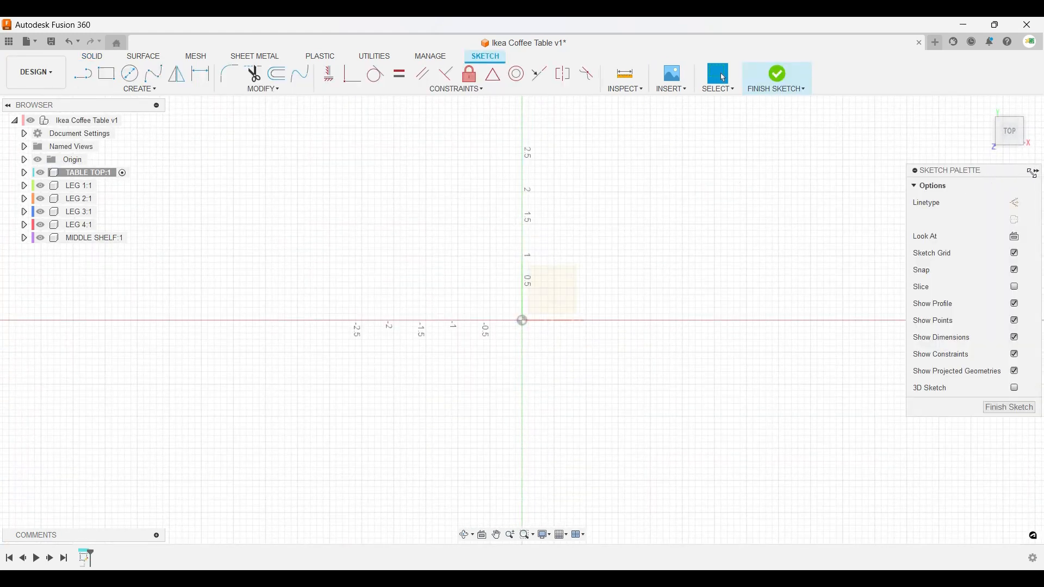
click(1033, 172)
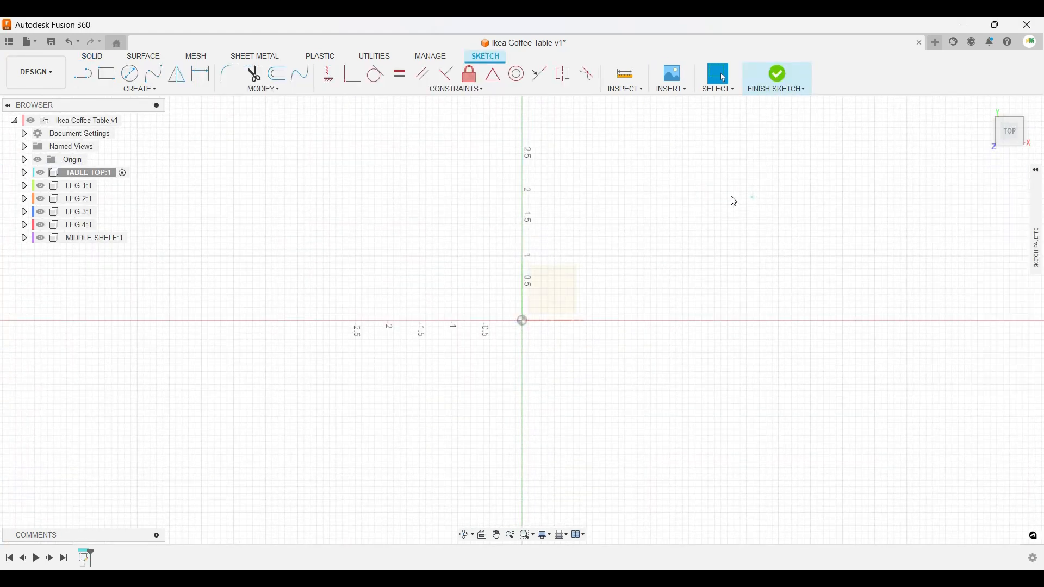
Sketch a center rectangle about 9.4 by 4.6 in at the origin, and stretch it by one corner to about 11.8 in wide.
click(118, 90)
mouse_move(140, 135)
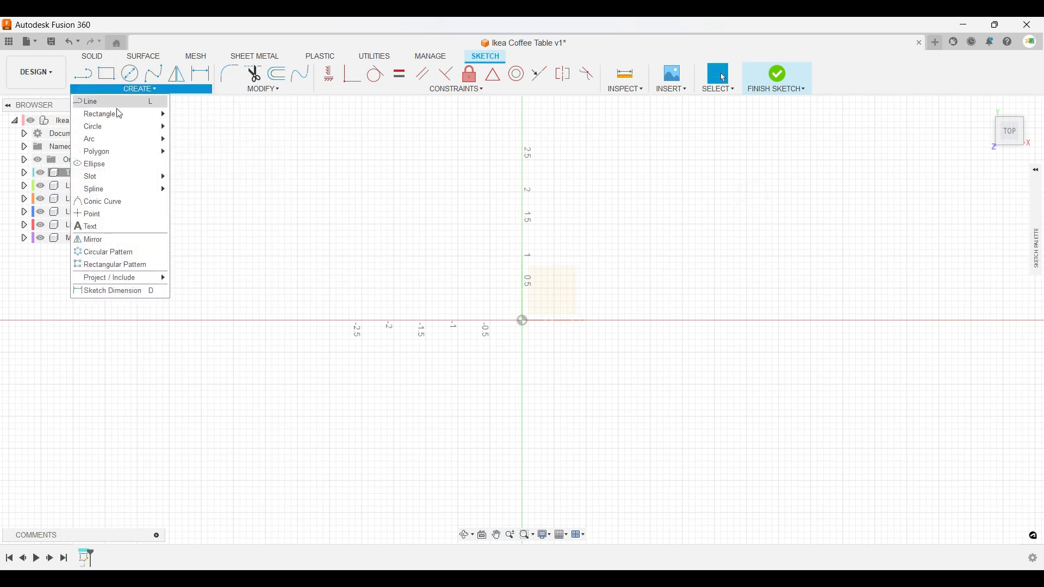
mouse_move(122, 118)
click(207, 126)
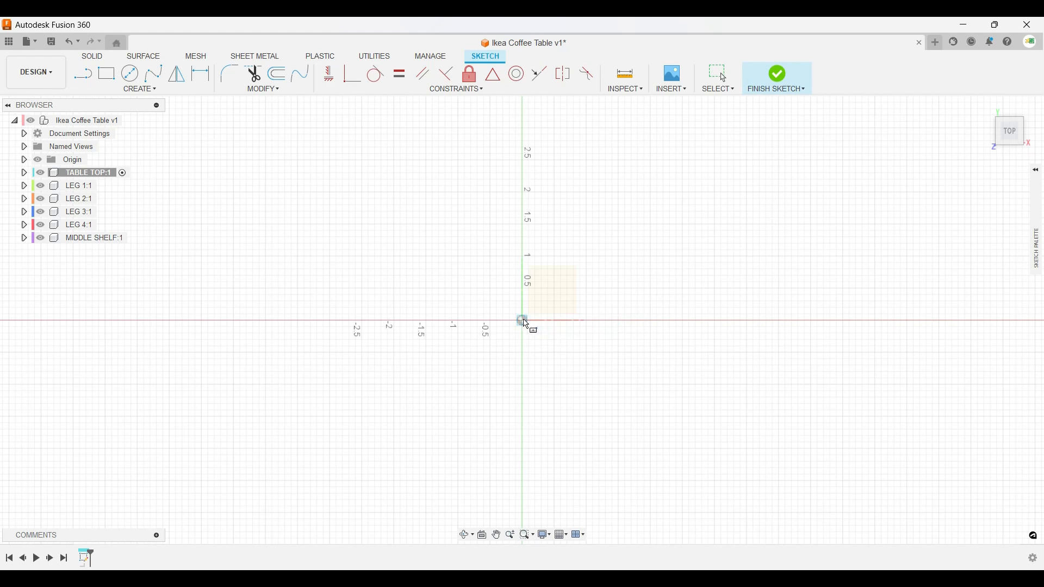
click(523, 321)
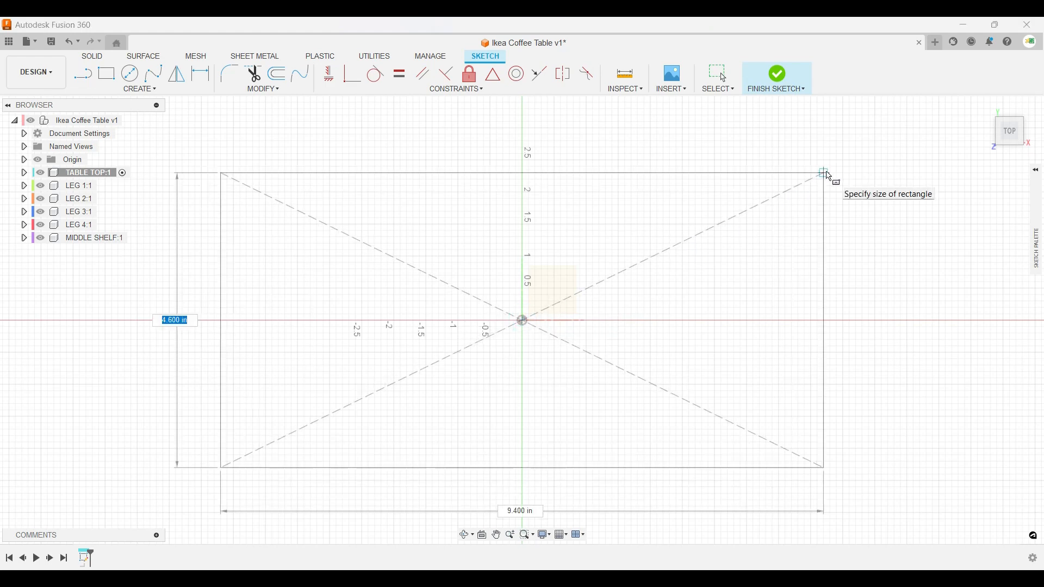
click(827, 172)
scroll(729, 207, up, 2)
scroll(729, 210, down, 6)
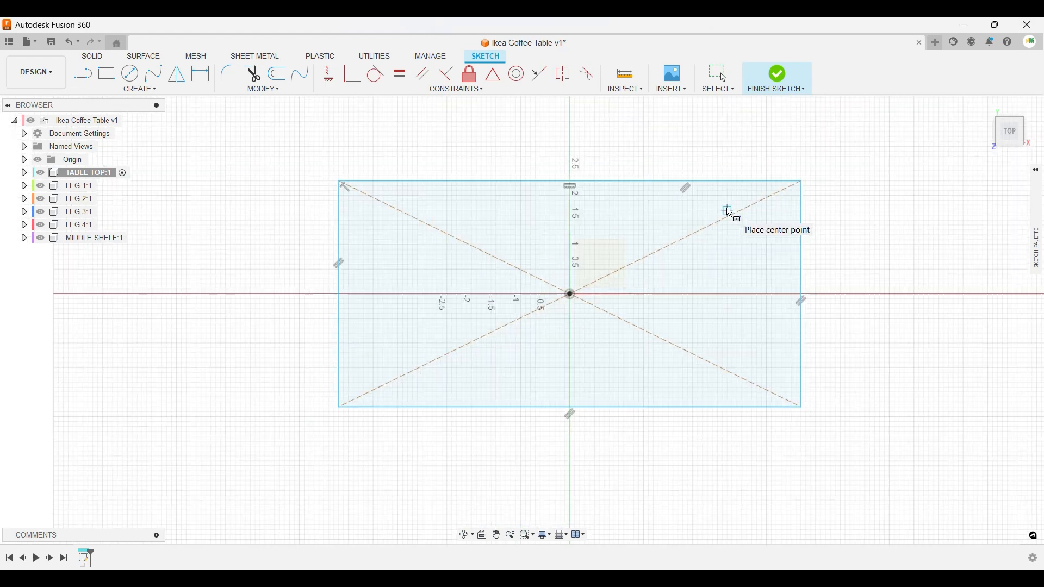
key(Escape)
click(415, 154)
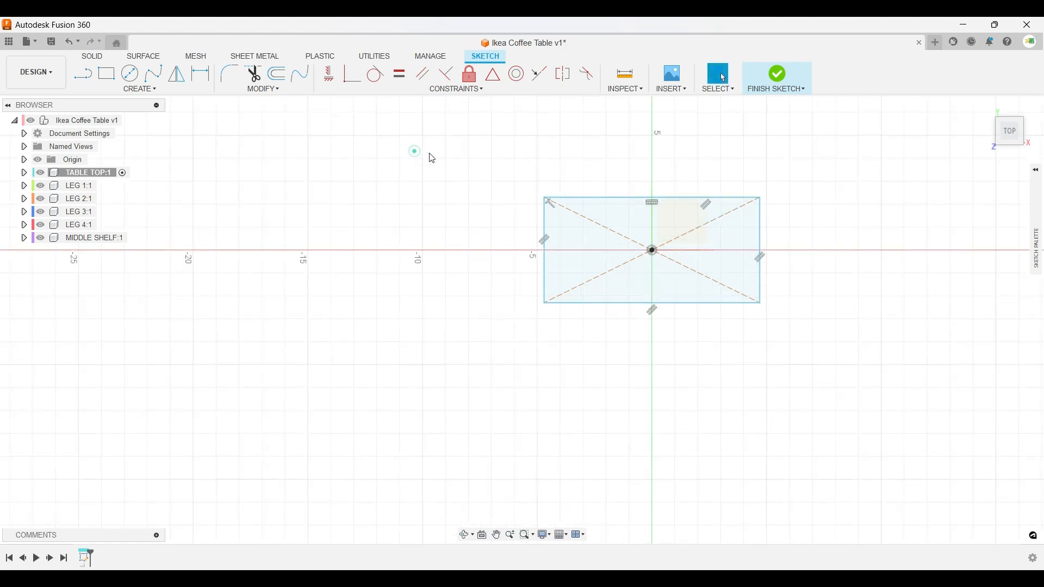
drag(545, 198, 517, 191)
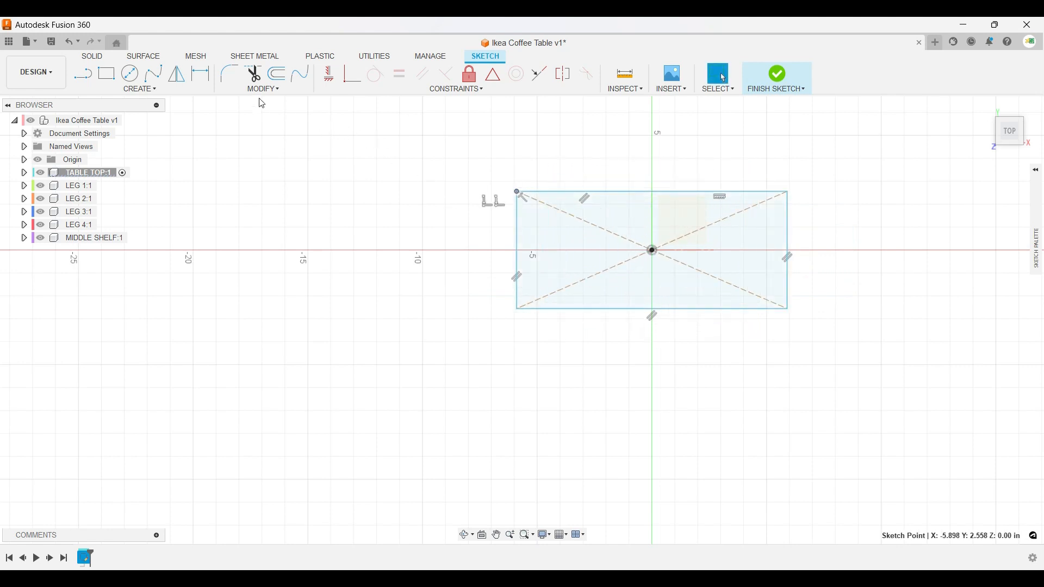
Dimension the distance between the rectangle's two long sides as 21.562 in and place that dimension farther outside the rectangle.
click(201, 73)
click(575, 192)
click(586, 309)
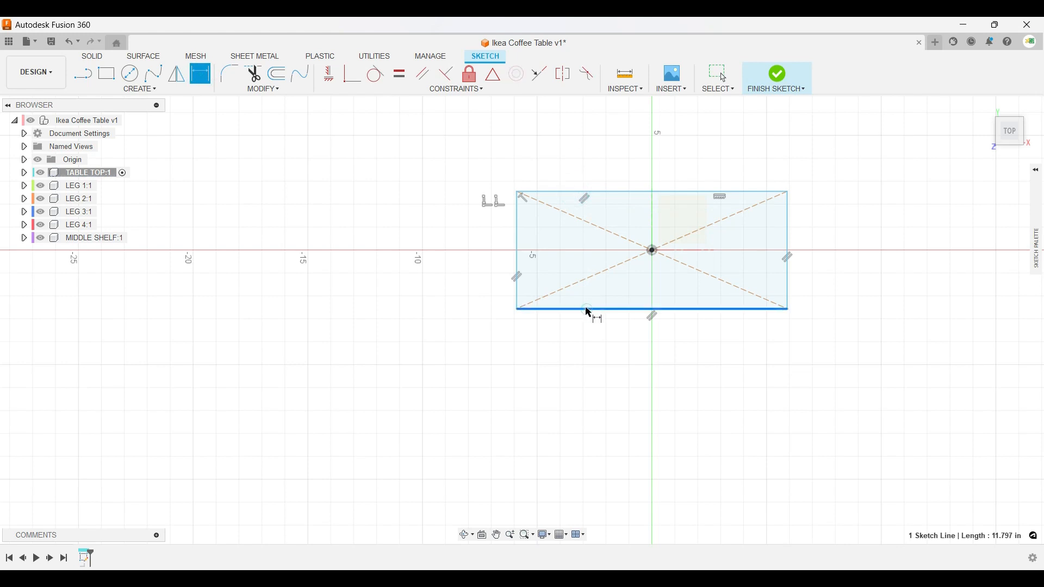
click(577, 192)
click(464, 225)
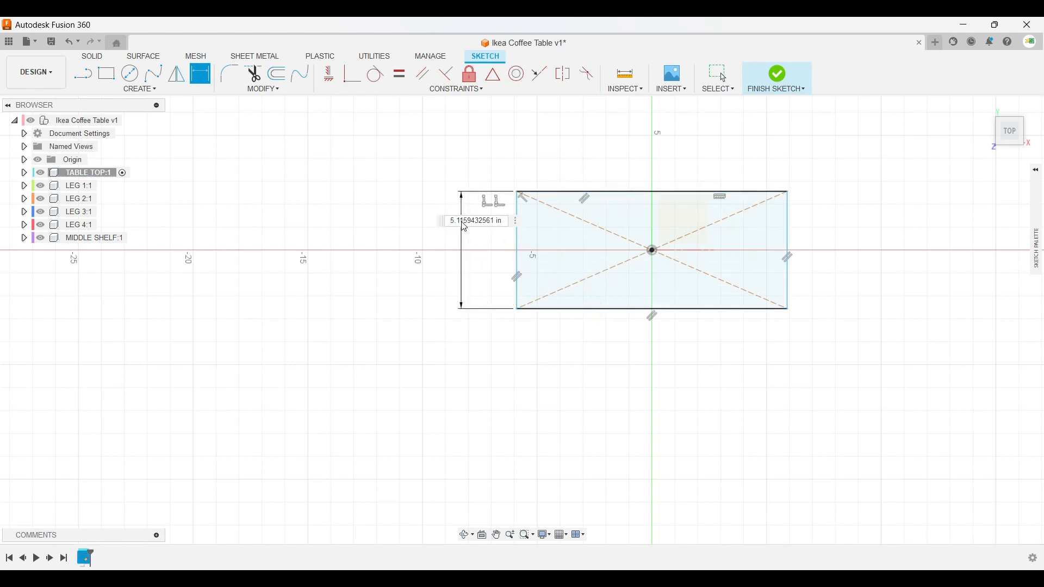
key(BackSpace)
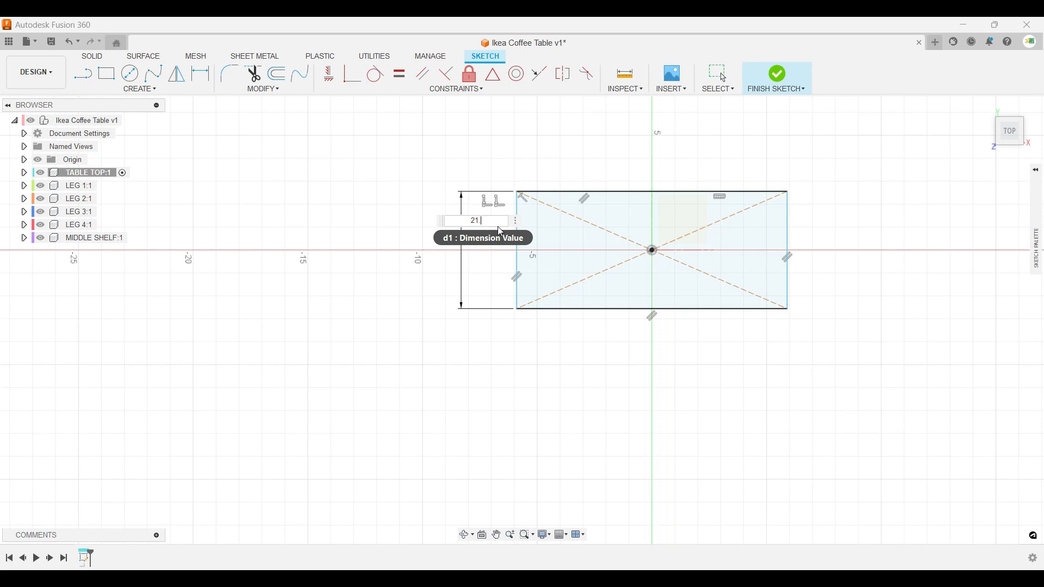
text(21.562)
key(Return)
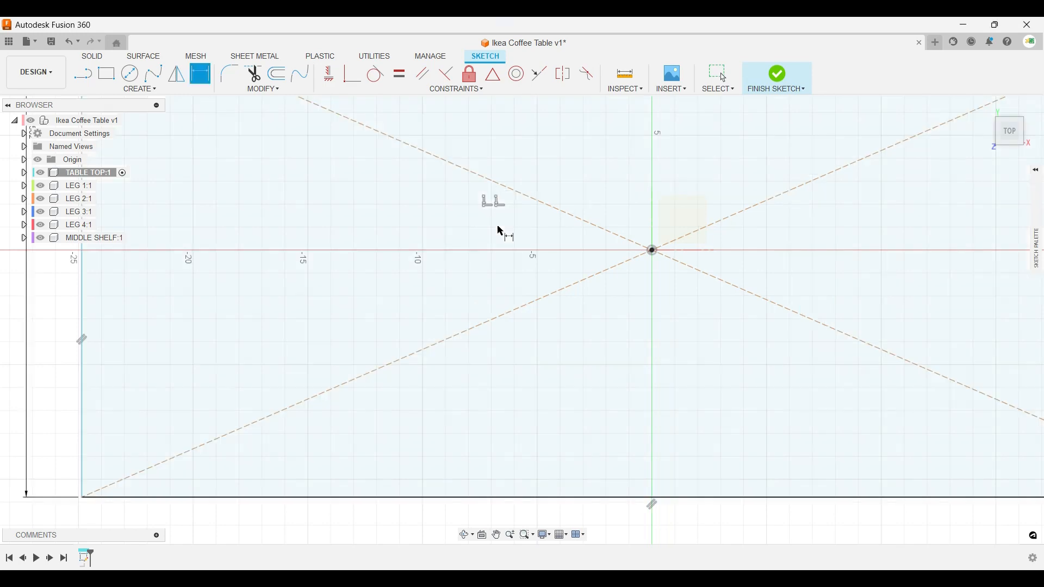
scroll(501, 231, down, 5)
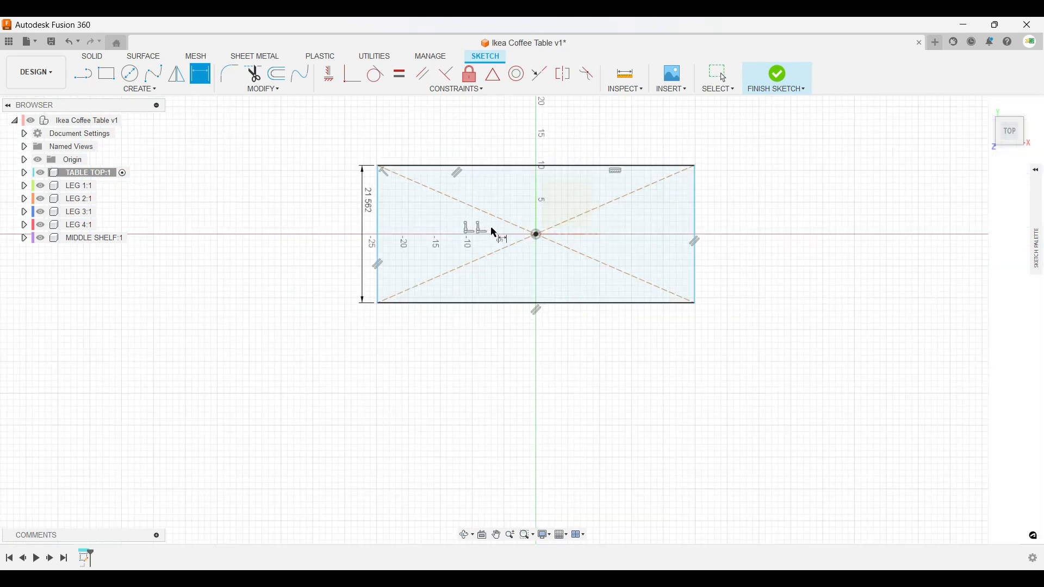
key(Escape)
scroll(520, 246, up, 2)
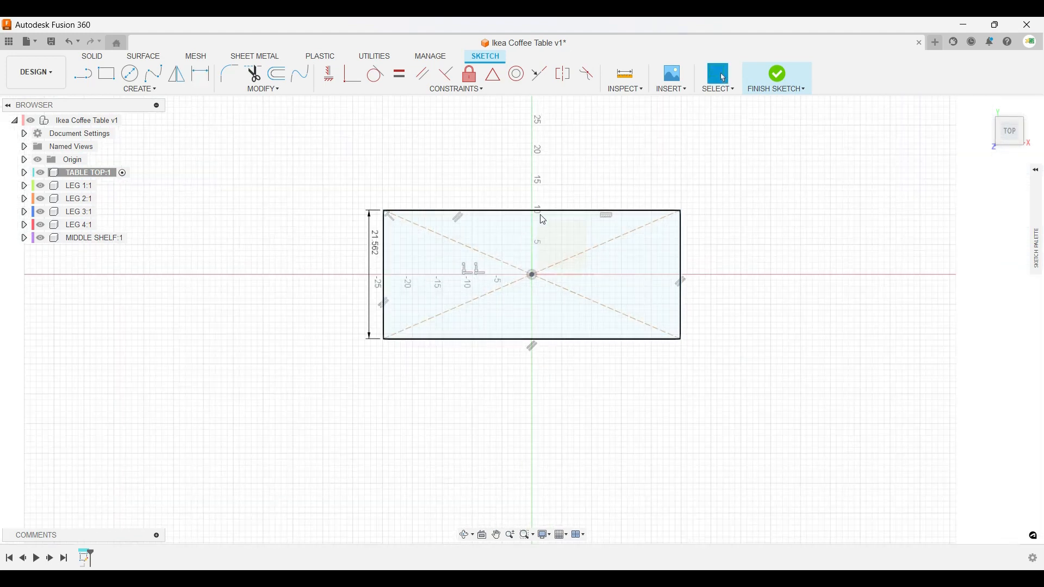
drag(380, 260, 351, 262)
Dimension the distance between the rectangle's two short sides as 35.375 in.
click(200, 73)
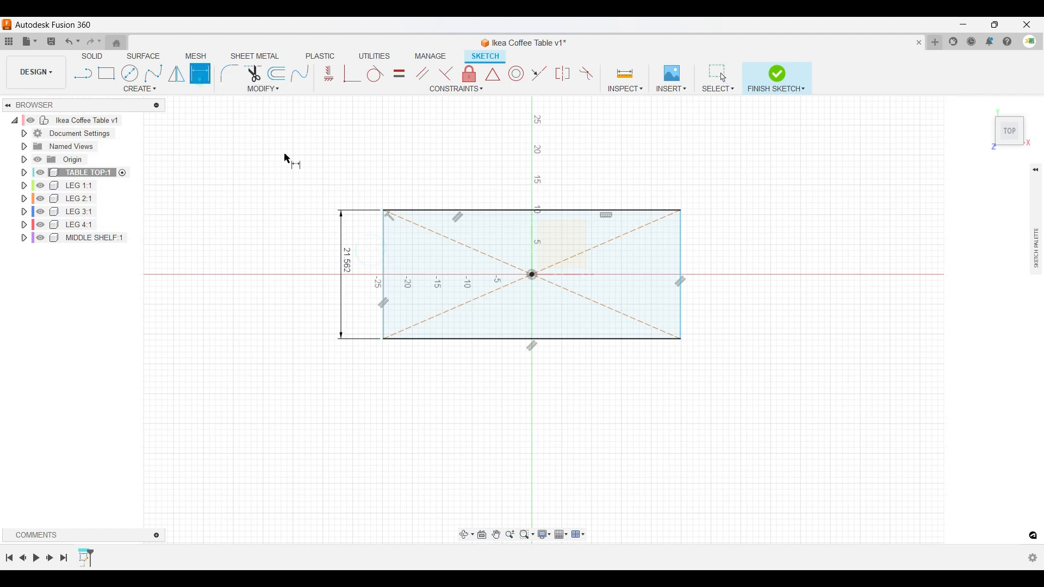
click(384, 236)
click(681, 261)
click(637, 200)
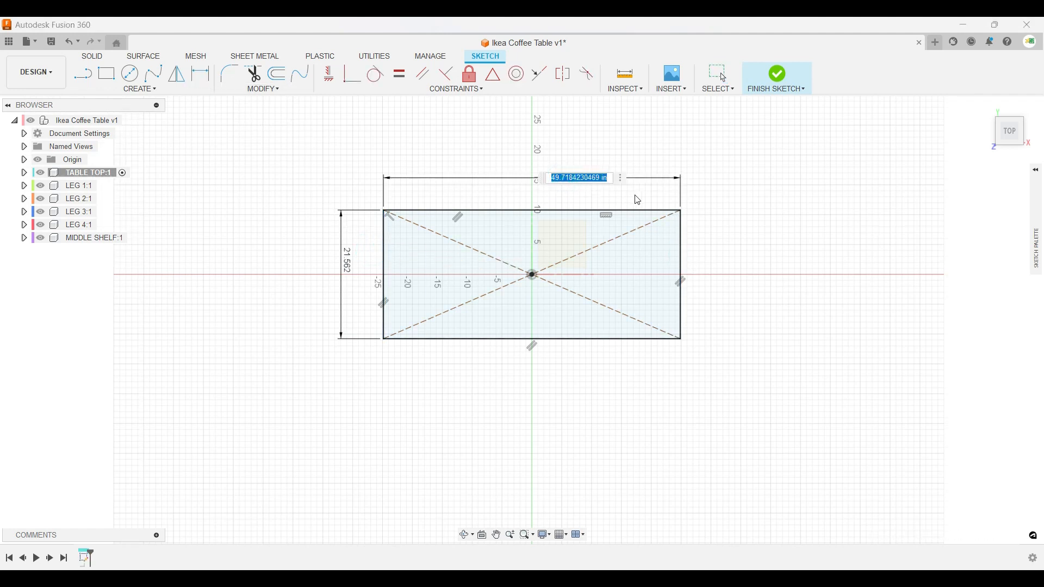
text(35.375)
key(Return)
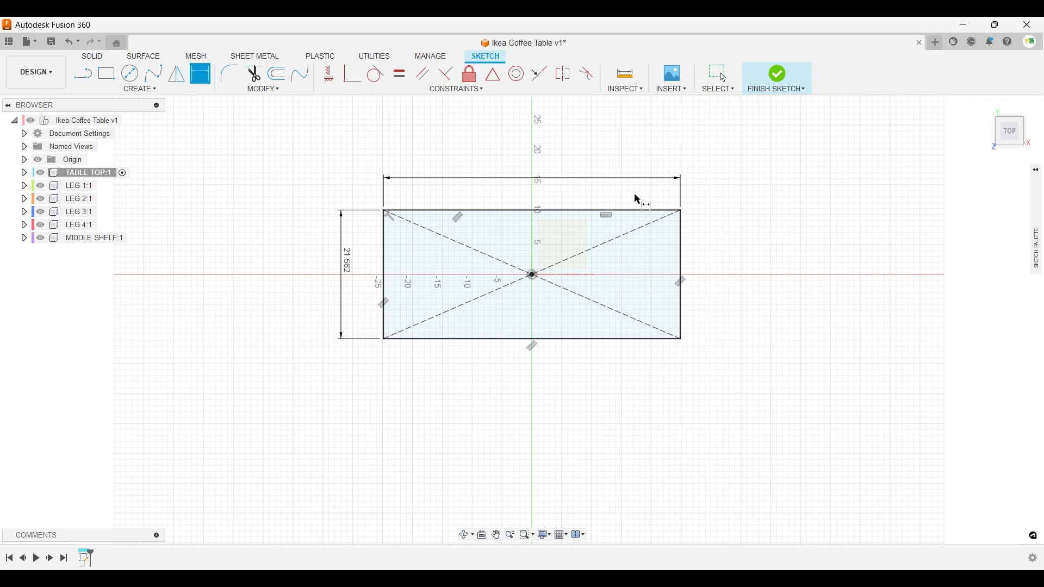
scroll(557, 218, up, 2)
scroll(557, 221, up, 1)
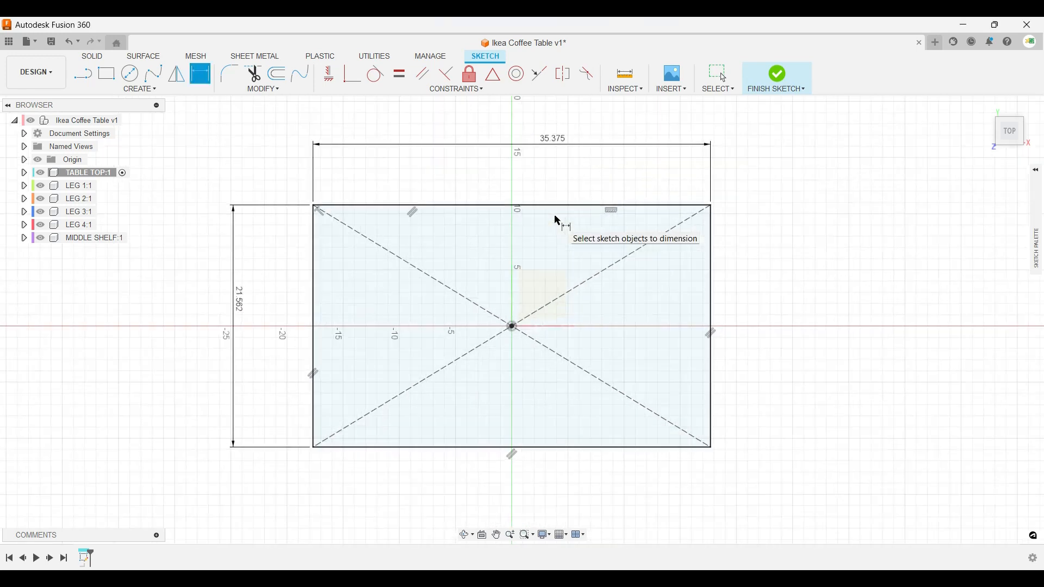
key(Escape)
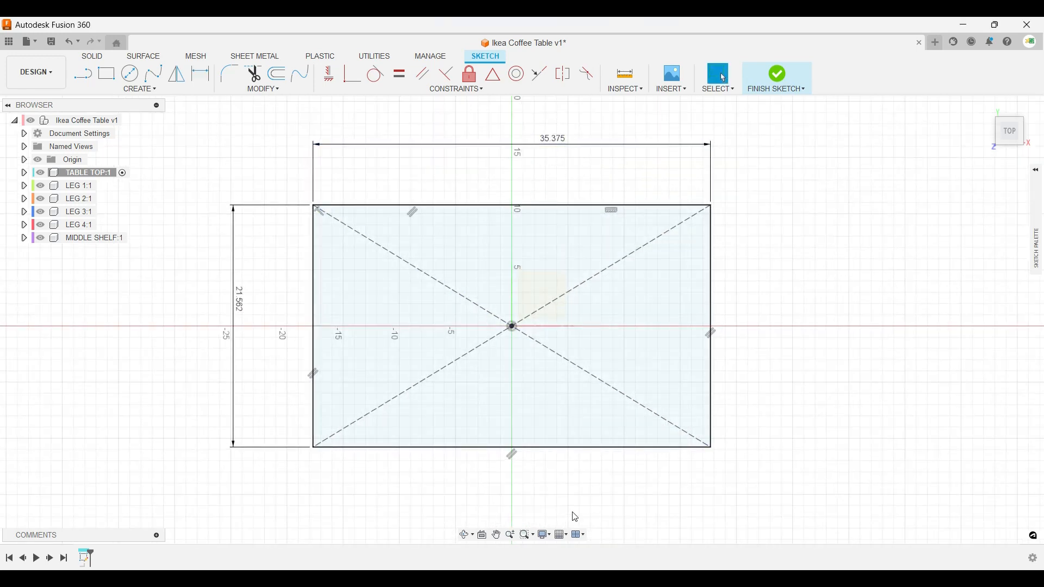
Switch to the browser to check the IKEA LACK dimension drawing, and return to Fusion 360.
click(483, 535)
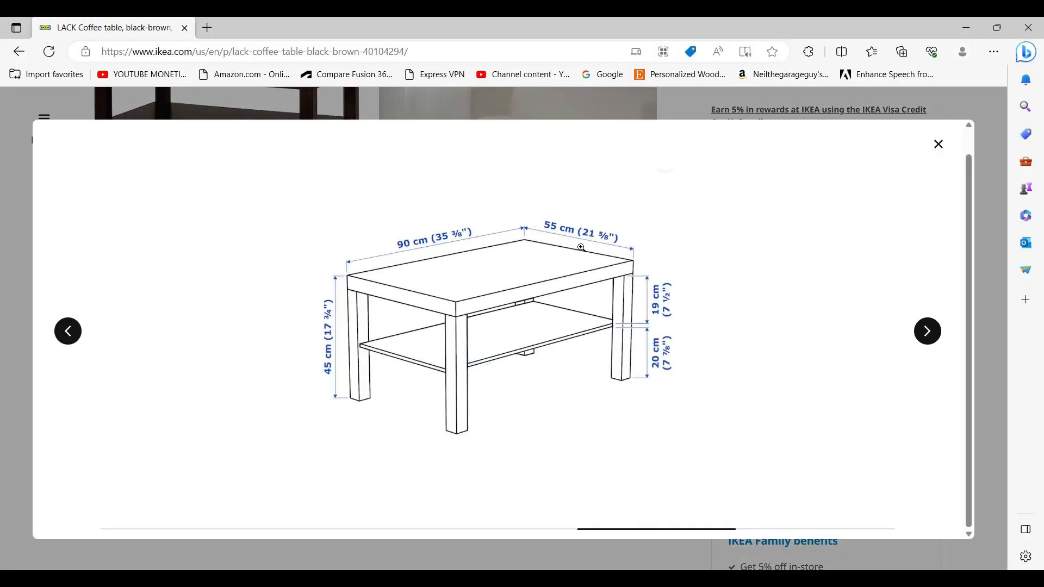
click(966, 28)
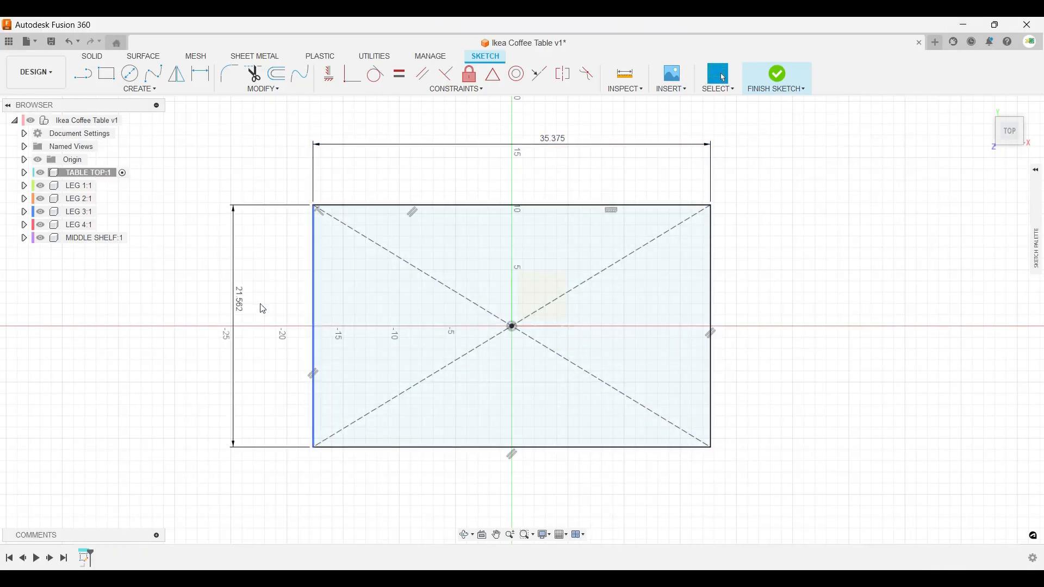
Move the 35.375 in dimension closer to the rectangle and finish the sketch.
drag(552, 140, 540, 180)
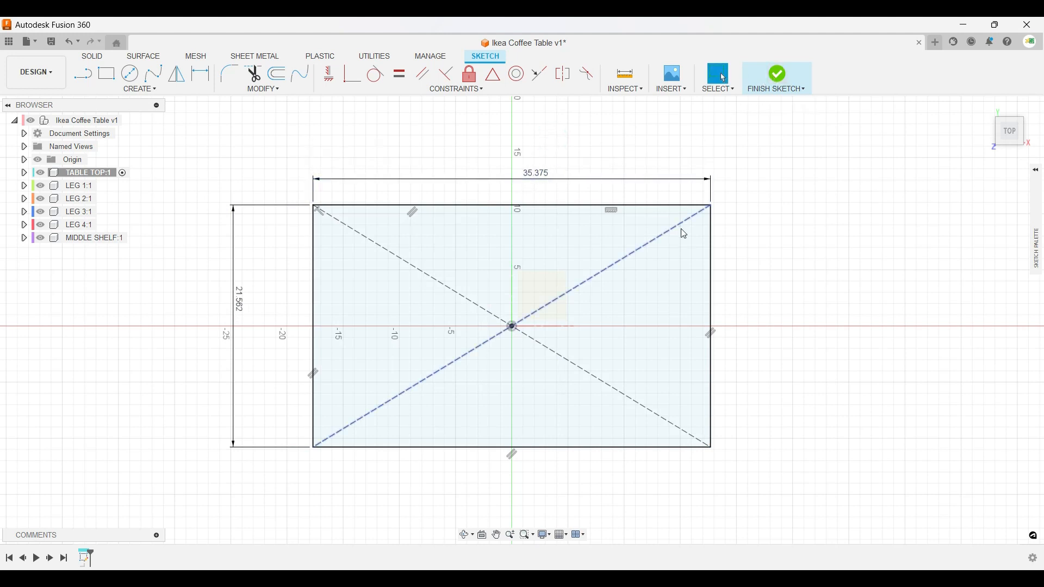
click(711, 248)
click(772, 76)
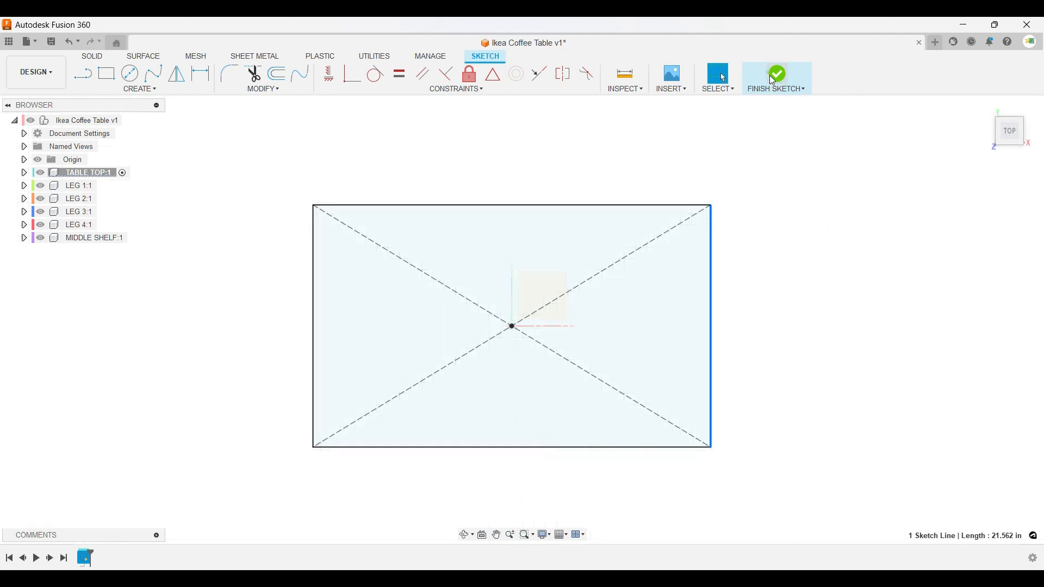
Extrude the rectangular table top profile upward by 2 in as a new body.
drag(506, 360, 481, 306)
key(Escape)
click(250, 192)
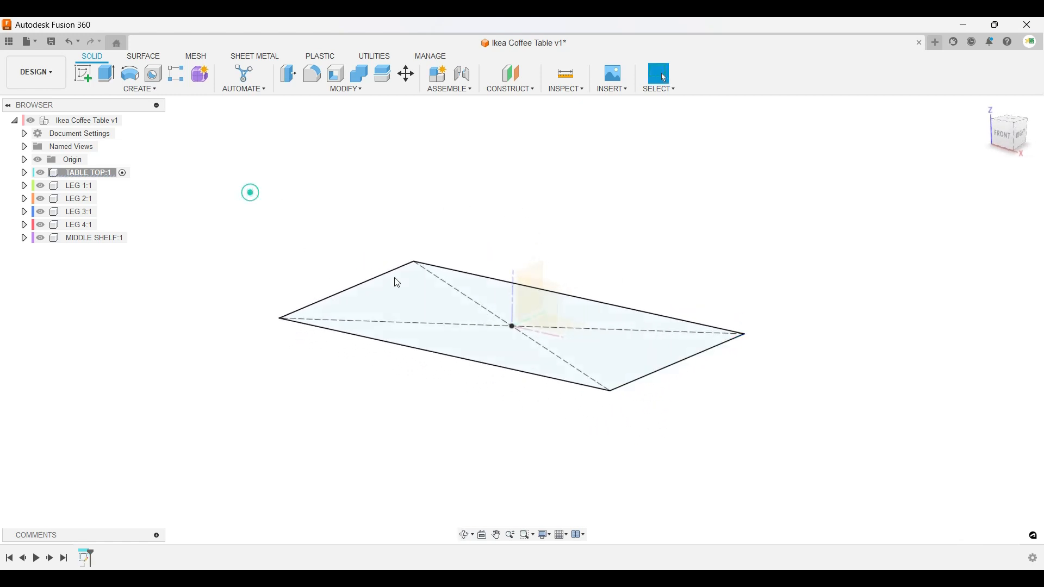
click(106, 75)
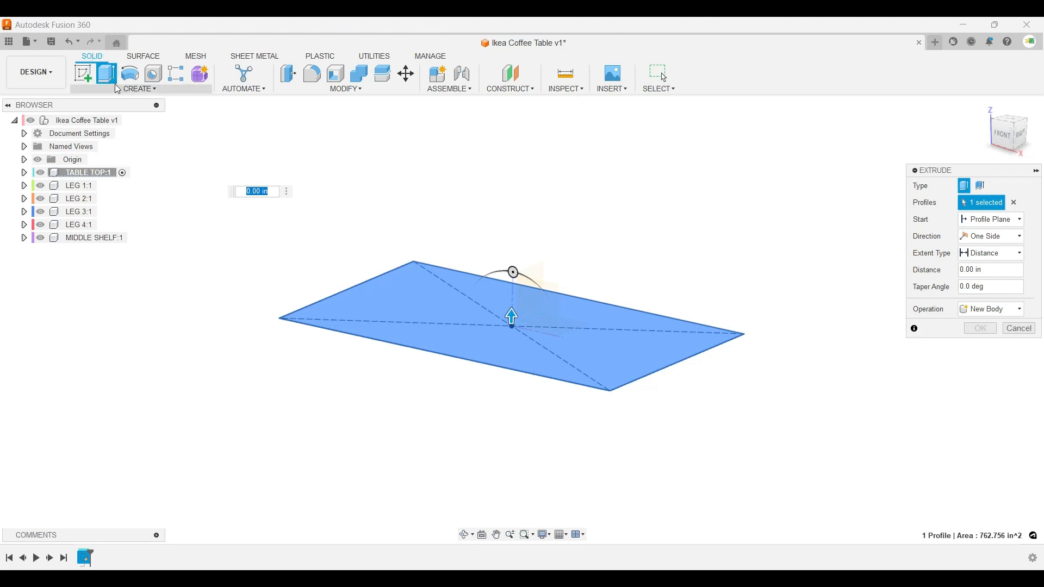
key(Escape)
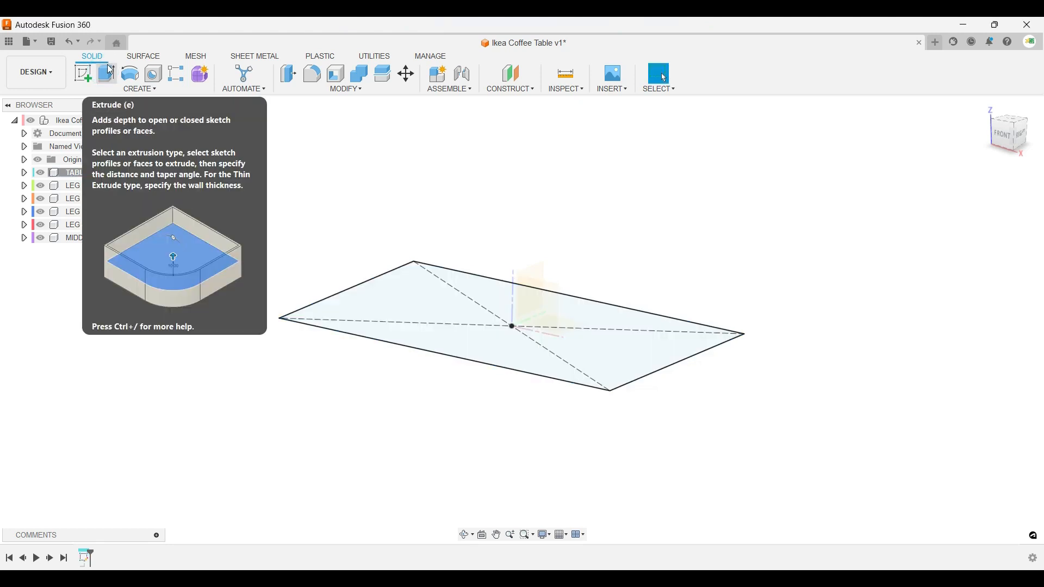
click(107, 73)
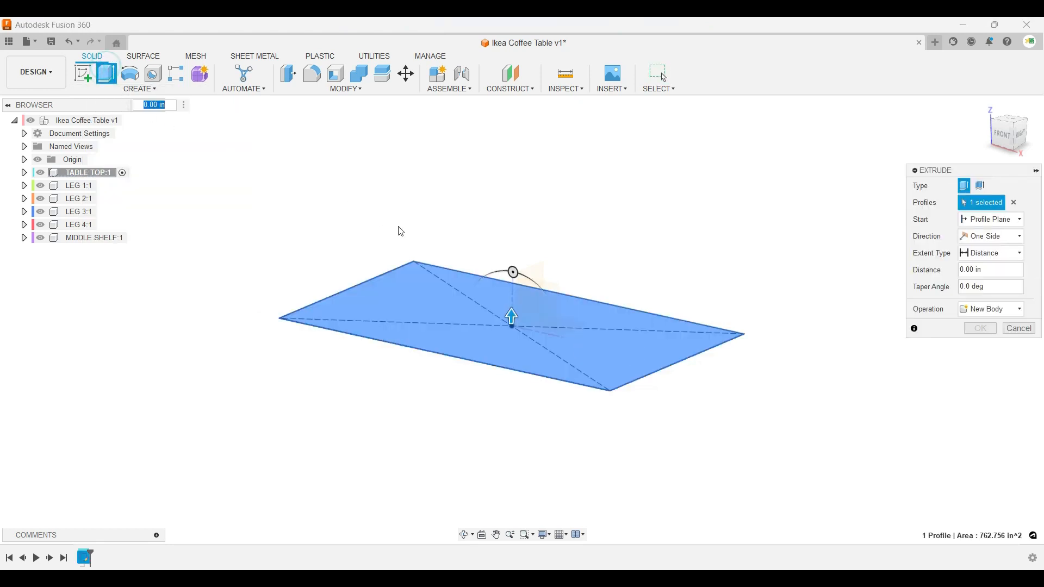
drag(508, 317, 504, 234)
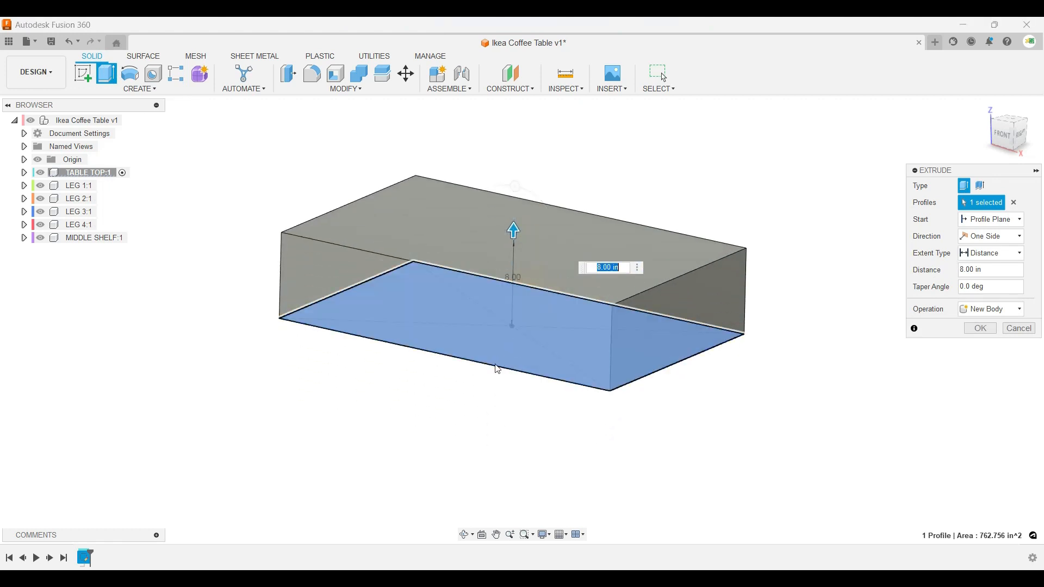
shift+middle_drag(497, 368, 480, 334)
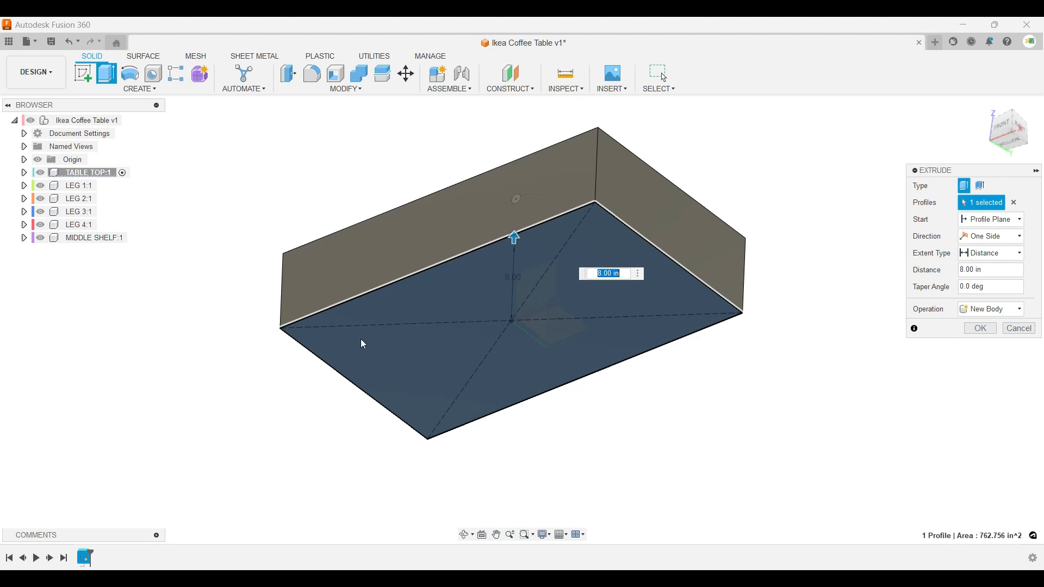
shift+middle_drag(499, 322, 529, 342)
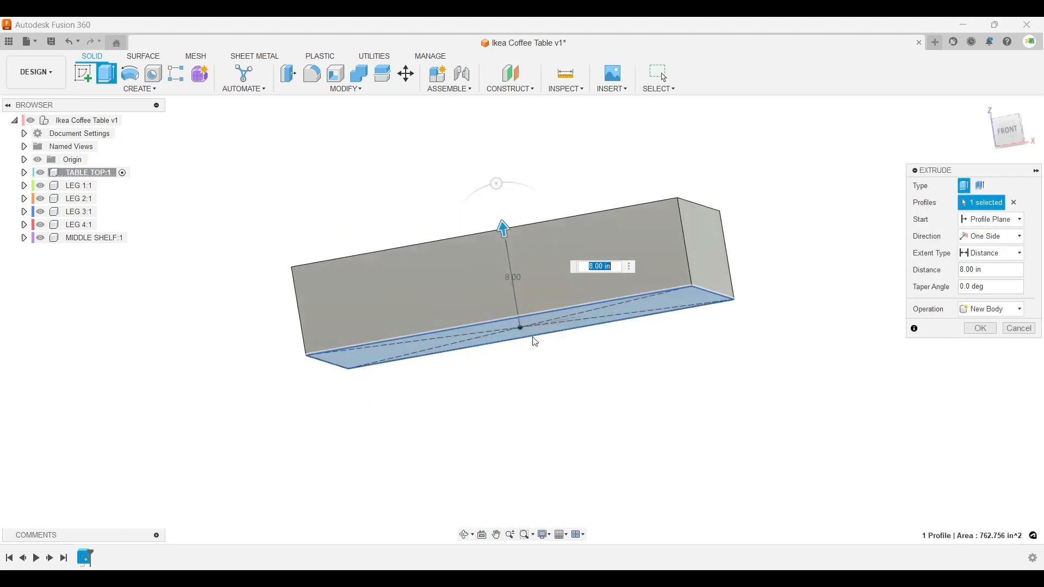
shift+middle_drag(573, 311, 577, 337)
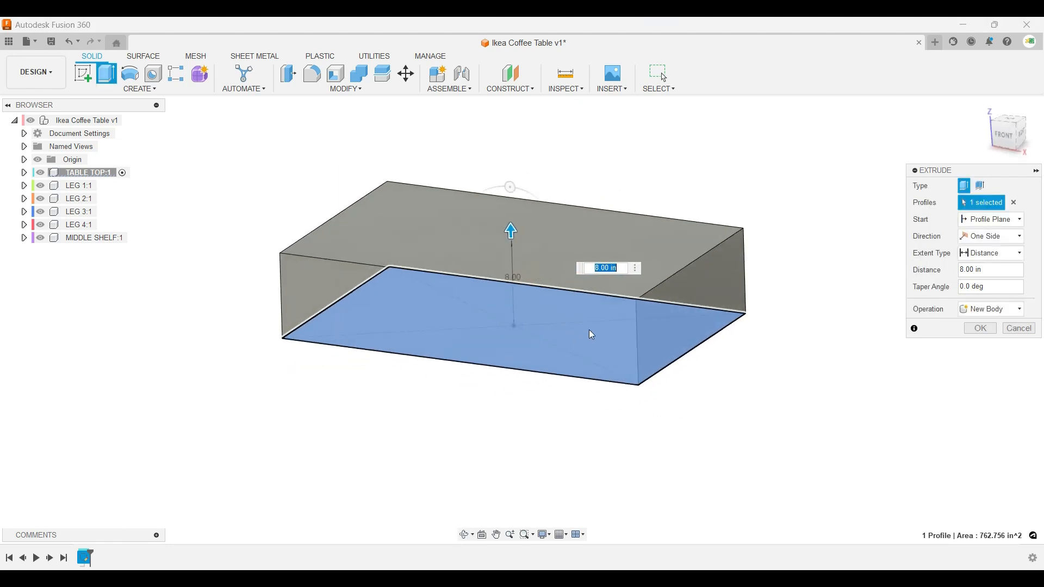
click(997, 272)
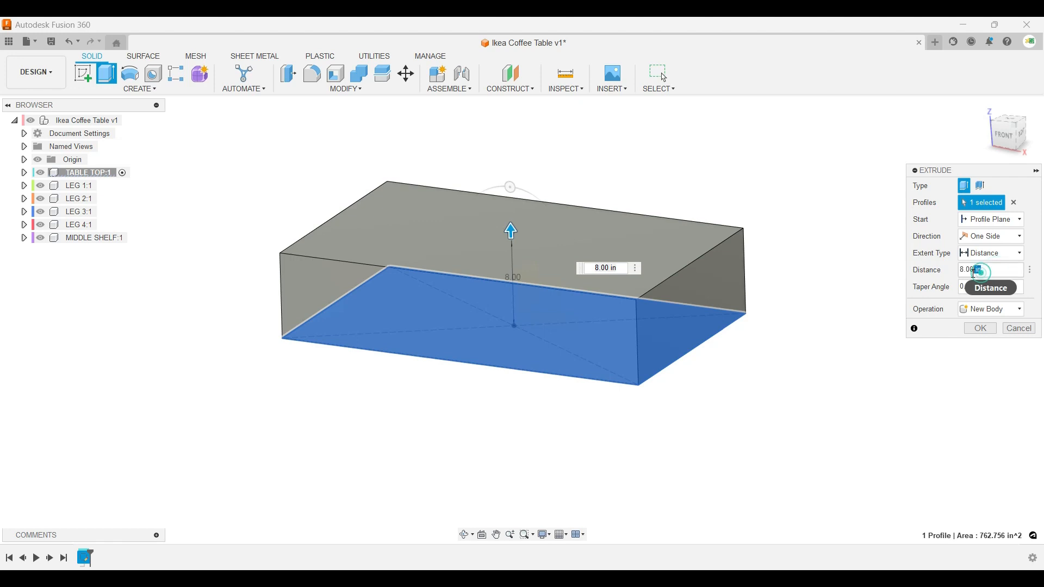
double_click(976, 271)
text(2)
key(Return)
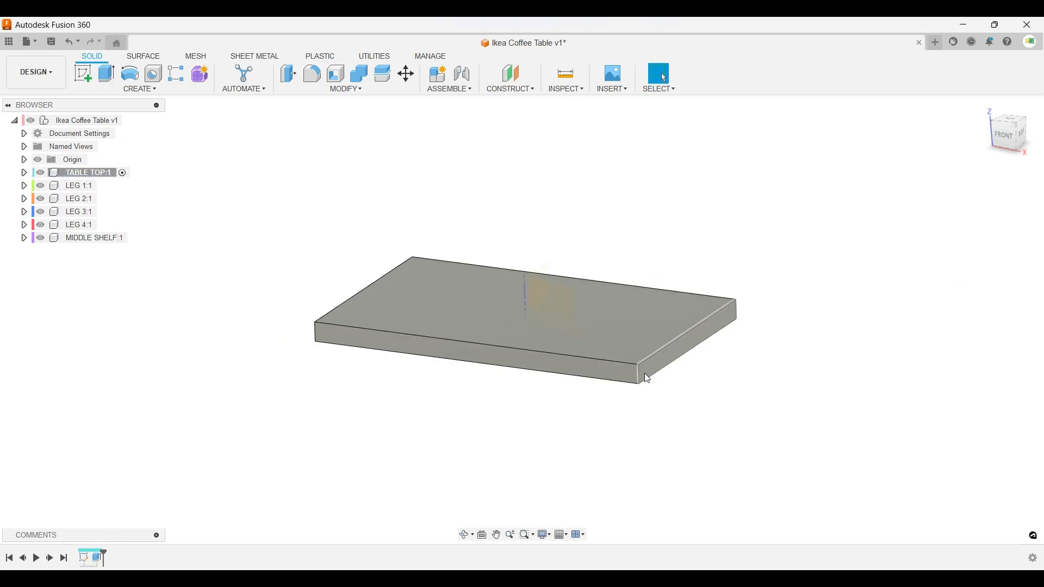
Check the length of the table top's vertical front corner edge.
scroll(645, 373, up, 6)
click(629, 376)
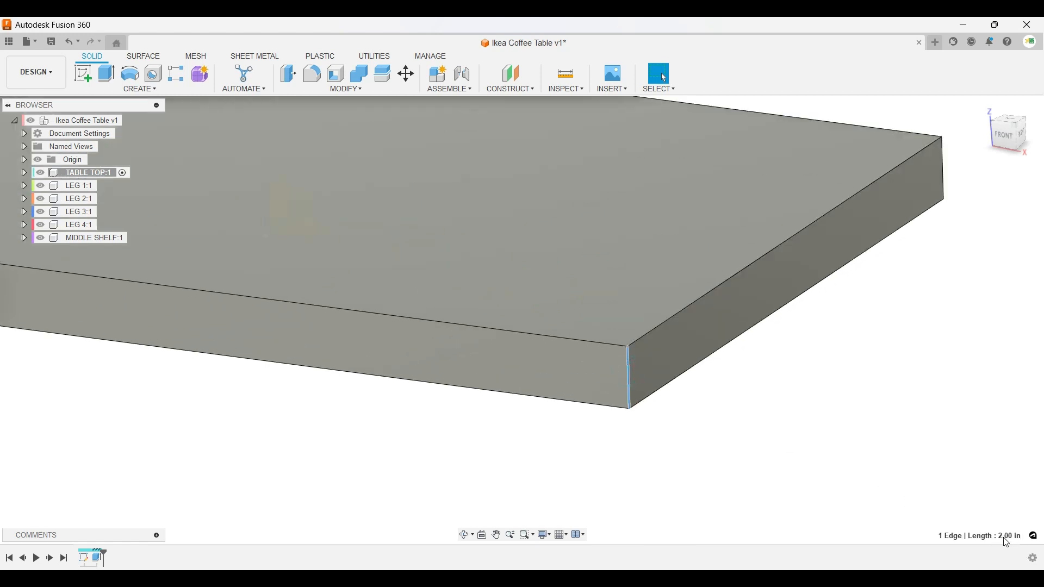
click(837, 442)
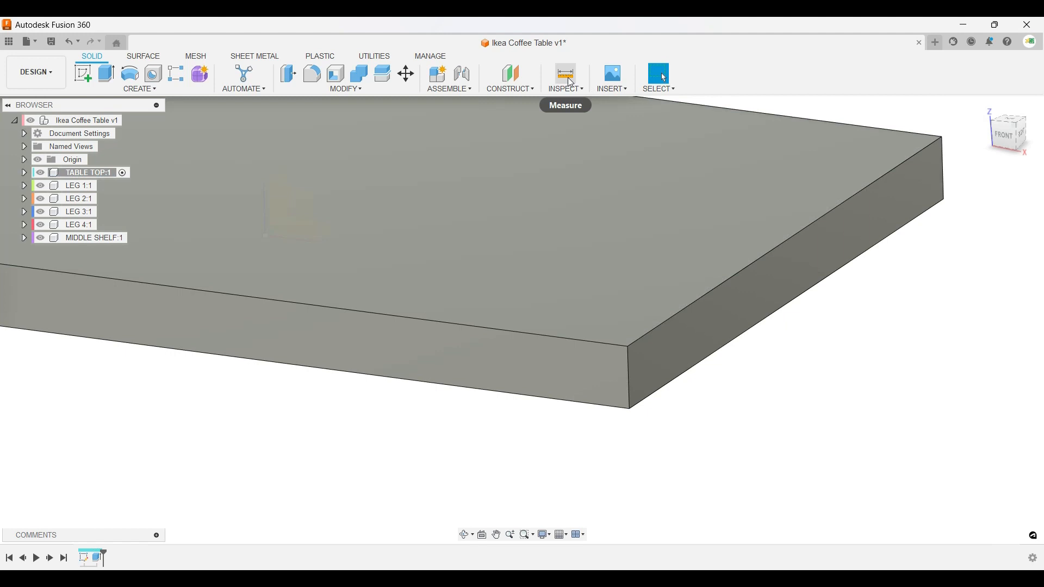
Measure the distance between the upper and lower faces of the table top.
click(569, 81)
click(617, 269)
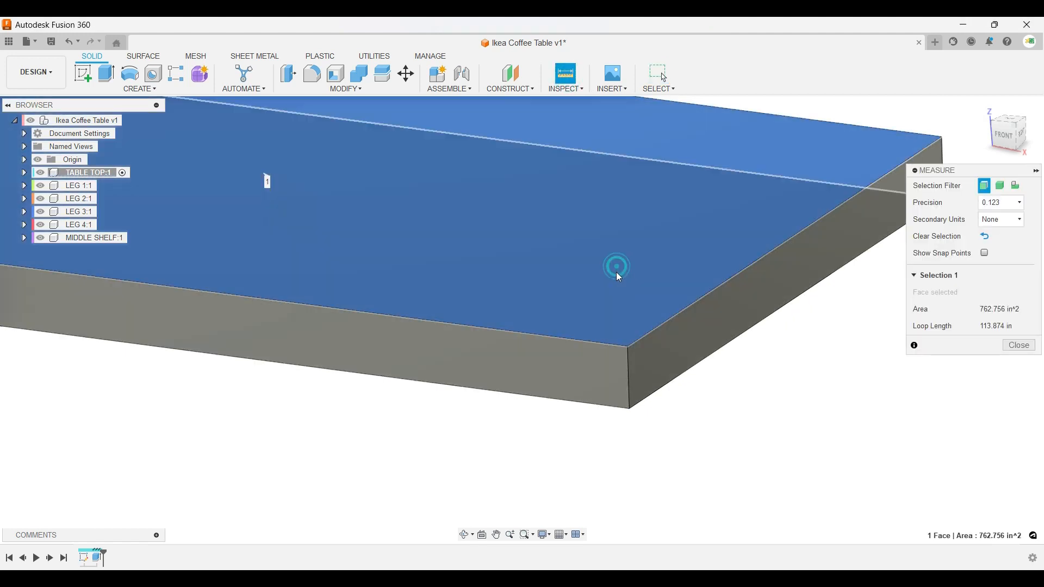
shift+middle_drag(602, 328, 629, 255)
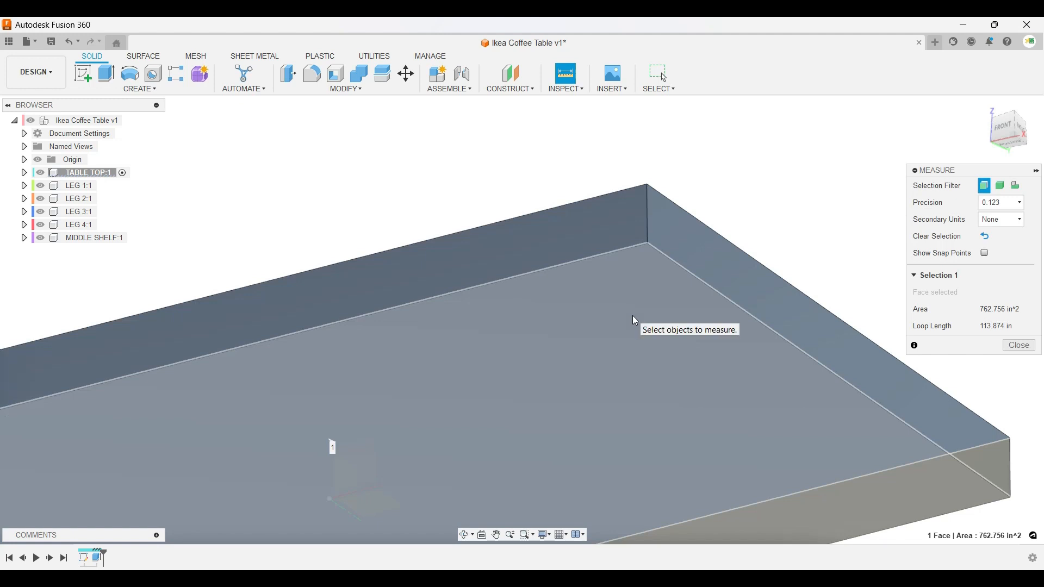
click(633, 315)
shift+middle_drag(632, 315, 817, 294)
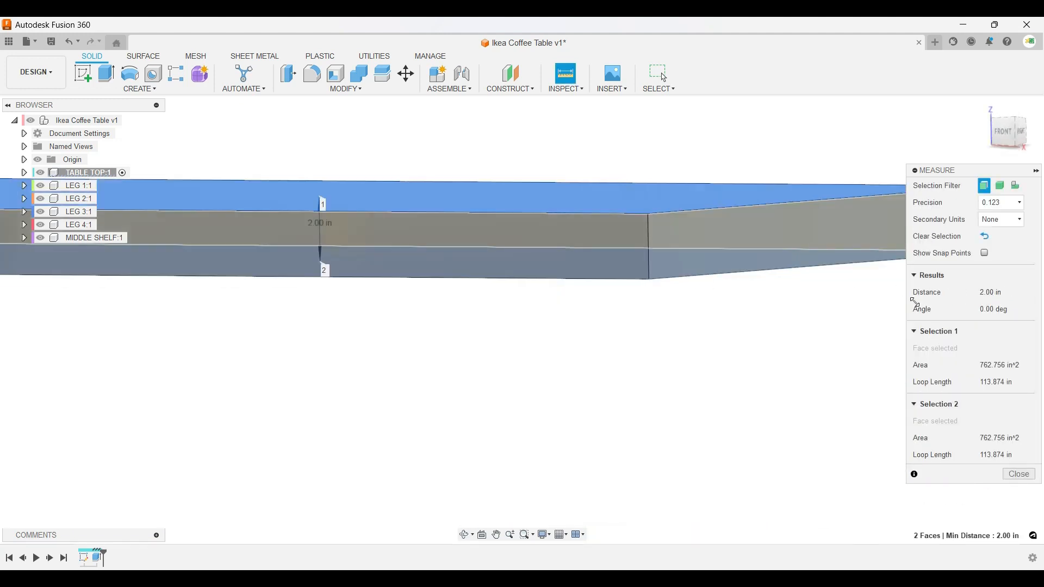
scroll(363, 250, up, 2)
scroll(386, 264, down, 5)
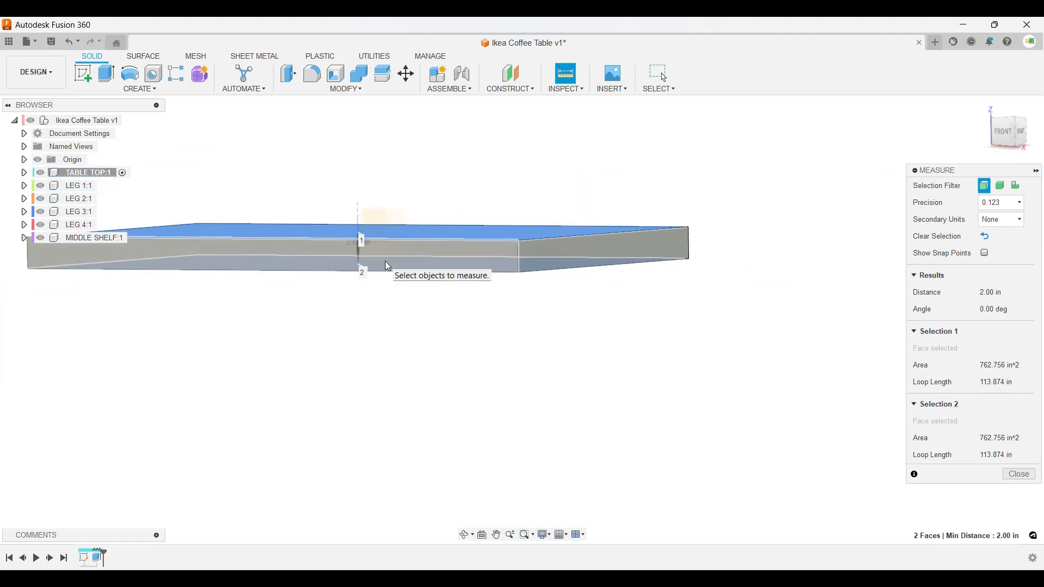
middle_drag(385, 266, 493, 283)
key(Escape)
click(494, 317)
Check the lengths of the table top's long back edge and short side edge on the upper face.
shift+middle_drag(510, 222, 535, 251)
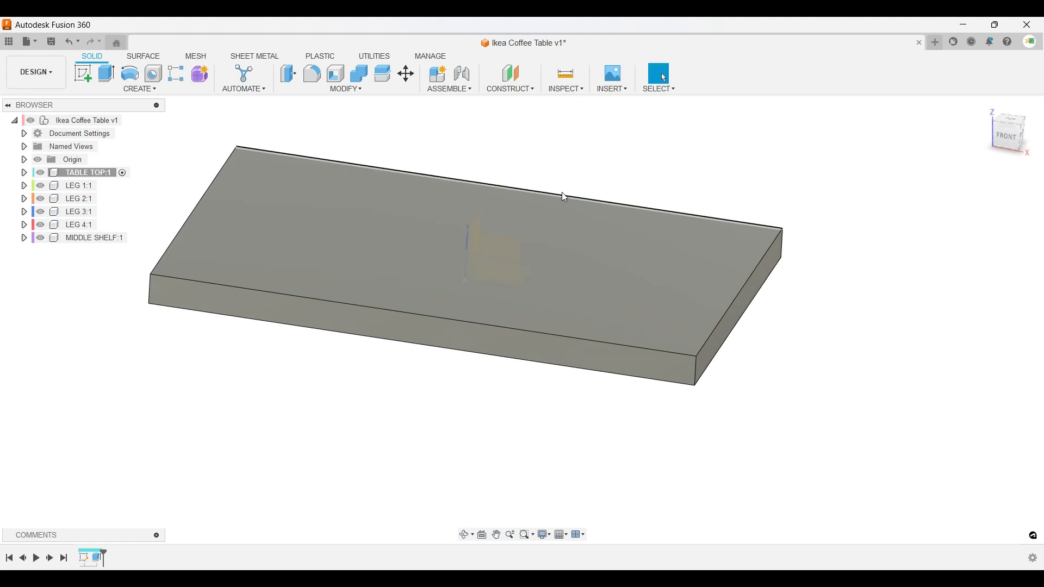
click(562, 193)
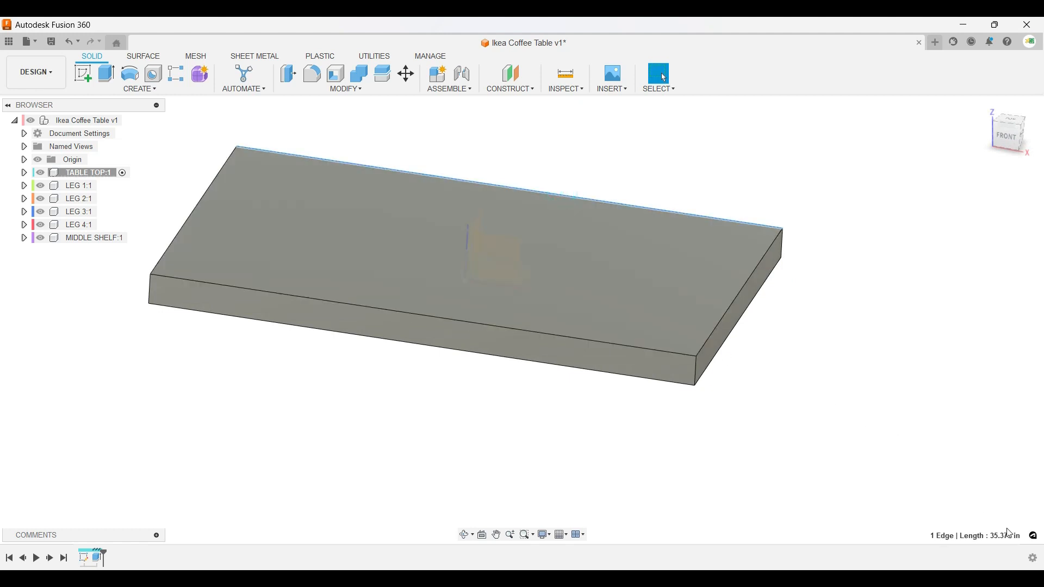
click(927, 438)
click(745, 278)
click(746, 280)
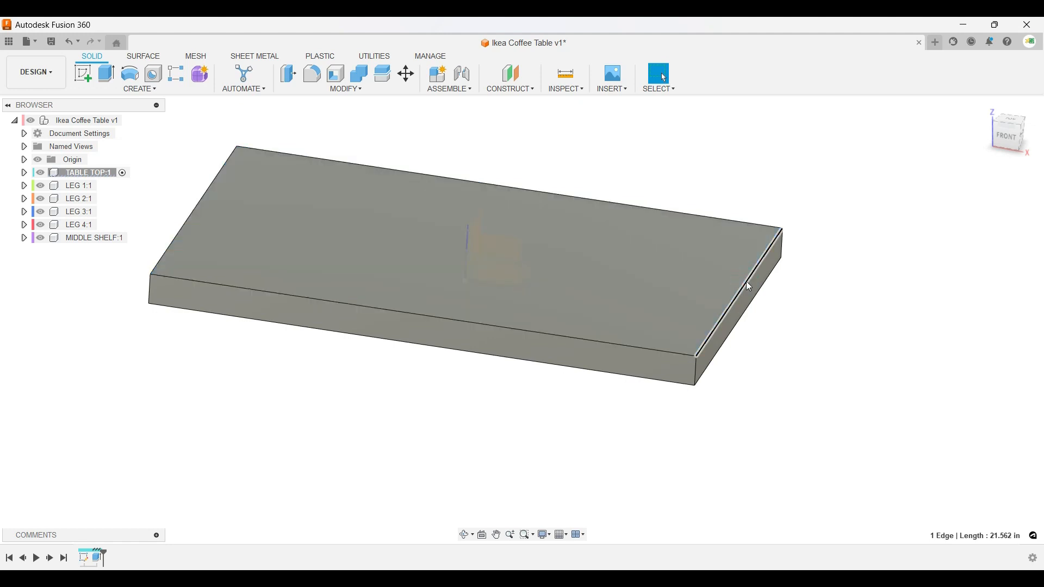
click(756, 405)
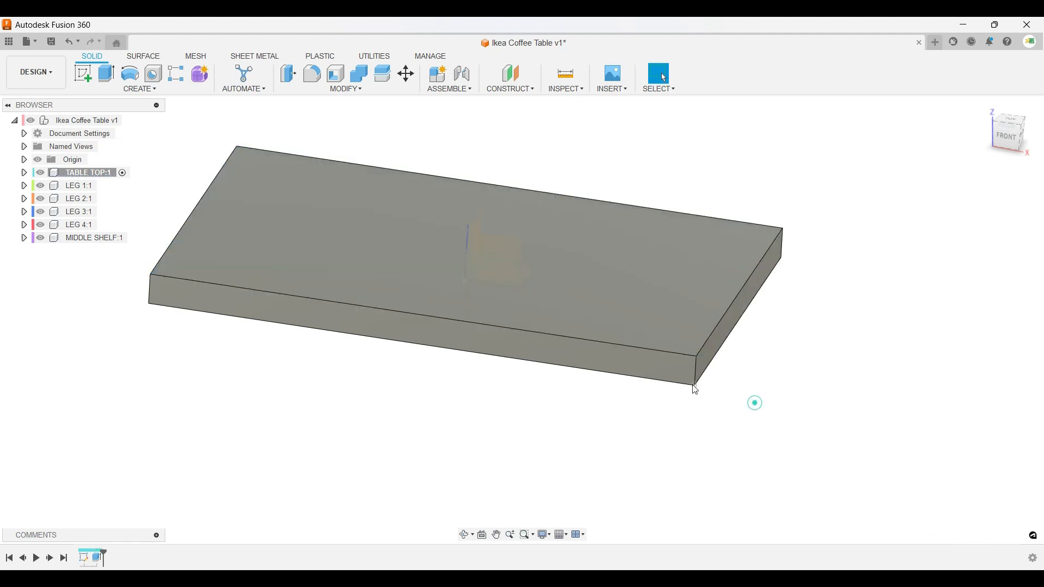
Check the length of the table top's vertical front corner edge and view the whole slab isometrically.
click(695, 375)
scroll(659, 425, down, 3)
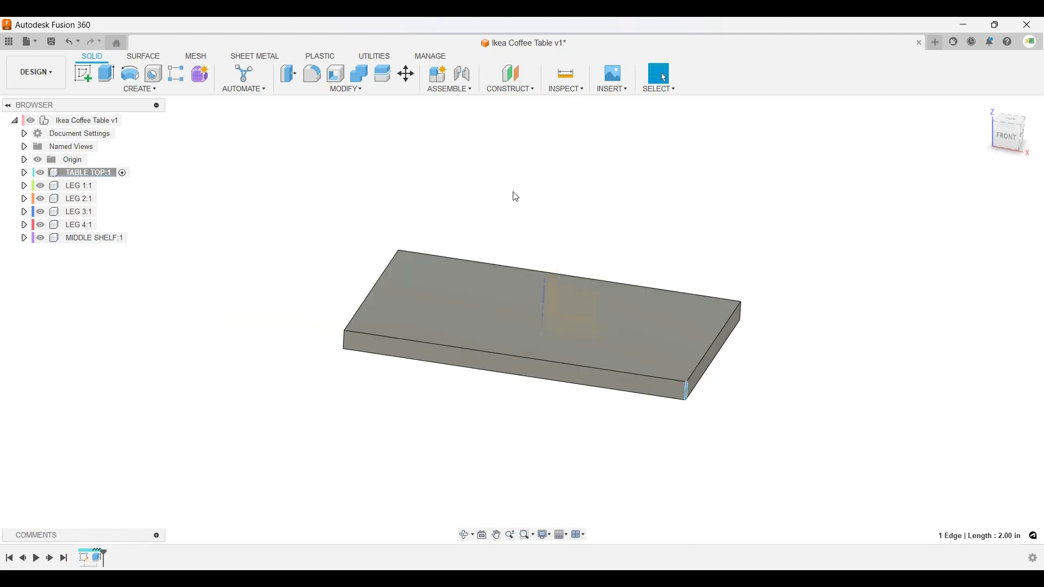
shift+middle_drag(928, 207, 10, 517)
click(988, 107)
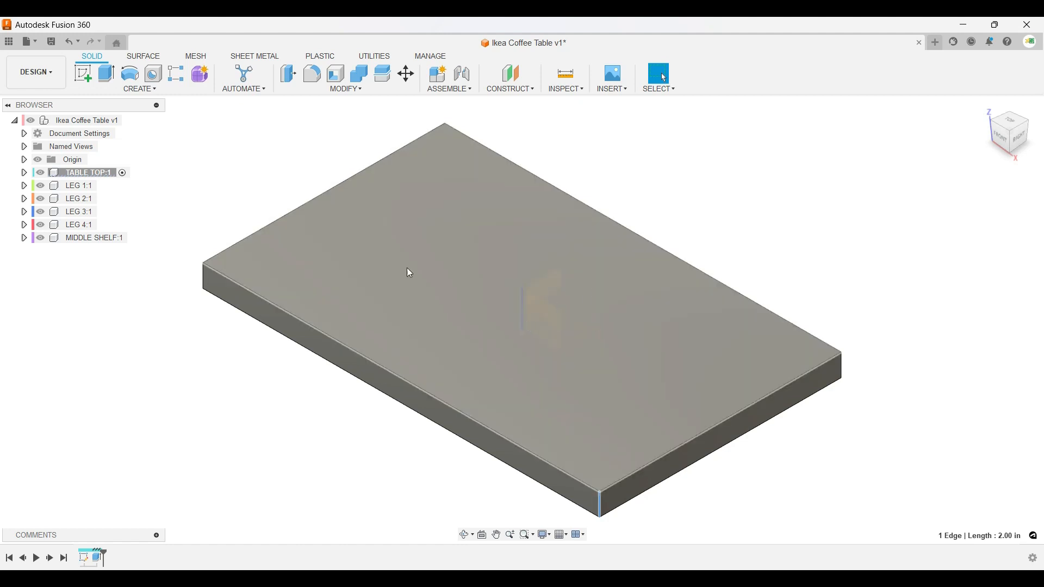
Ground the TABLE TOP component to lock its position in the assembly.
right_click(99, 173)
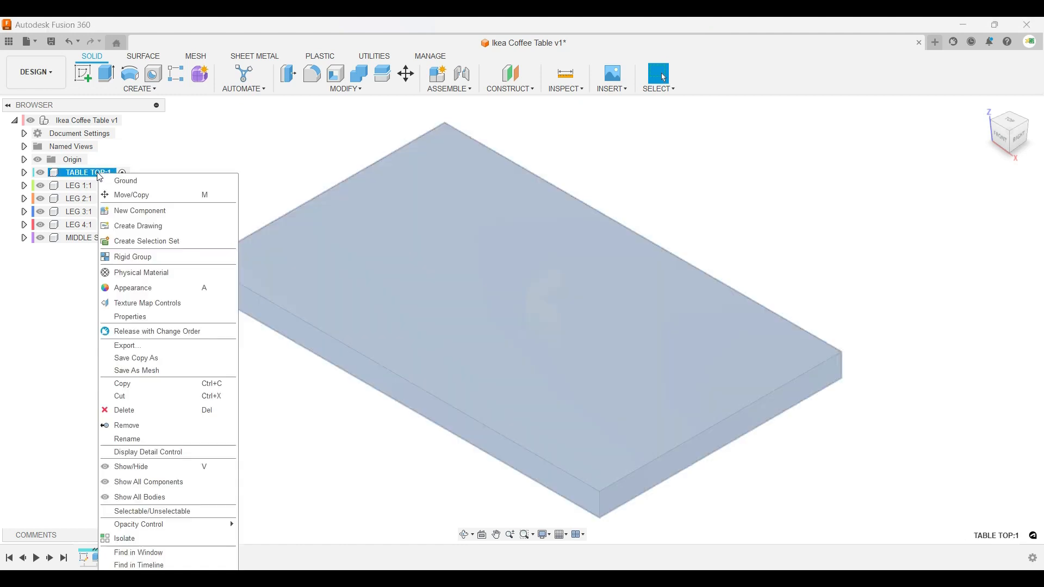
click(127, 181)
click(426, 274)
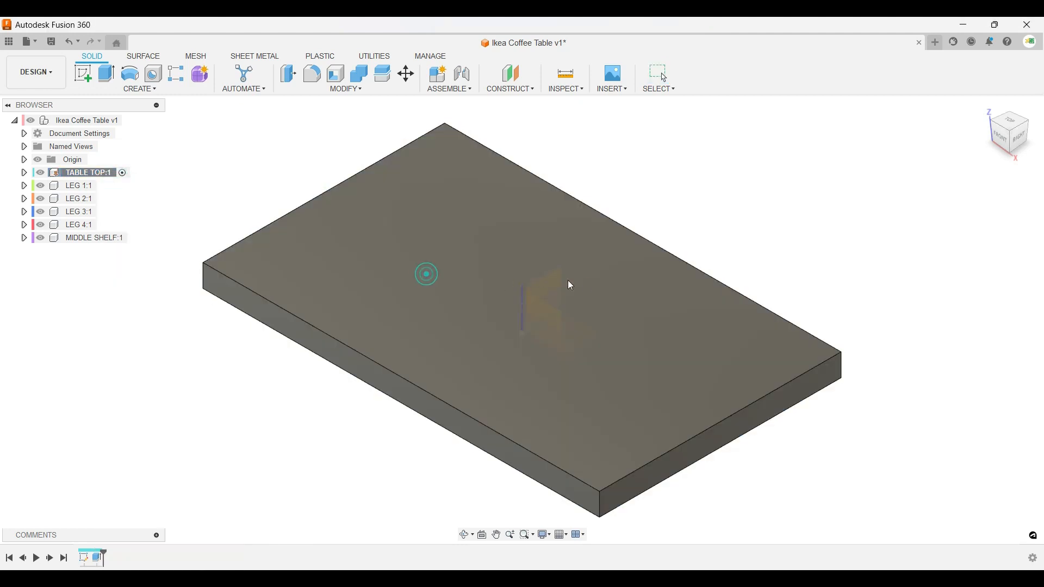
shift+middle_drag(537, 330, 541, 326)
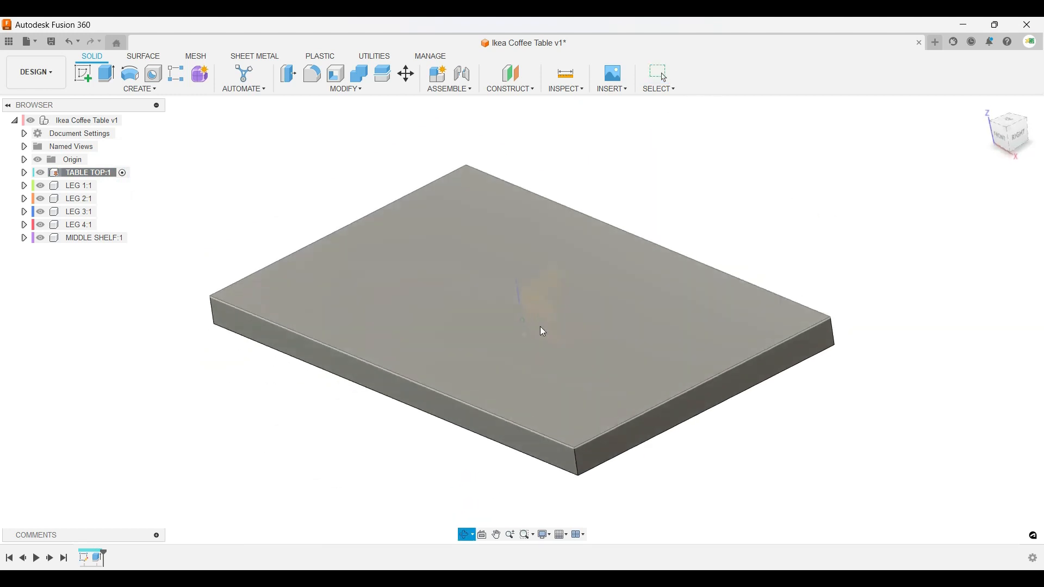
Unground the TABLE TOP component and ground it again.
right_click(121, 174)
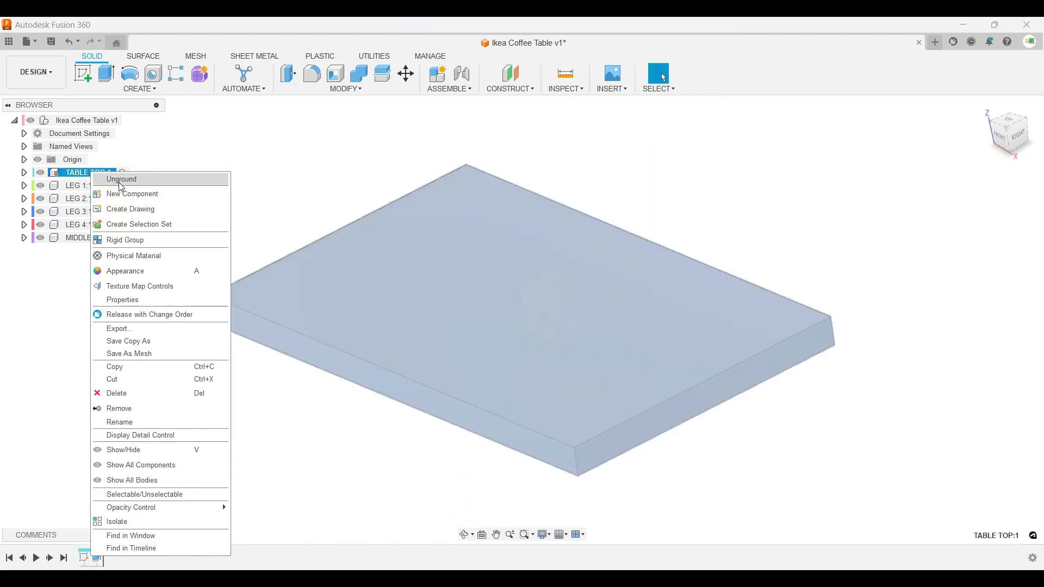
click(119, 182)
right_click(120, 174)
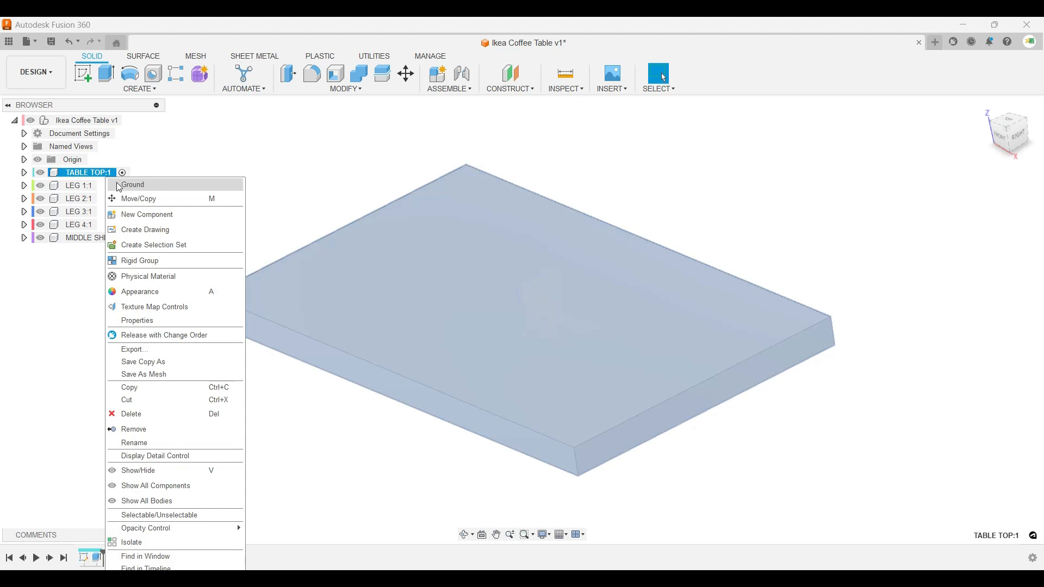
click(128, 185)
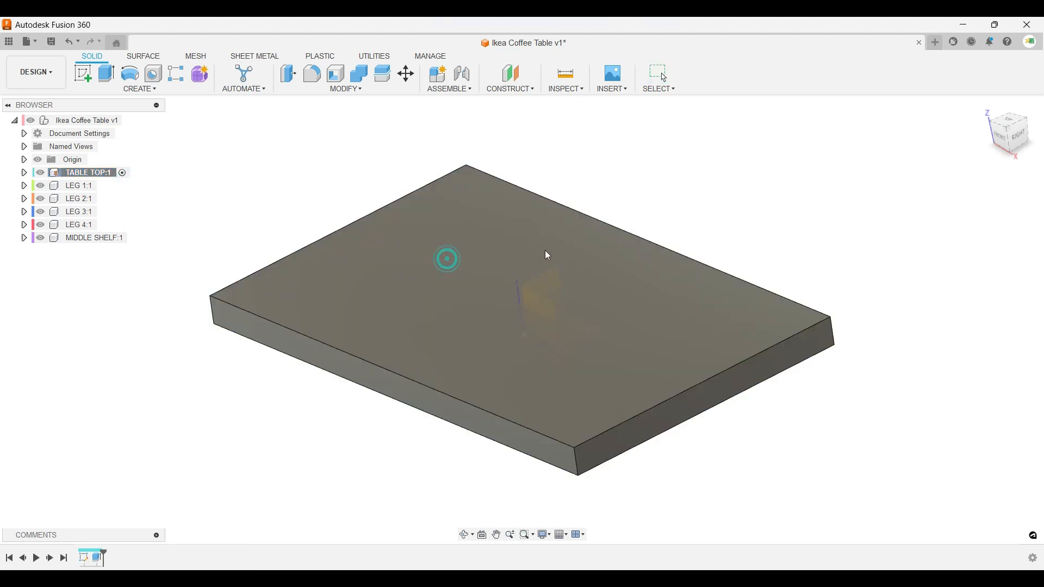
shift+middle_drag(591, 240, 494, 263)
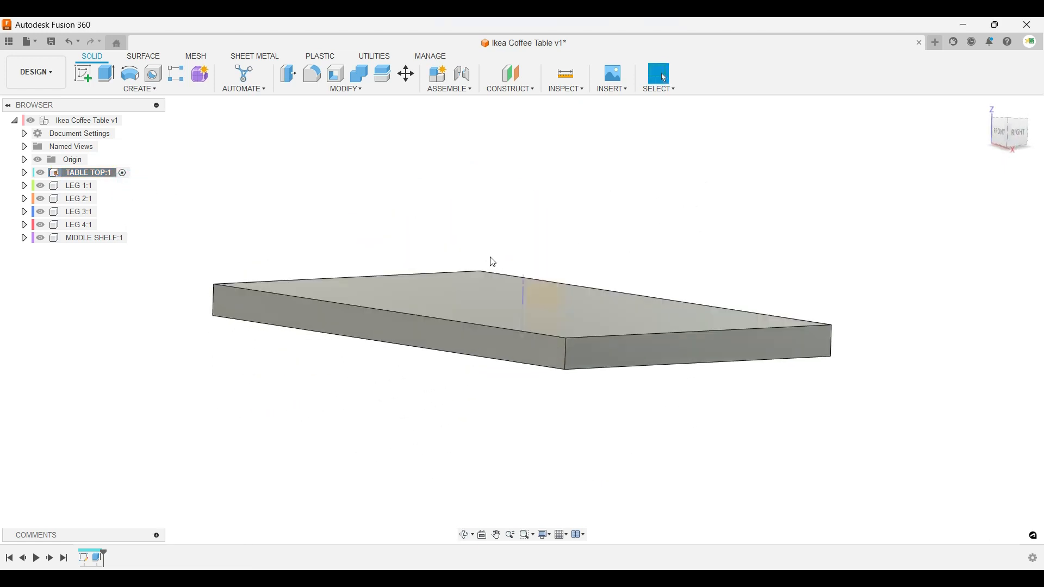
Activate the LEG 1 component, return to the top-level assembly, and compare how the table top is displayed.
click(103, 187)
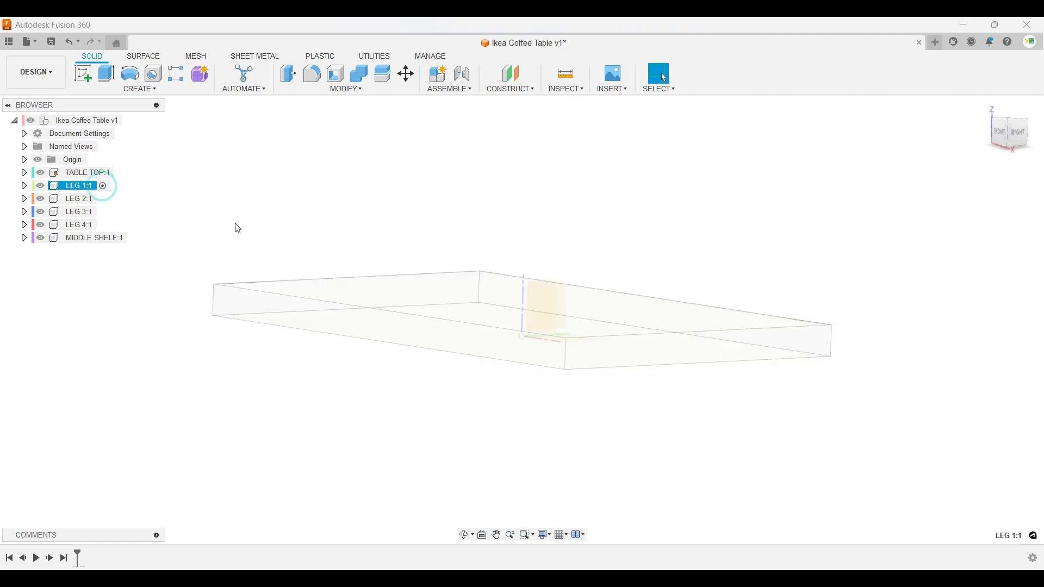
shift+middle_drag(352, 272, 489, 296)
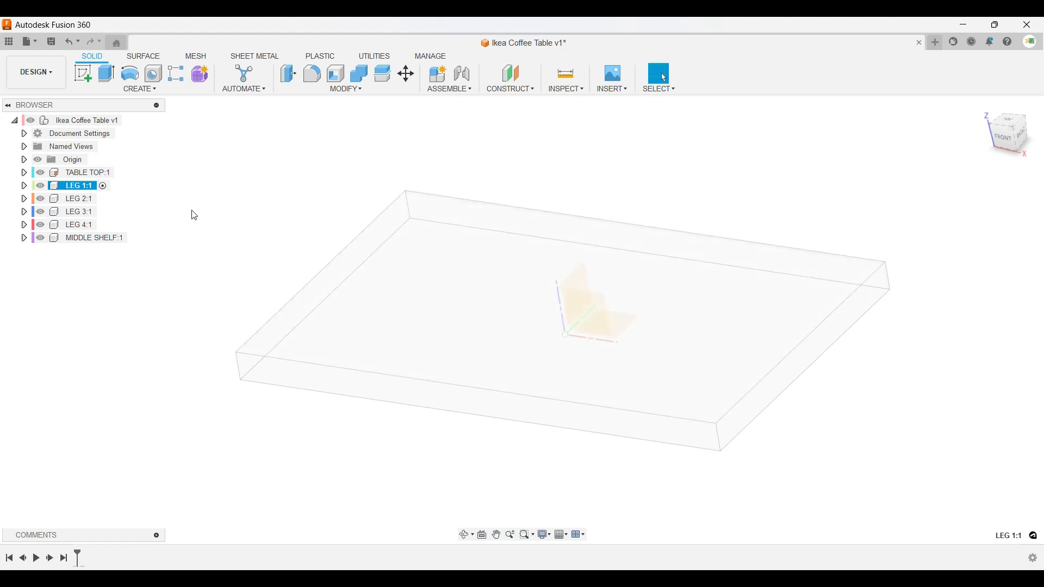
click(126, 121)
shift+middle_drag(242, 266, 263, 207)
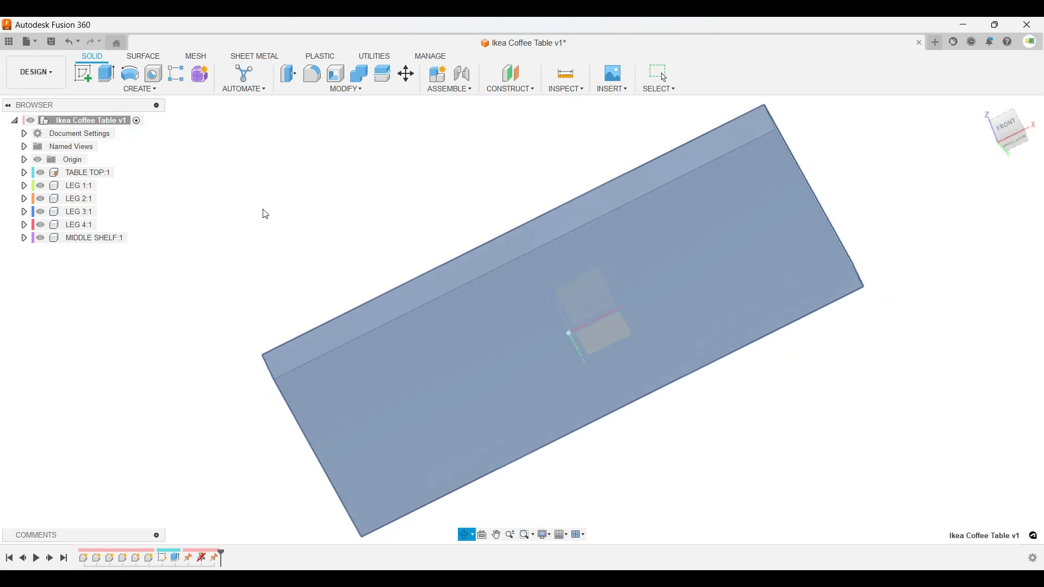
click(333, 171)
shift+middle_drag(459, 205, 484, 270)
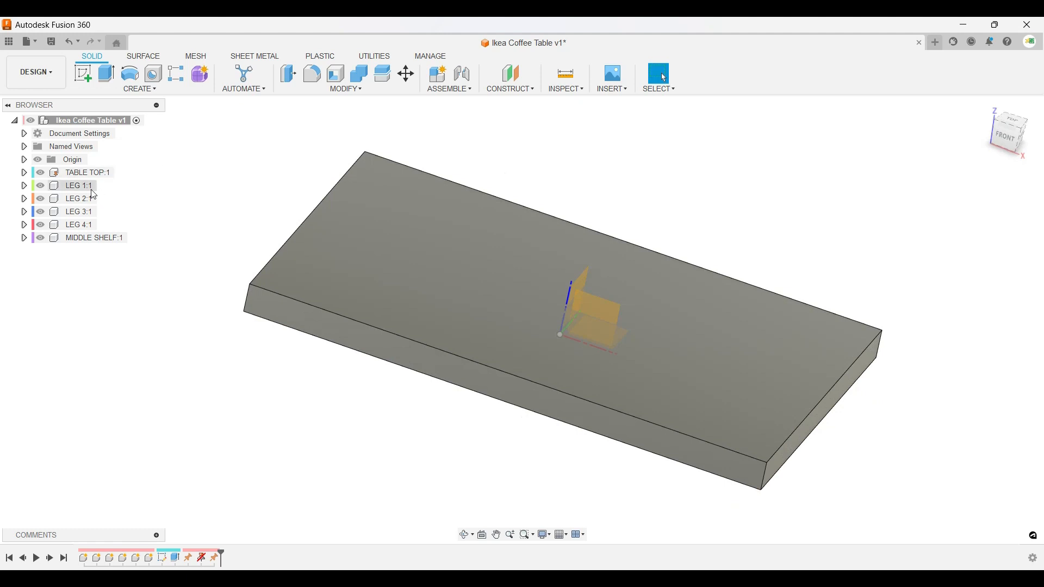
Activate the LEG 1 component and start a sketch on the underside of the table top.
click(102, 185)
shift+middle_drag(140, 217, 348, 251)
click(987, 104)
shift+middle_drag(612, 293, 480, 330)
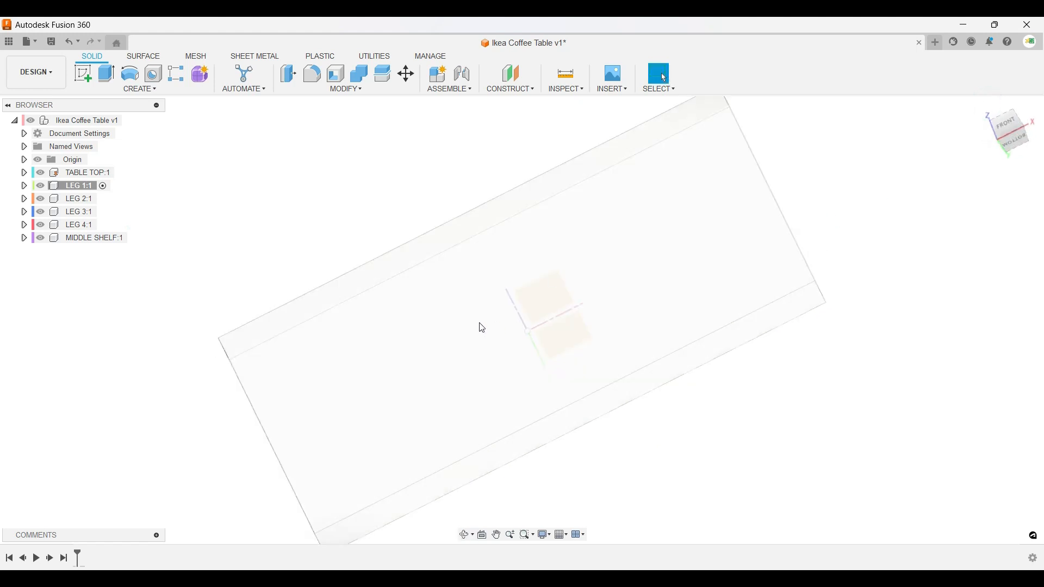
shift+middle_drag(539, 254, 516, 342)
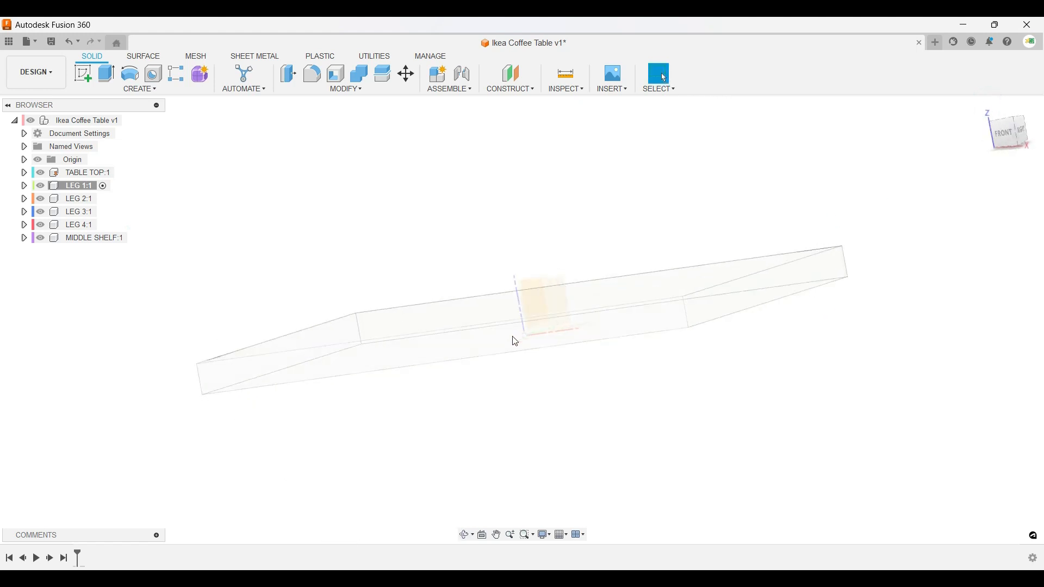
shift+middle_drag(494, 276, 440, 288)
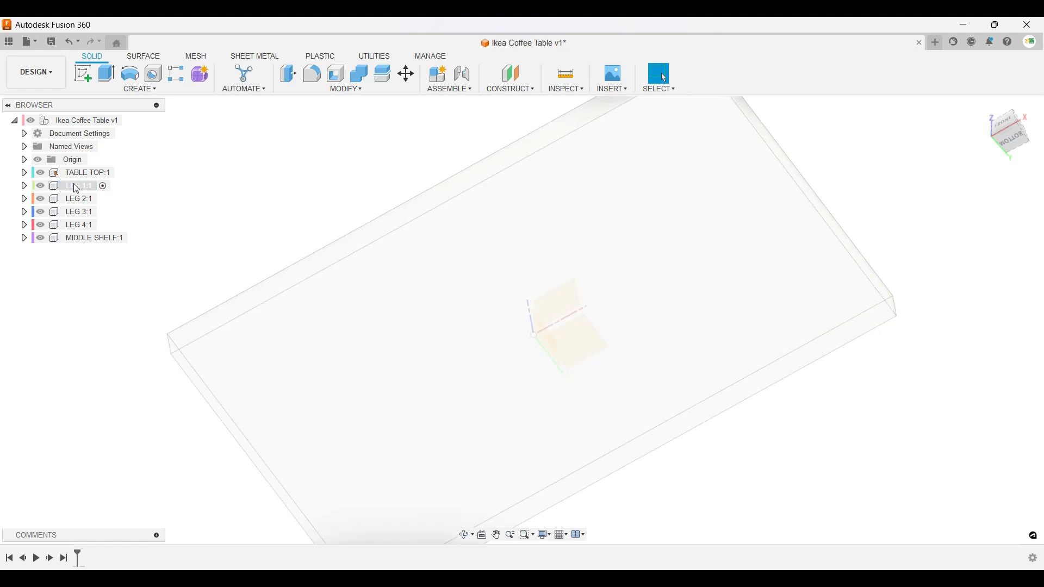
click(84, 75)
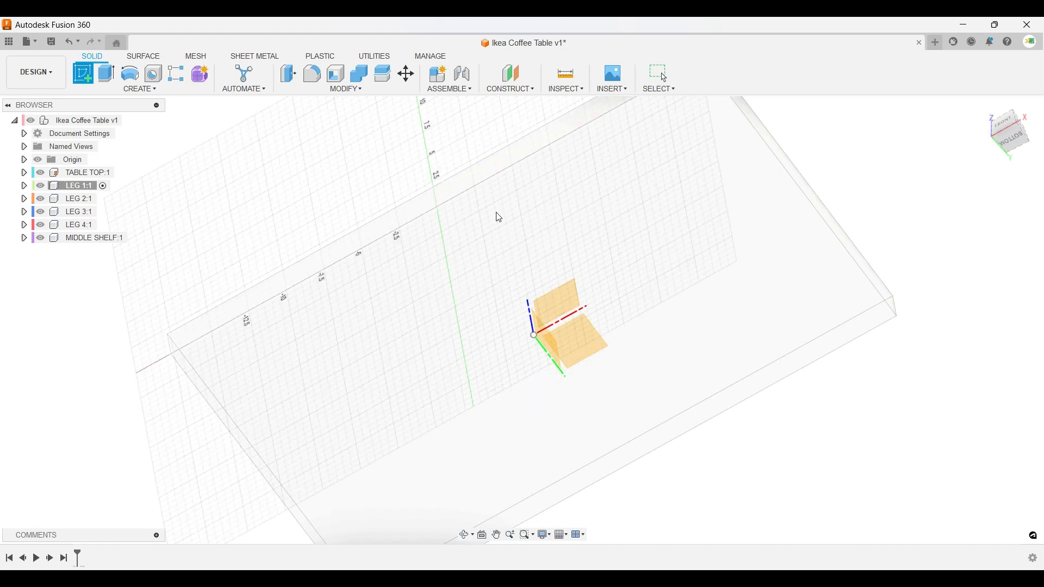
mouse_move(438, 260)
shift+middle_down()
mouse_move(489, 275)
mouse_move(510, 245)
mouse_move(435, 226)
mouse_move(446, 264)
shift+middle_up()
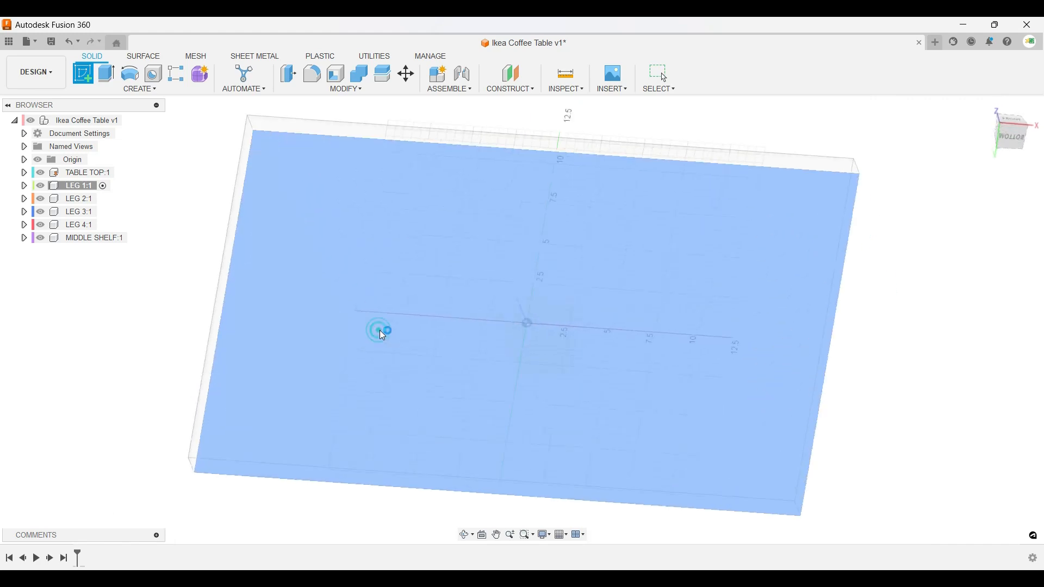
click(380, 329)
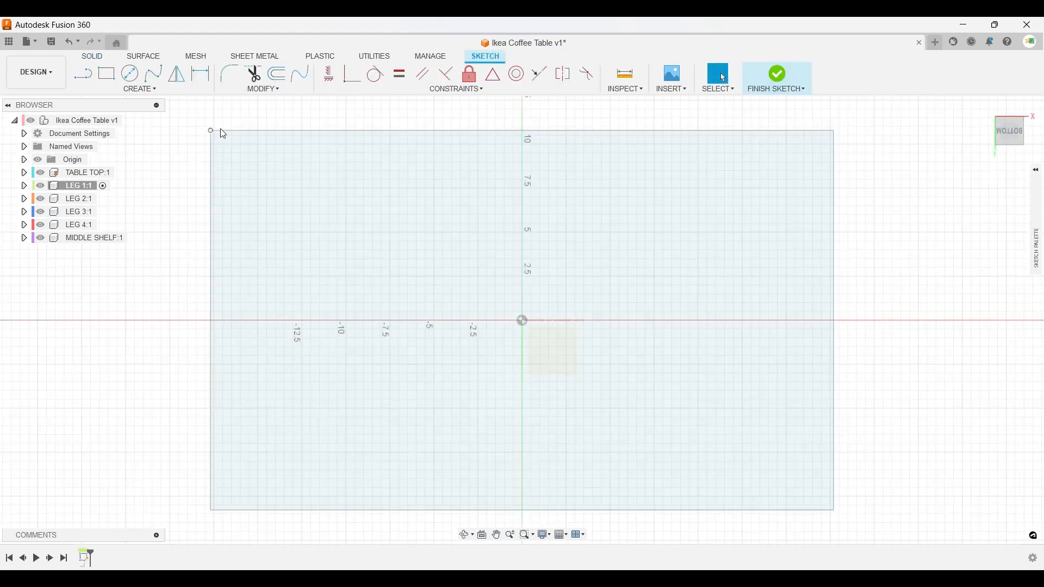
Sketch a rectangle about 2.49 by 2.48 in inward from the outer corner of the table top's underside.
click(107, 76)
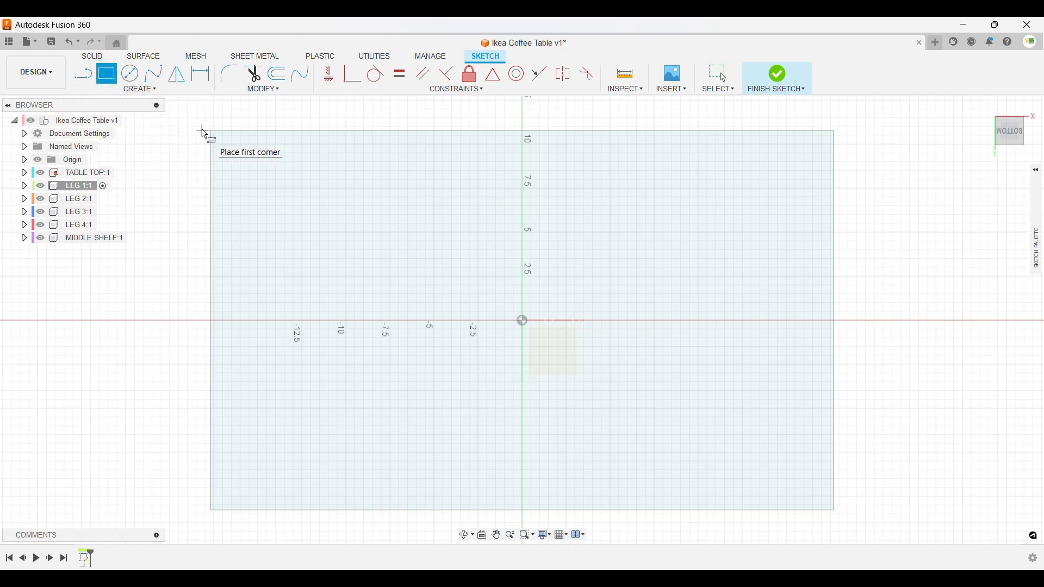
scroll(207, 134, up, 5)
click(233, 134)
click(390, 289)
scroll(430, 261, down, 1)
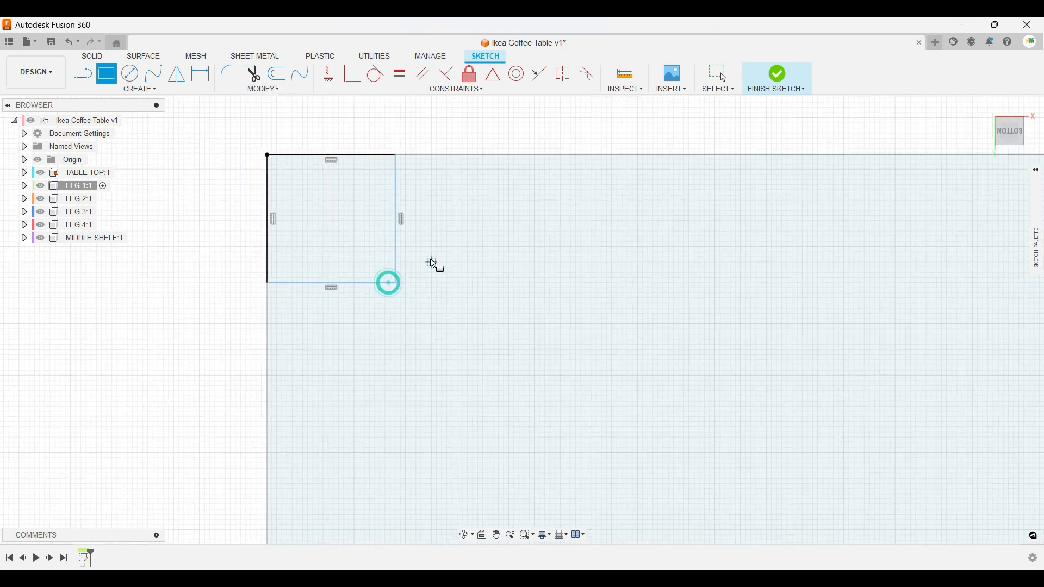
scroll(434, 264, down, 3)
key(Escape)
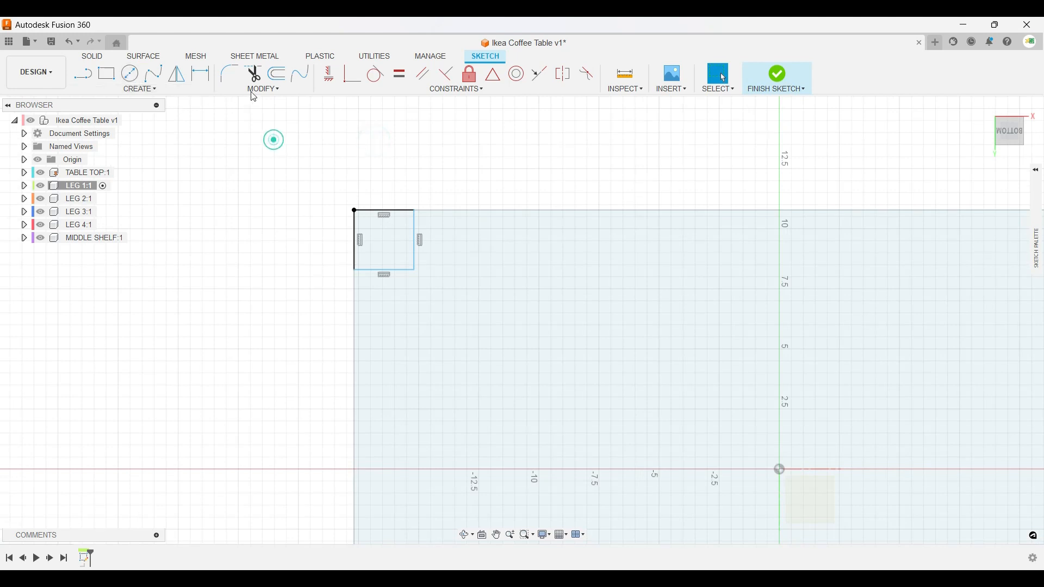
Dimension the distance between the leg rectangle's two horizontal sides as 2 in.
click(201, 74)
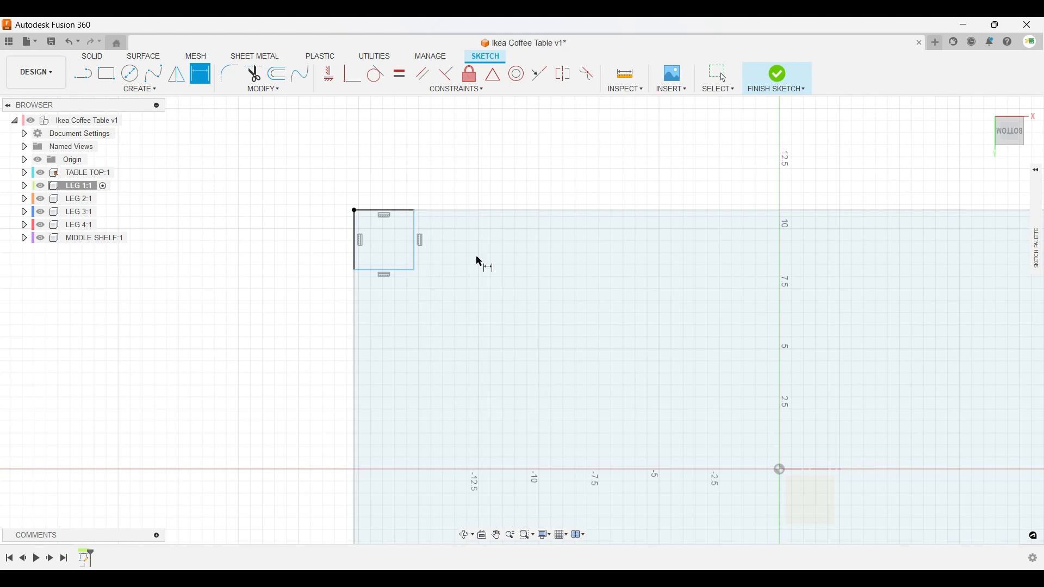
click(396, 212)
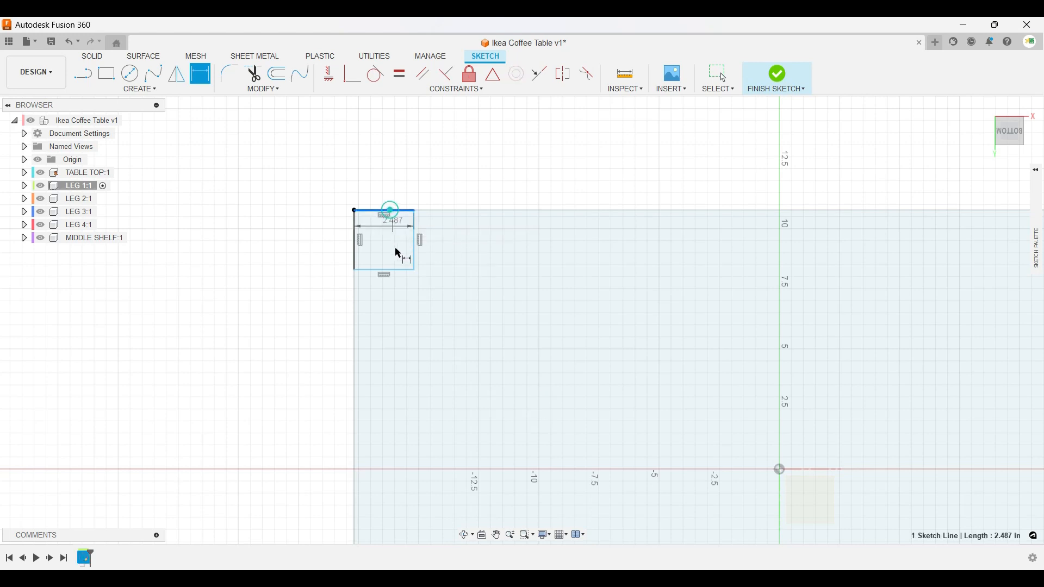
click(385, 271)
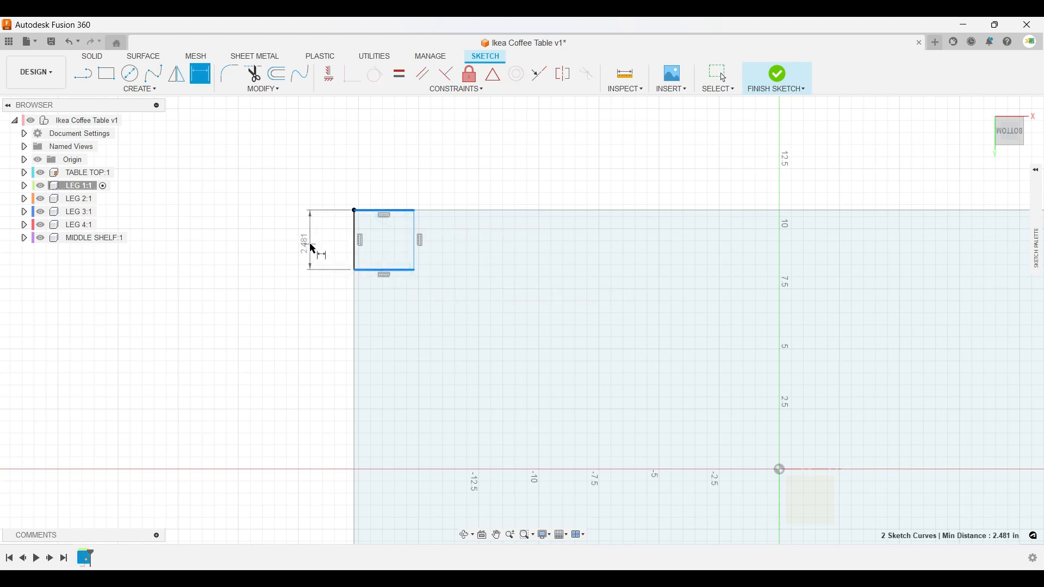
click(309, 244)
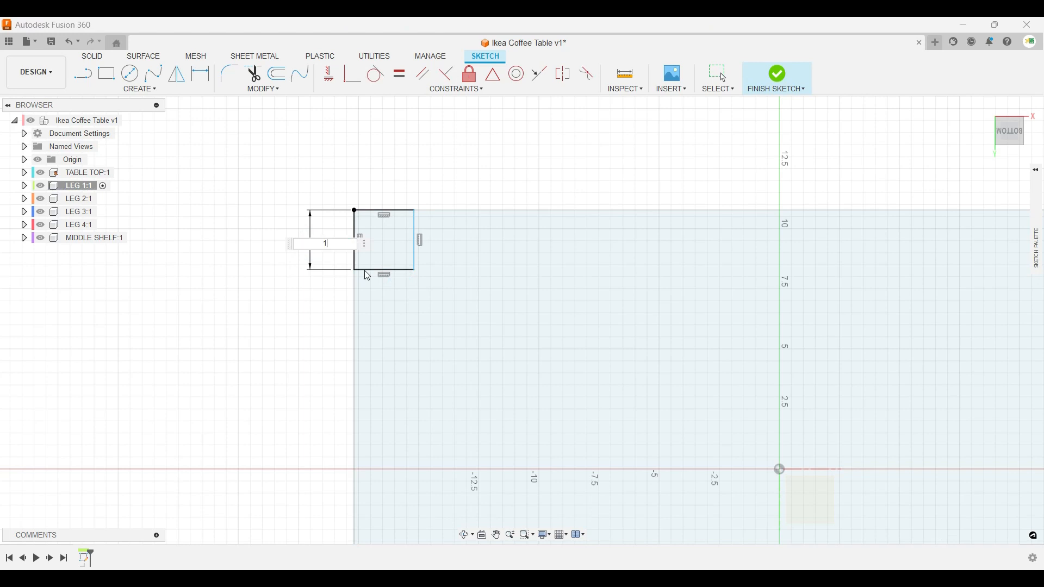
text(2)
key(Return)
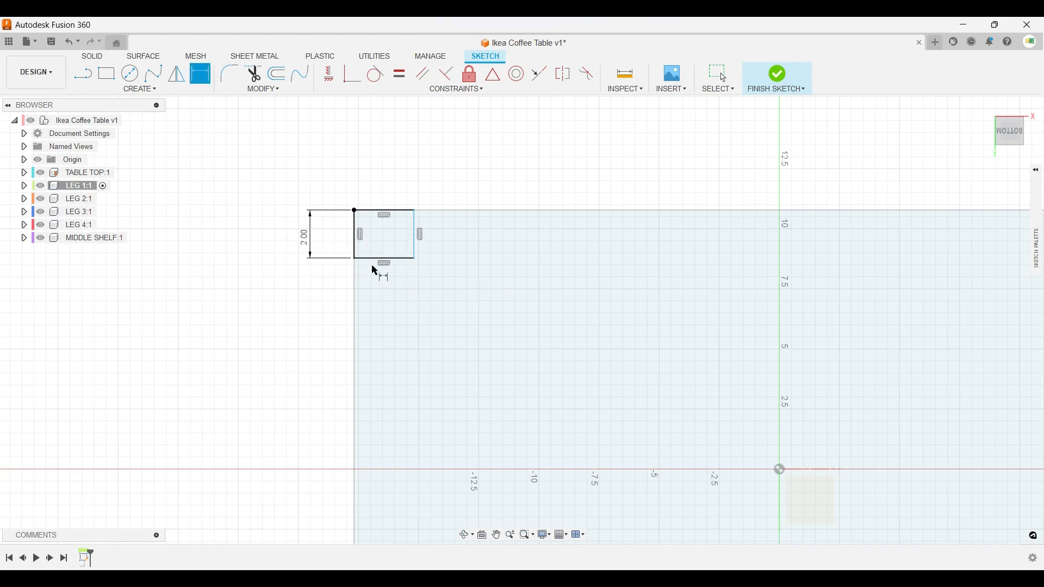
click(357, 233)
key(Escape)
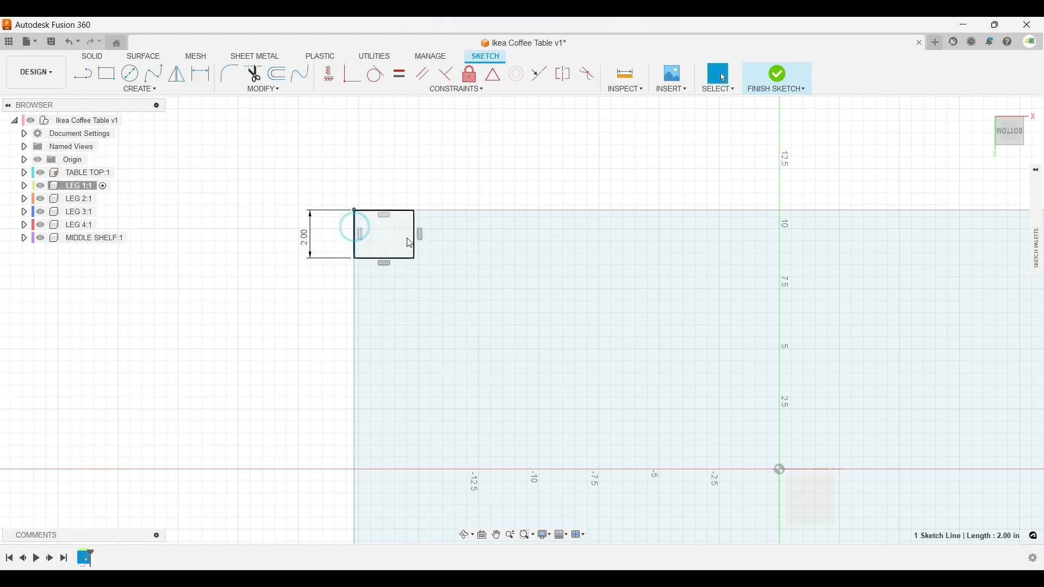
Stretch the leg rectangle's free vertical side away from the corner and pull it back in.
drag(415, 243, 546, 266)
scroll(356, 226, up, 4)
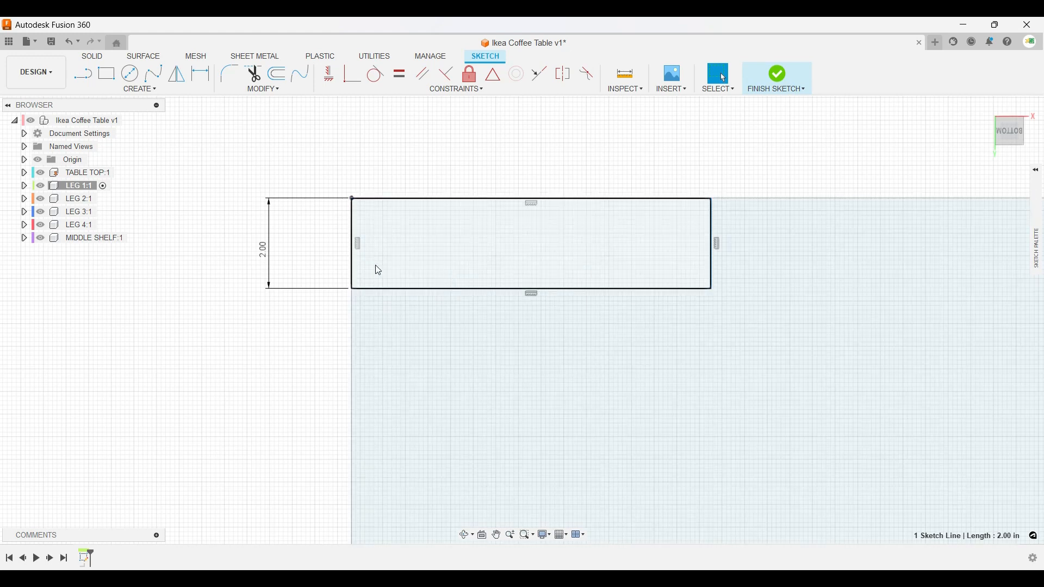
drag(711, 239, 461, 249)
click(331, 140)
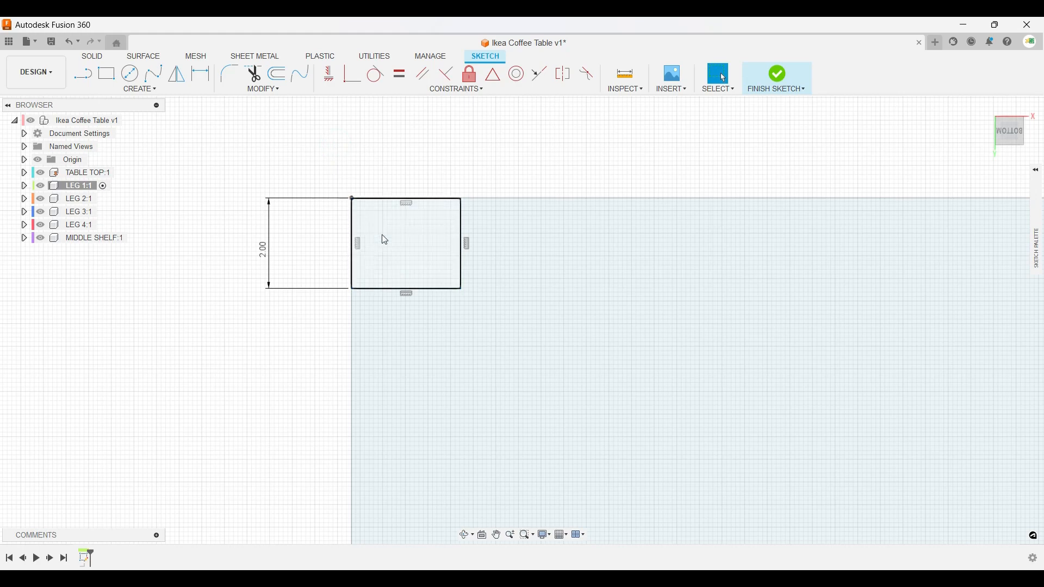
Set the leg rectangle's vertical dimension to 3 in and move its free vertical side outward to make it roughly square.
scroll(384, 234, up, 2)
scroll(398, 245, down, 3)
scroll(399, 246, down, 3)
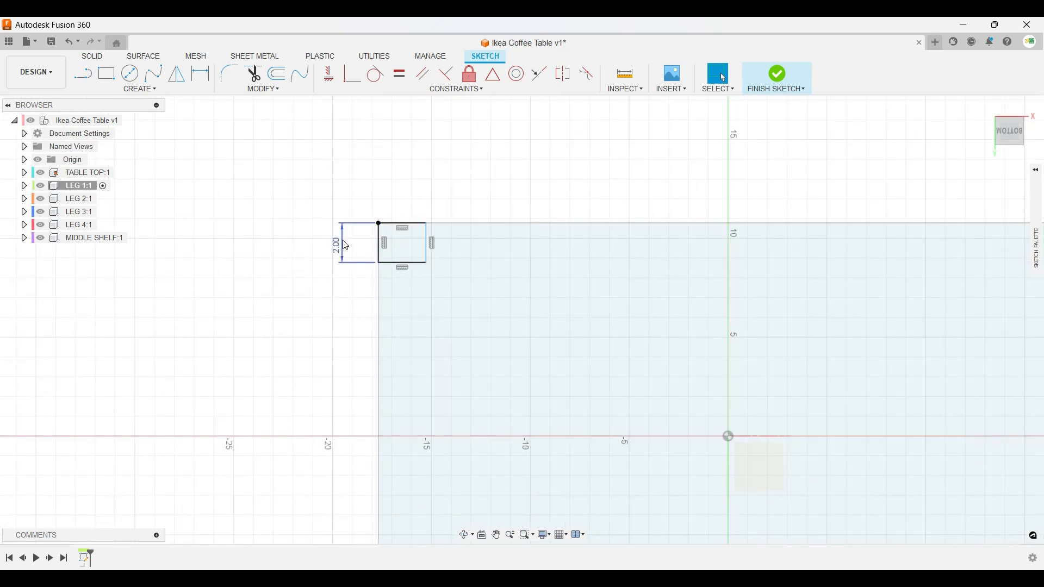
scroll(364, 246, up, 2)
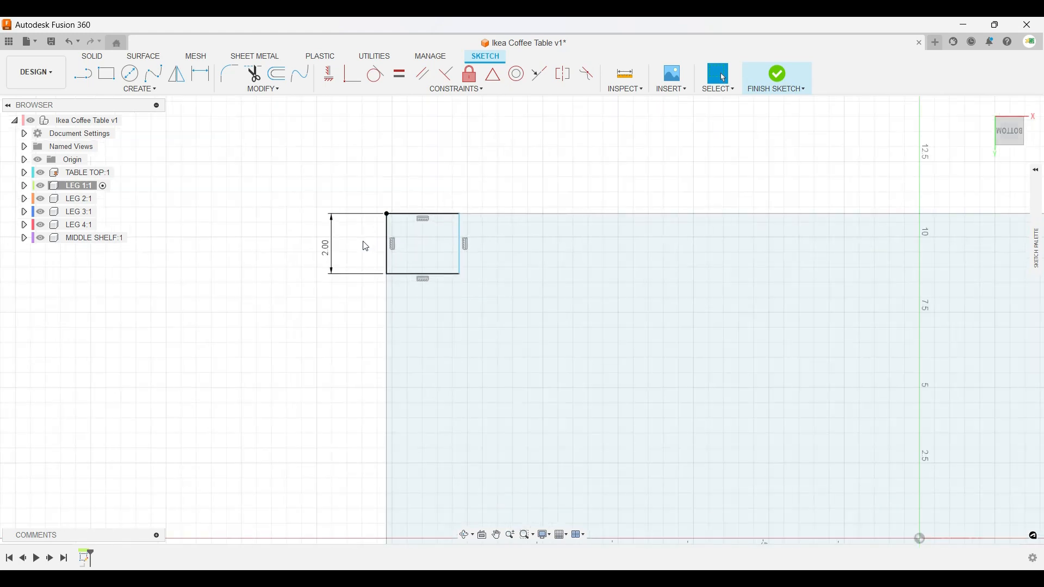
scroll(363, 248, up, 1)
double_click(317, 251)
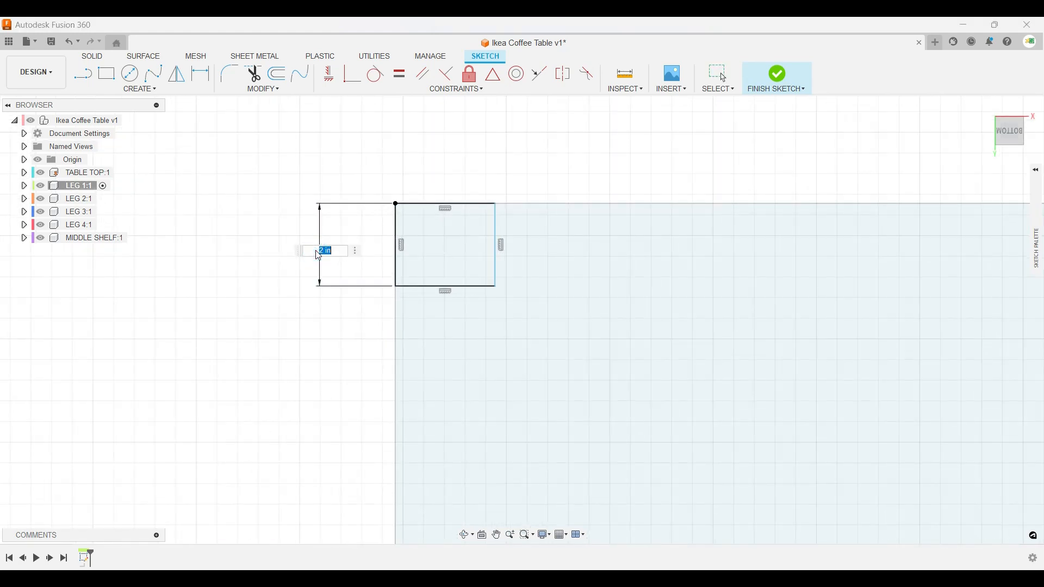
text(3)
key(Return)
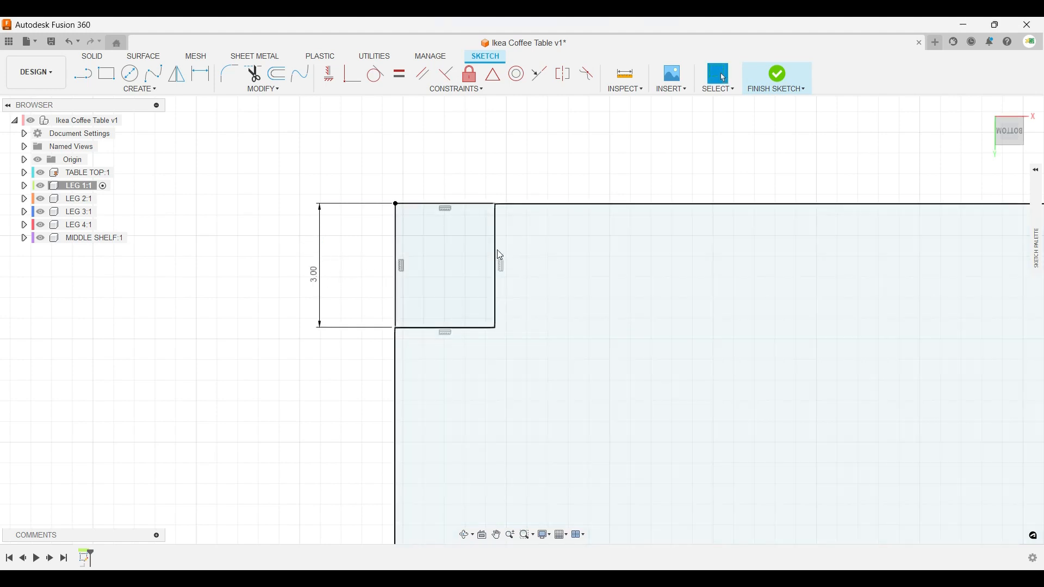
mouse_move(498, 252)
mouse_down()
mouse_move(465, 249)
mouse_move(520, 252)
mouse_up()
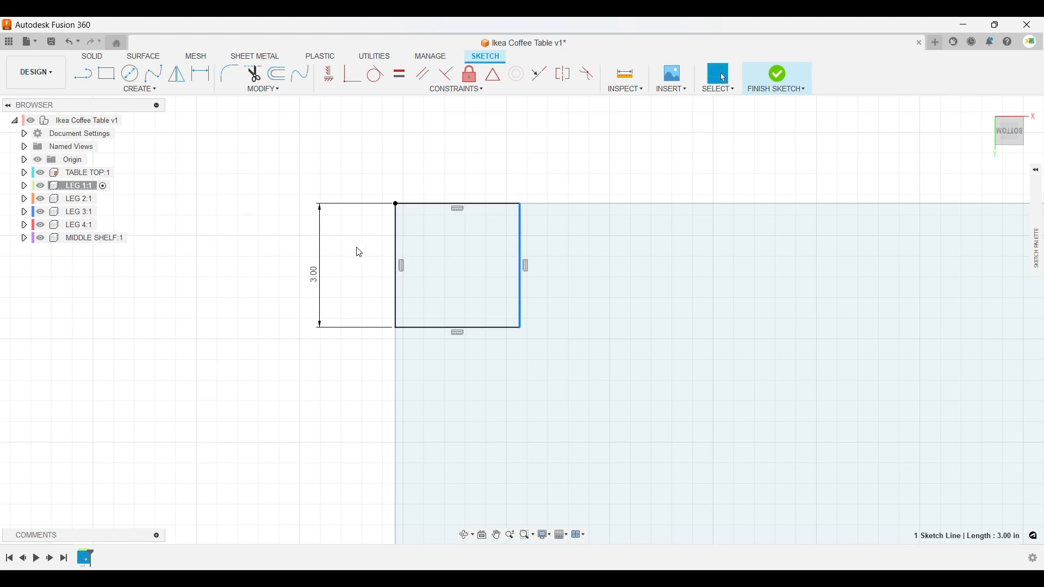
Undo the last two edits of the leg rectangle and dimension the distance between its vertical sides as 2 in.
key(ctrl+z)
key(ctrl+z)
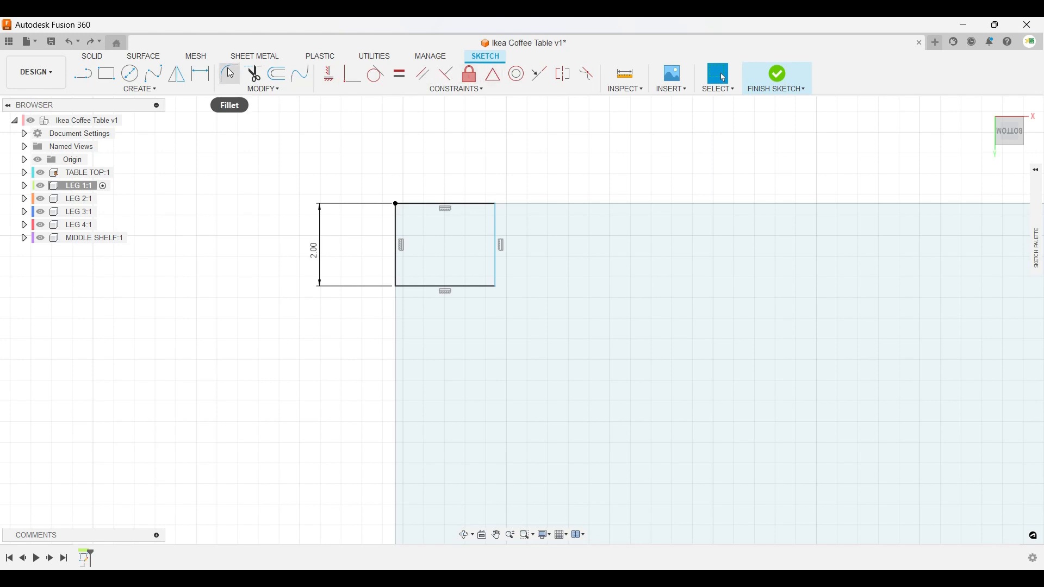
click(201, 74)
click(395, 240)
click(496, 245)
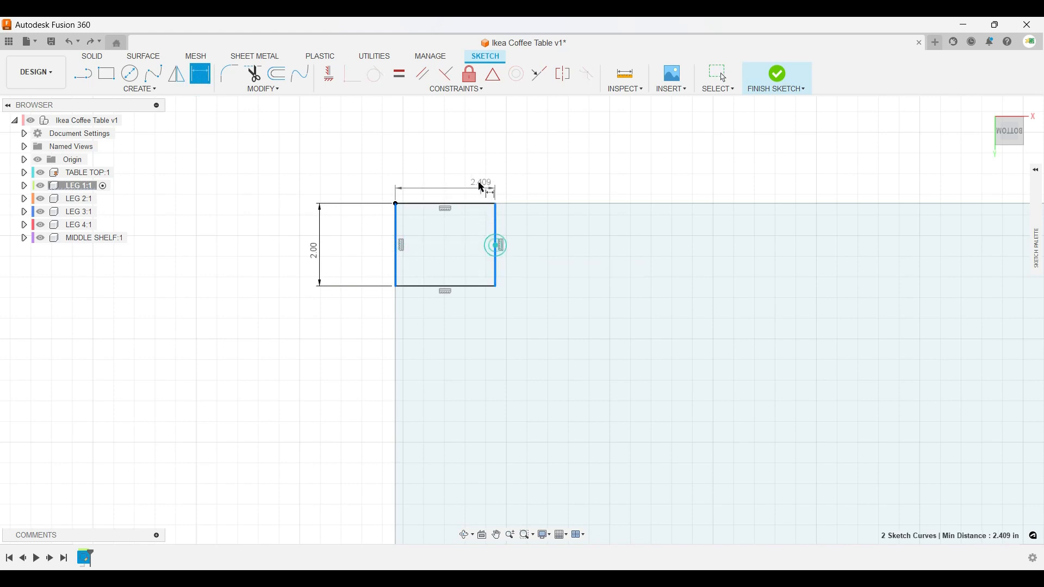
click(455, 163)
text(2)
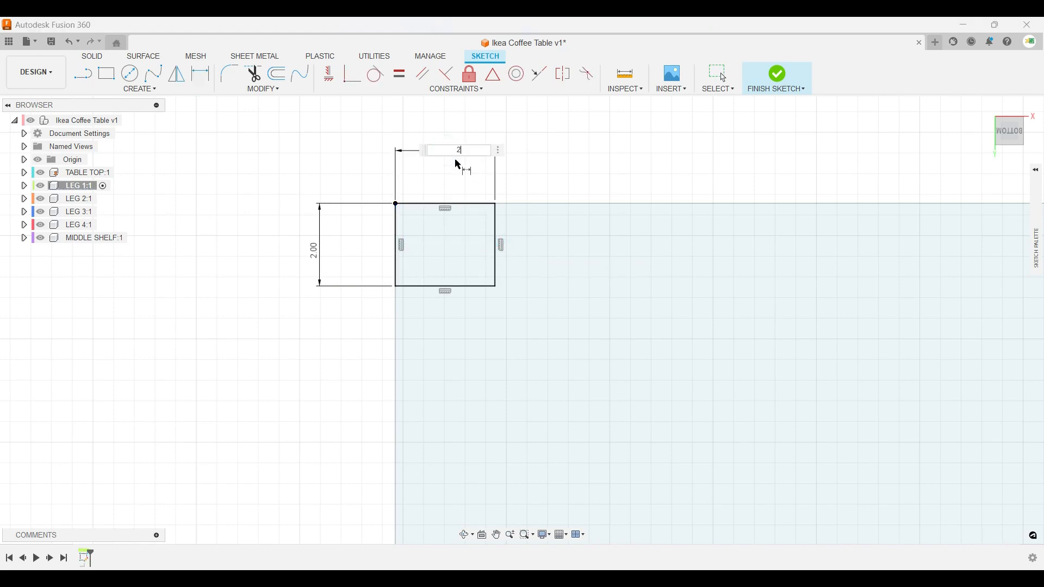
key(Return)
key(Escape)
Mirror the four sides of the leg square across the Y axis to the other end of the same long table edge.
scroll(508, 226, up, 2)
scroll(511, 227, down, 4)
scroll(511, 228, down, 5)
scroll(505, 246, up, 1)
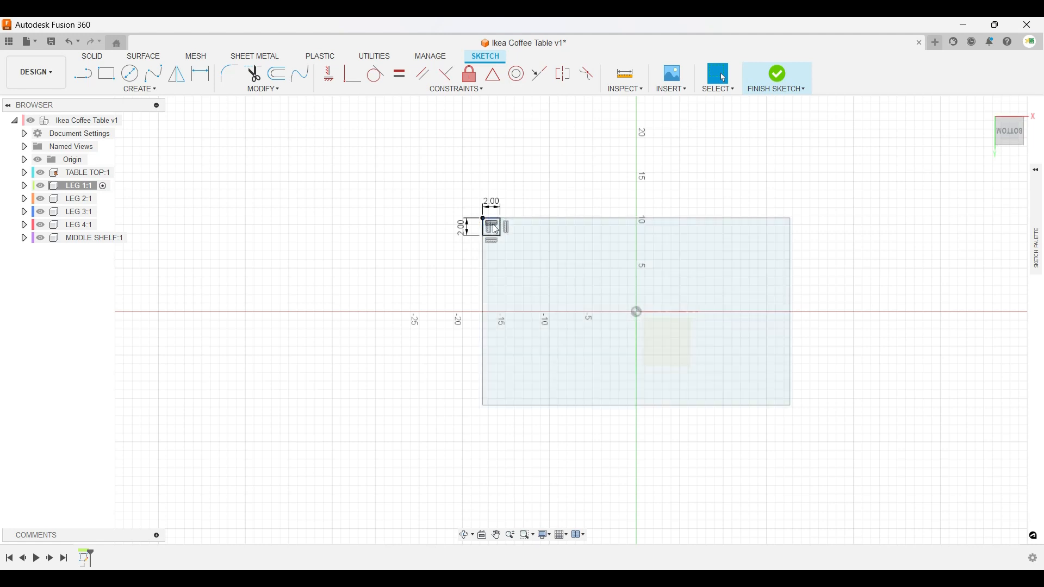
click(182, 89)
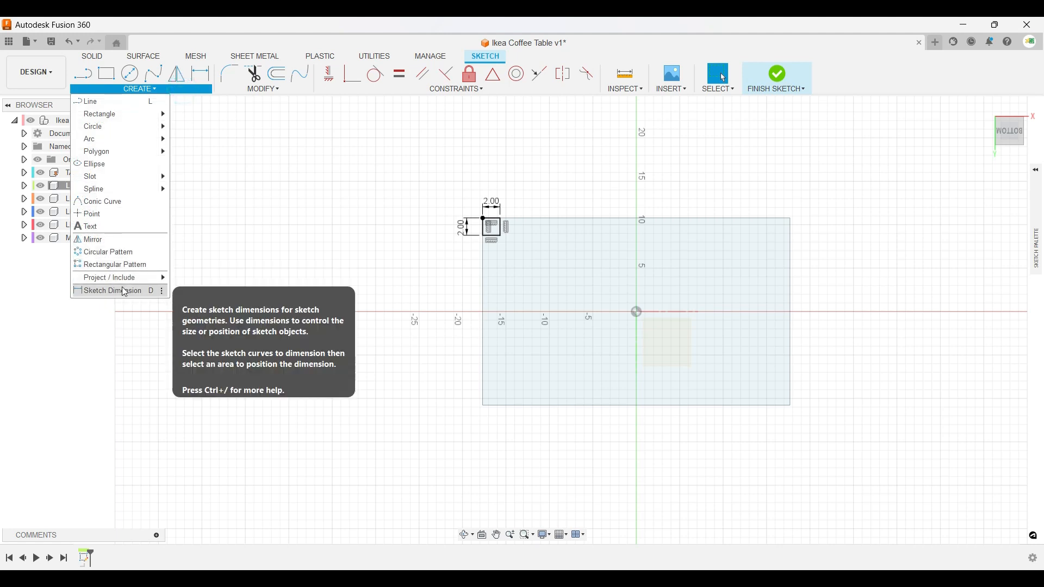
click(121, 240)
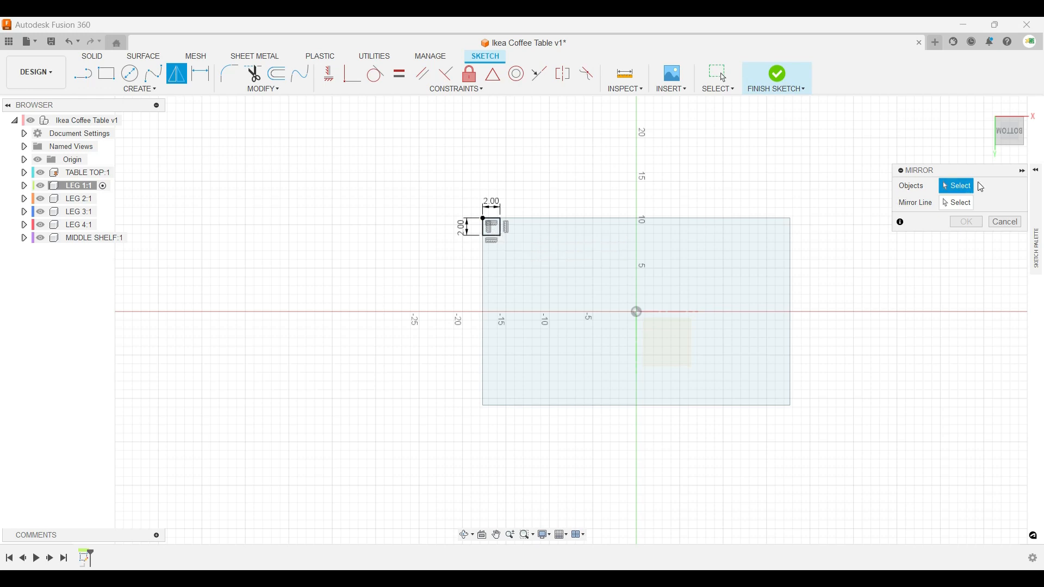
scroll(492, 227, up, 3)
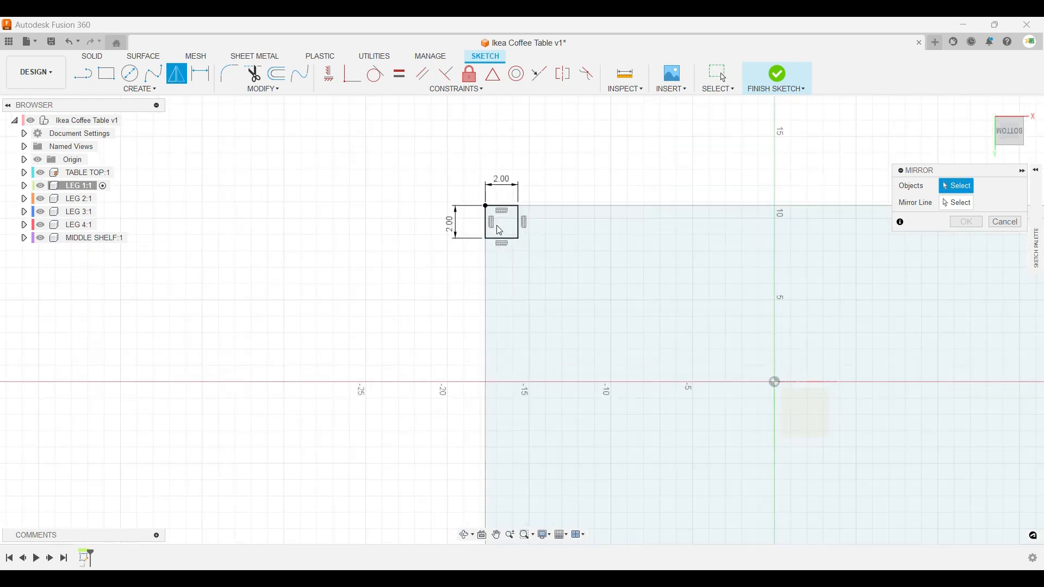
click(490, 227)
click(509, 207)
click(522, 223)
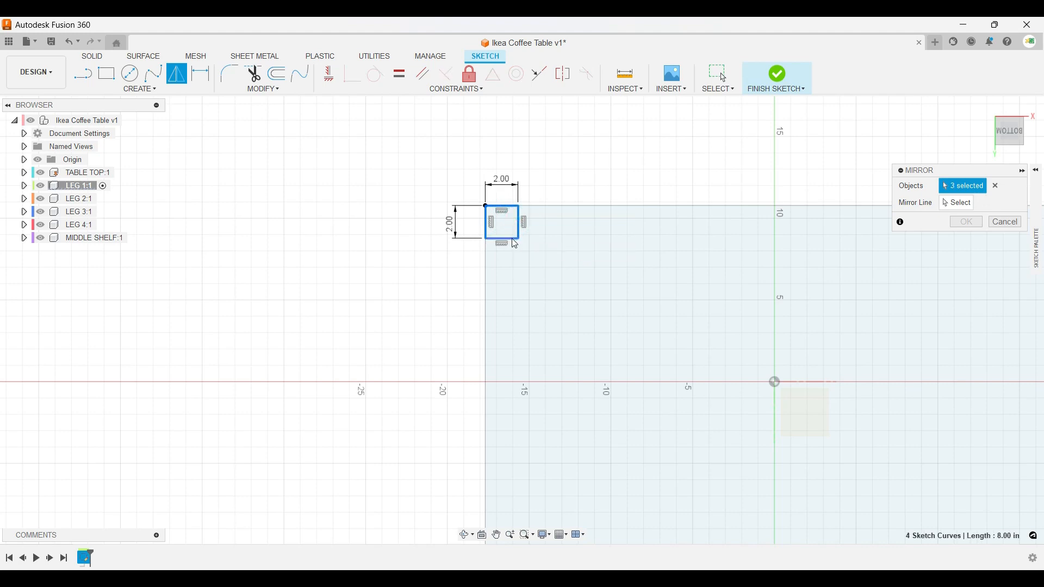
click(512, 239)
scroll(530, 245, down, 2)
scroll(543, 242, down, 2)
middle_drag(631, 247, 557, 259)
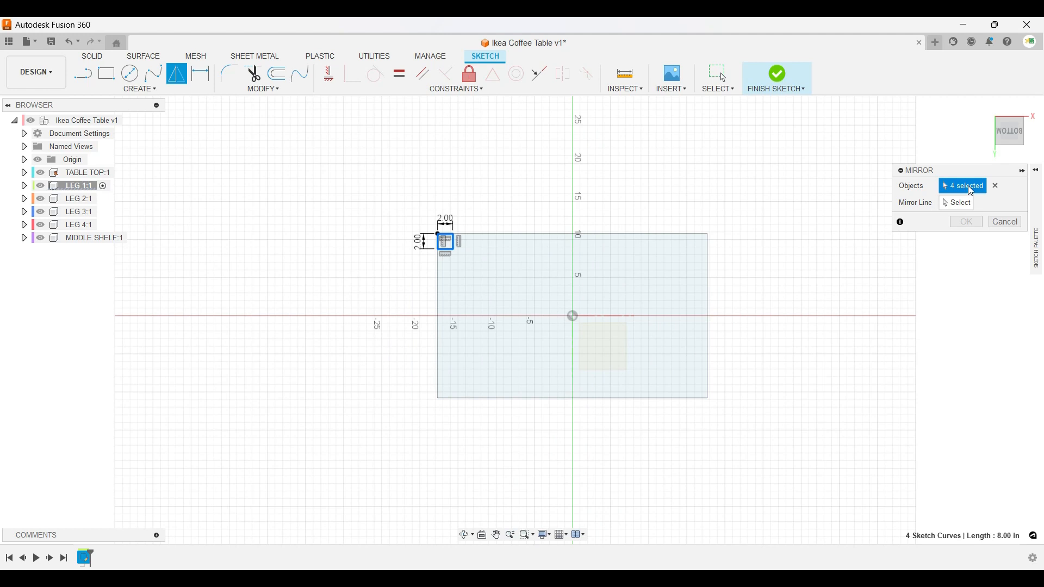
click(957, 202)
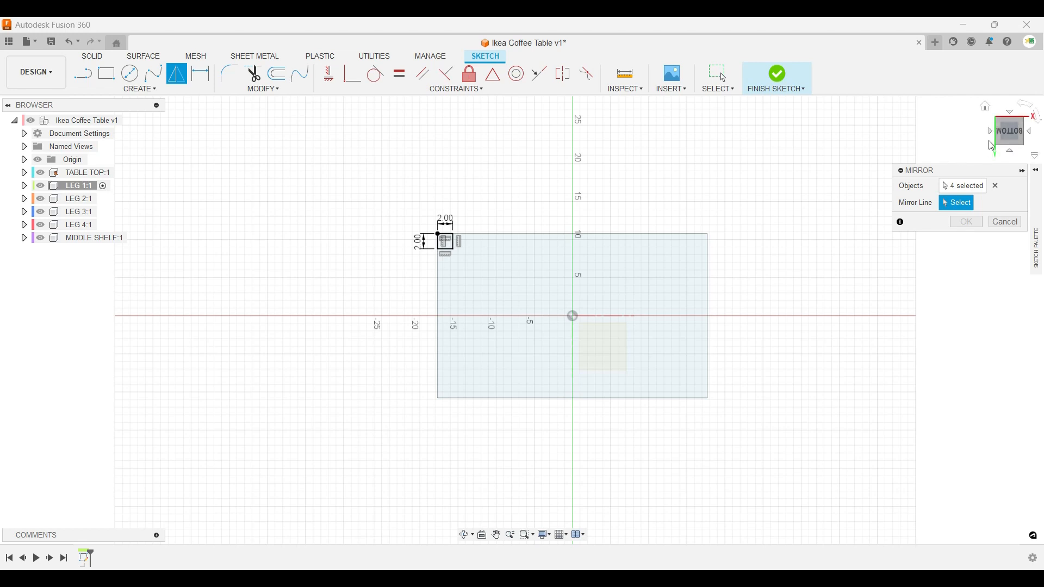
click(573, 355)
scroll(697, 251, up, 2)
scroll(703, 250, up, 4)
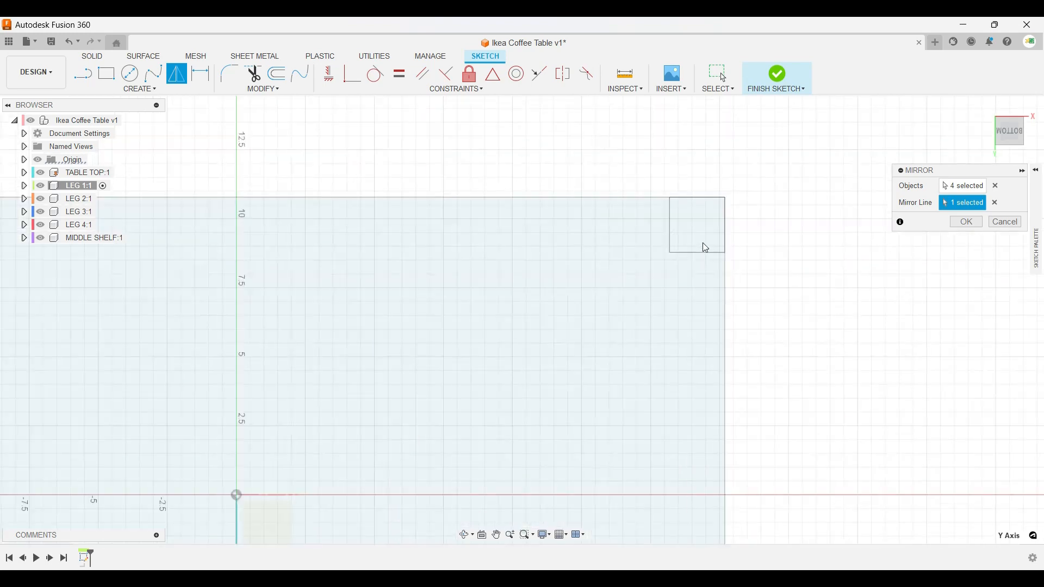
scroll(703, 227, down, 2)
scroll(703, 226, down, 1)
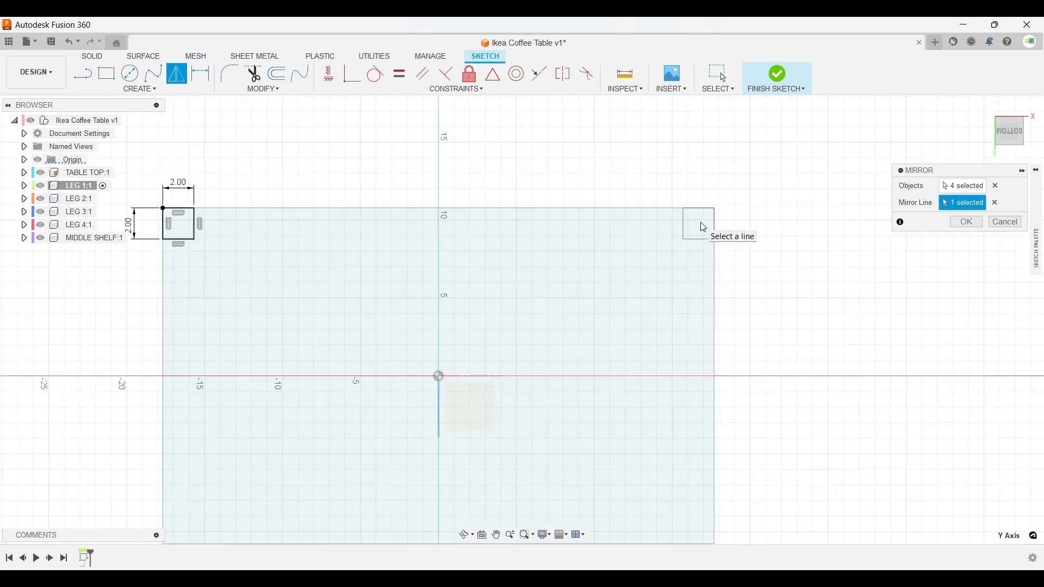
click(966, 222)
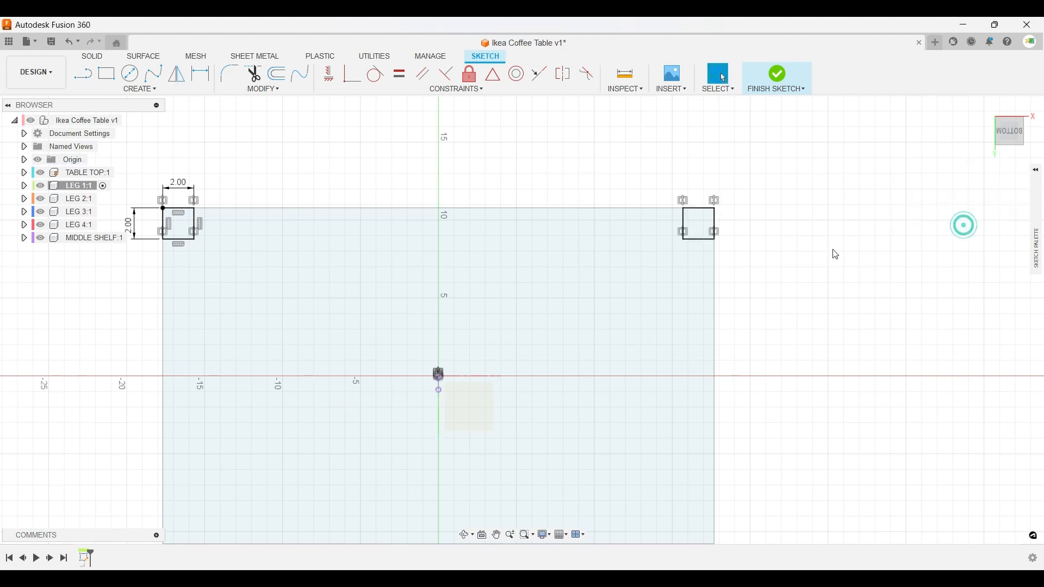
Set the original leg square's horizontal dimension to 10 in and its vertical dimension to 5 in.
double_click(185, 189)
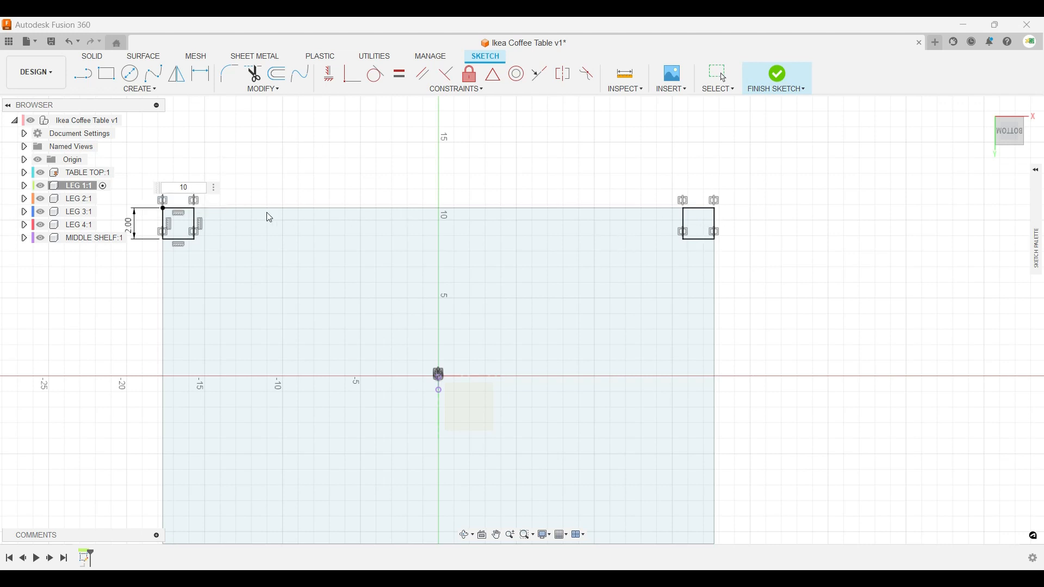
key(Return)
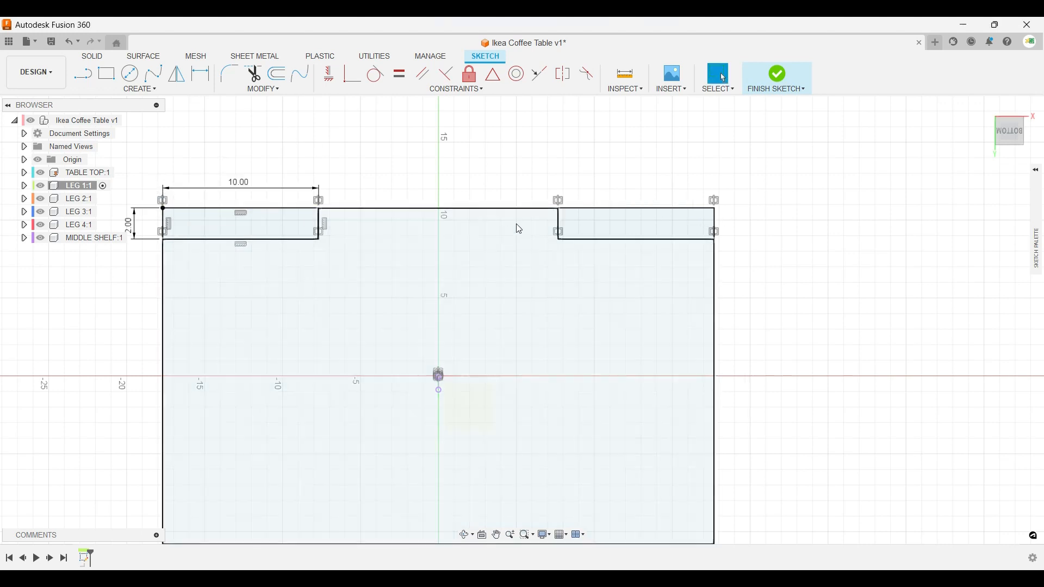
middle_drag(454, 296, 560, 280)
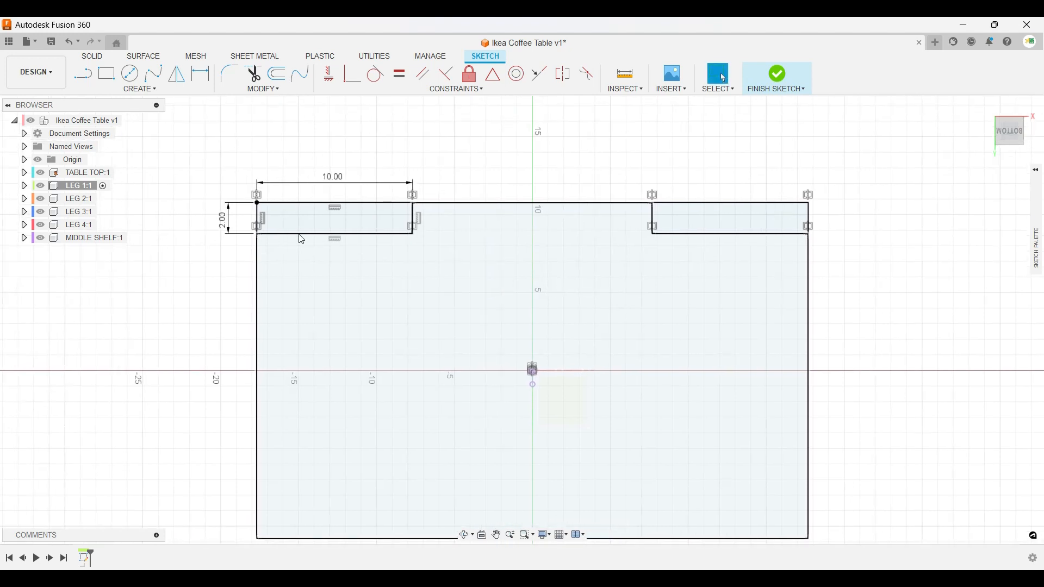
double_click(226, 222)
text(5)
key(Return)
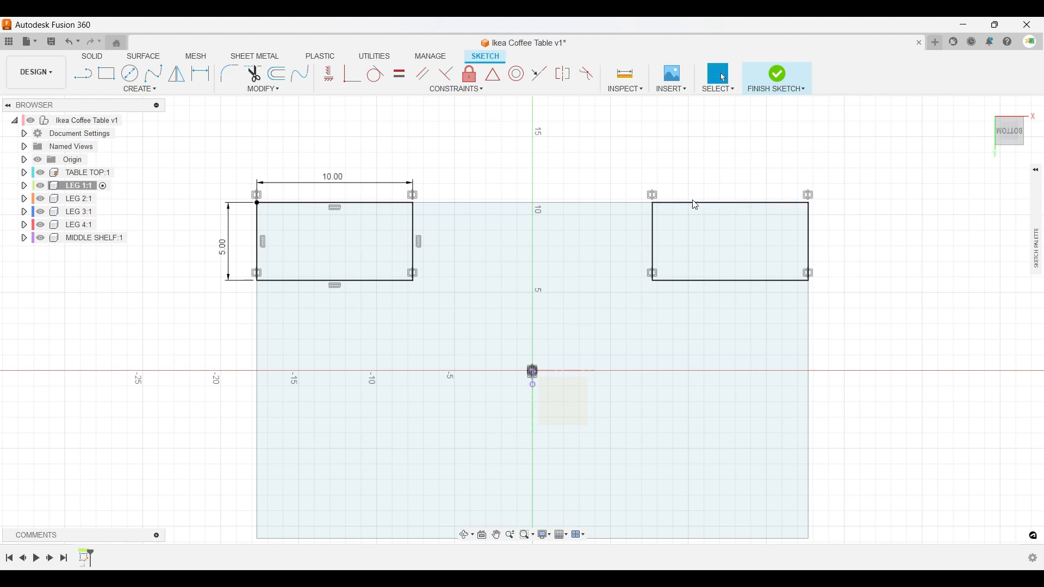
Set the original leg rectangle's horizontal and vertical dimensions to 2 in each.
double_click(339, 180)
text(2)
key(Return)
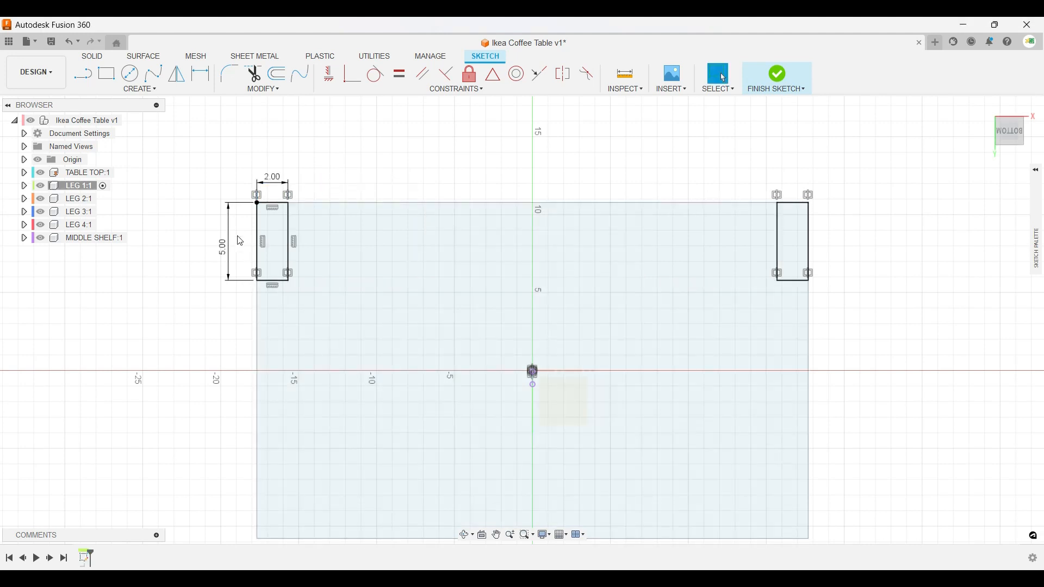
double_click(229, 244)
text(2)
key(Return)
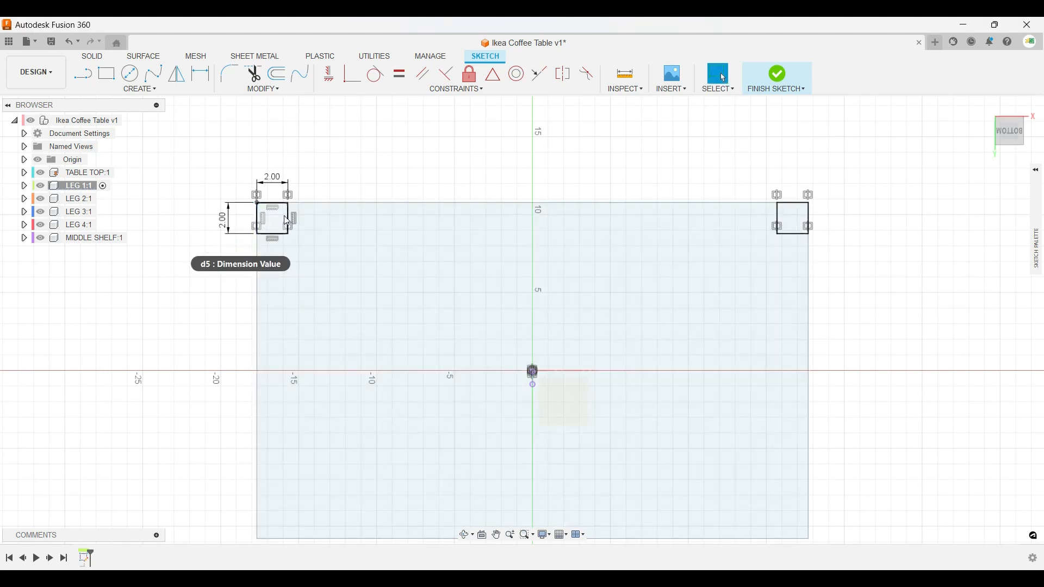
Start a sketch mirror with all eight sides of the two leg squares as its objects.
scroll(668, 382, down, 1)
mouse_move(639, 365)
middle_down()
mouse_move(641, 343)
mouse_move(681, 296)
middle_up()
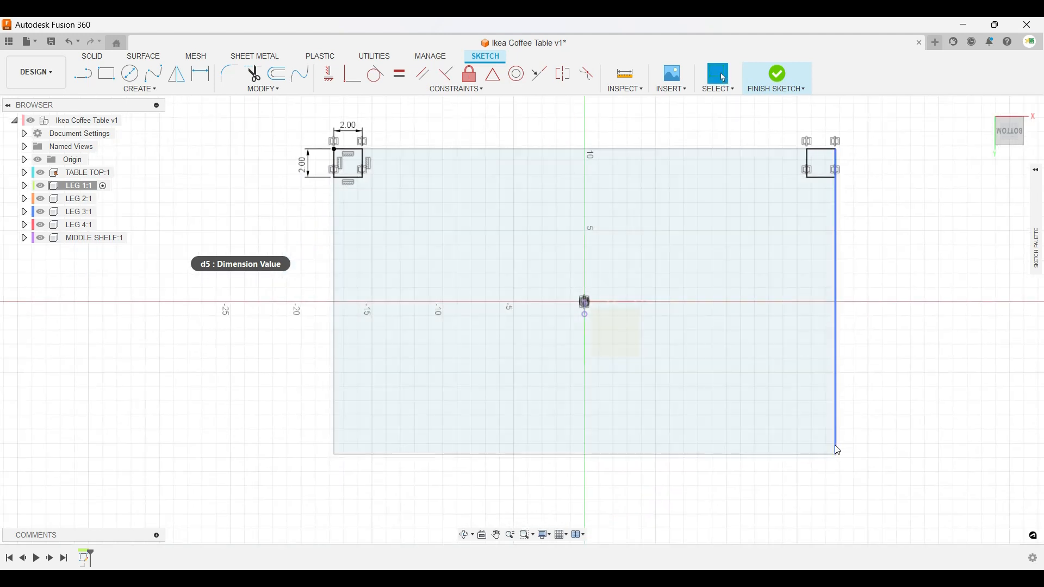
middle_drag(602, 359, 552, 384)
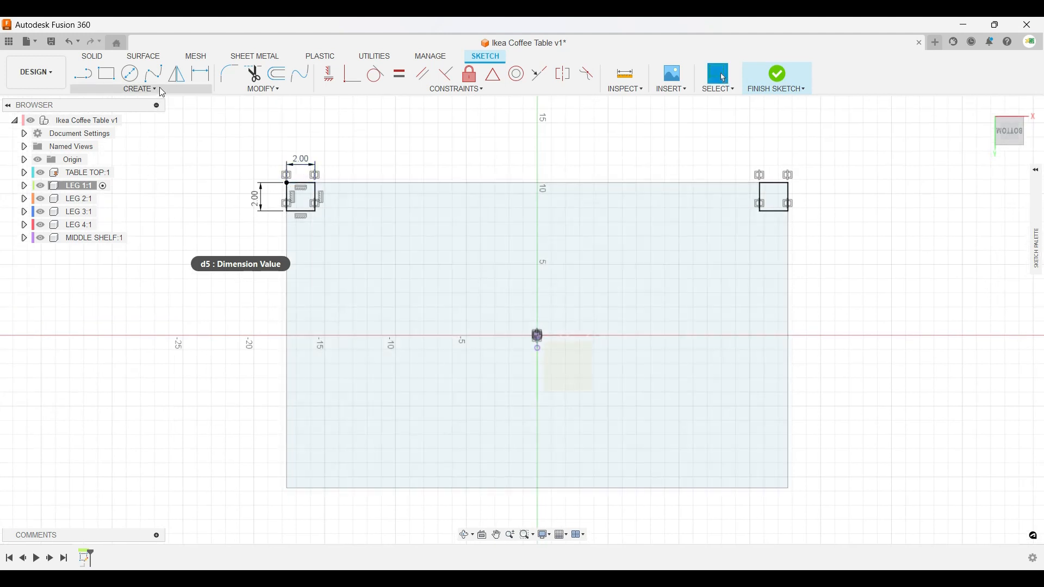
click(157, 90)
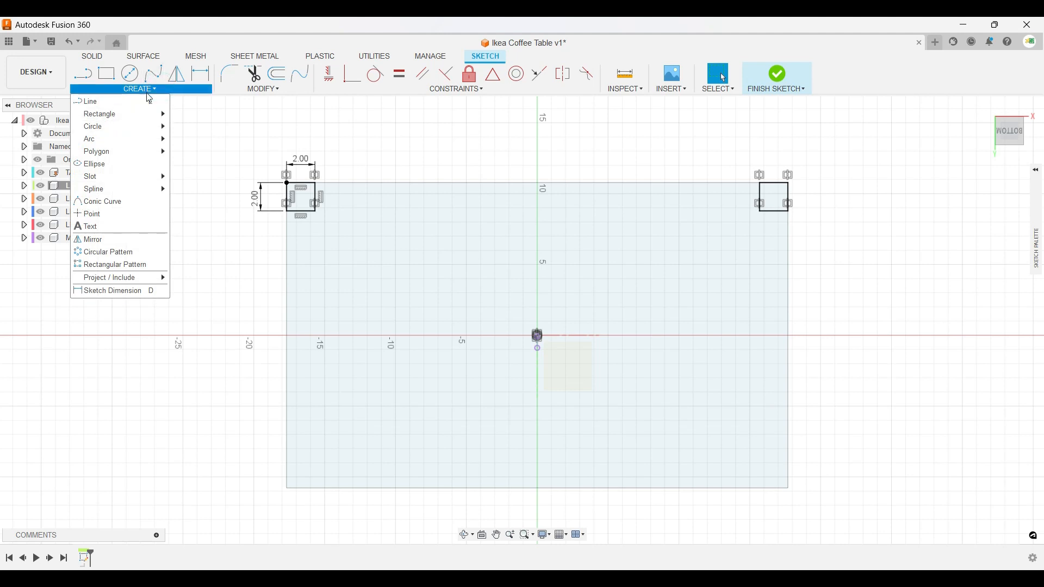
click(117, 243)
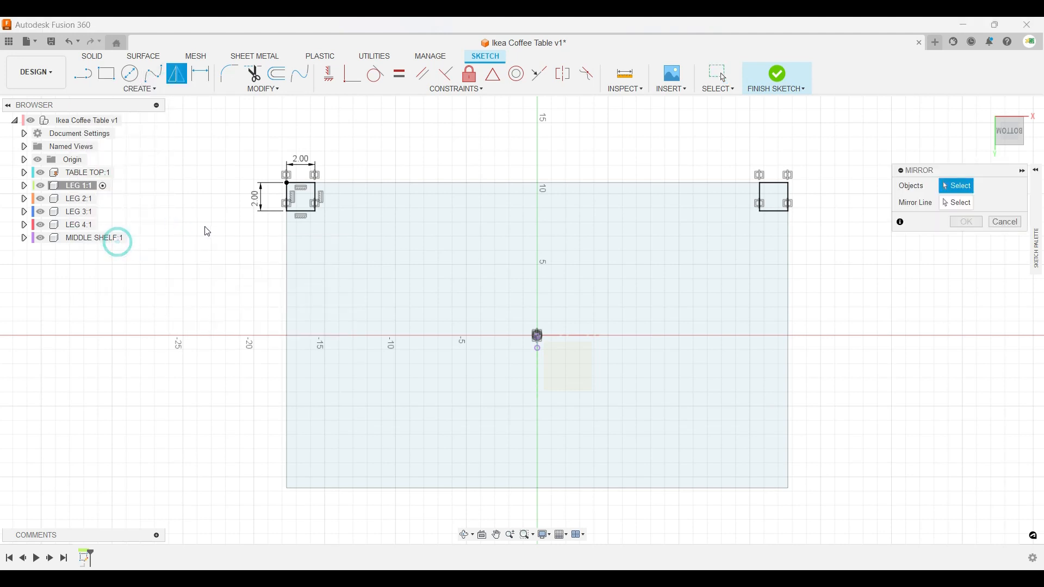
click(302, 212)
click(288, 198)
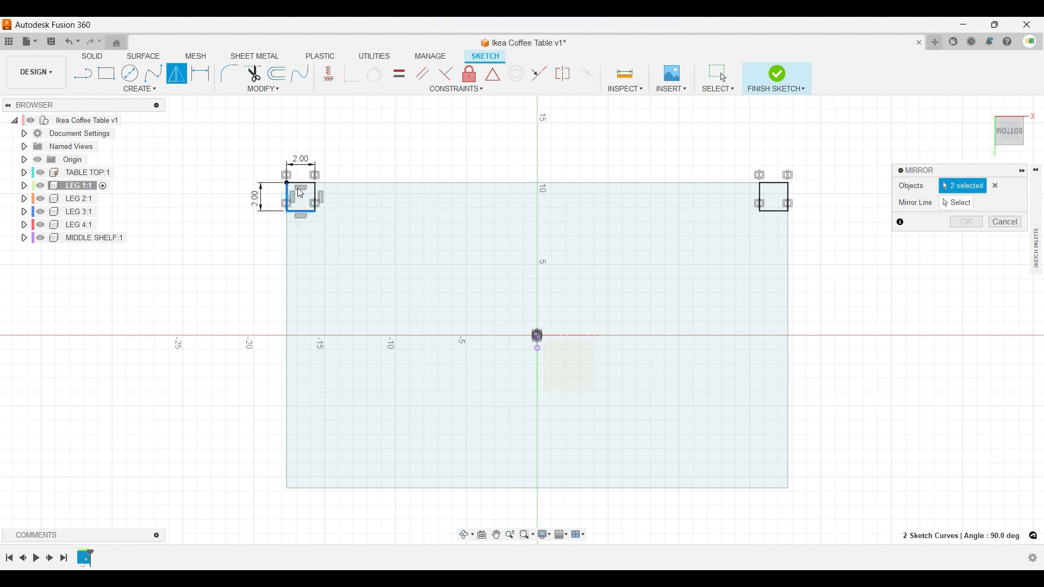
click(303, 183)
click(315, 191)
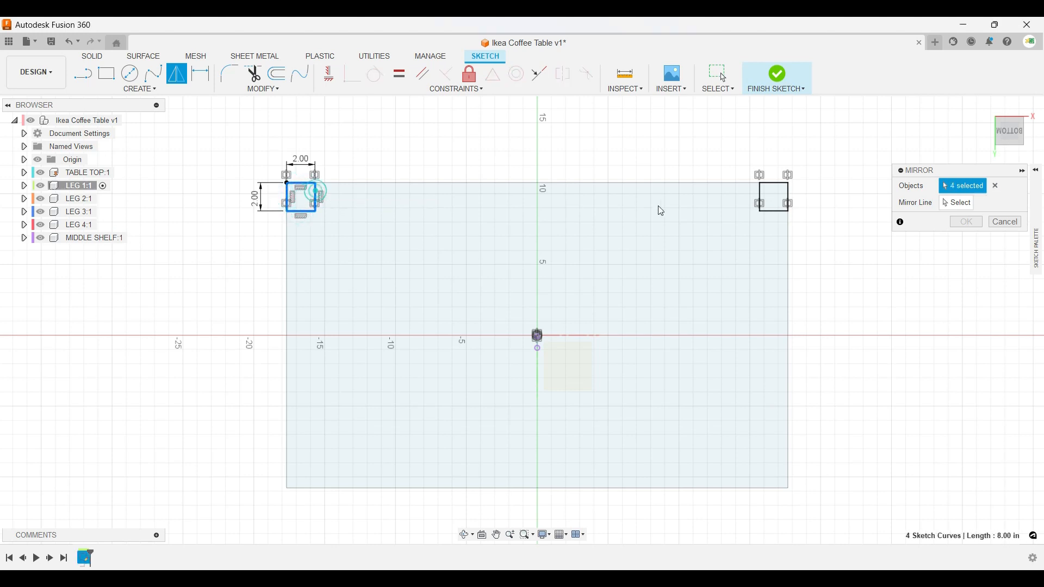
click(785, 218)
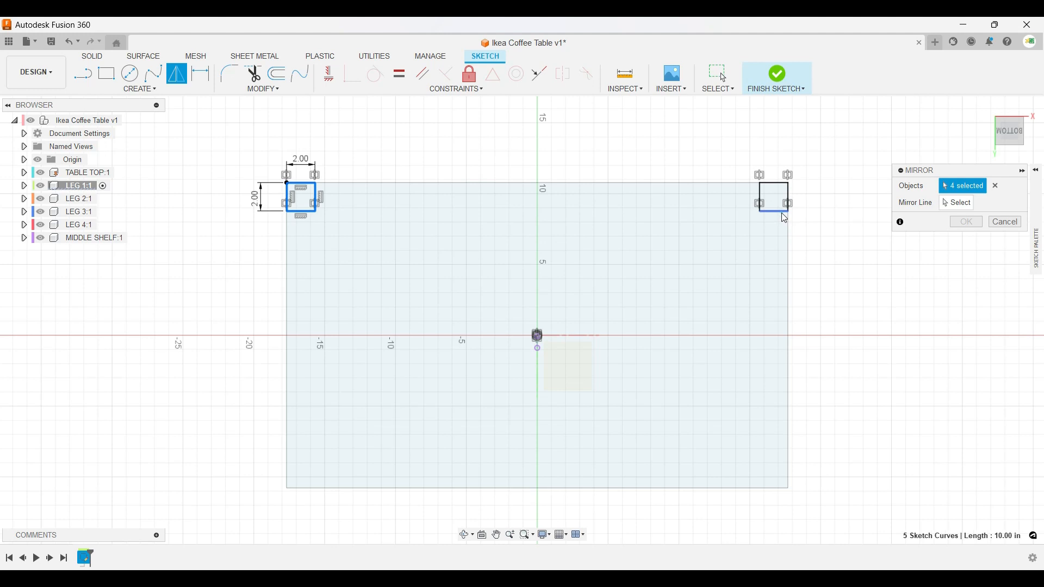
click(760, 188)
click(780, 183)
click(789, 197)
Try the X axis as the mirror line for both leg squares and clear that choice.
click(957, 203)
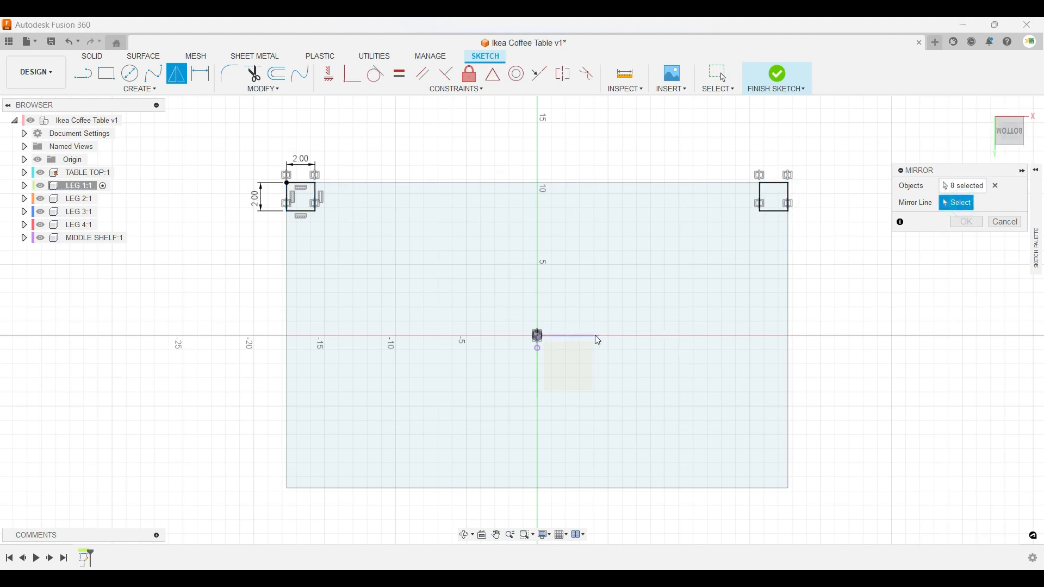
scroll(580, 335, up, 5)
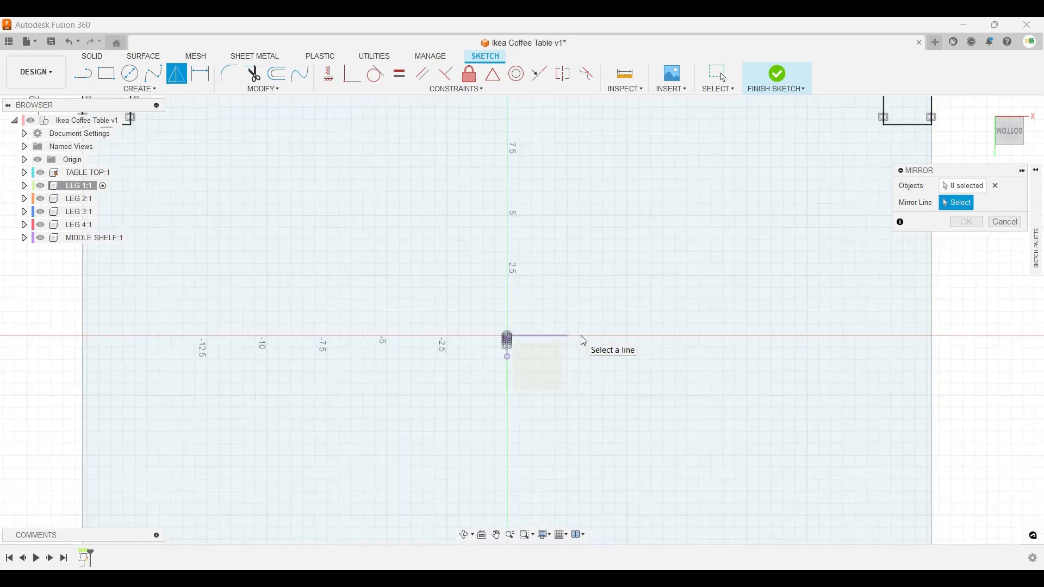
scroll(550, 337, down, 4)
scroll(550, 338, down, 3)
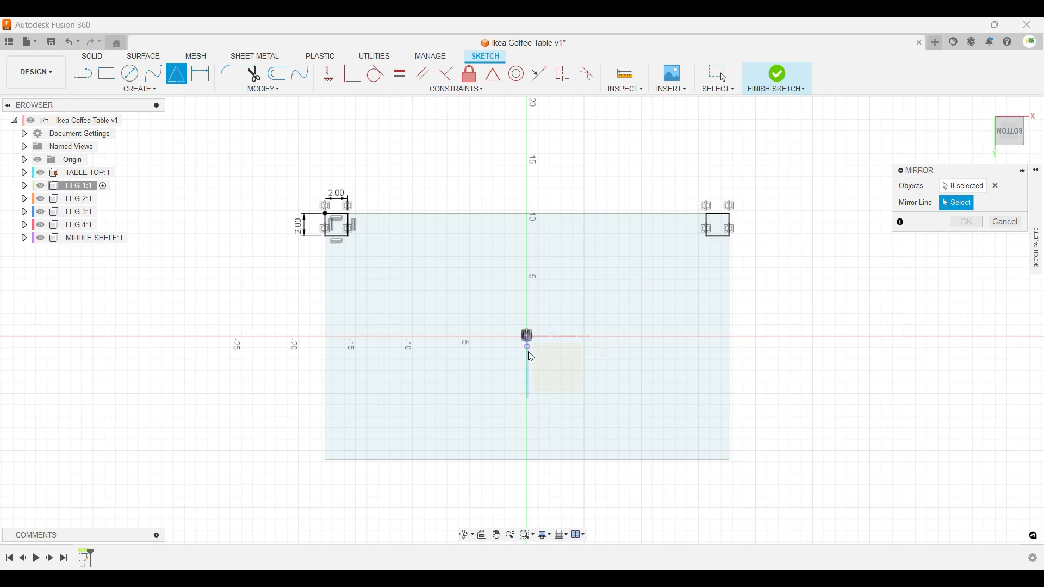
click(563, 338)
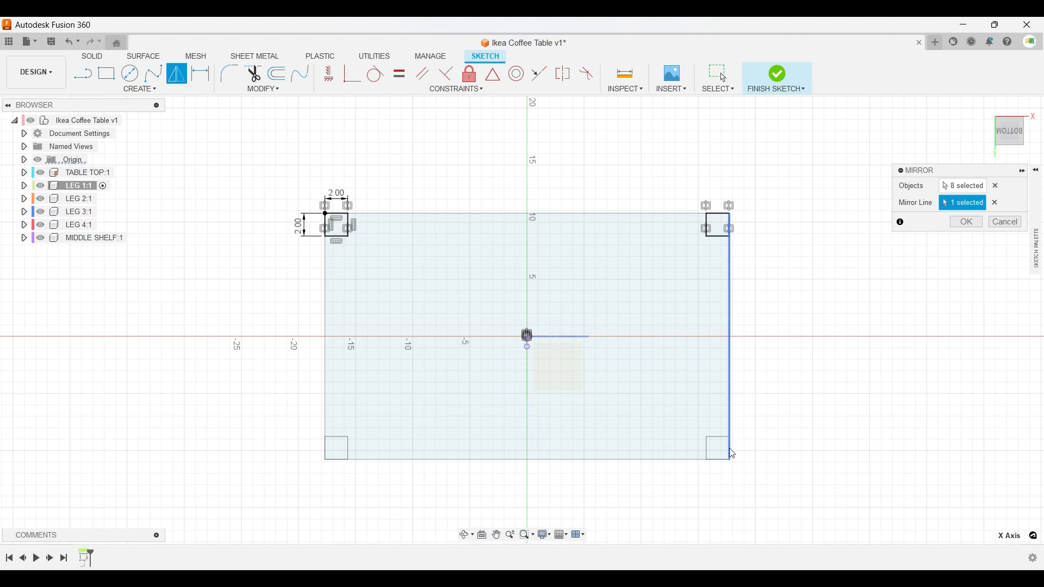
click(996, 203)
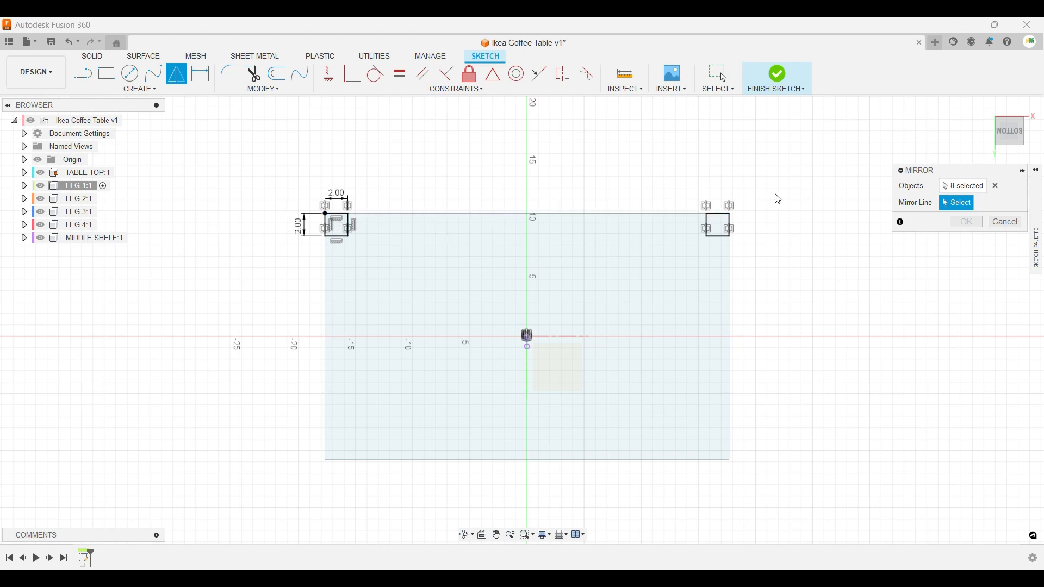
Mirror both leg squares about the X axis to create the remaining two corner leg squares.
click(965, 186)
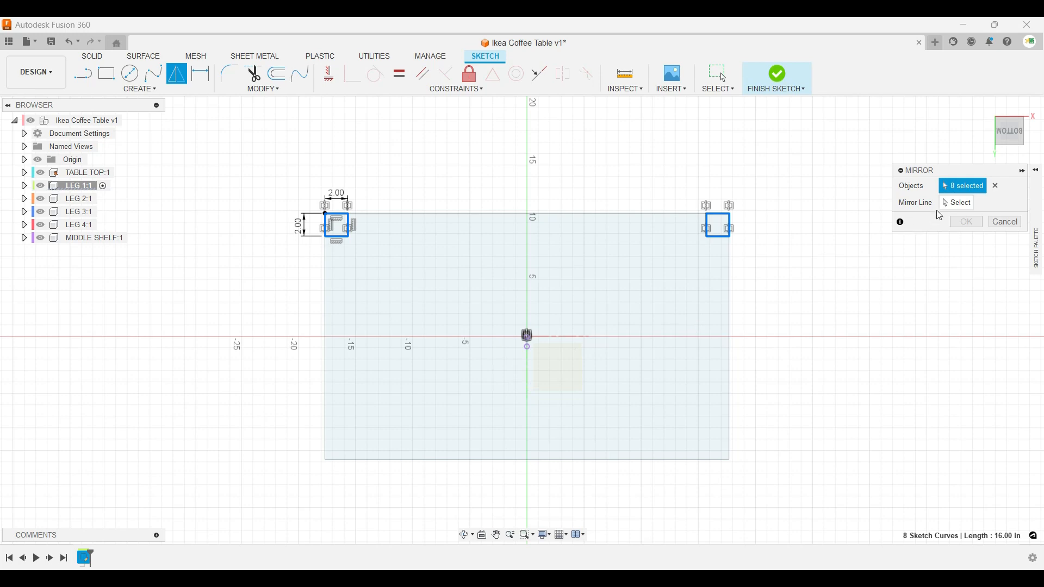
click(957, 203)
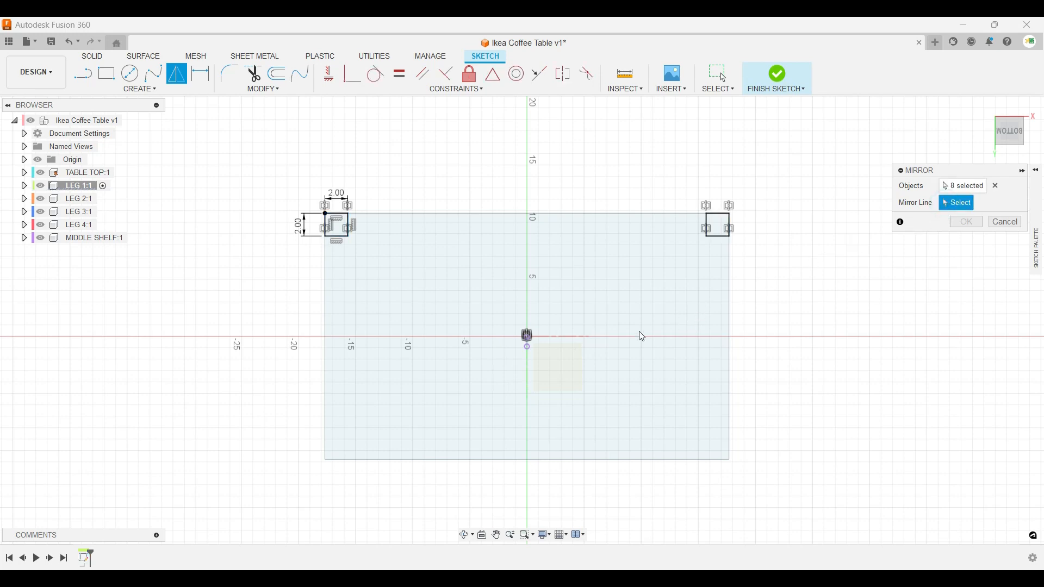
scroll(335, 454, down, 2)
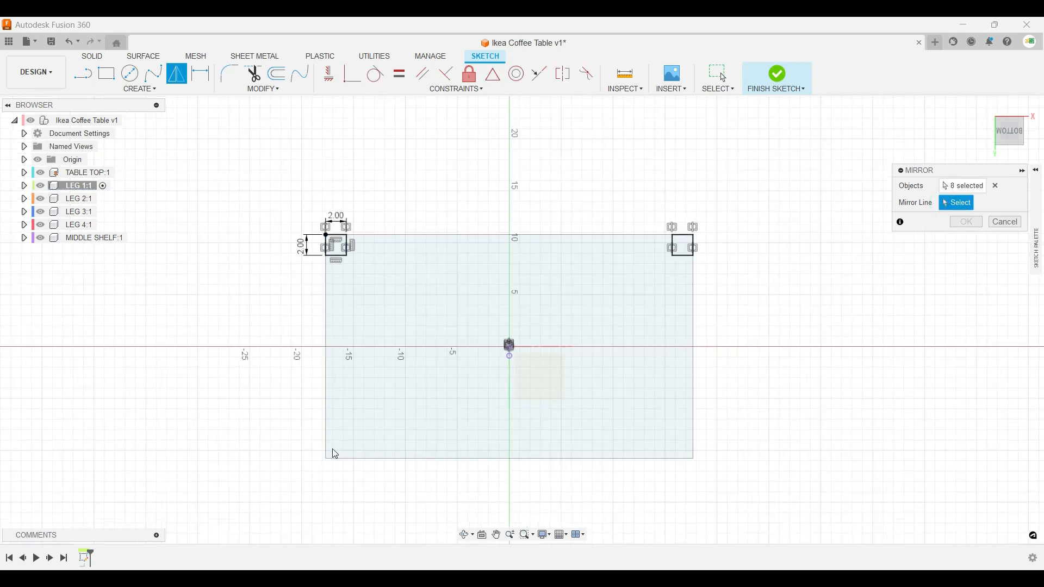
scroll(336, 454, up, 3)
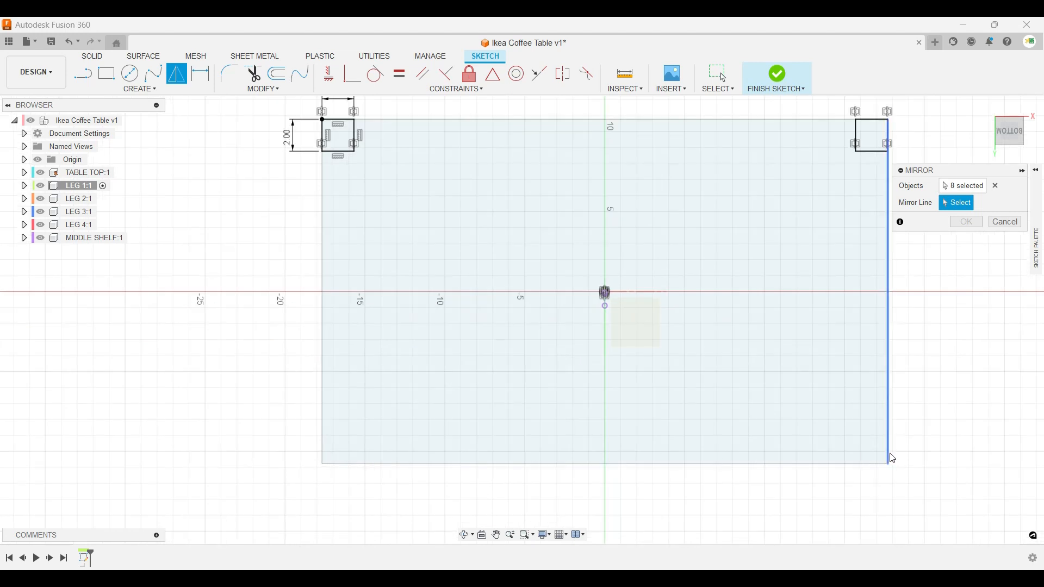
click(651, 292)
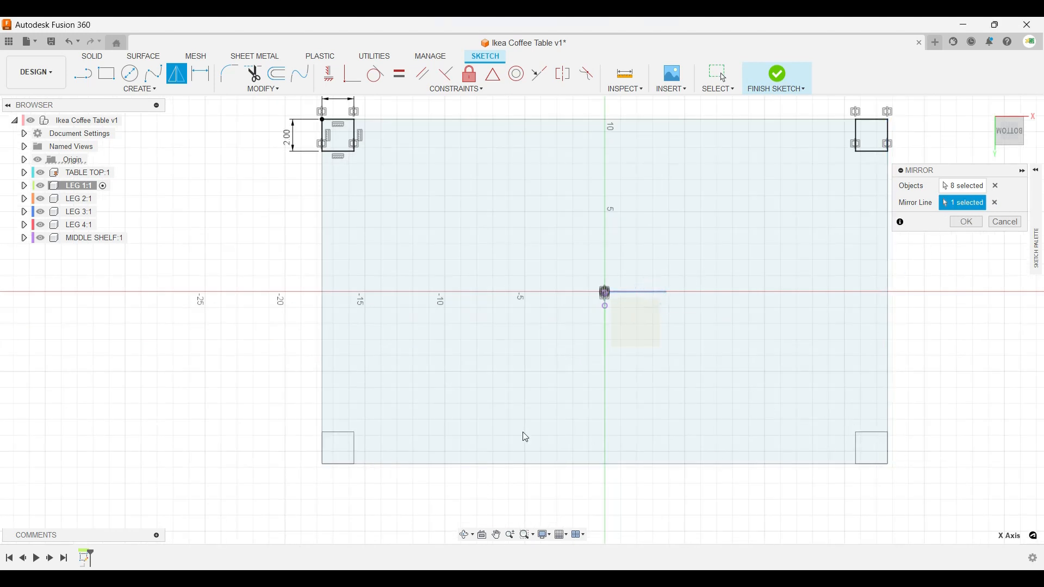
click(966, 223)
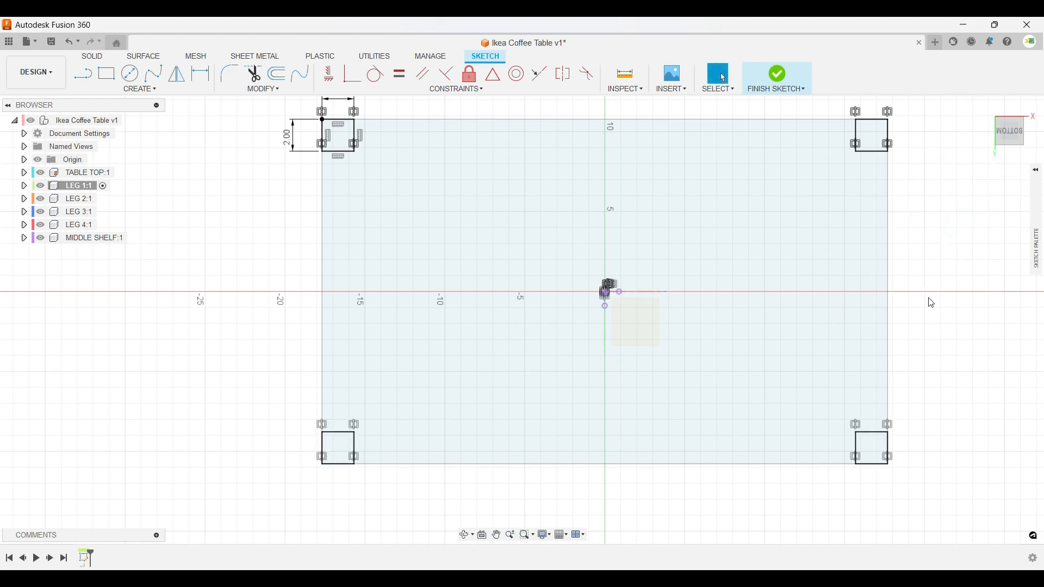
Try setting the original leg square's horizontal dimension to 15 in and vertical dimension to 4 in, and undo both changes.
mouse_move(922, 324)
middle_down()
mouse_move(915, 366)
mouse_move(816, 370)
middle_up()
scroll(916, 367, down, 2)
scroll(726, 356, up, 1)
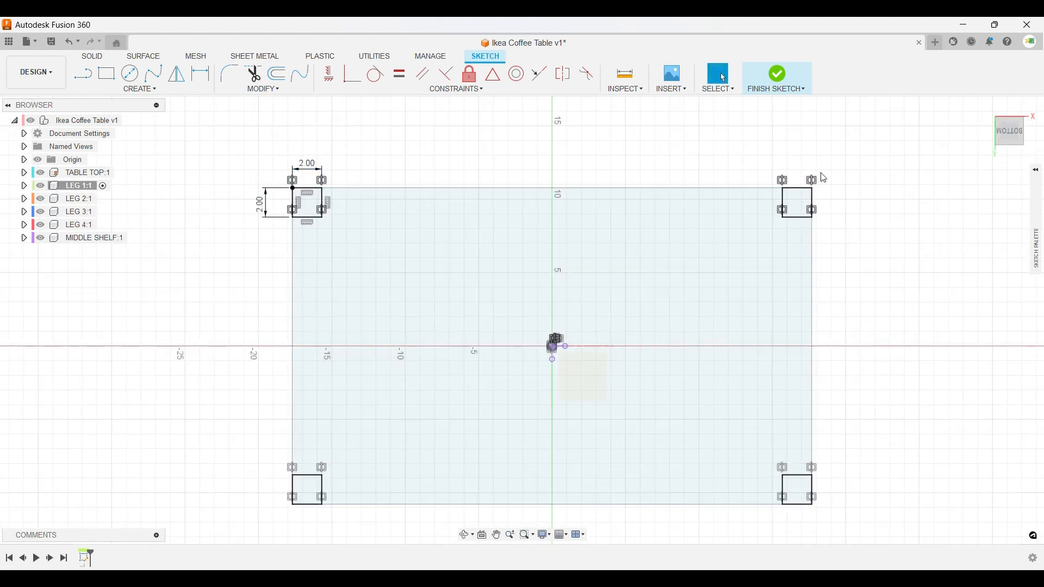
double_click(310, 165)
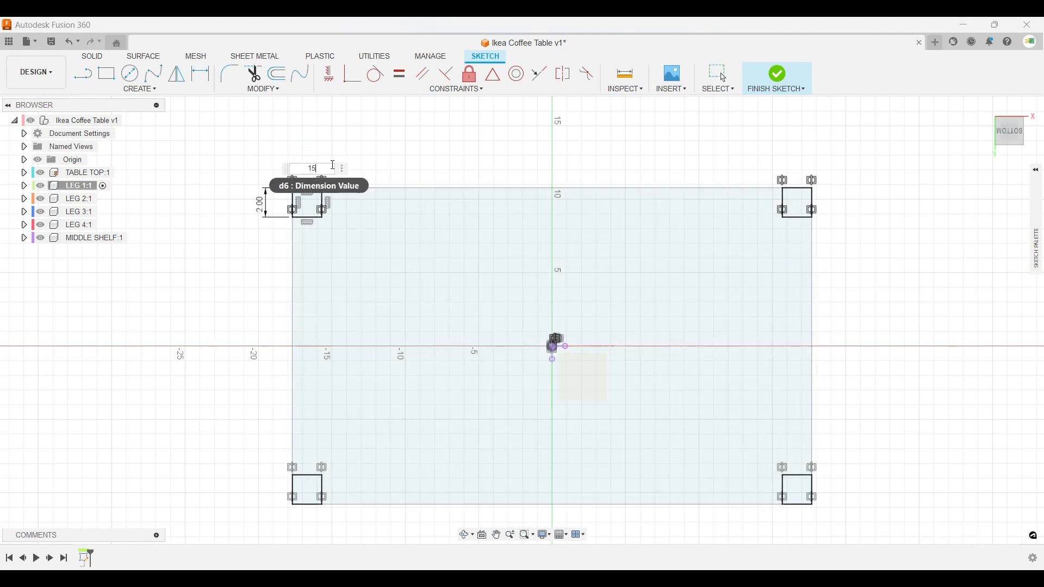
text(15)
key(Return)
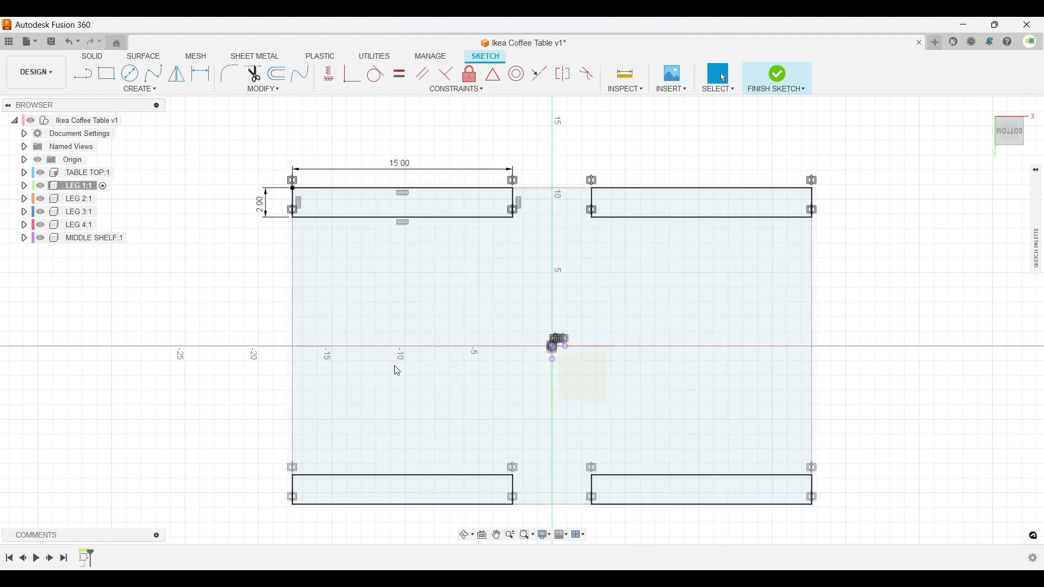
double_click(268, 213)
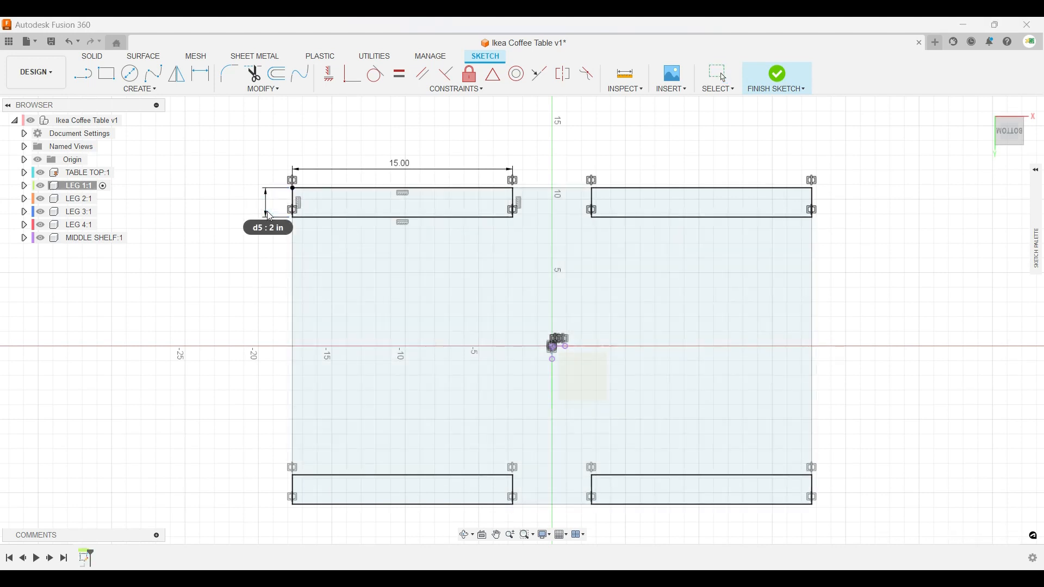
text(4)
key(Return)
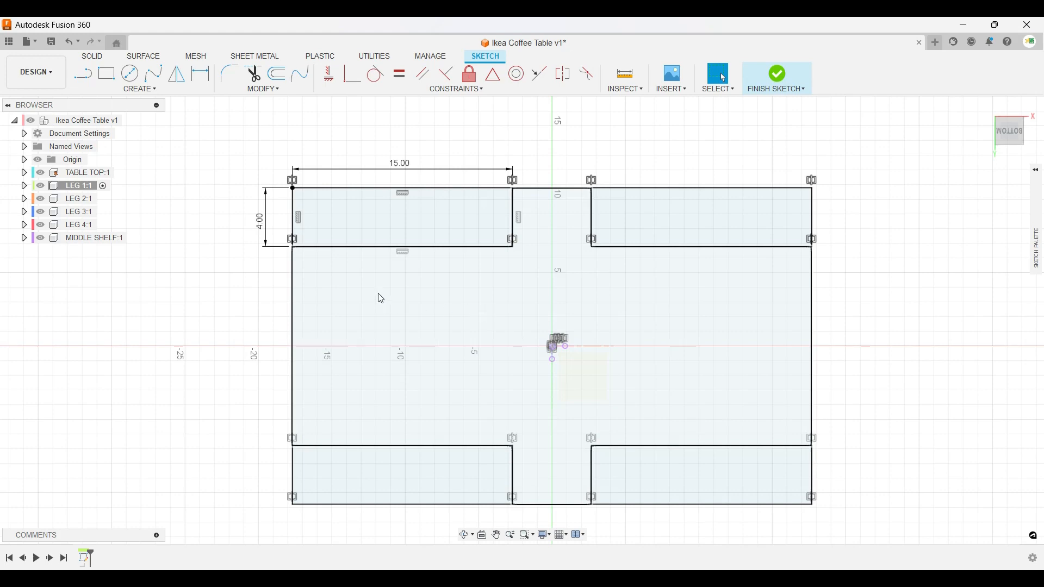
key(ctrl+z)
key(ctrl+z)
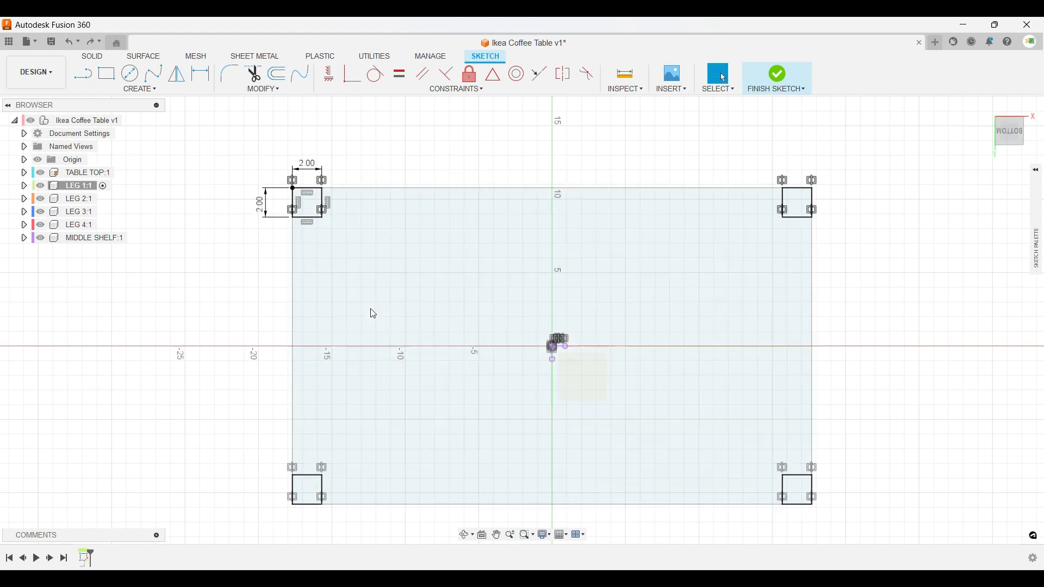
Finish the sketch containing the four corner leg squares beneath the table top.
mouse_move(667, 266)
shift+middle_down()
mouse_move(641, 263)
mouse_move(627, 319)
mouse_move(643, 264)
shift+middle_up()
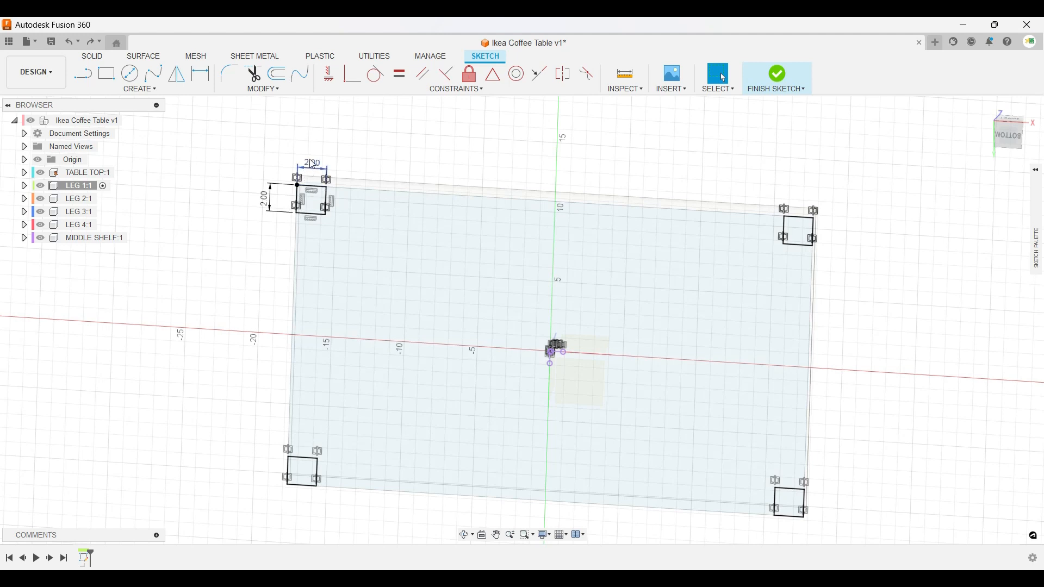
click(777, 74)
mouse_move(606, 212)
shift+middle_down()
mouse_move(558, 225)
mouse_move(391, 231)
shift+middle_up()
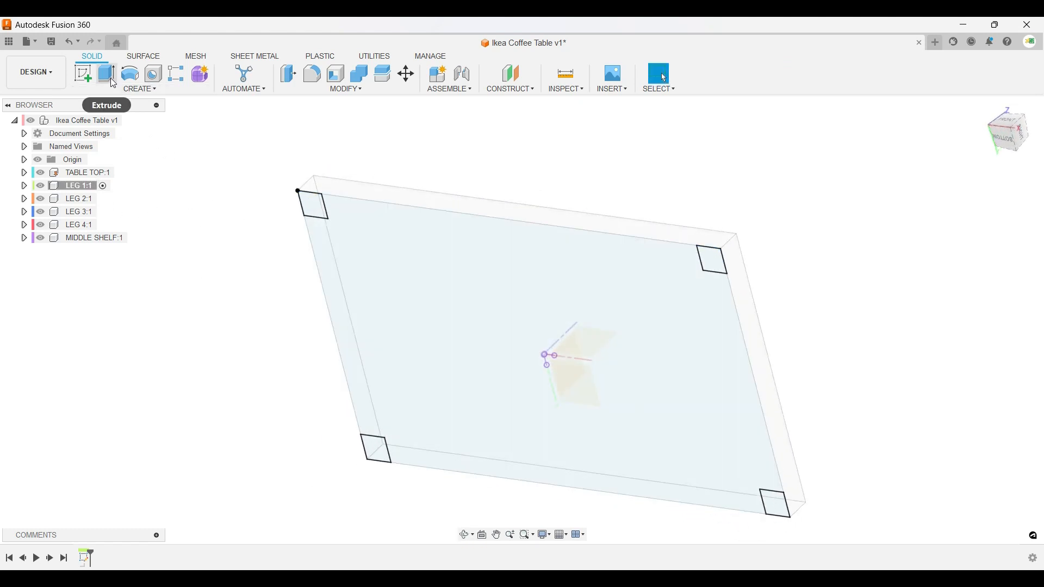
shift+middle_drag(302, 214, 341, 245)
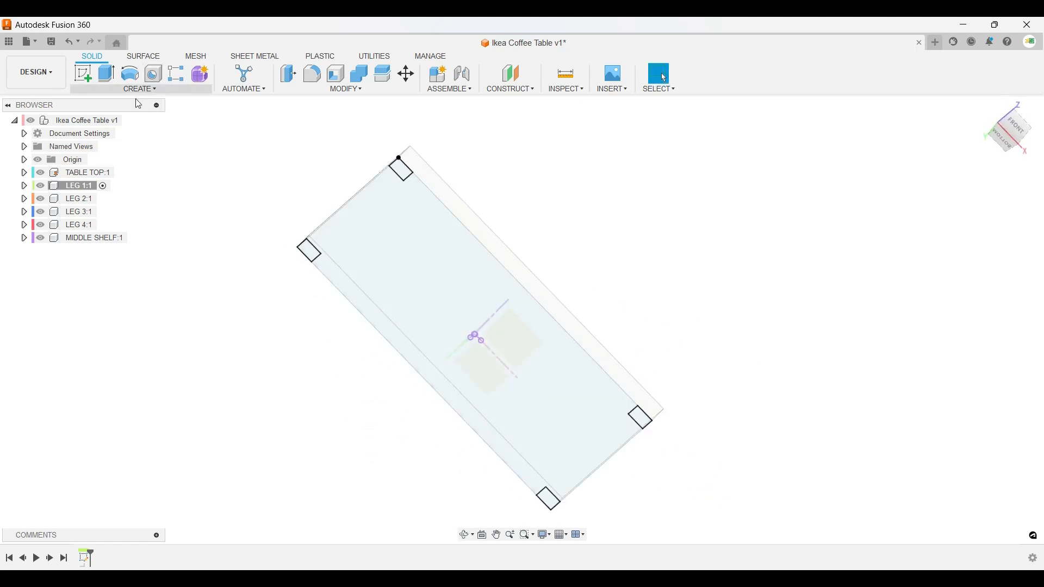
Extrude only the original leg square 15.75 in downward from the table top's underside as a new body.
click(106, 73)
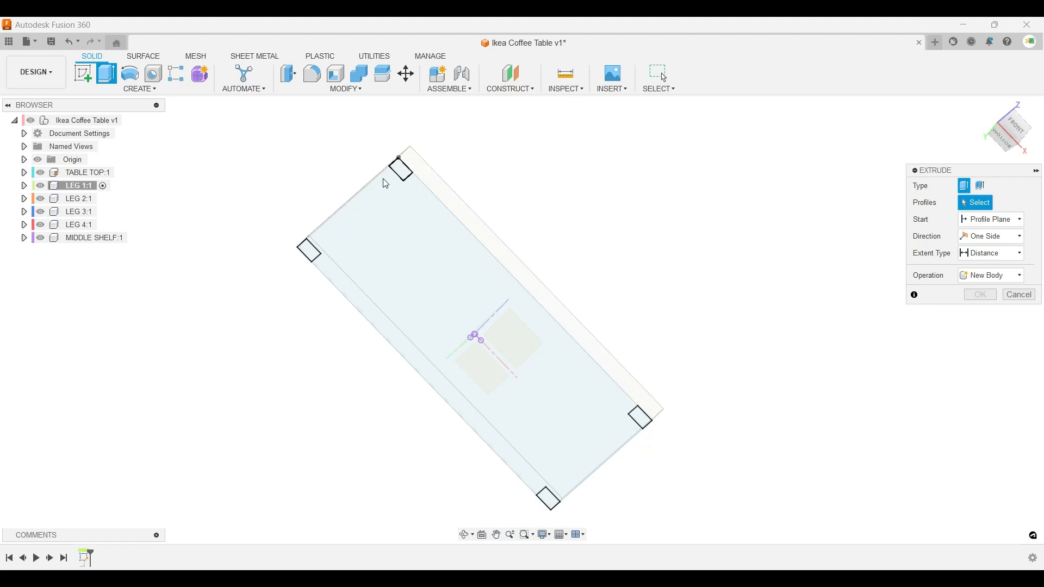
scroll(395, 179, up, 5)
click(409, 176)
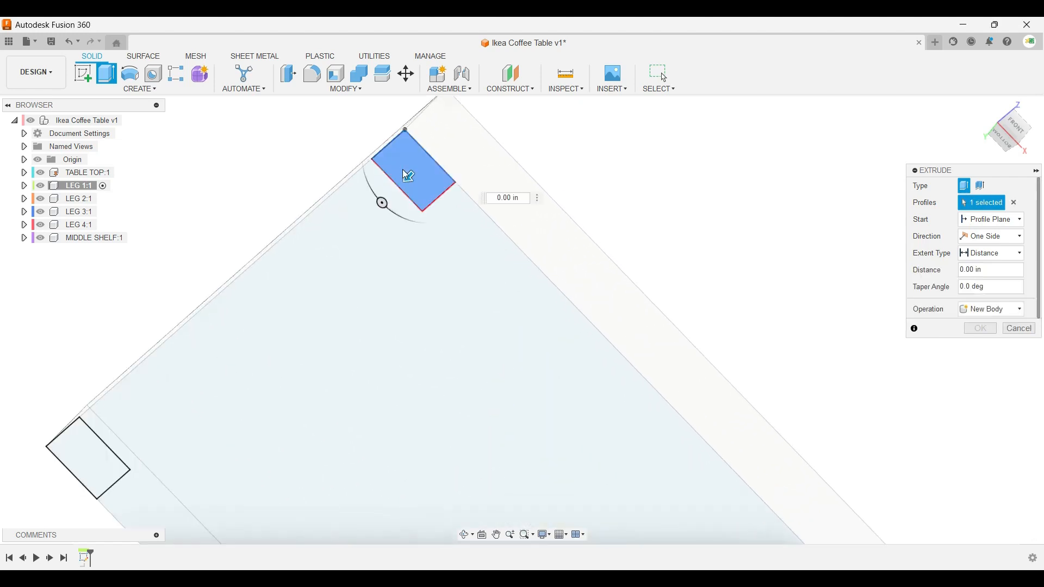
scroll(405, 171, down, 5)
shift+middle_drag(425, 231, 565, 185)
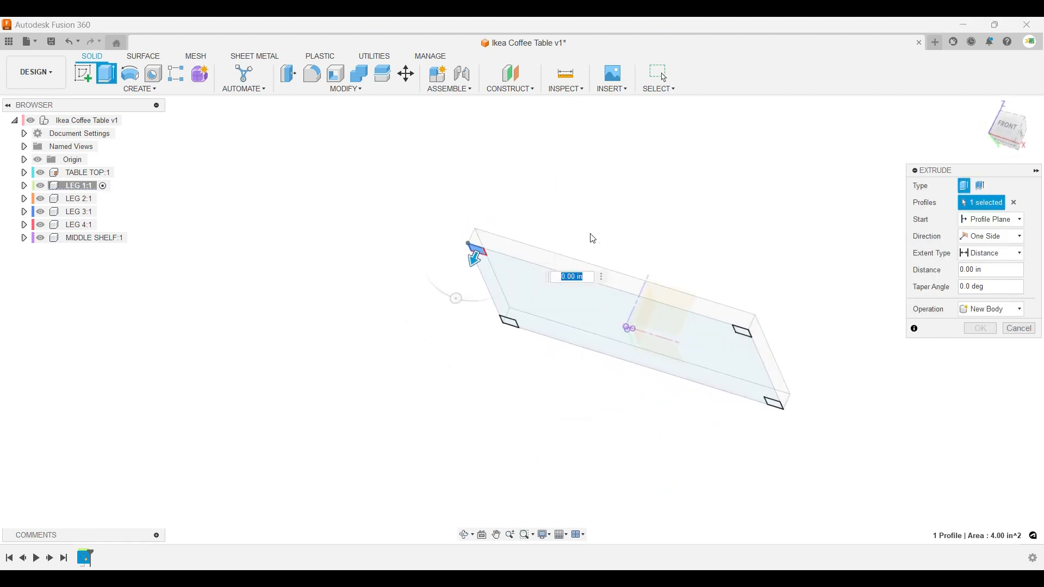
mouse_move(606, 230)
middle_down()
mouse_move(431, 238)
mouse_move(655, 238)
mouse_move(553, 213)
mouse_move(541, 165)
mouse_move(618, 179)
mouse_move(547, 205)
mouse_move(556, 217)
mouse_move(582, 201)
mouse_move(594, 217)
middle_up()
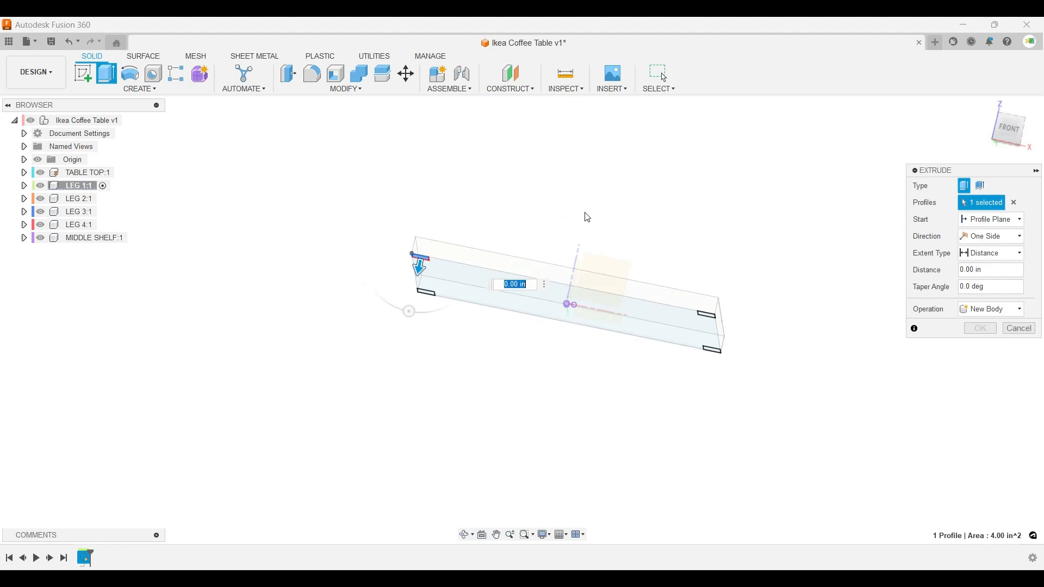
scroll(586, 216, up, 3)
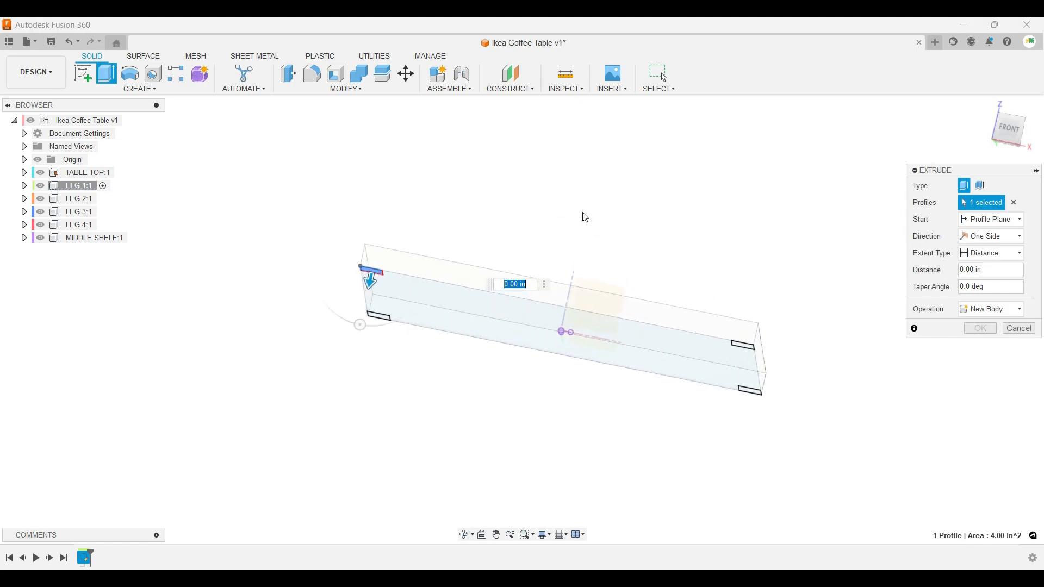
shift+middle_drag(556, 217, 451, 211)
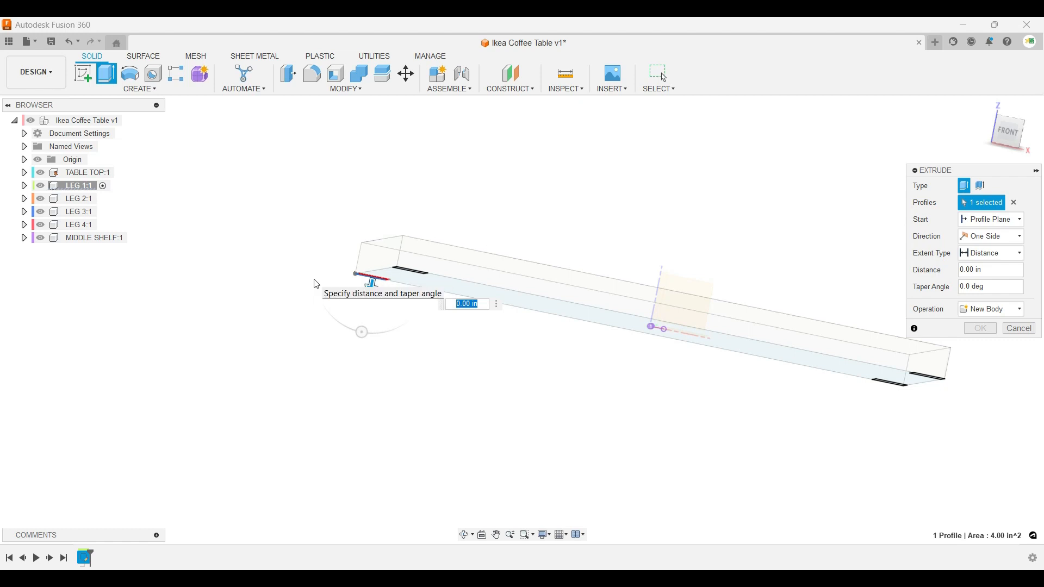
drag(368, 290, 365, 320)
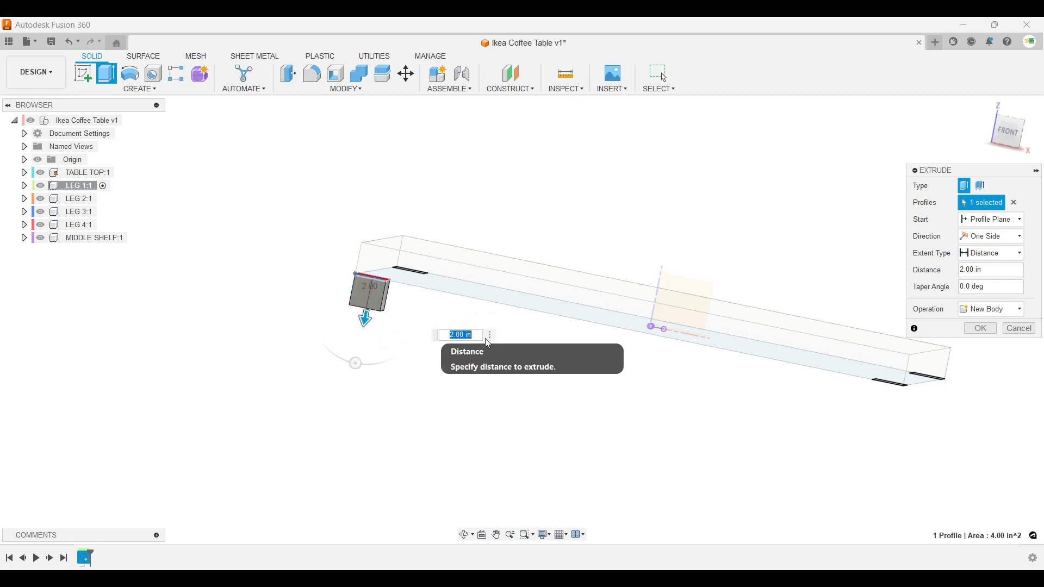
text(15.75)
key(Return)
scroll(552, 365, down, 3)
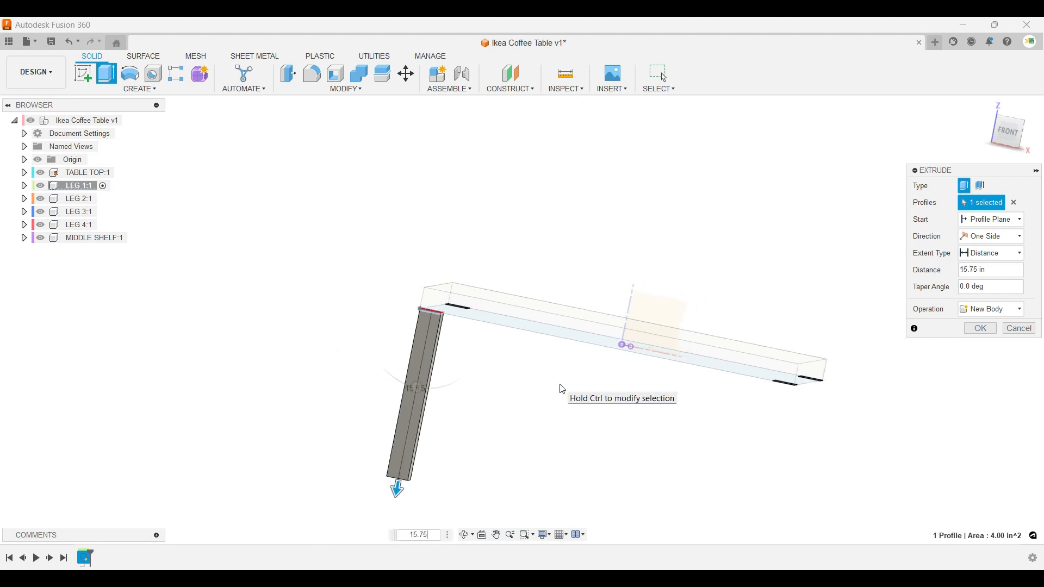
click(974, 340)
shift+middle_drag(676, 345, 507, 324)
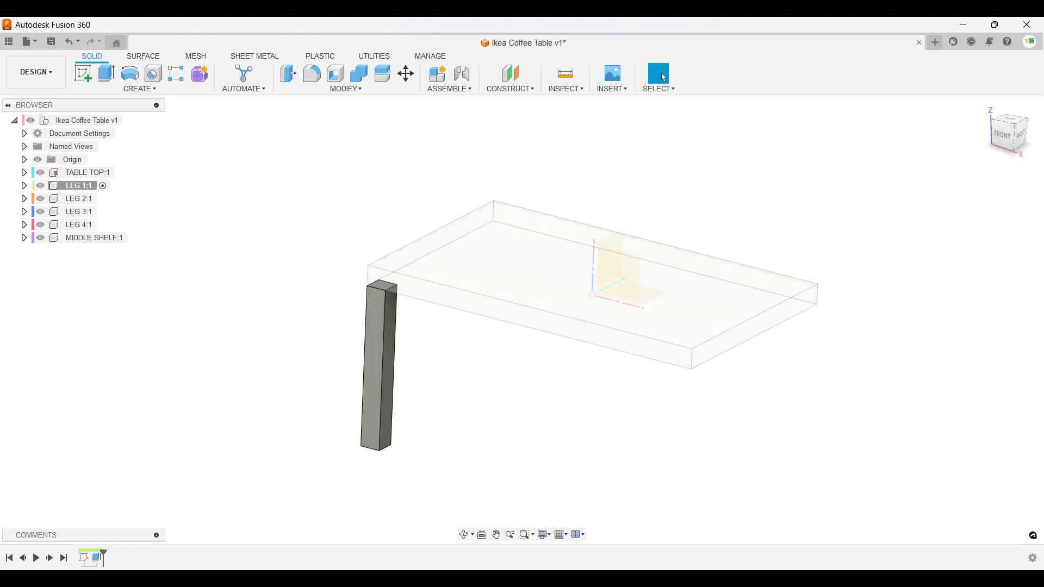
Switch to the IKEA LACK product page in Edge, examine the overall table height in the dimension drawing, and return to Fusion 360.
mouse_move(530, 579)
click(448, 510)
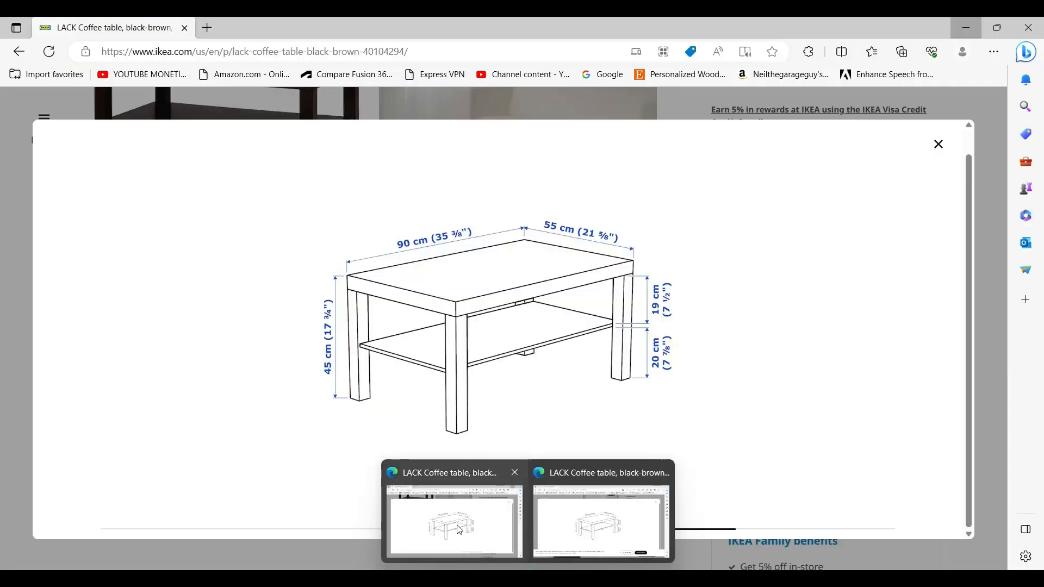
ctrl+scroll(353, 351, up, 2)
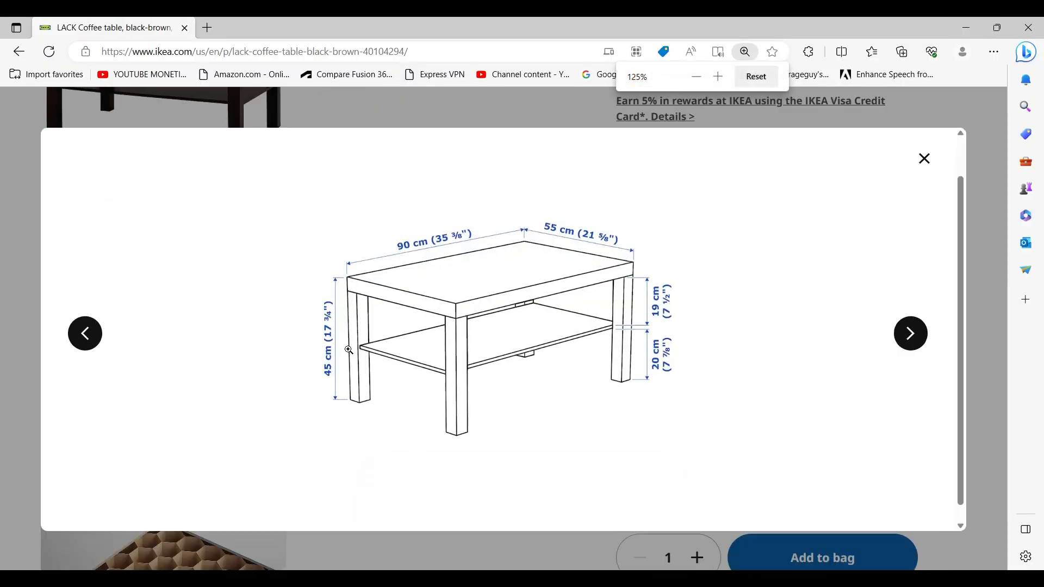
click(332, 338)
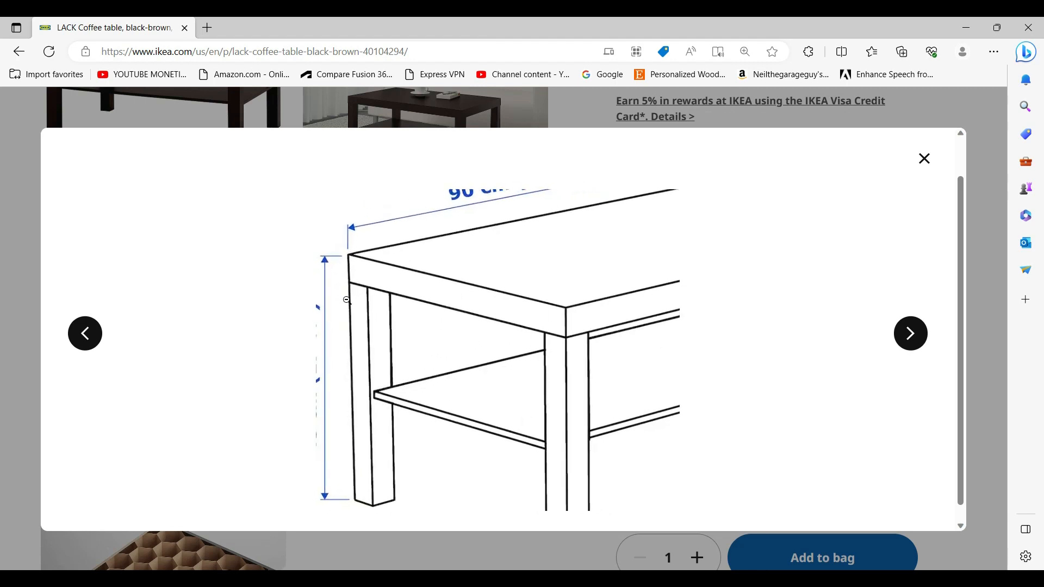
click(319, 343)
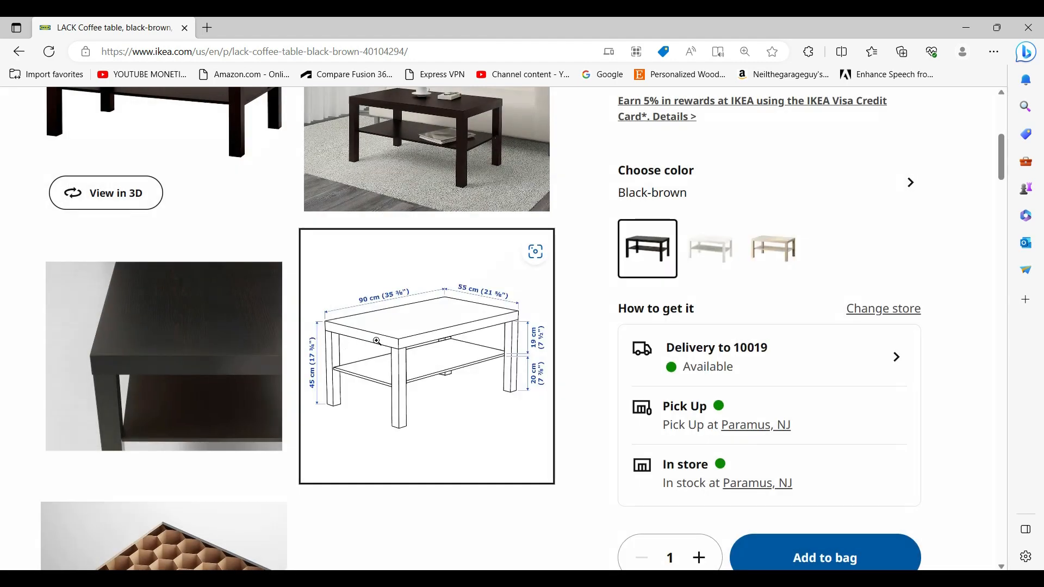
click(966, 28)
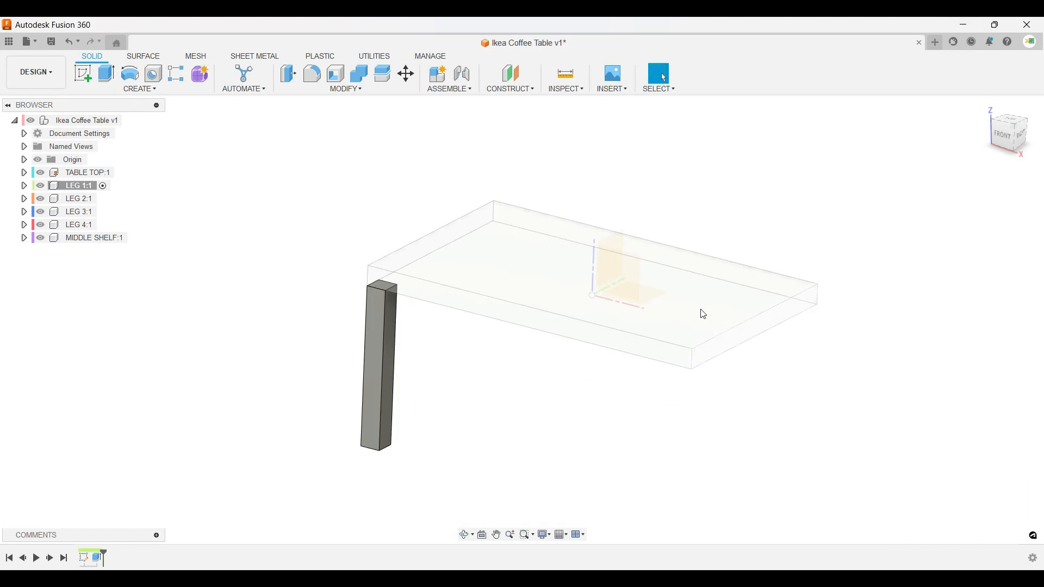
Measure the distance between the leg's bottom face and the upper face of the table top.
shift+middle_drag(386, 457, 396, 405)
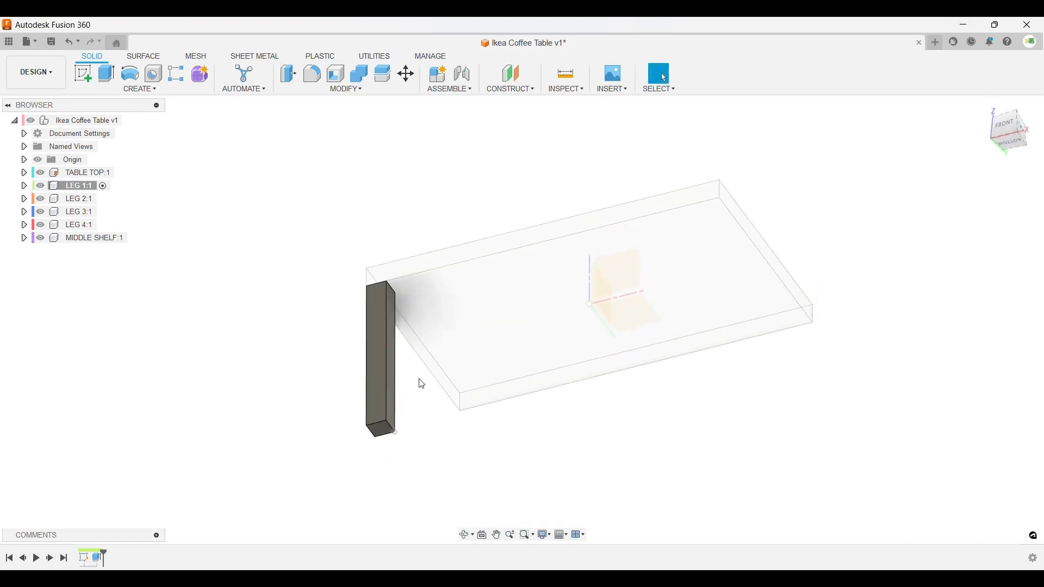
click(574, 73)
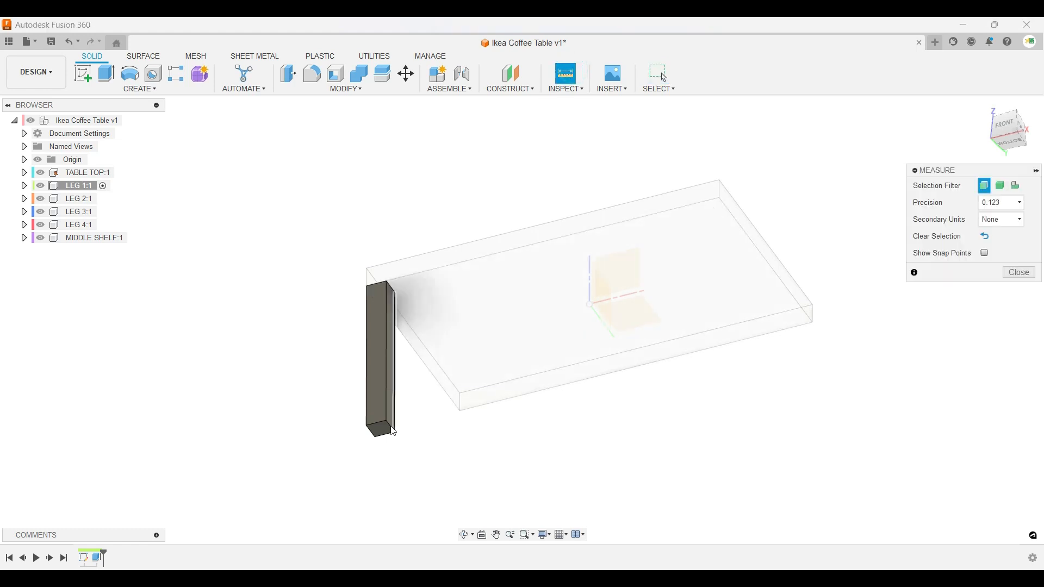
scroll(379, 439, up, 2)
scroll(379, 439, up, 3)
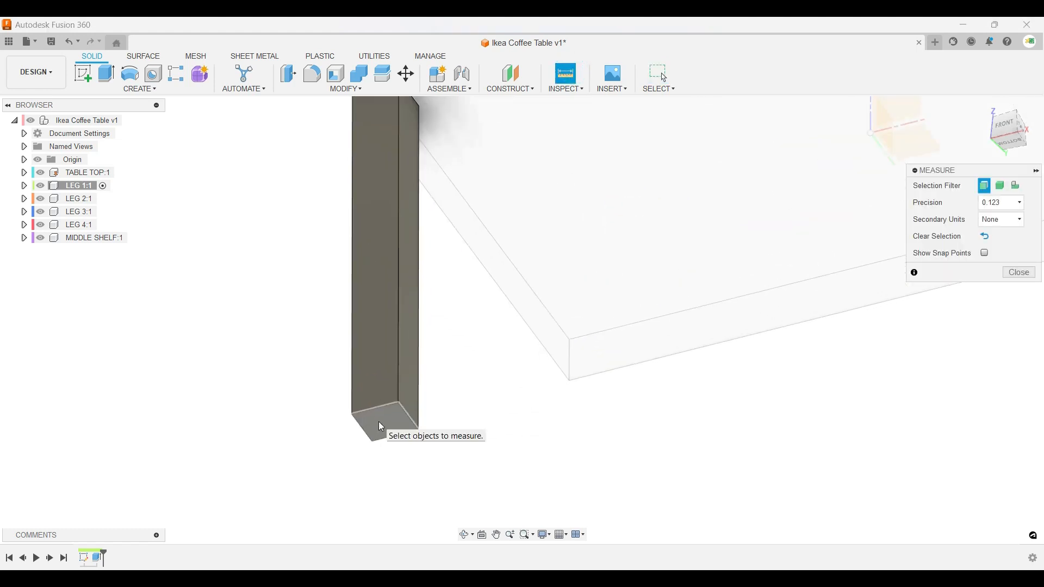
click(382, 427)
scroll(381, 427, down, 5)
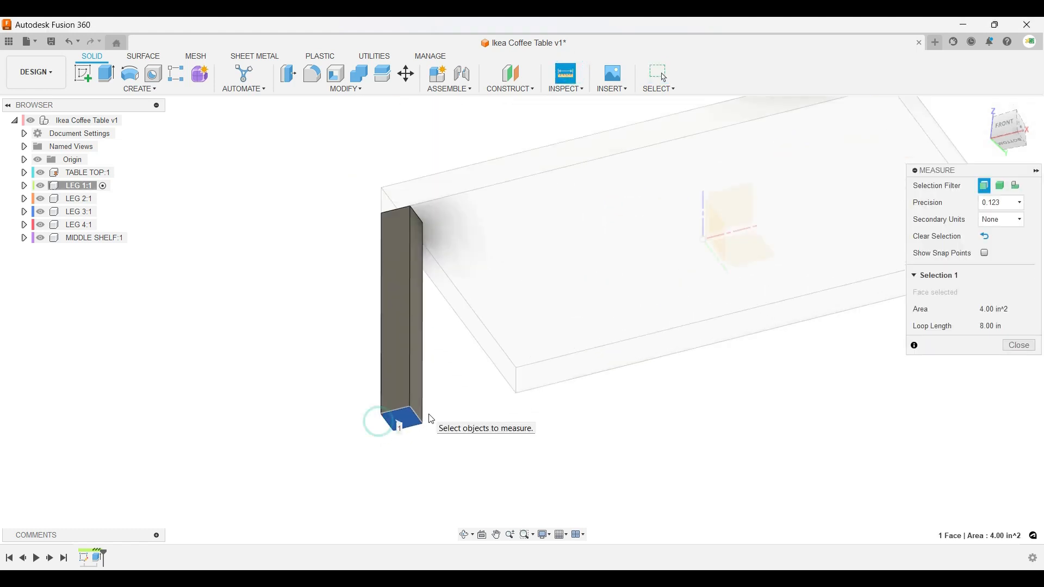
shift+middle_drag(486, 284, 462, 328)
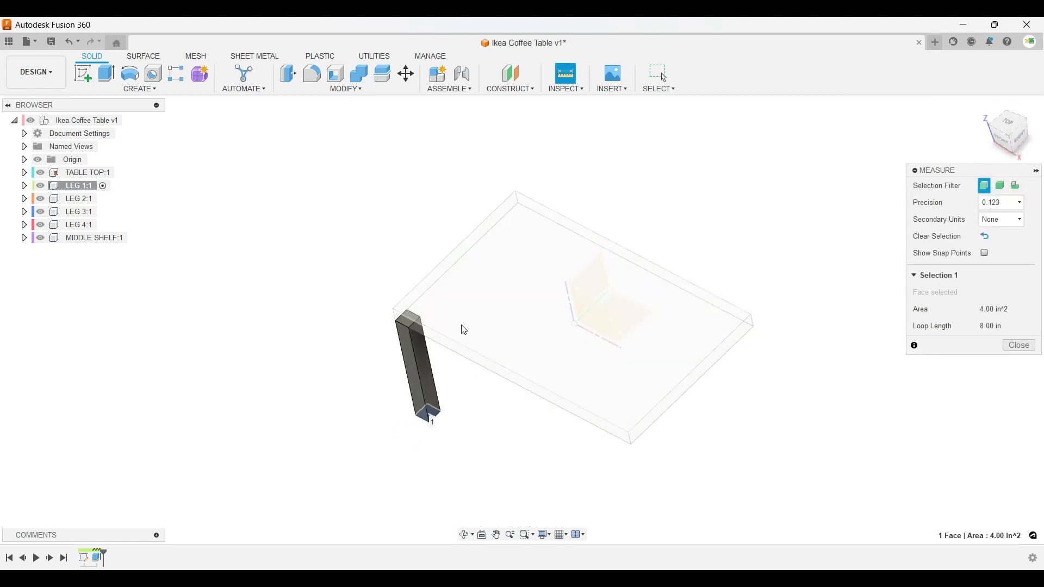
click(466, 310)
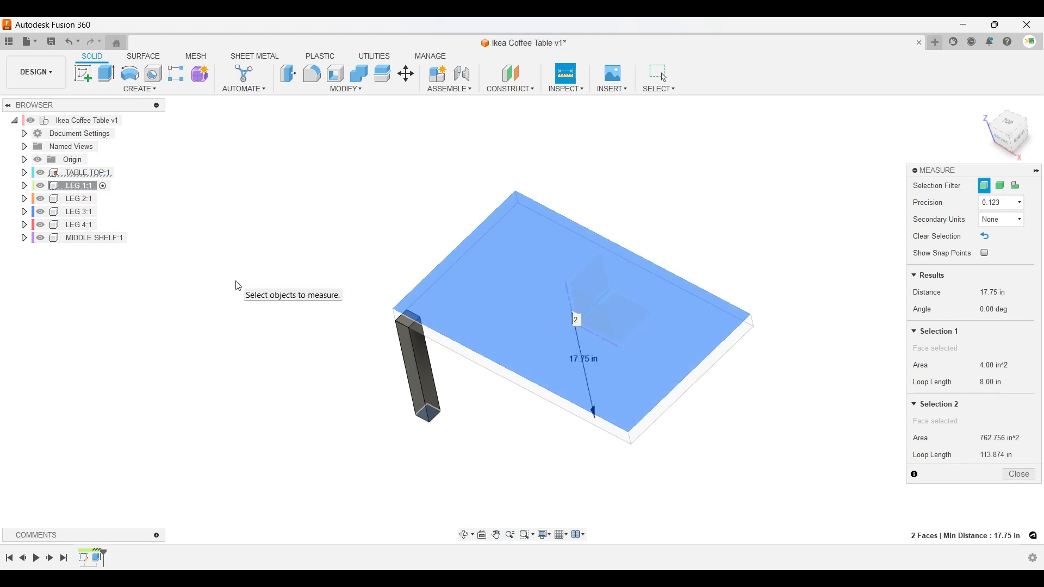
Leave the measurement and activate the top-level Ikea Coffee Table assembly.
key(Escape)
shift+middle_drag(426, 371, 435, 342)
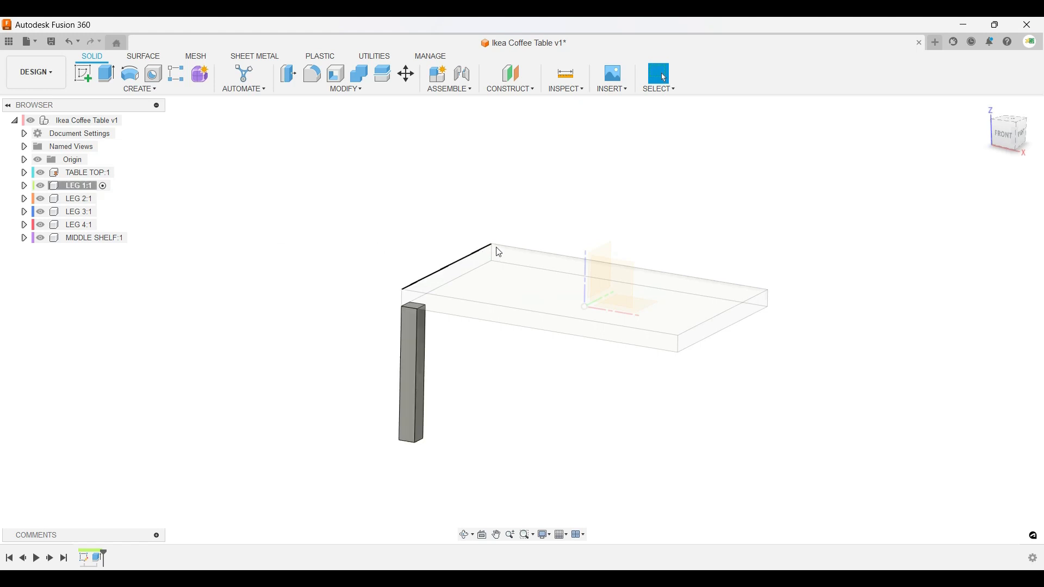
click(128, 120)
click(317, 201)
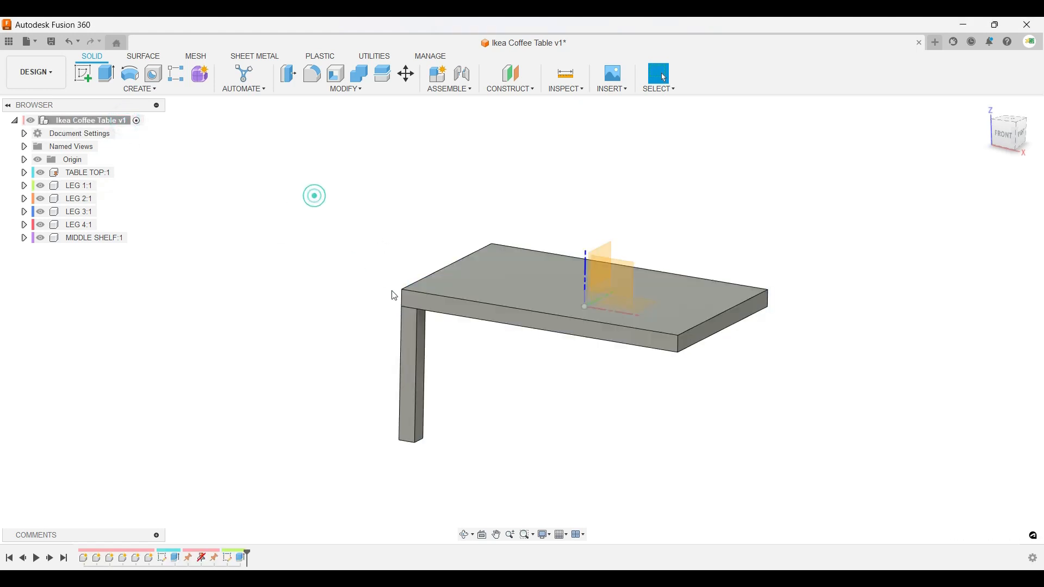
scroll(511, 342, up, 3)
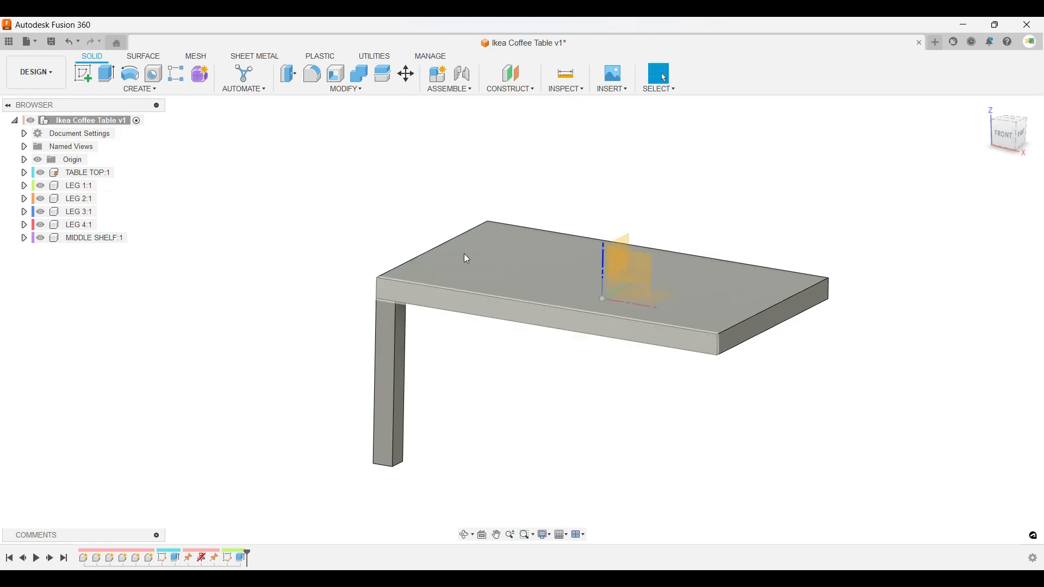
Measure the overall height from the table top's upper face to the bottom face of the leg.
click(566, 76)
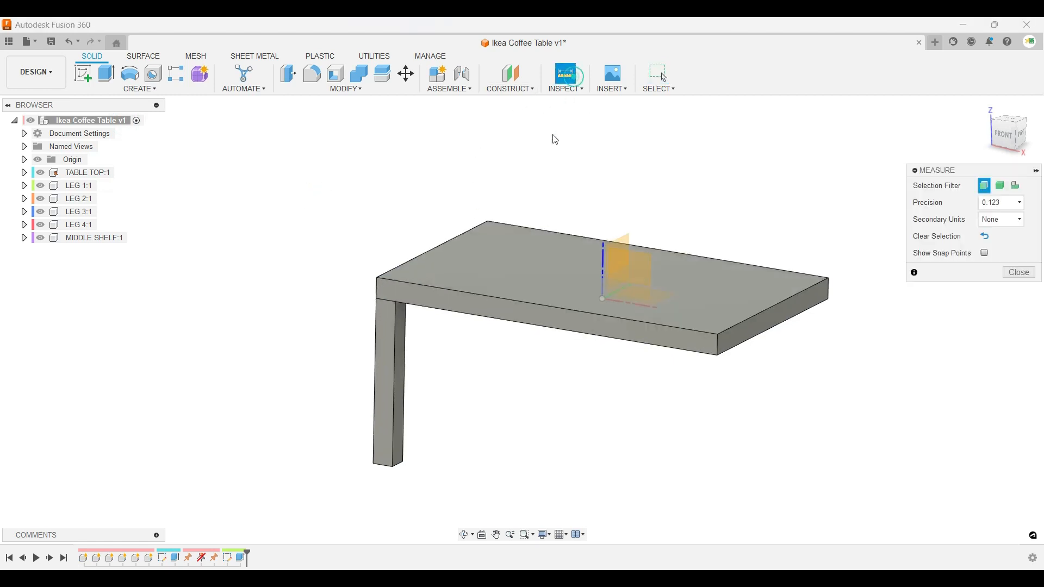
click(455, 259)
shift+middle_drag(415, 362, 397, 403)
click(396, 407)
shift+middle_drag(443, 326, 422, 356)
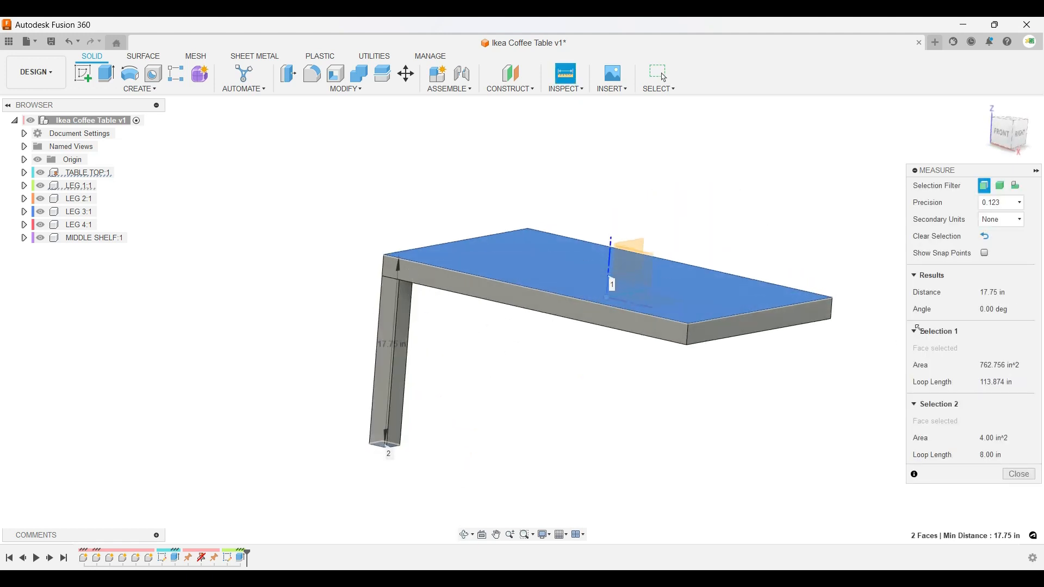
key(Escape)
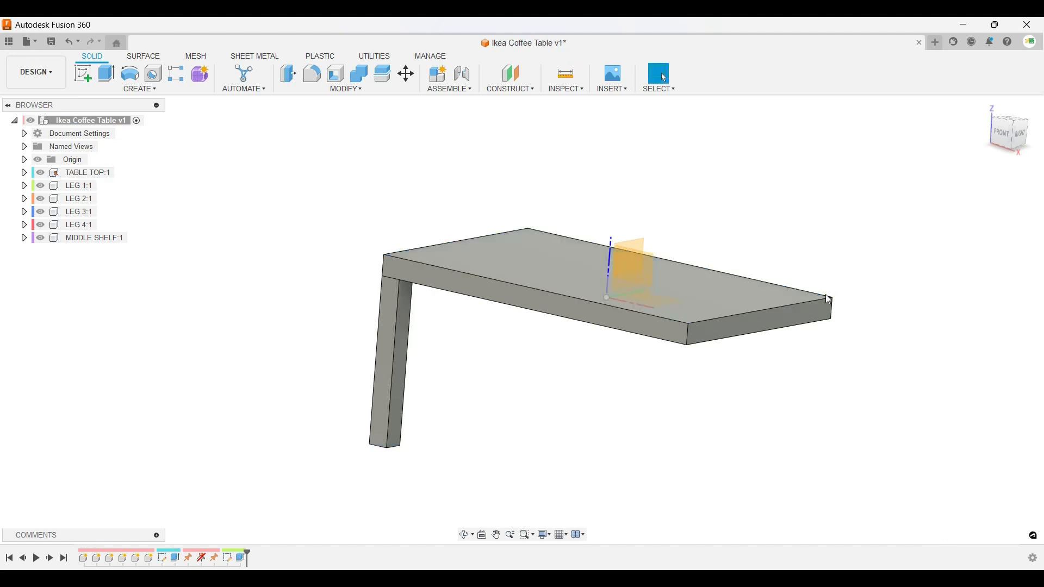
Activate the LEG 1 component, expand its contents and ground it in place.
shift+middle_drag(531, 353, 497, 298)
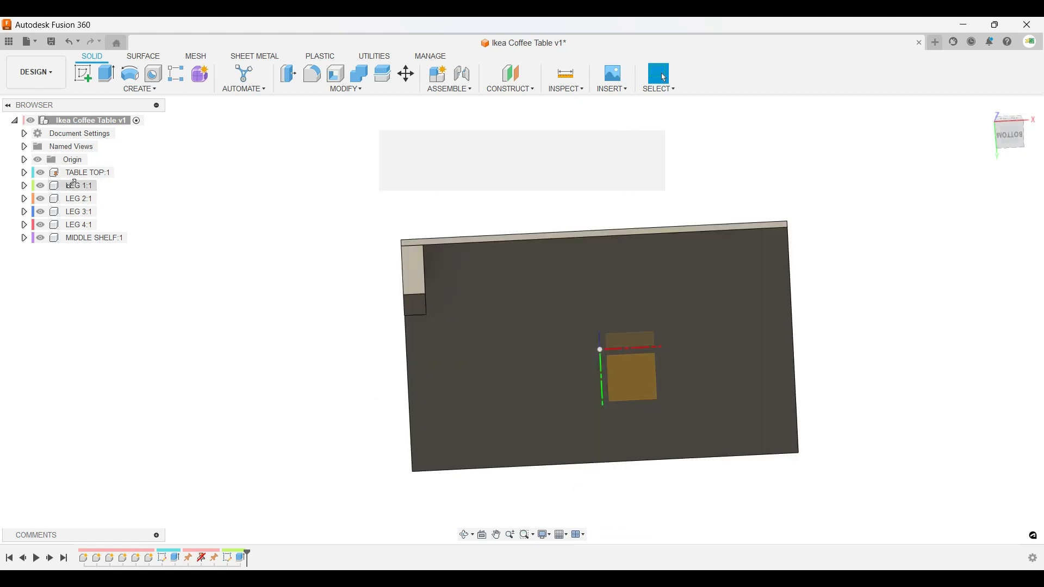
click(101, 186)
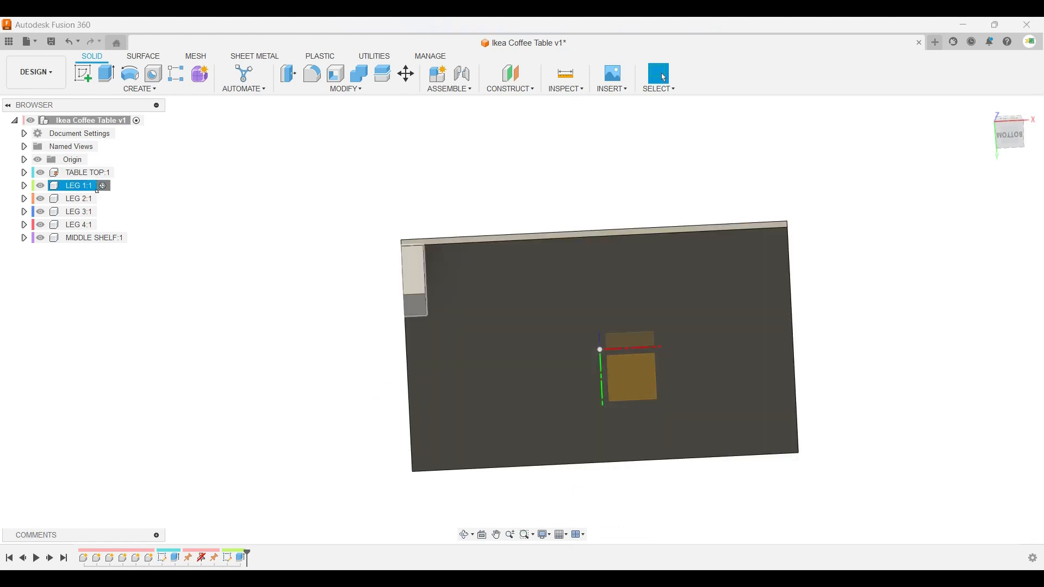
shift+middle_drag(333, 259, 316, 290)
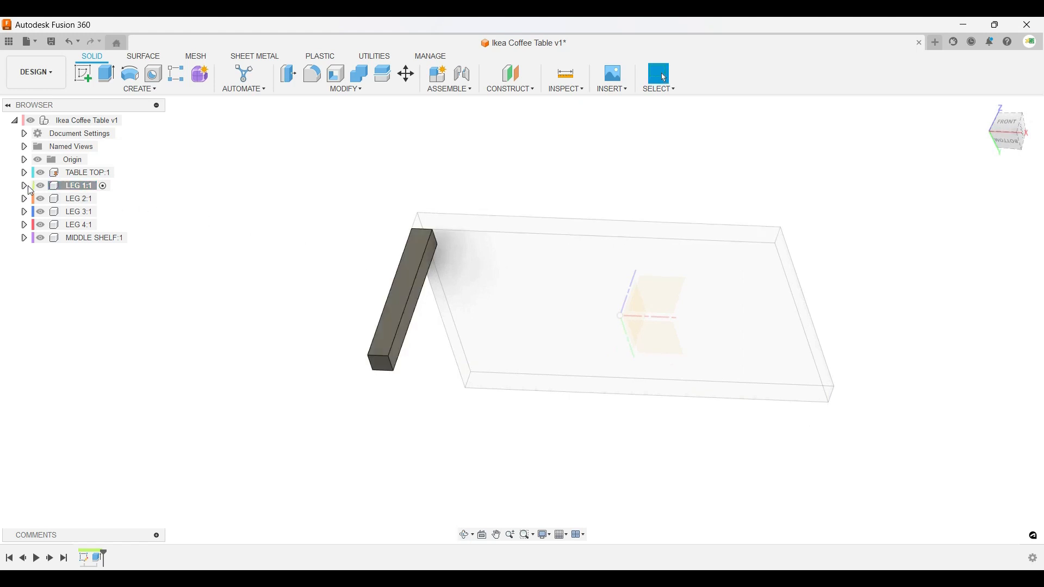
click(101, 187)
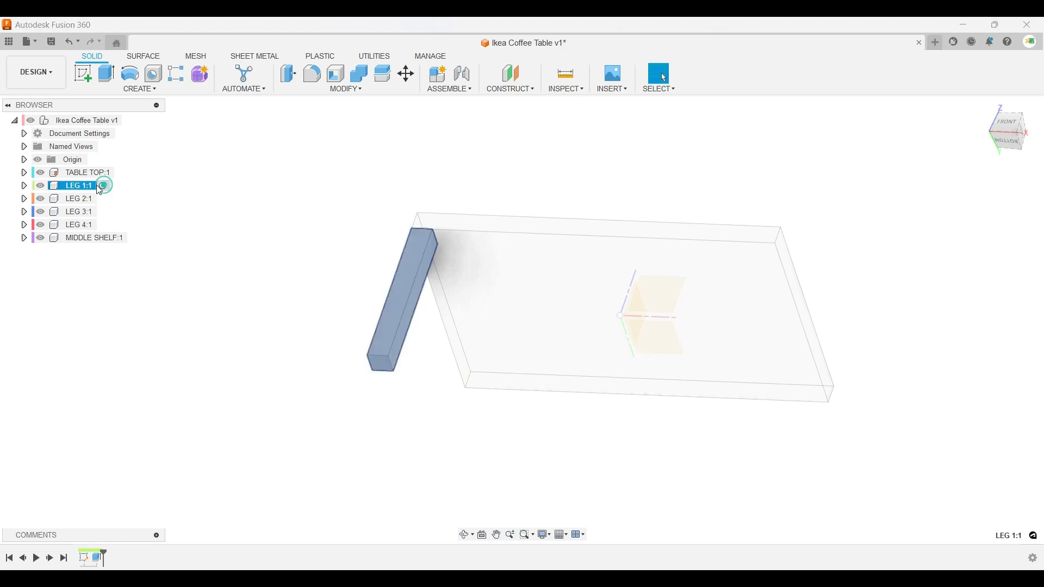
click(24, 186)
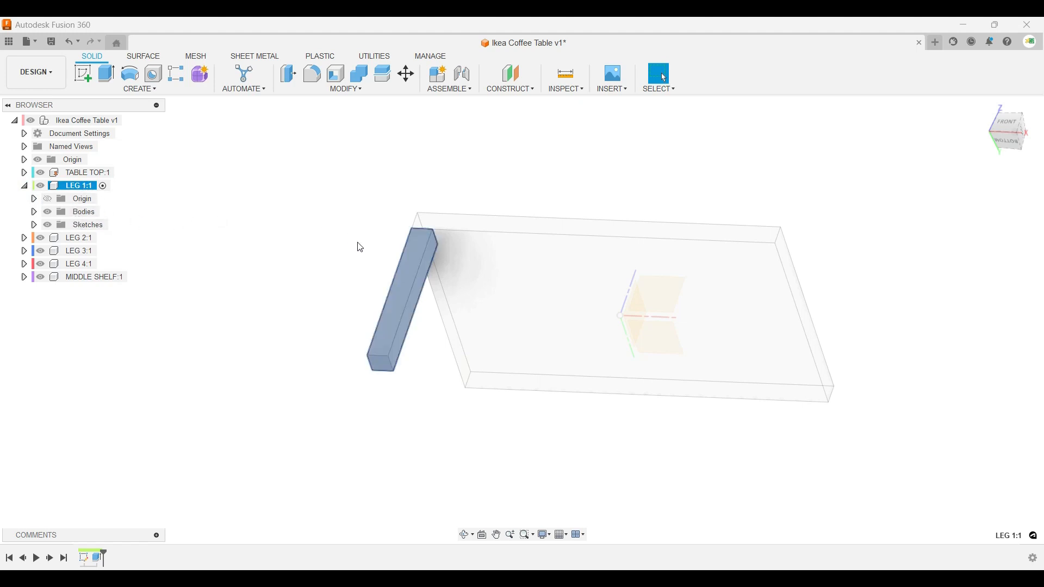
right_click(73, 187)
click(98, 197)
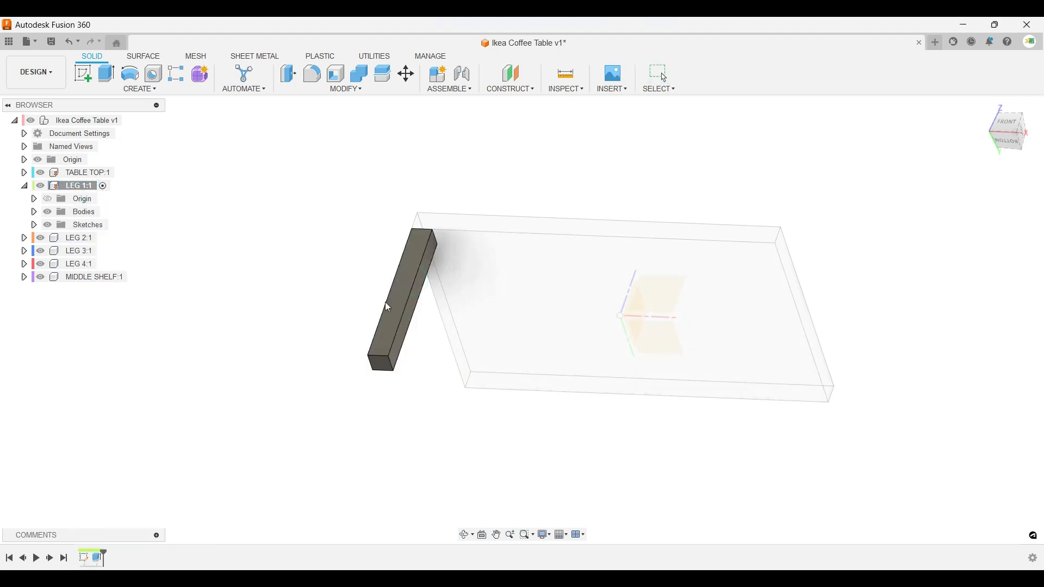
Make LEG 1's Sketch1 visible so the remaining corner squares can be used as profiles.
click(34, 225)
click(62, 240)
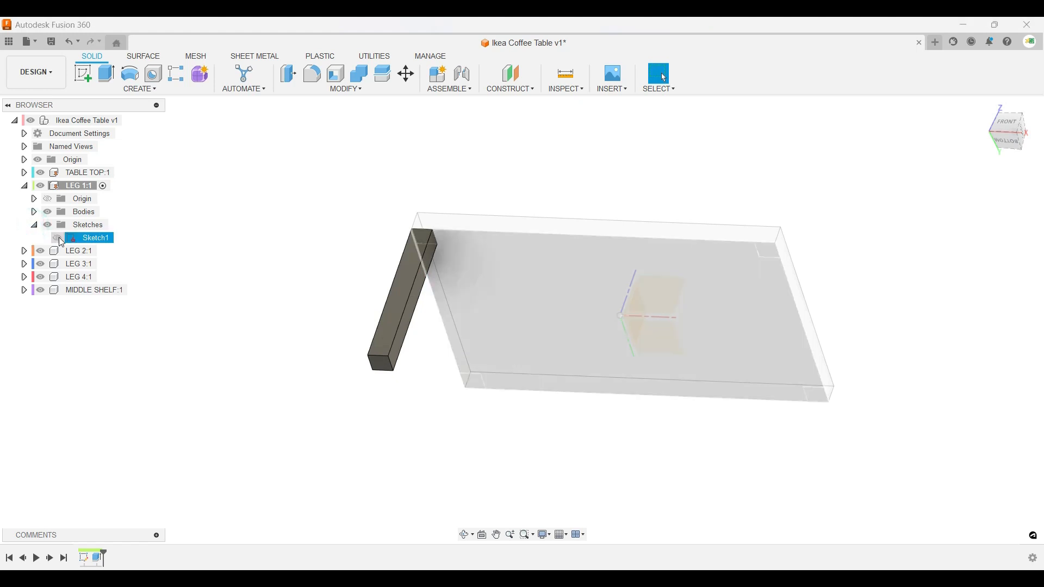
key(Escape)
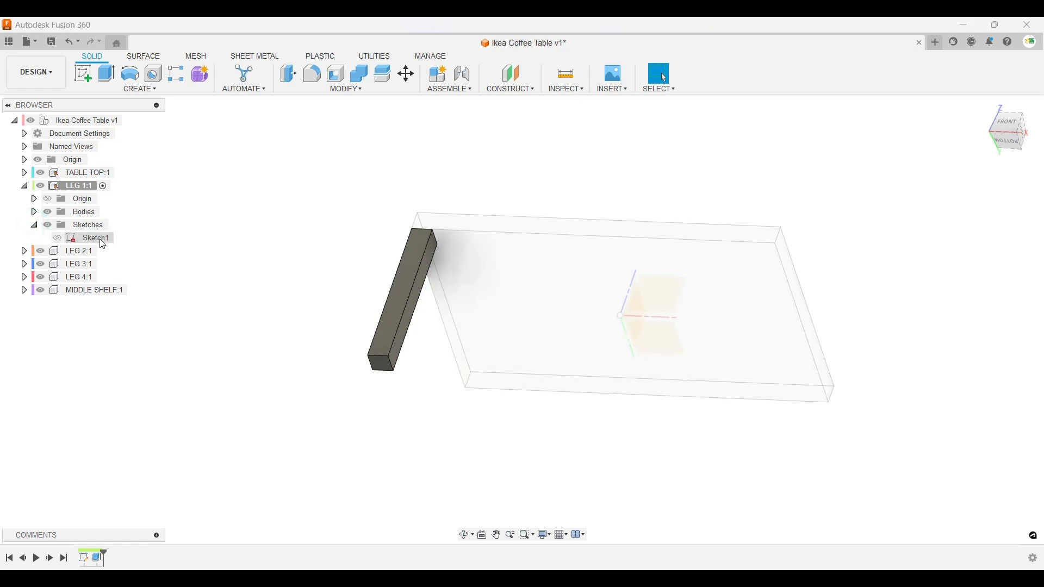
click(67, 240)
click(60, 238)
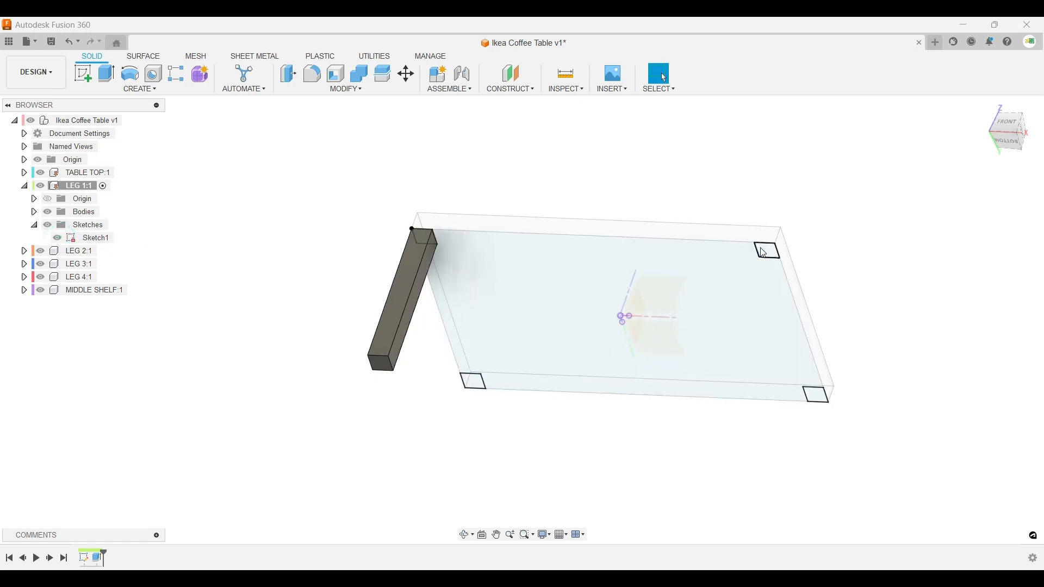
mouse_move(635, 281)
shift+middle_down()
mouse_move(607, 261)
mouse_move(806, 247)
shift+middle_up()
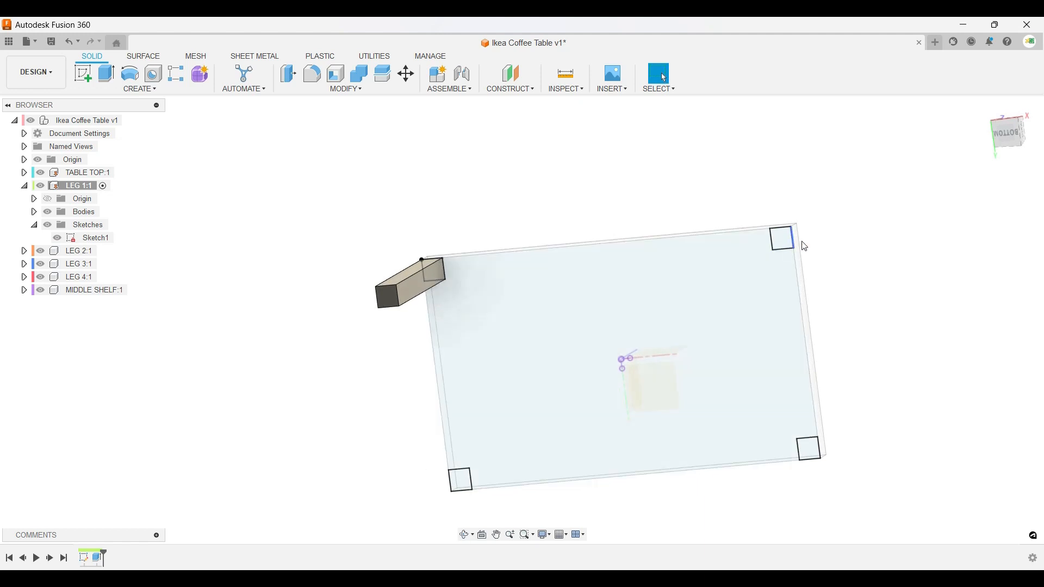
click(58, 239)
click(57, 238)
middle_drag(499, 350, 399, 233)
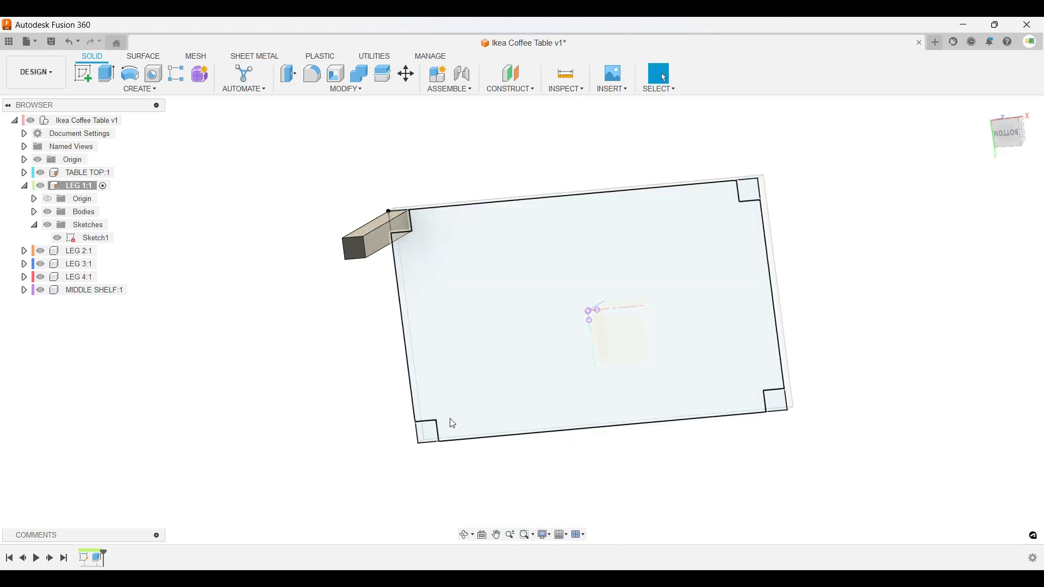
Activate the LEG 2 component and start an extrusion from the adjacent corner square along the table's long side in LEG 1's sketch.
click(102, 251)
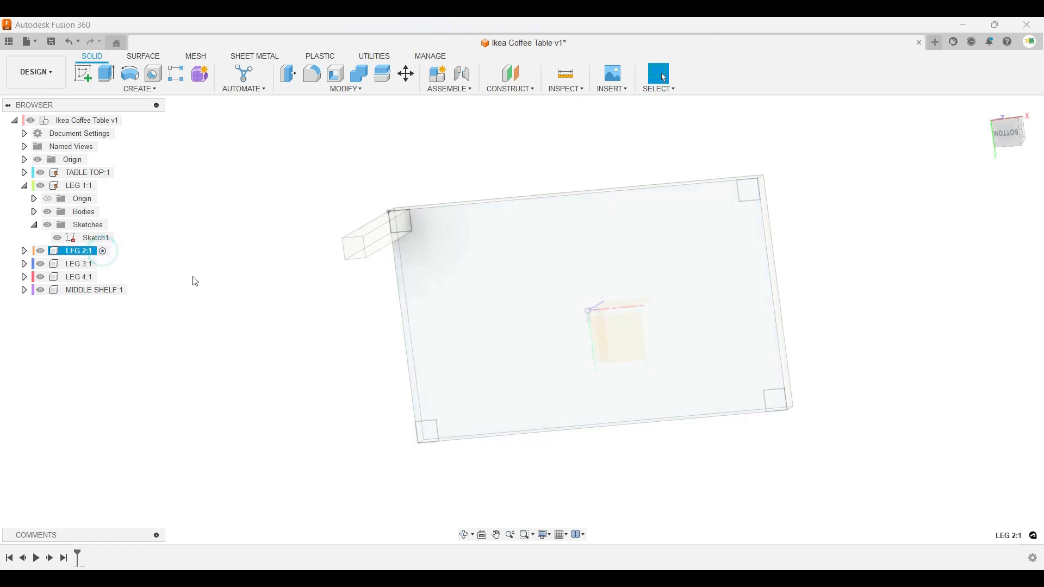
click(207, 276)
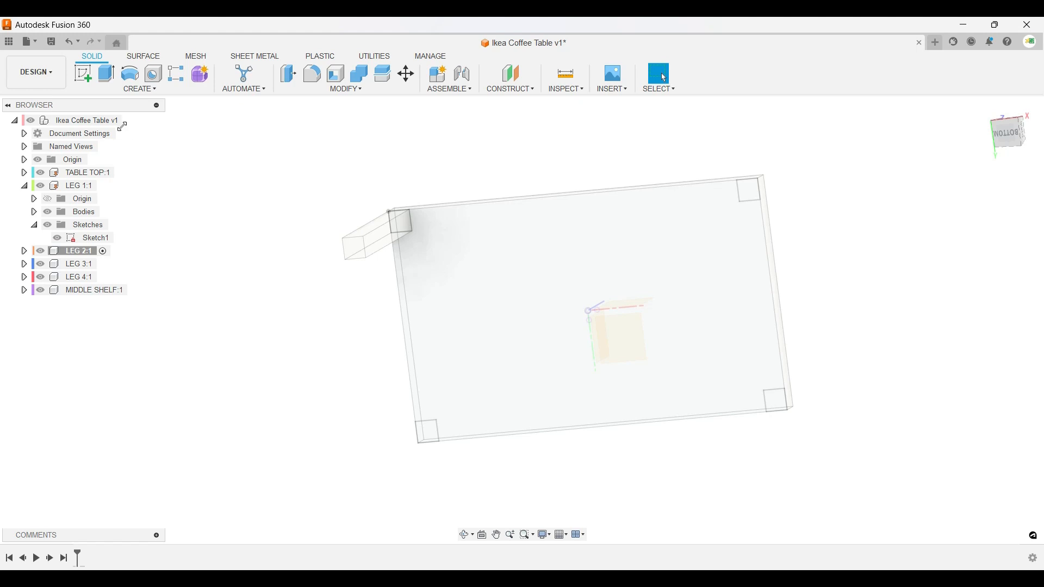
click(106, 72)
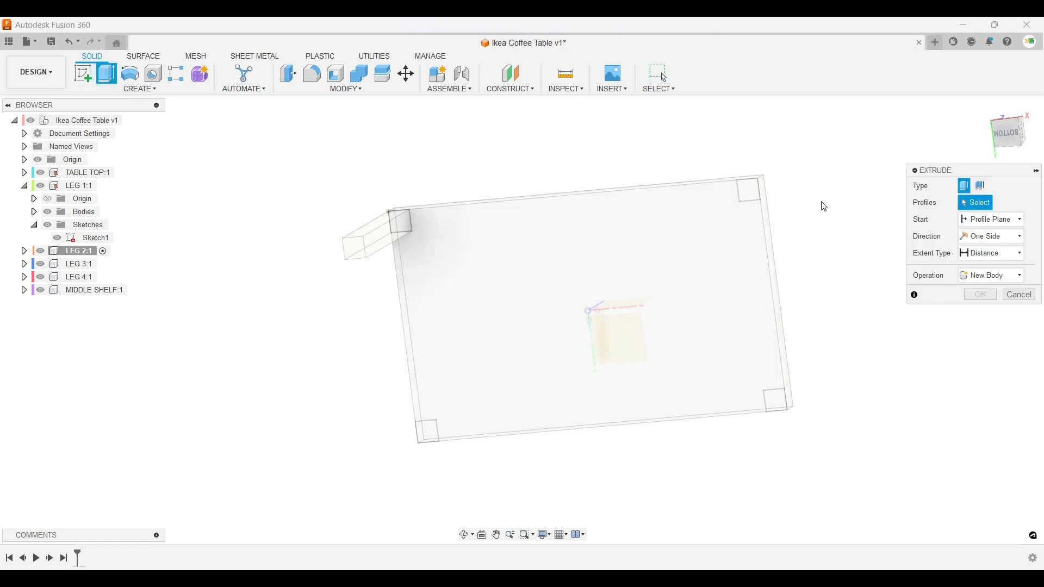
scroll(823, 205, up, 2)
scroll(794, 200, up, 2)
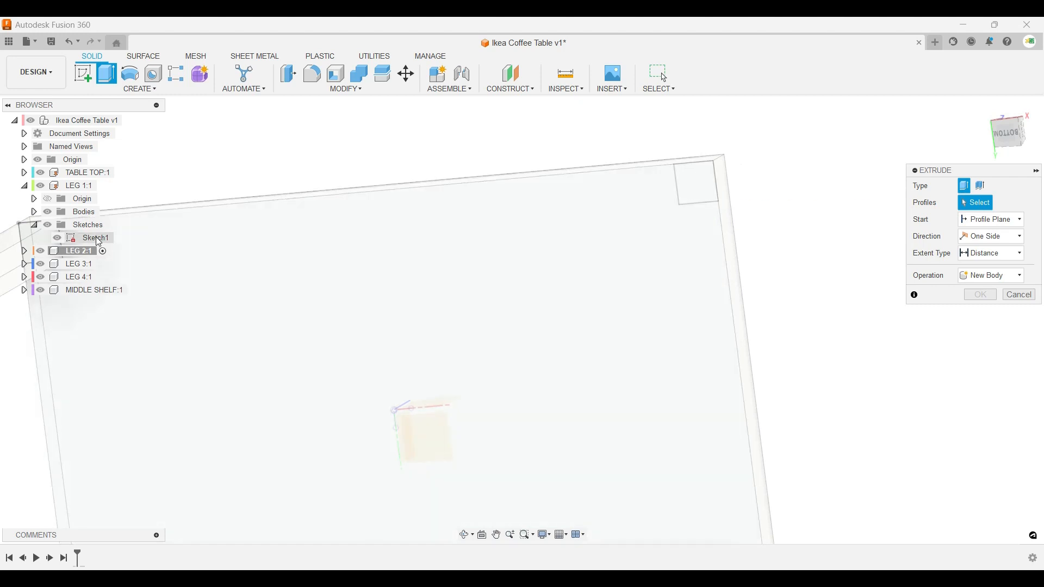
click(689, 187)
scroll(704, 244, down, 4)
shift+middle_drag(704, 245, 666, 255)
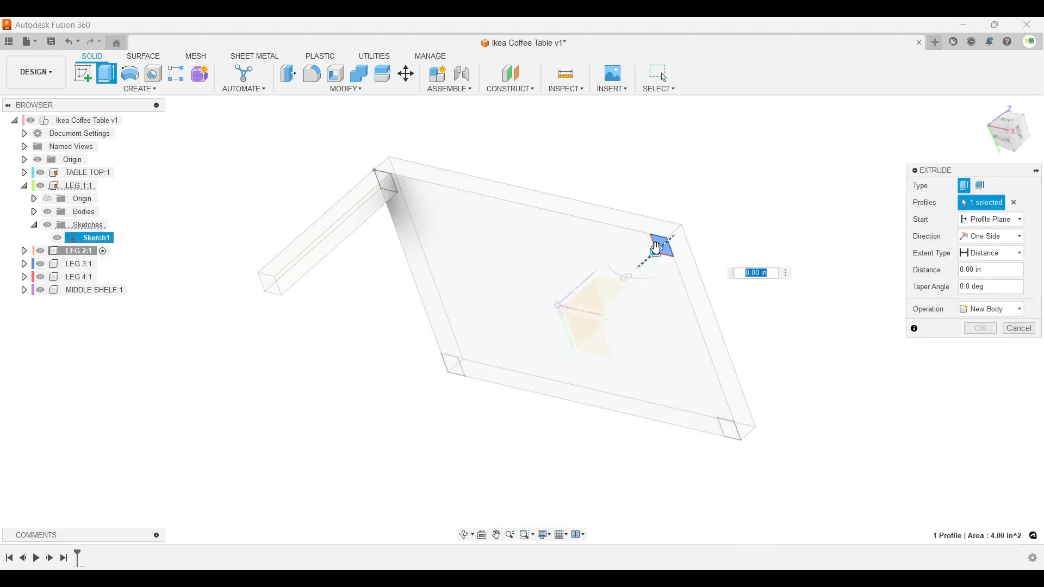
Pull the LEG 2 extrusion out 14 in from the table top's underside.
drag(656, 249, 535, 322)
shift+middle_drag(522, 326, 598, 288)
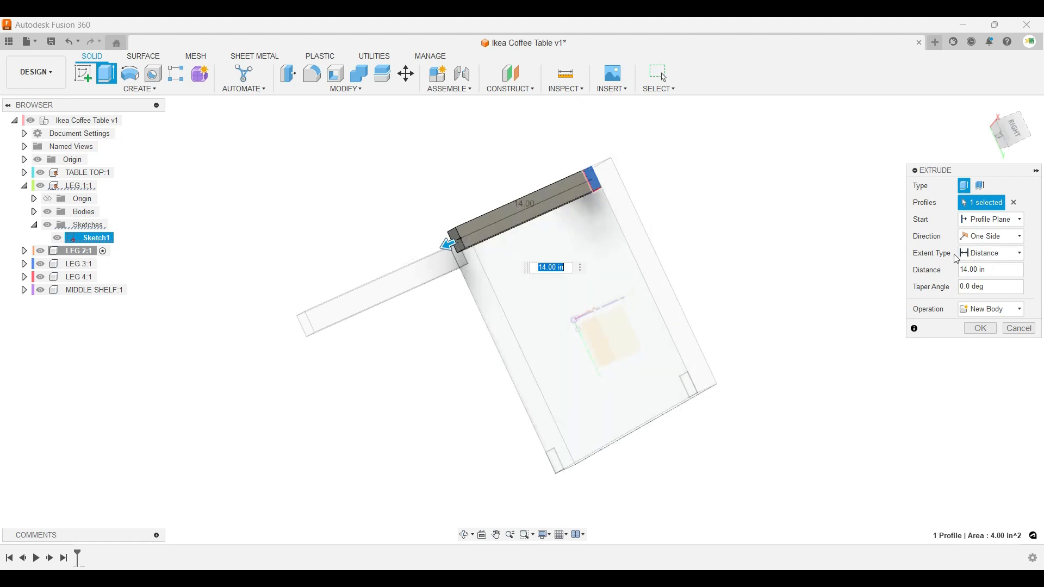
mouse_move(705, 267)
shift+middle_down()
mouse_move(689, 292)
mouse_move(690, 278)
shift+middle_up()
scroll(690, 278, down, 1)
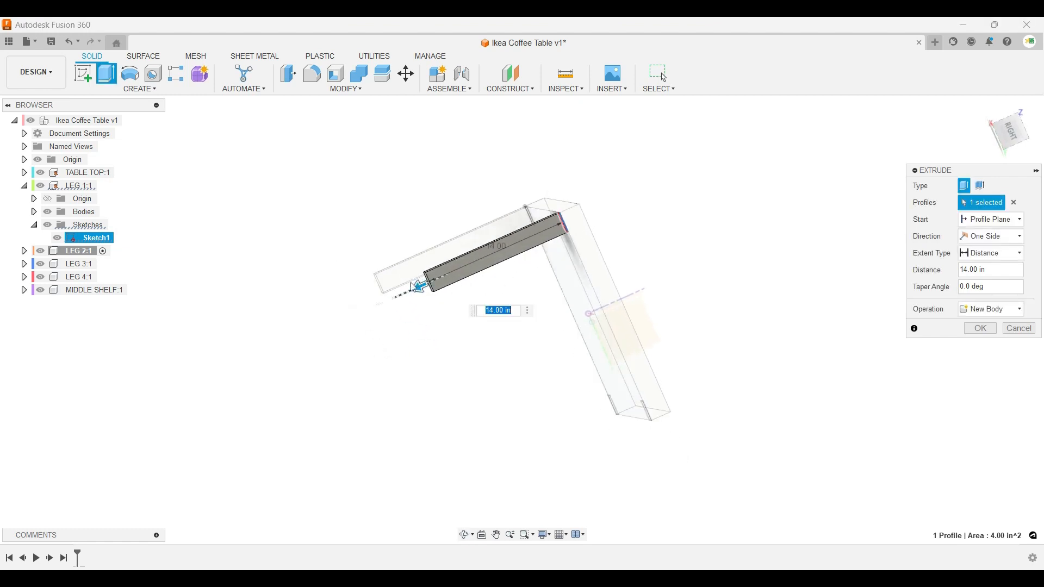
shift+middle_drag(384, 289, 396, 288)
scroll(397, 288, up, 10)
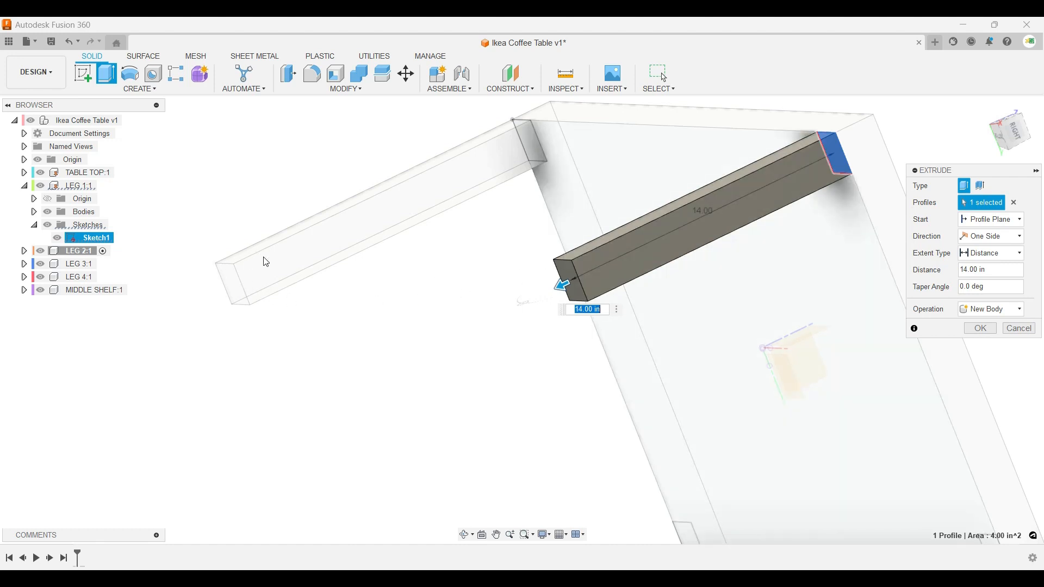
Extrude the LEG 2 profile with the To Object extent up to LEG 1's bottom face as a new body.
click(1009, 254)
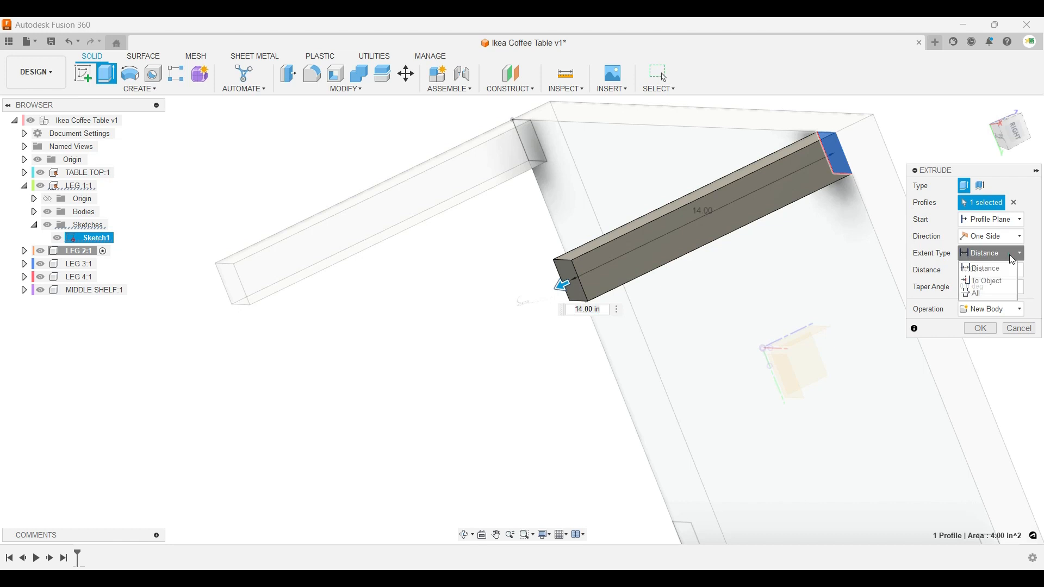
click(1005, 284)
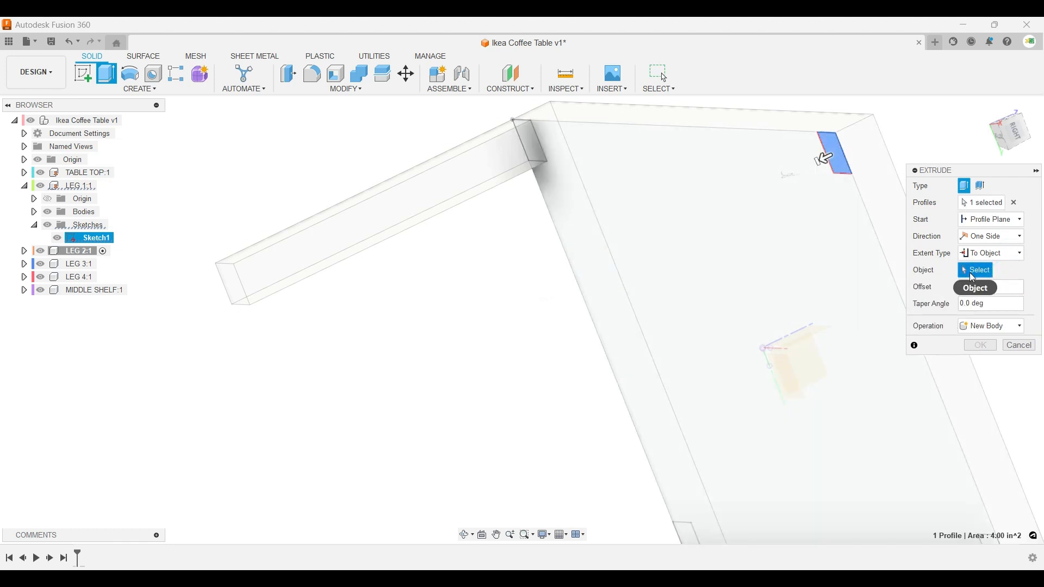
click(232, 285)
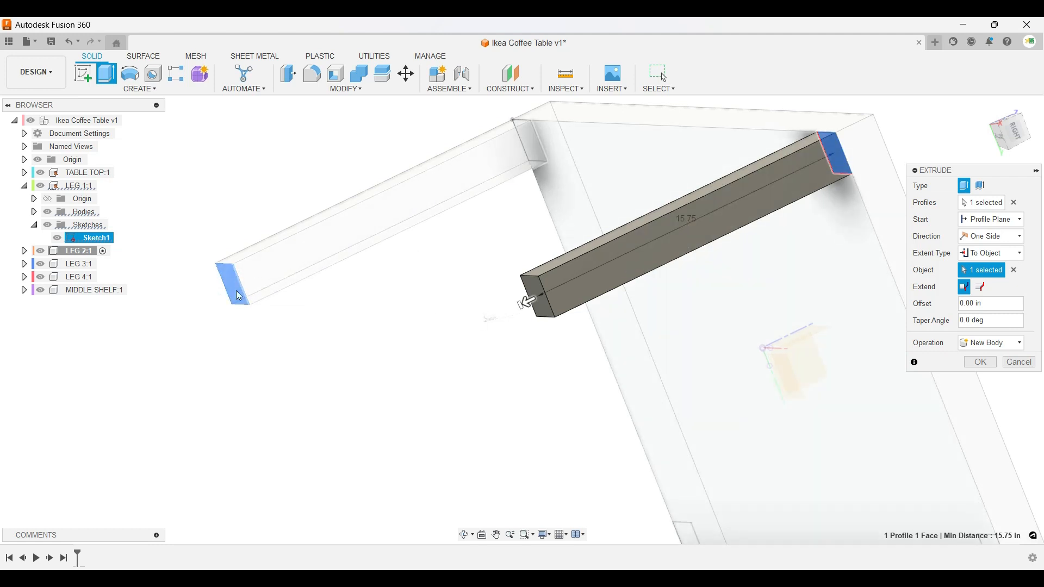
shift+middle_drag(506, 311, 470, 310)
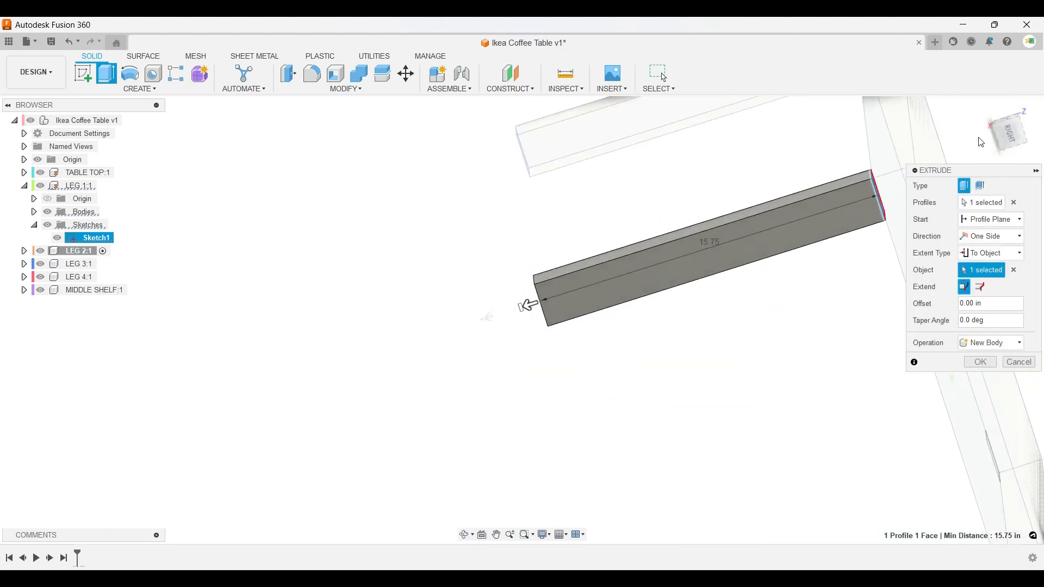
click(1013, 140)
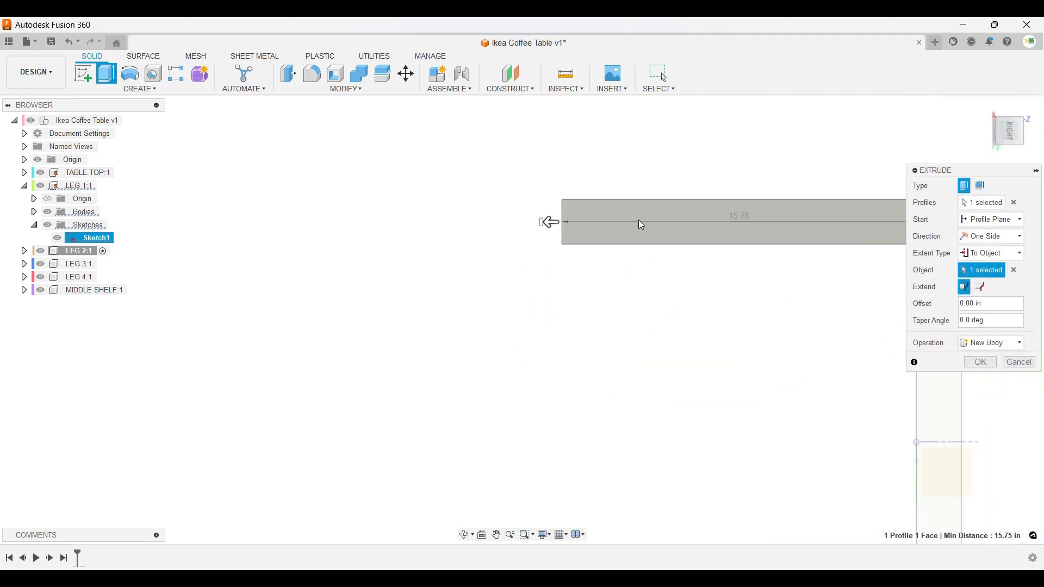
shift+middle_drag(574, 232, 572, 223)
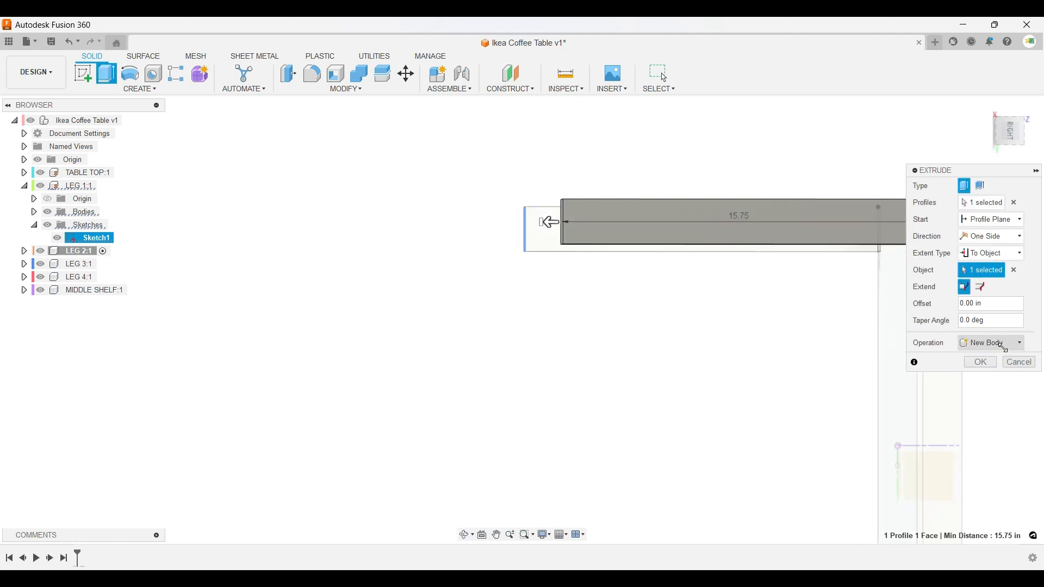
click(981, 362)
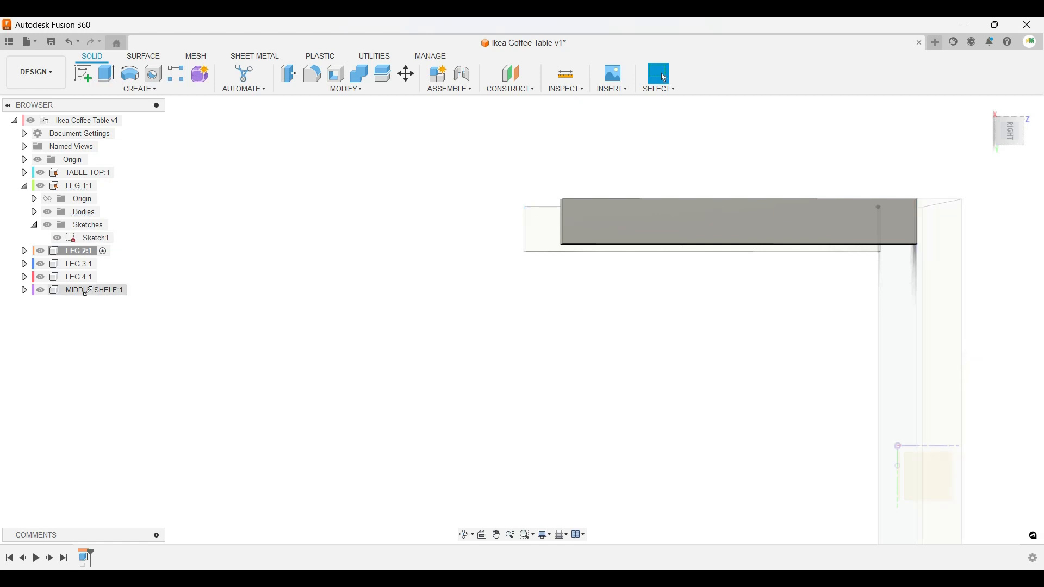
Expand the body lists of LEG 2 and LEG 1 and highlight LEG 2's body to examine where each body is stored.
click(24, 251)
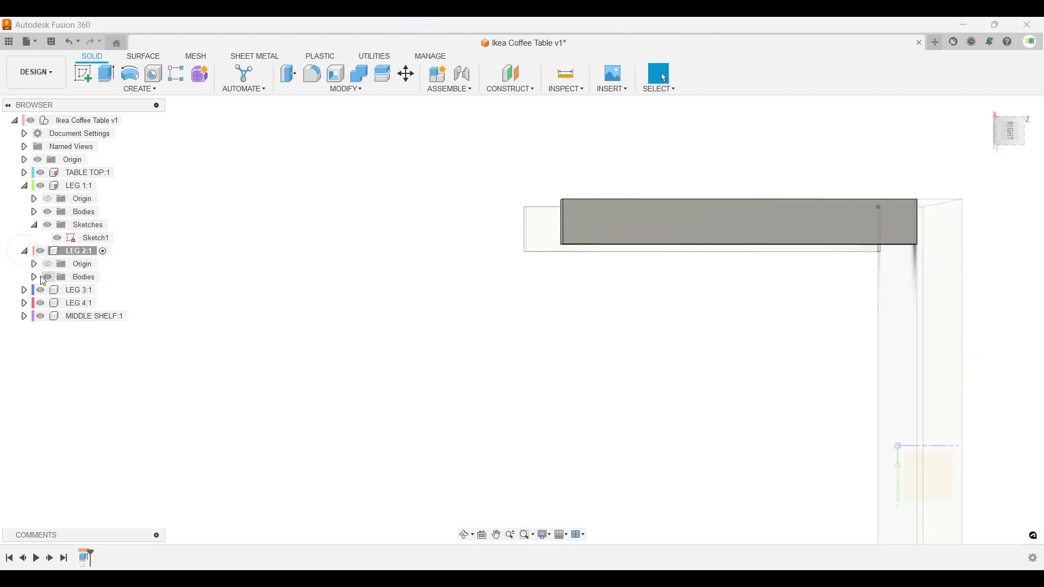
click(35, 278)
click(86, 289)
mouse_move(201, 299)
shift+middle_down()
mouse_move(230, 303)
mouse_move(192, 295)
shift+middle_up()
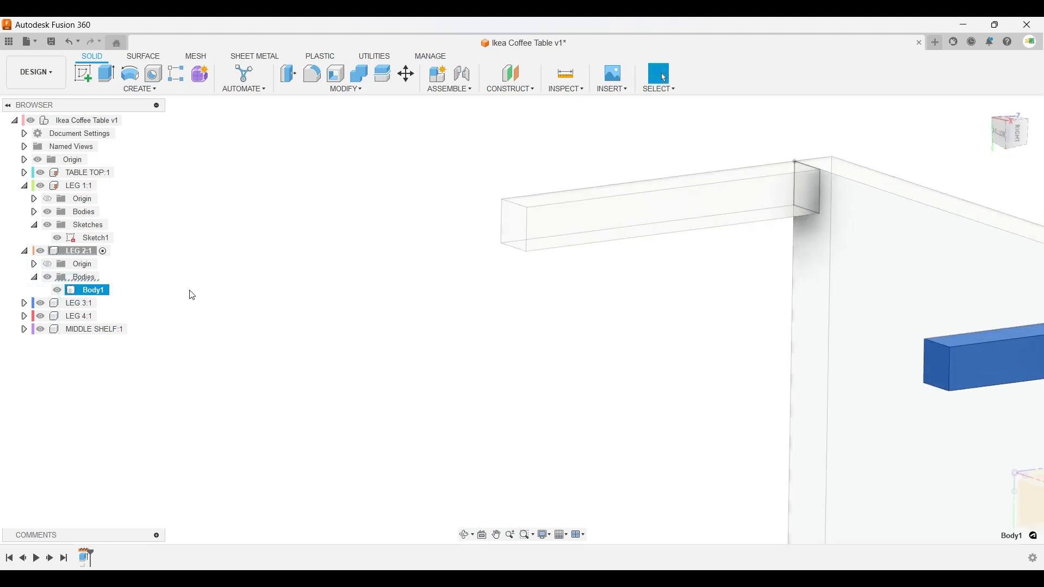
click(34, 212)
scroll(359, 298, down, 5)
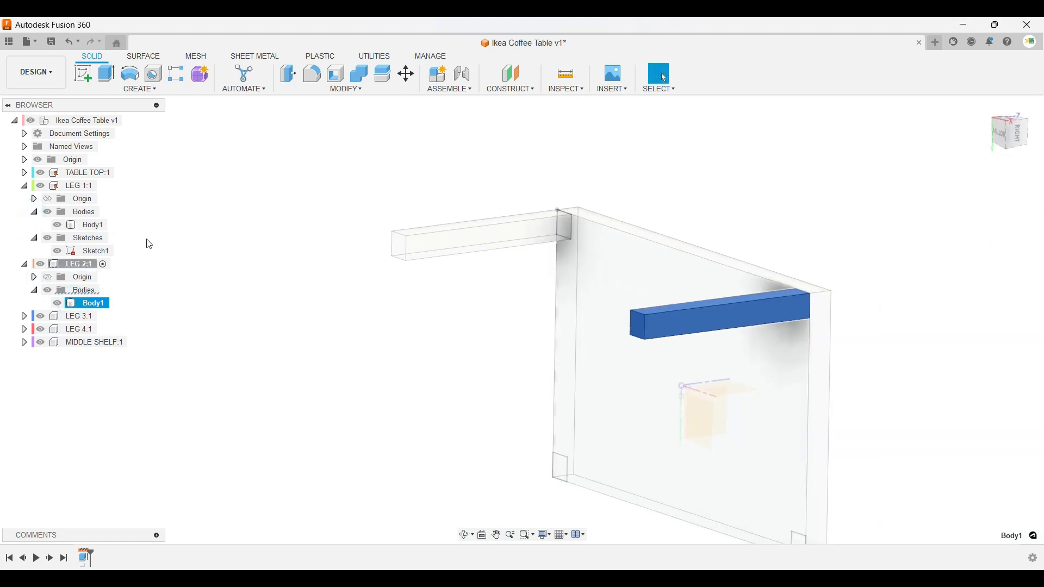
Highlight LEG 1's body and activate the top-level assembly to examine both legs against the table top.
click(93, 226)
click(276, 252)
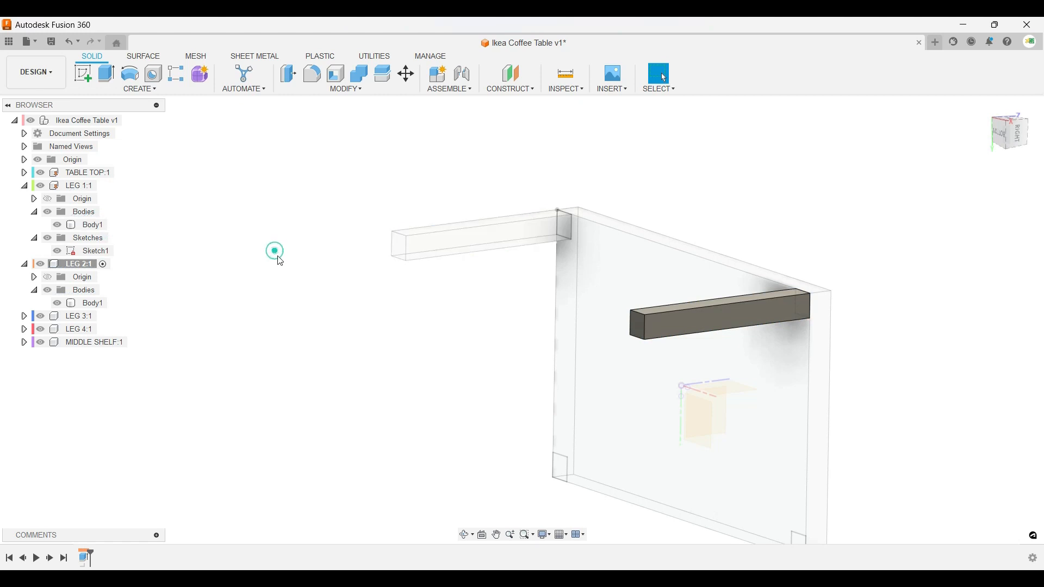
shift+middle_drag(574, 308, 742, 377)
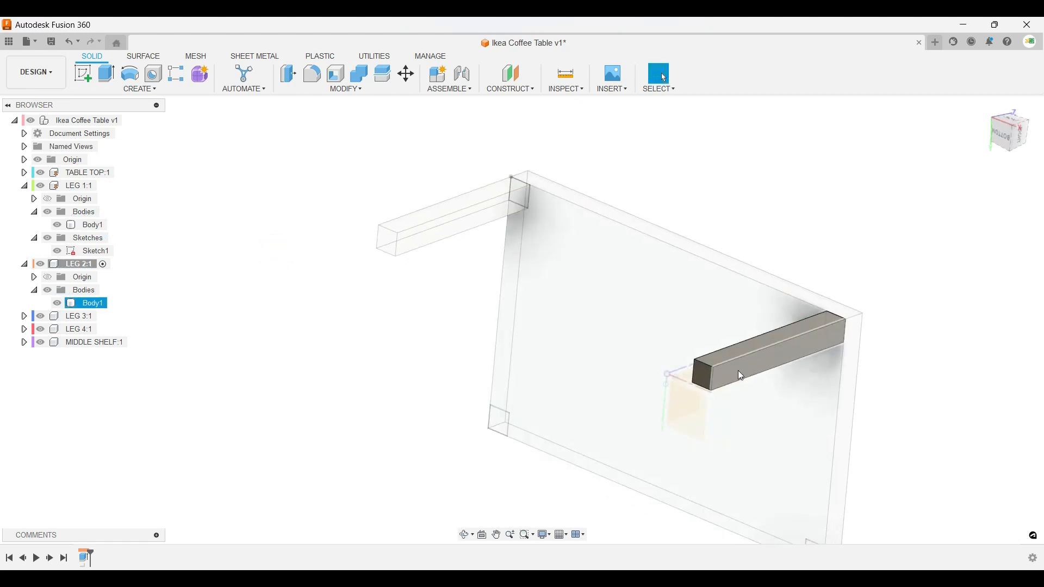
click(129, 121)
click(323, 250)
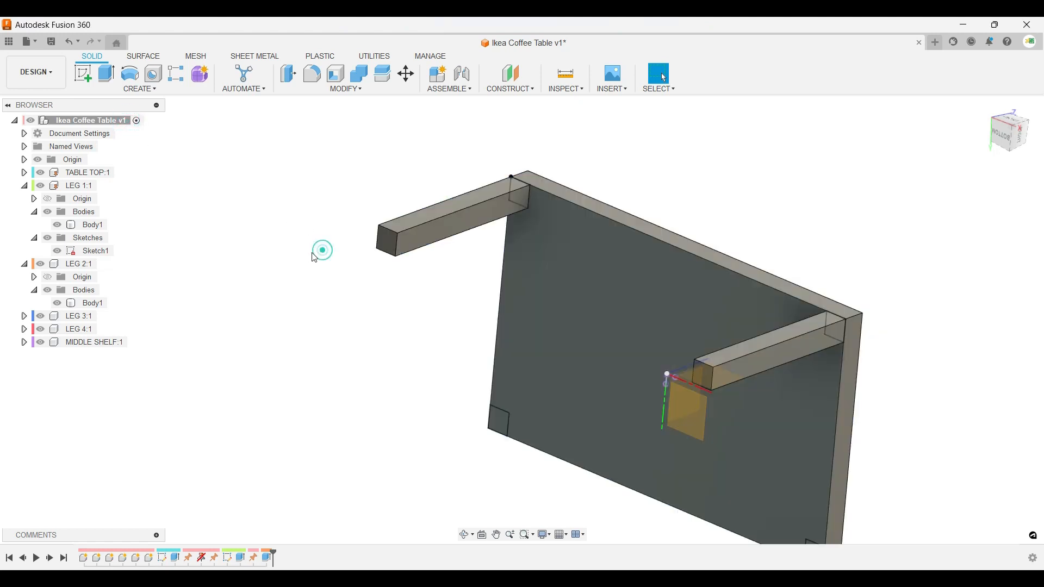
shift+middle_drag(278, 248, 248, 308)
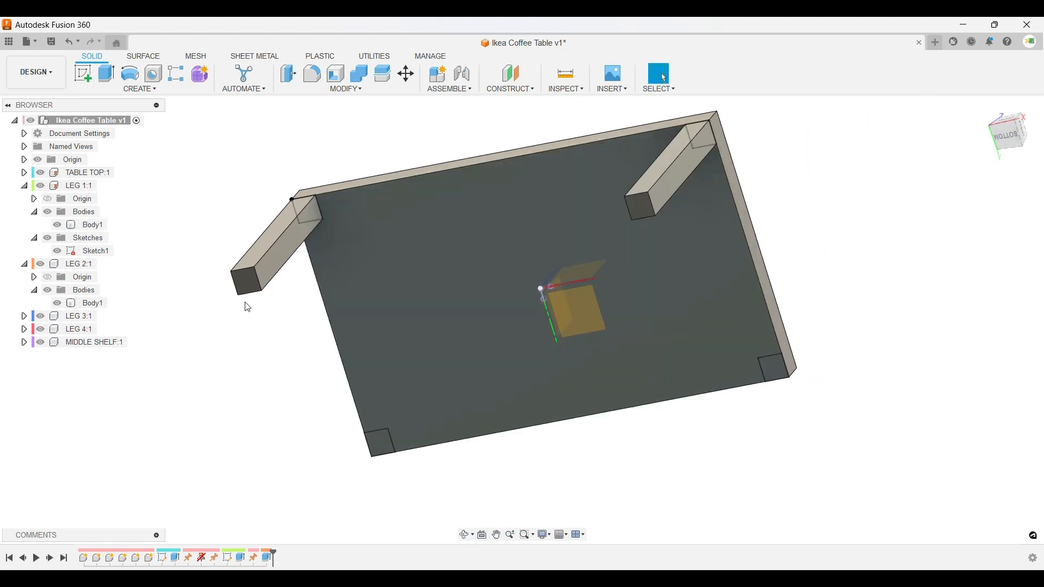
Set the corner square's width in LEG 1's sketch to 10 in, finish the sketch and inspect the legs in the top-level assembly.
click(102, 319)
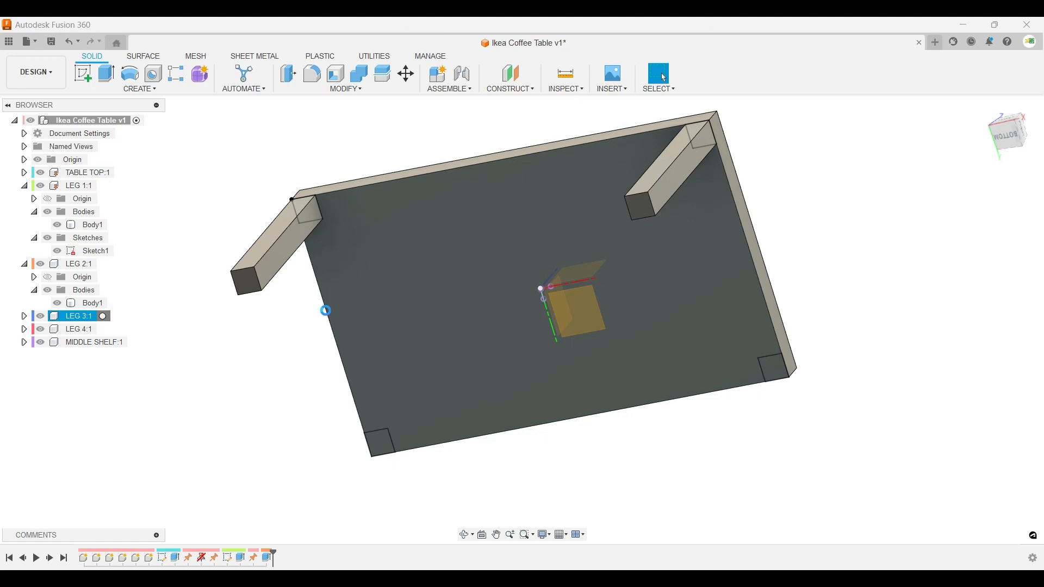
mouse_move(440, 263)
shift+middle_down()
mouse_move(435, 285)
mouse_move(447, 285)
mouse_move(457, 256)
shift+middle_up()
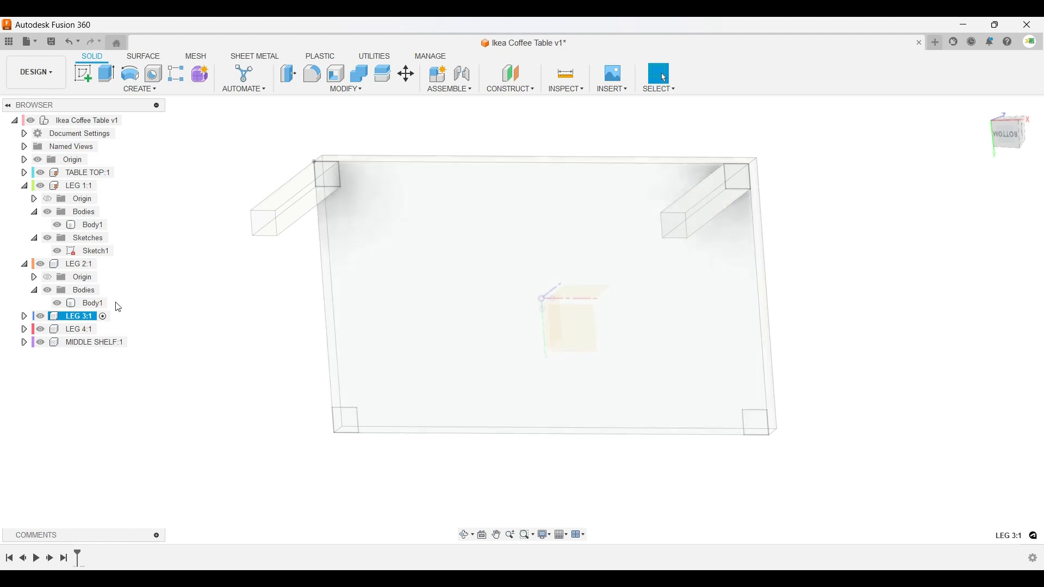
click(91, 252)
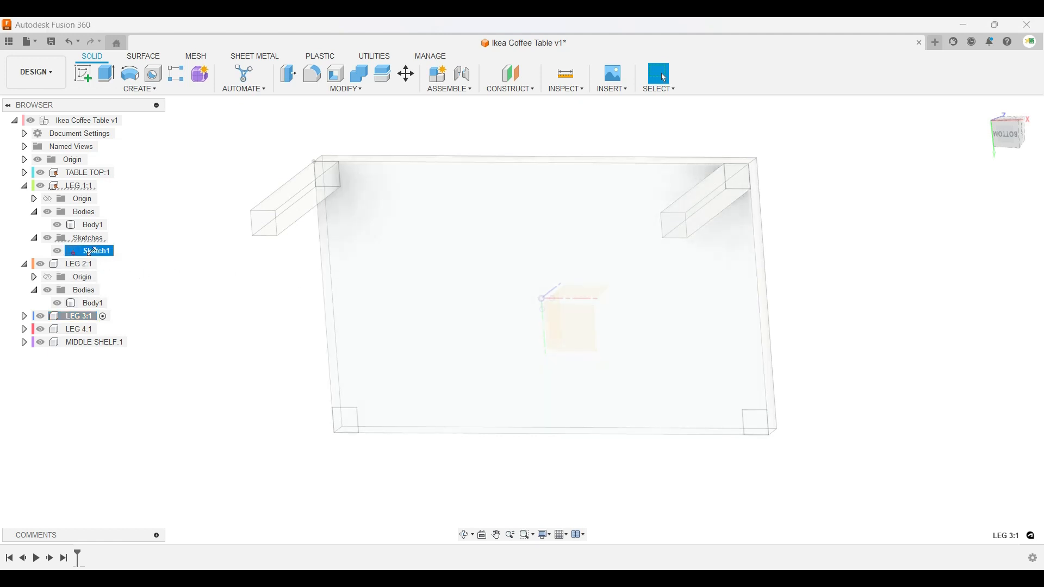
right_click(91, 251)
click(124, 294)
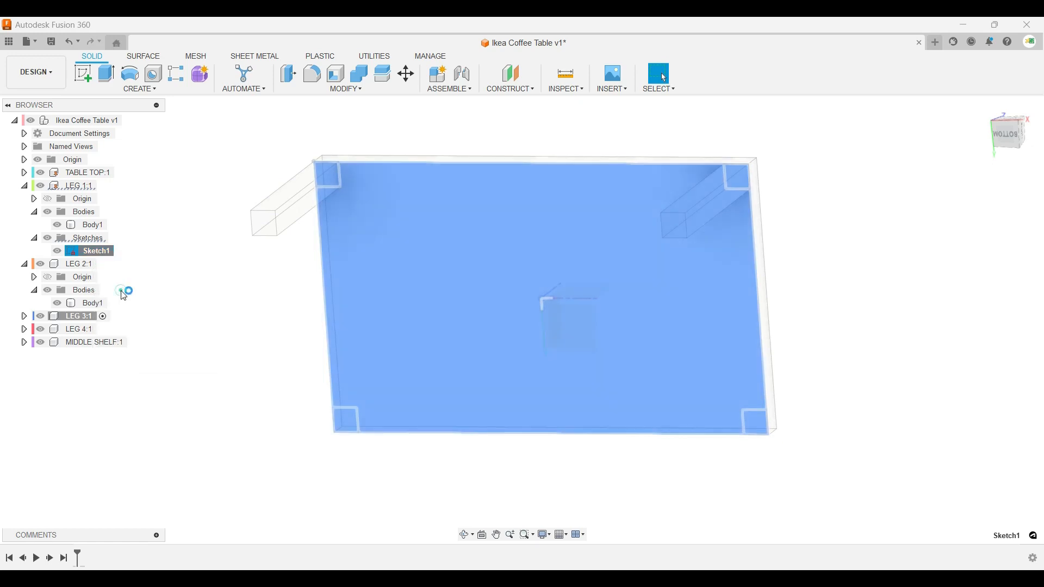
double_click(270, 185)
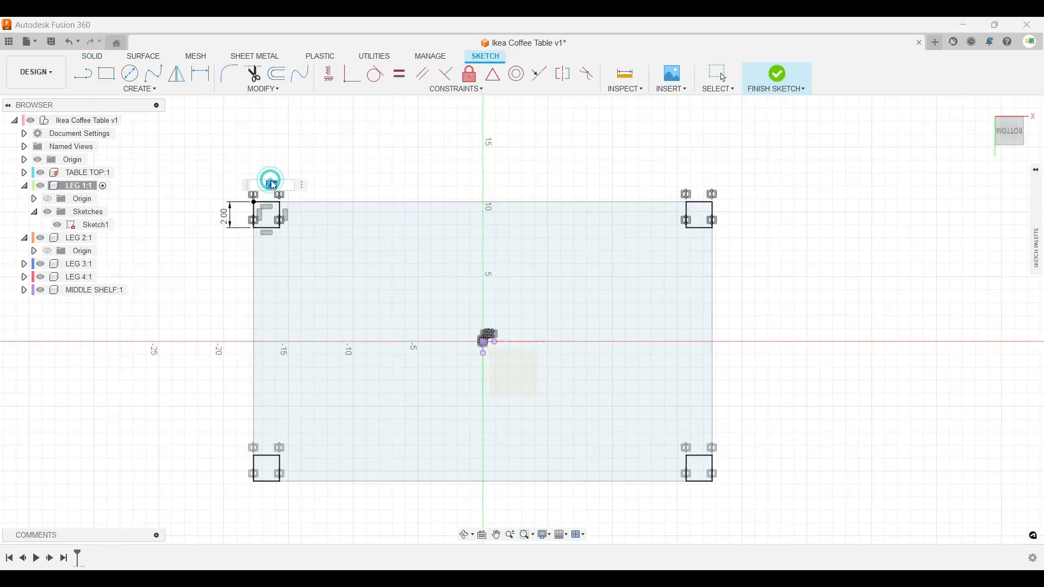
text(10)
key(Return)
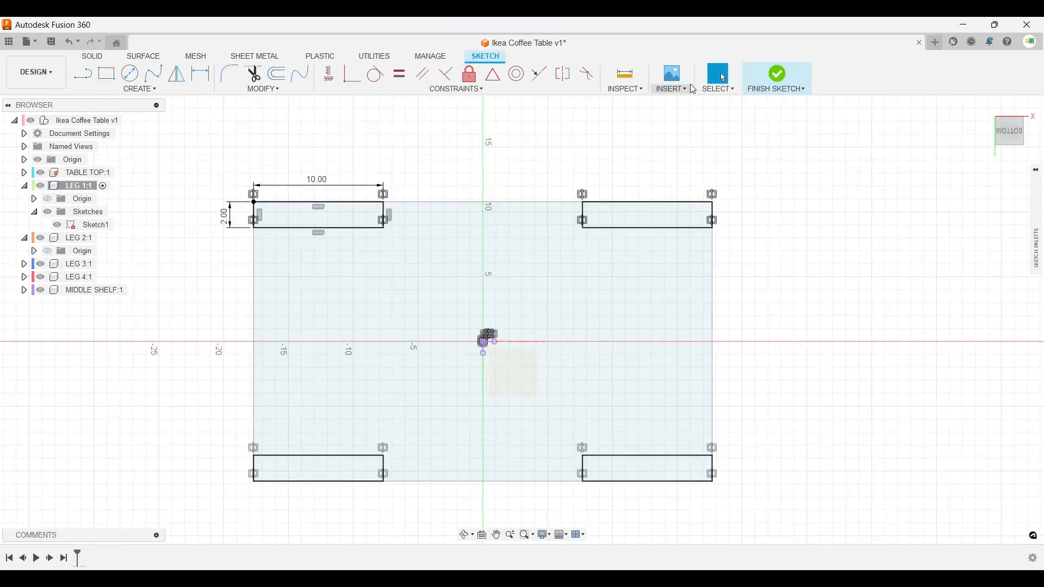
click(773, 78)
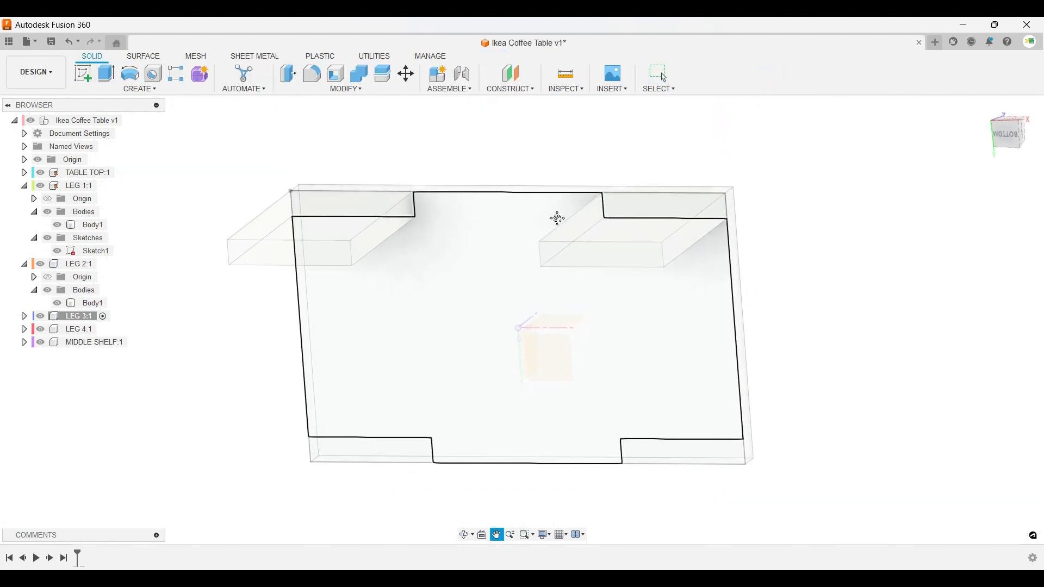
click(128, 121)
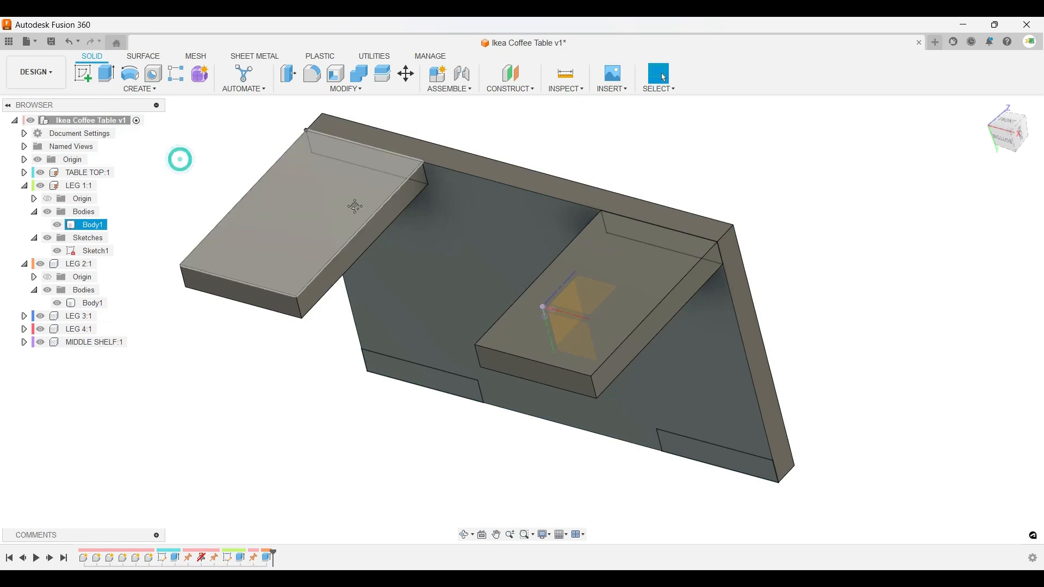
shift+middle_drag(416, 230, 685, 163)
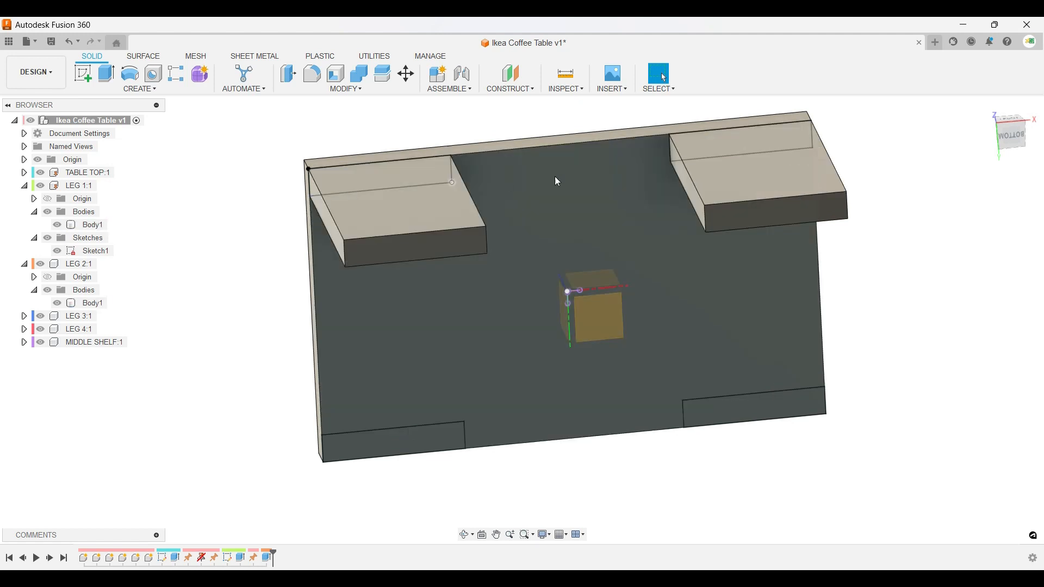
Restore the corner profile's width in LEG 1's sketch to 2 in, finish the sketch and reactivate the top-level assembly.
double_click(820, 168)
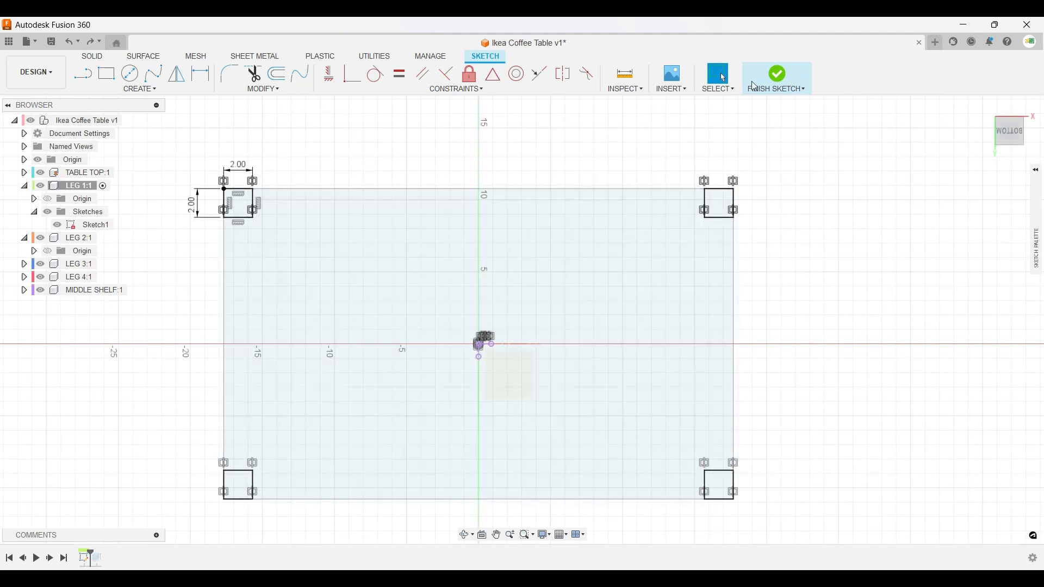
click(777, 79)
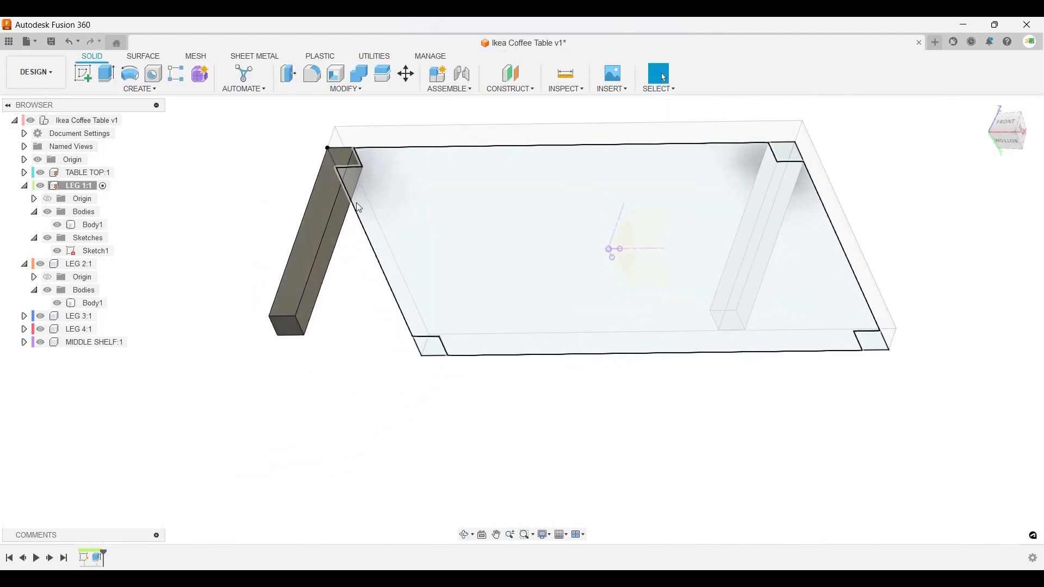
click(122, 120)
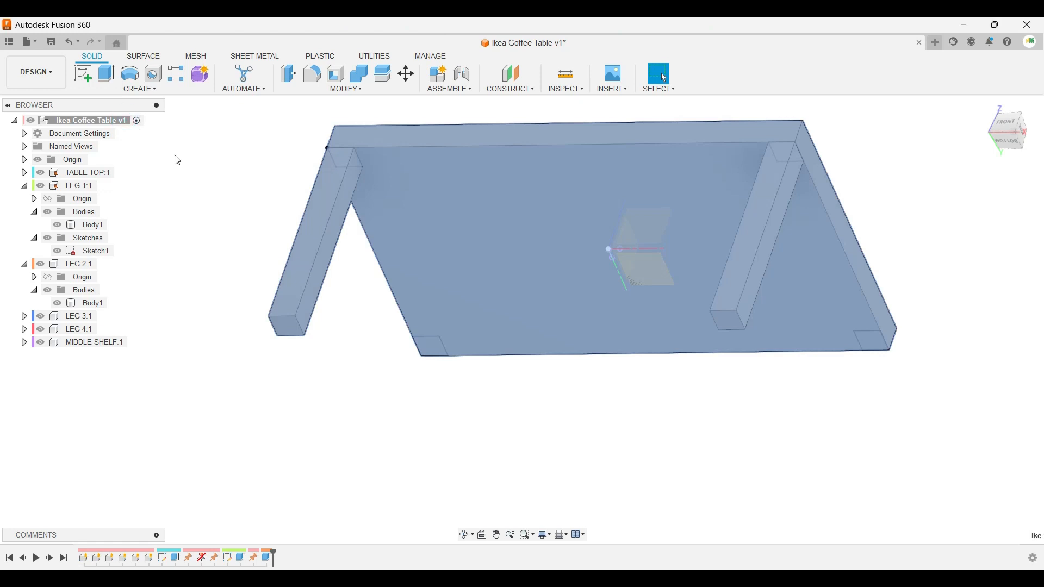
shift+middle_drag(312, 215, 394, 277)
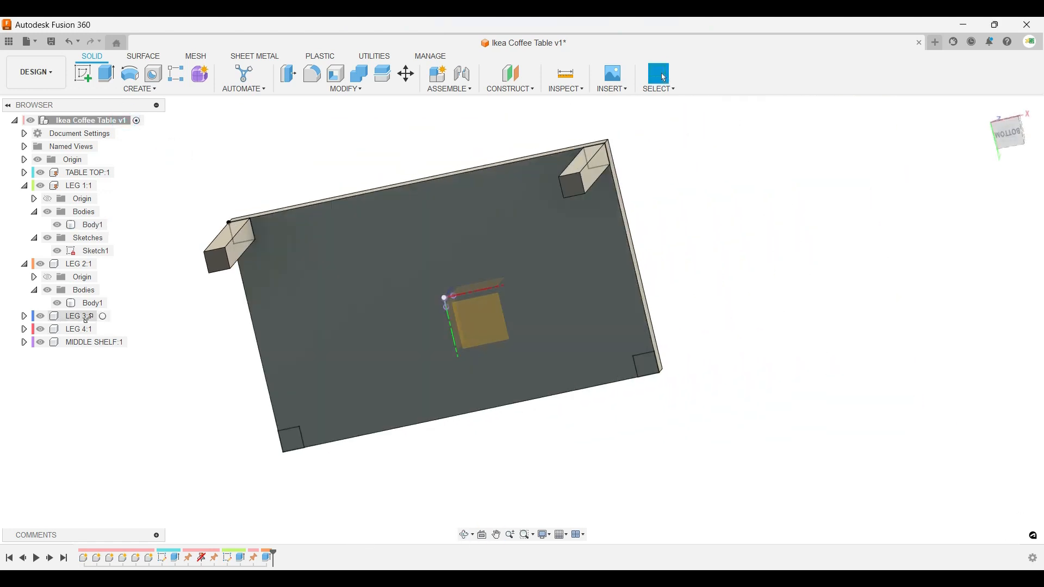
Activate the LEG 3 component and start an extrusion from the corner square diagonally opposite LEG 1.
click(103, 317)
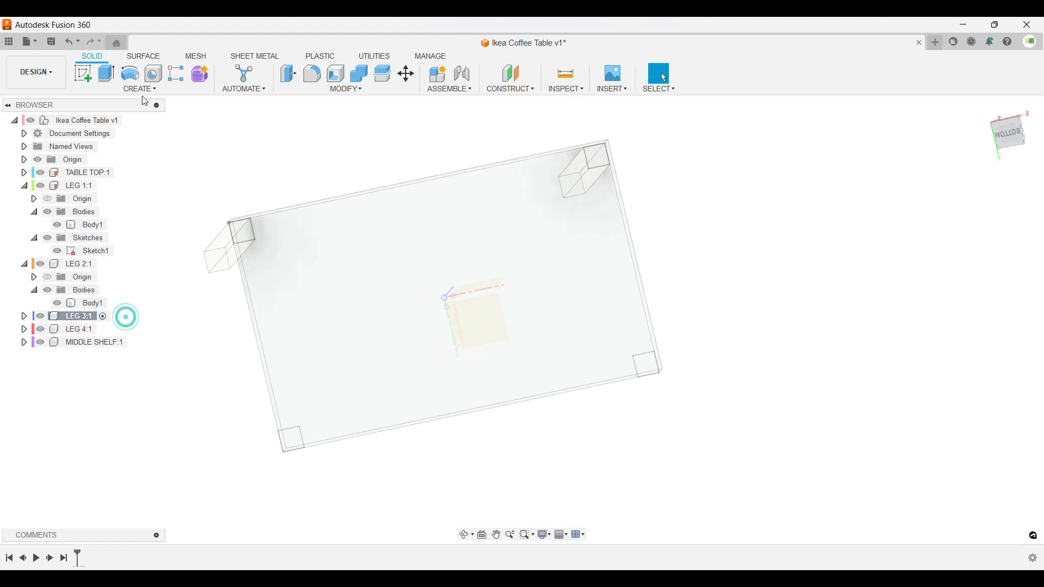
click(108, 75)
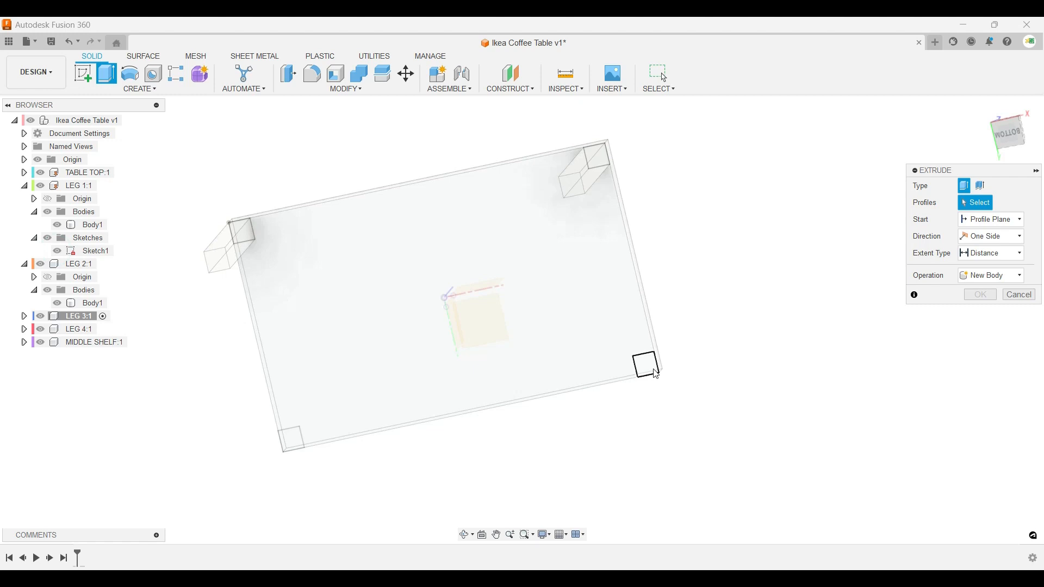
mouse_move(654, 370)
shift+middle_down()
mouse_move(636, 380)
mouse_move(652, 373)
shift+middle_up()
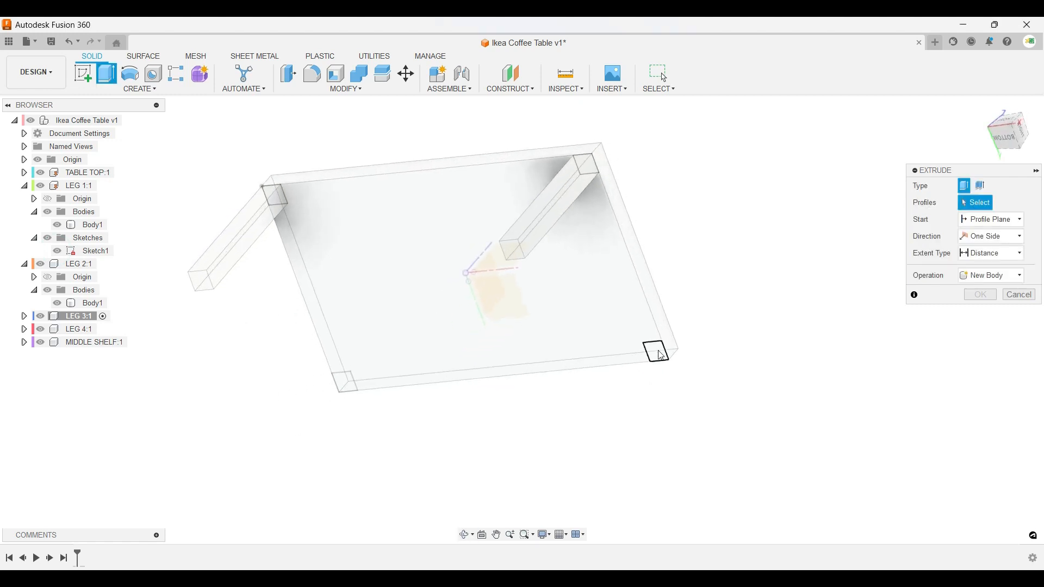
click(661, 356)
shift+middle_drag(650, 382, 710, 373)
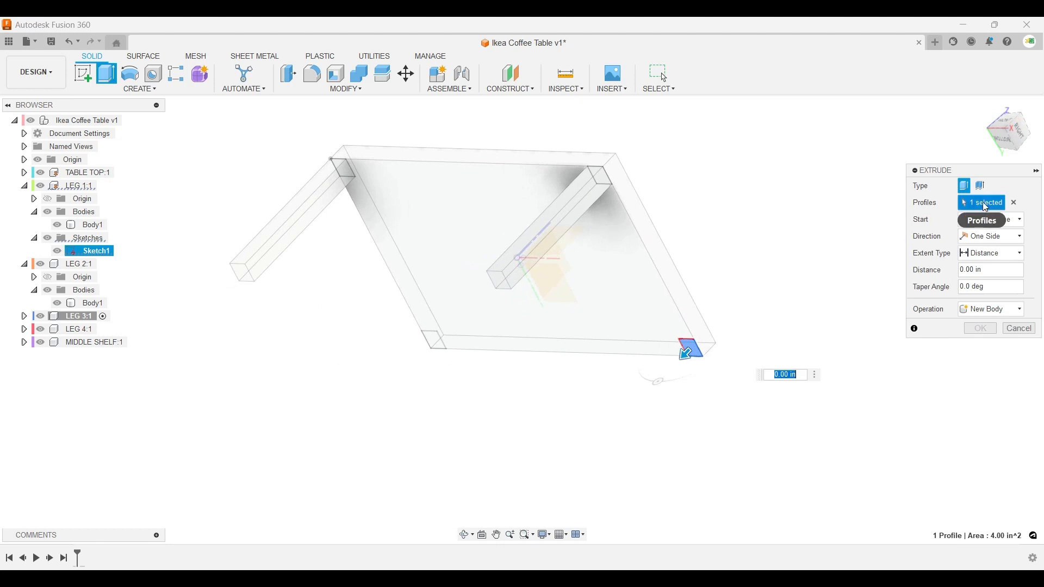
Extrude the LEG 3 profile with the To Object extent up to LEG 1's bottom face as a new body.
click(992, 262)
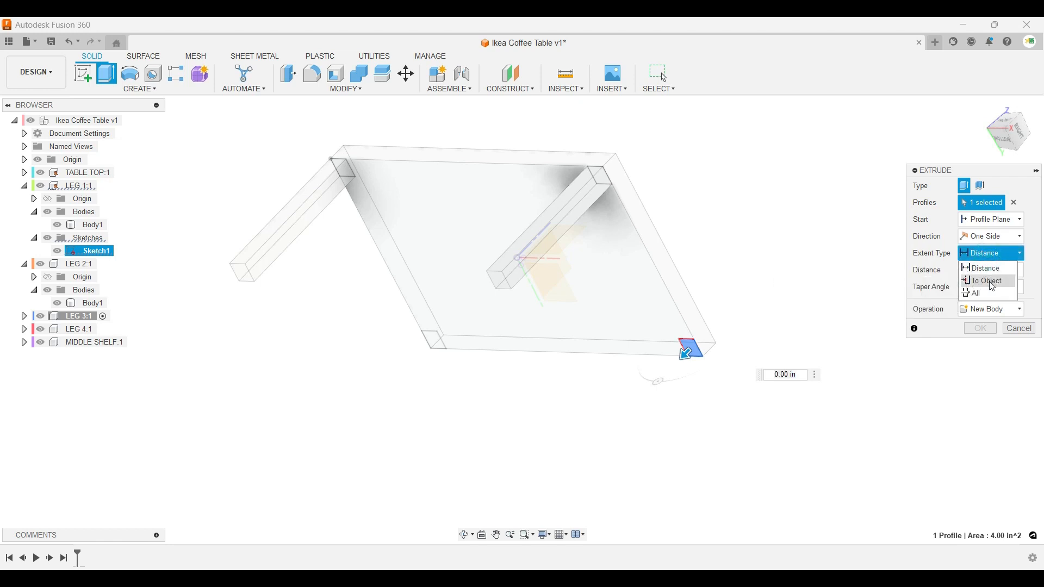
click(984, 280)
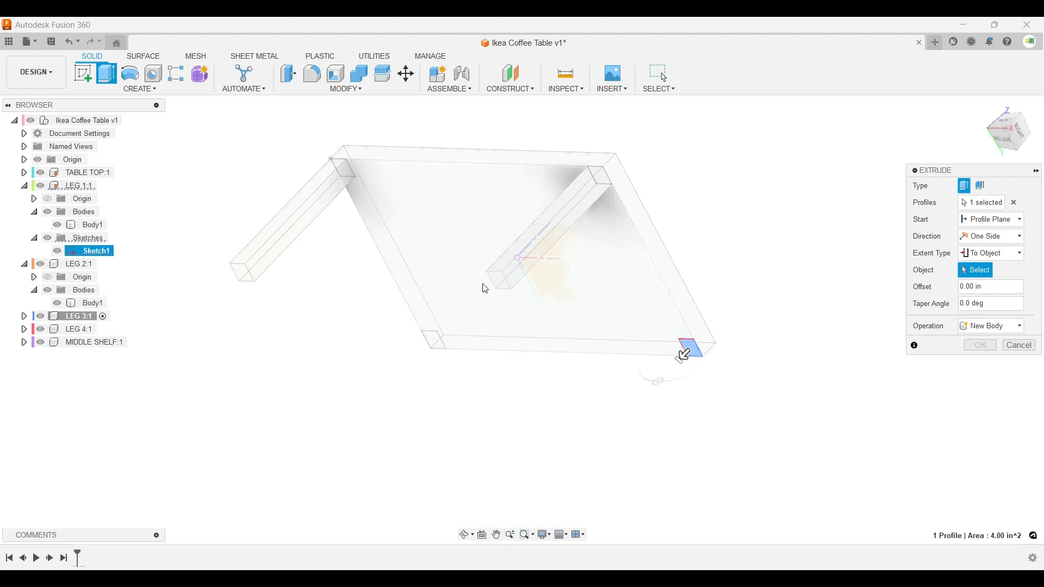
click(243, 275)
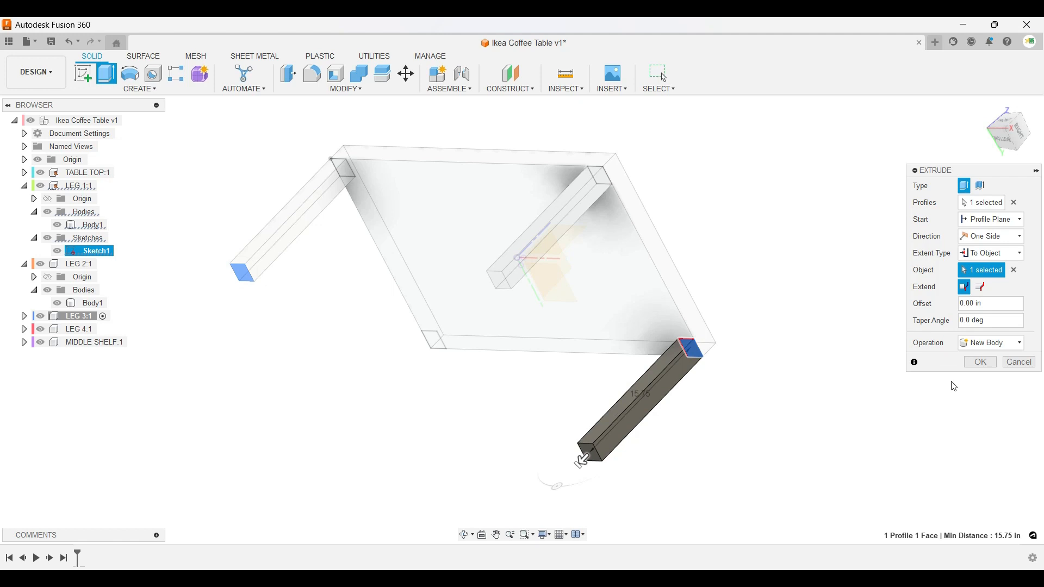
click(979, 362)
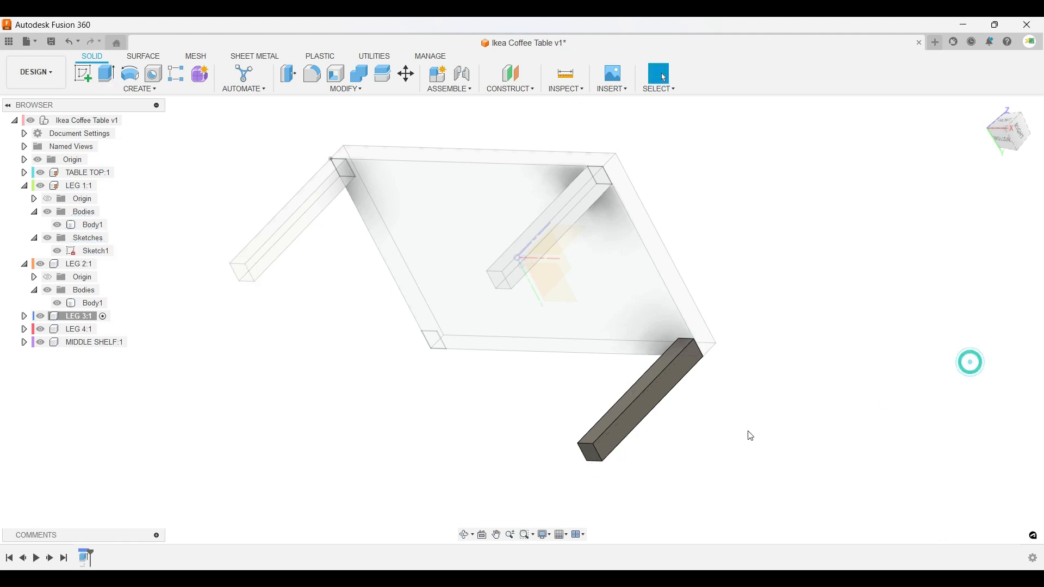
From the right view, measure the distance between LEG 3's bottom-end edge and LEG 2's side face.
drag(1018, 139, 967, 210)
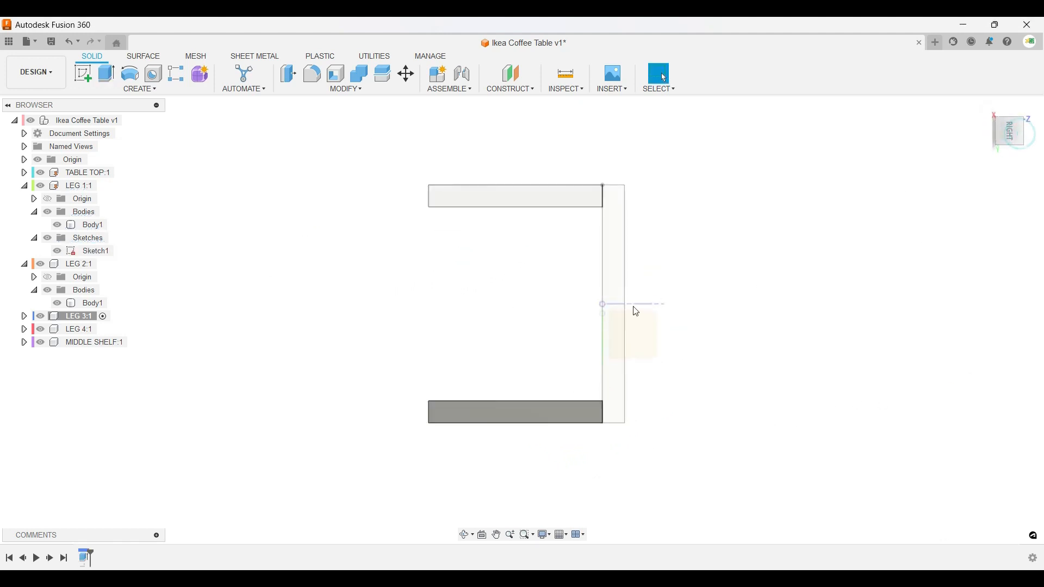
click(429, 412)
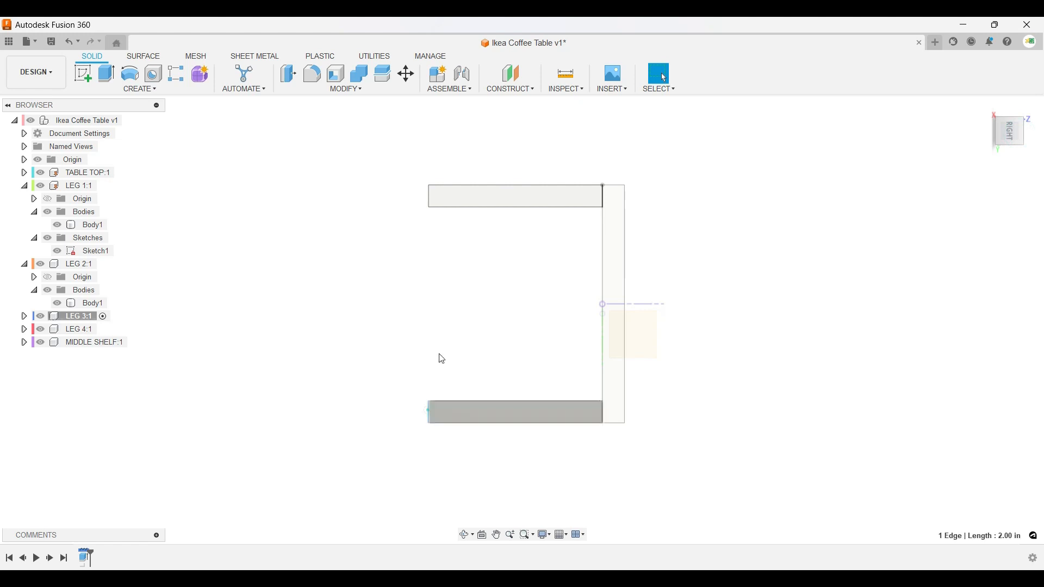
click(443, 279)
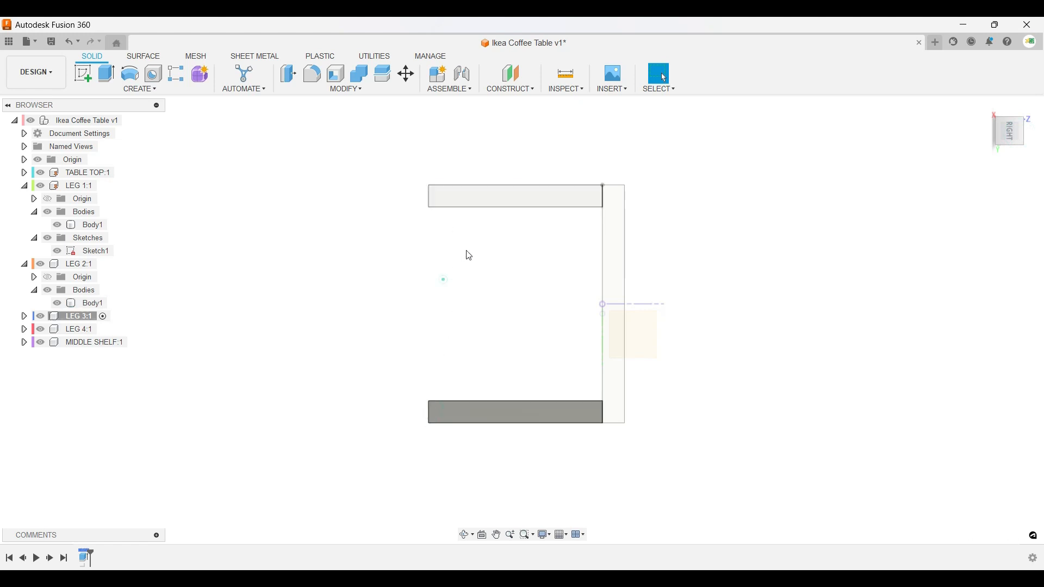
click(566, 80)
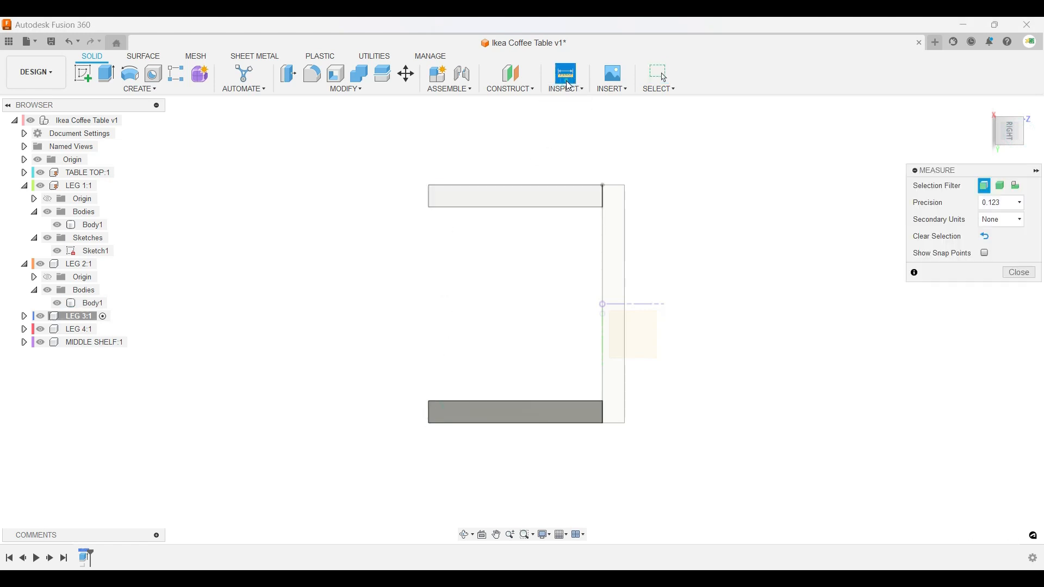
click(429, 412)
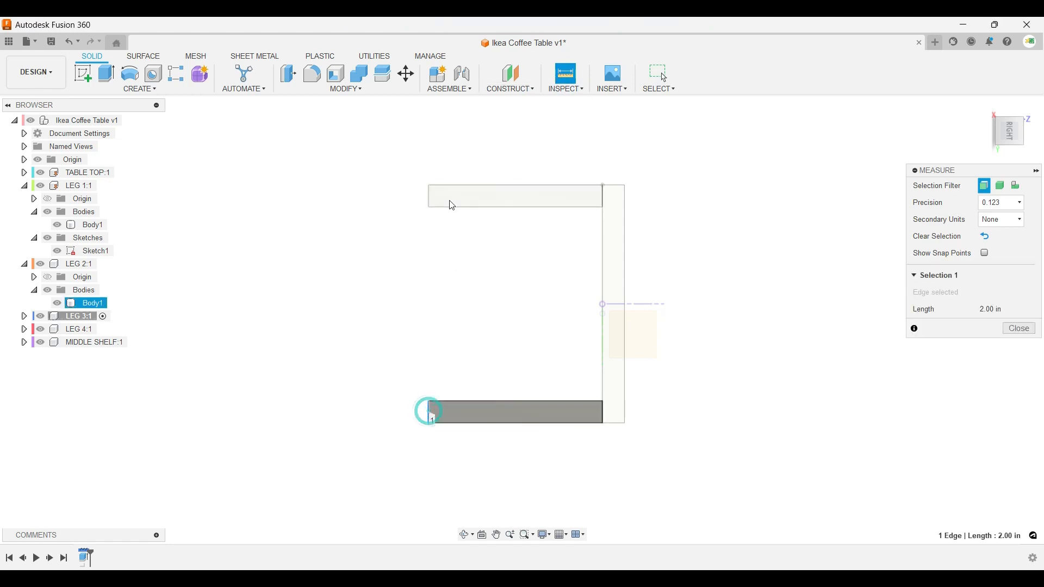
click(434, 197)
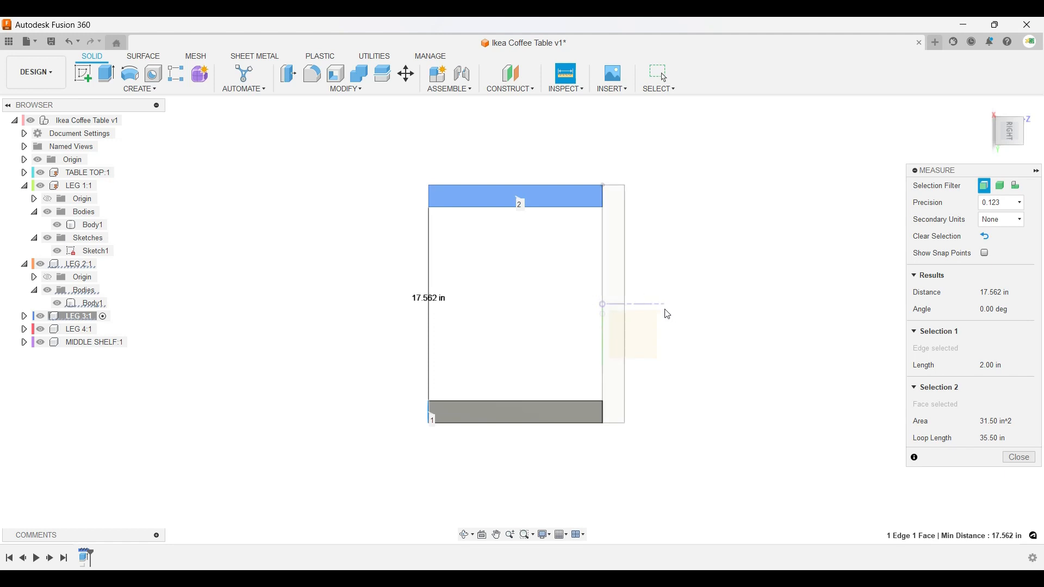
key(Escape)
Activate the top-level assembly and examine the three finished legs and the remaining empty corner square.
middle_drag(585, 308, 699, 316)
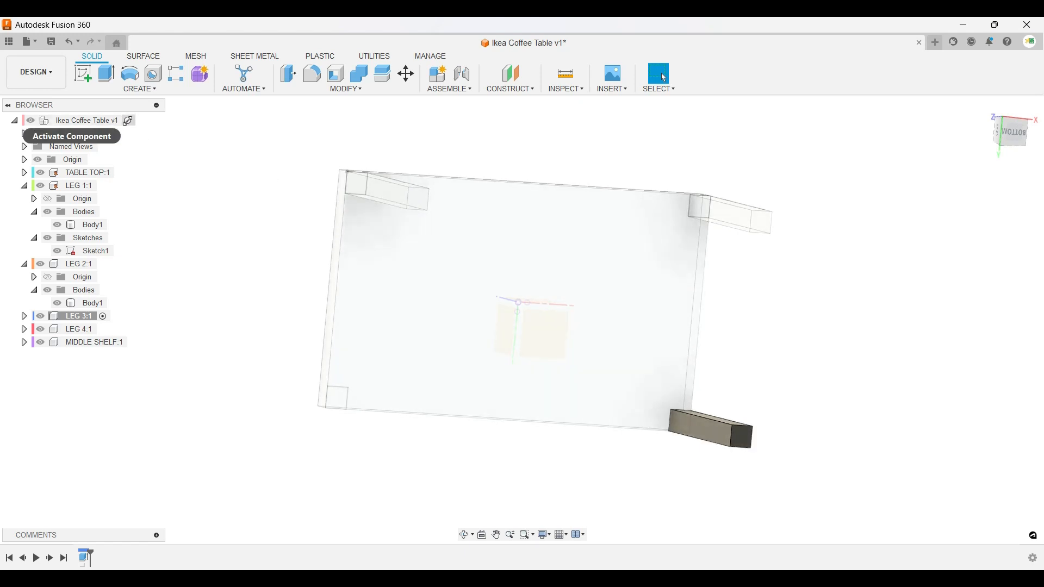
click(136, 120)
shift+middle_drag(491, 145, 594, 270)
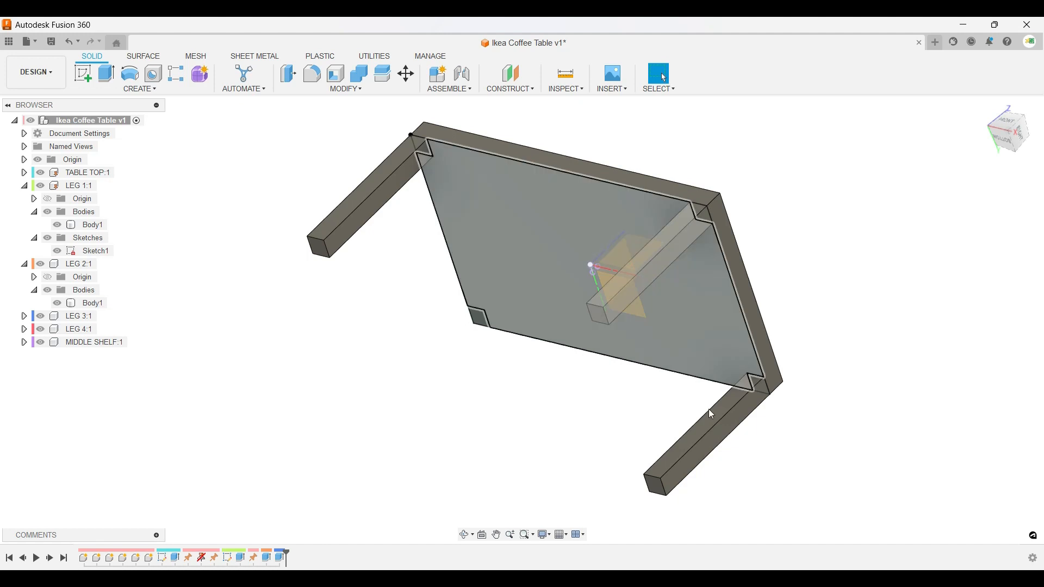
shift+middle_drag(473, 378, 488, 368)
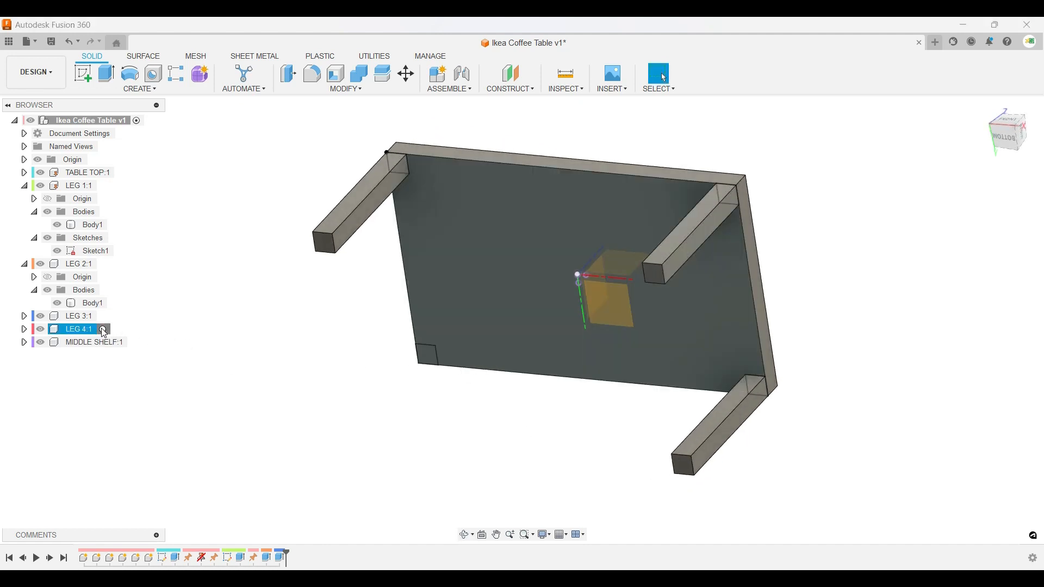
Activate LEG 4, extrude the remaining corner square to LEG 1's bottom face as a new body, and reactivate the top-level assembly.
click(102, 329)
click(24, 329)
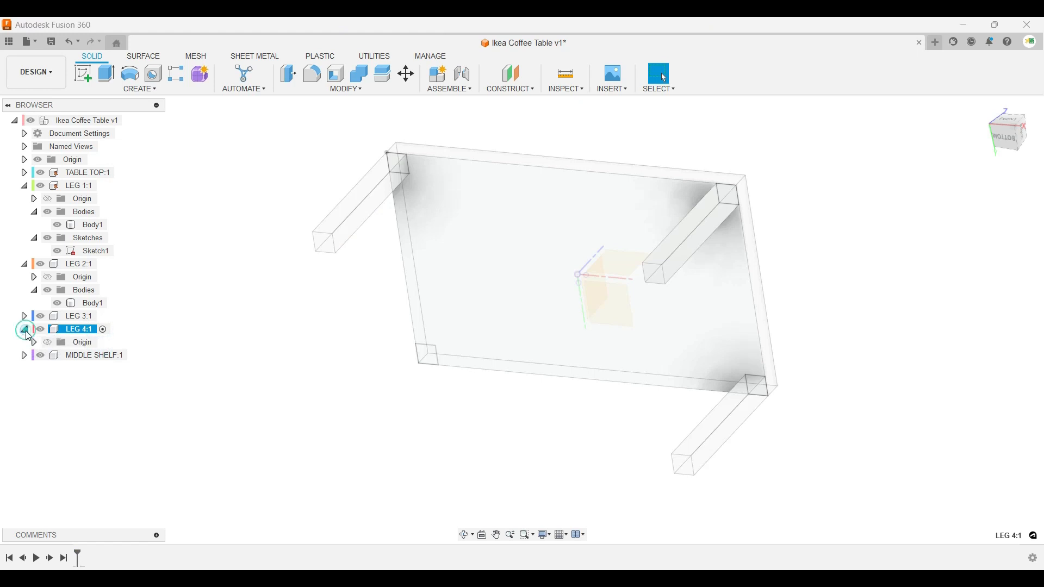
click(112, 75)
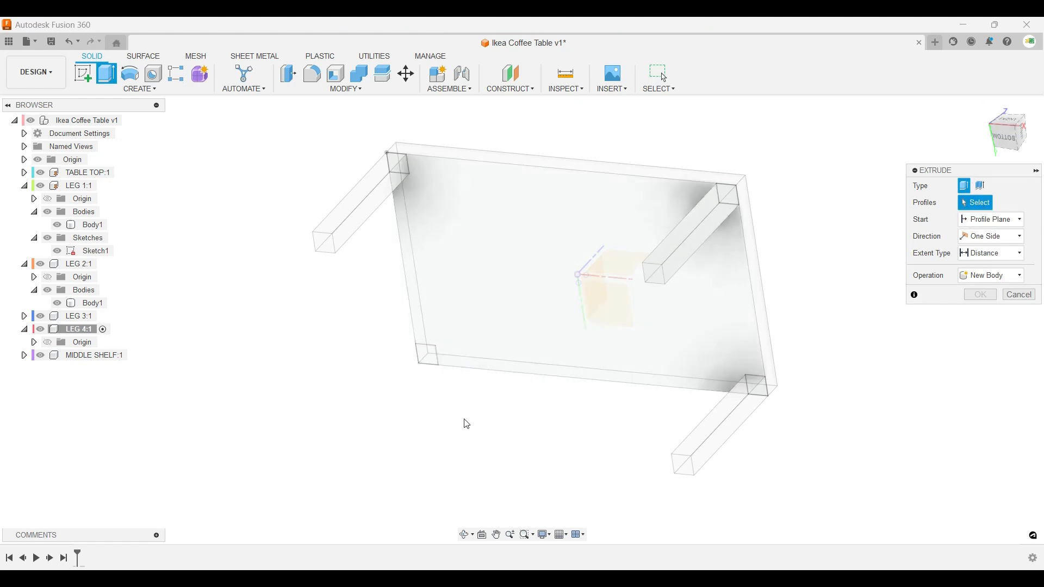
click(435, 361)
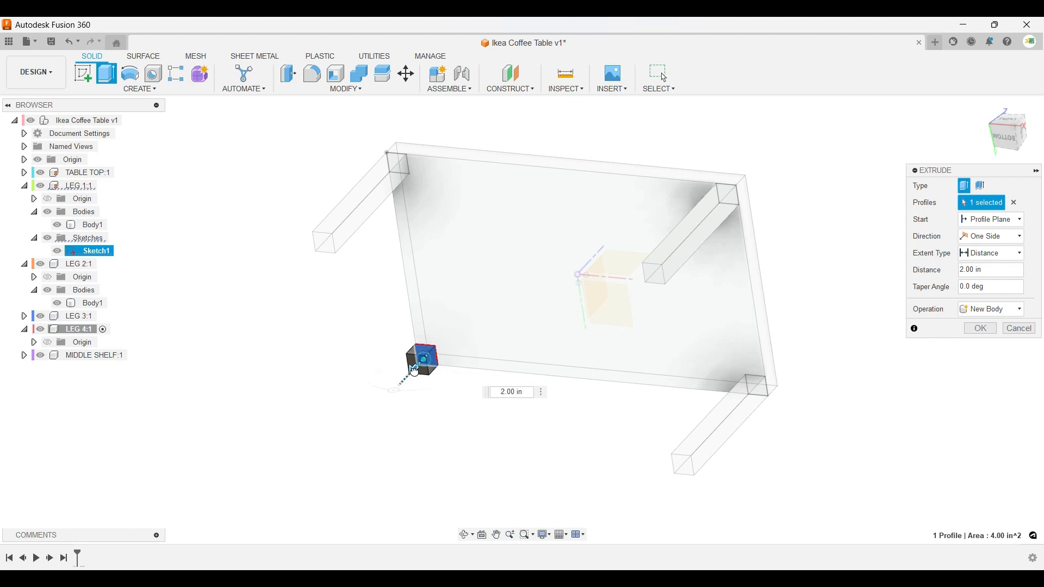
click(992, 253)
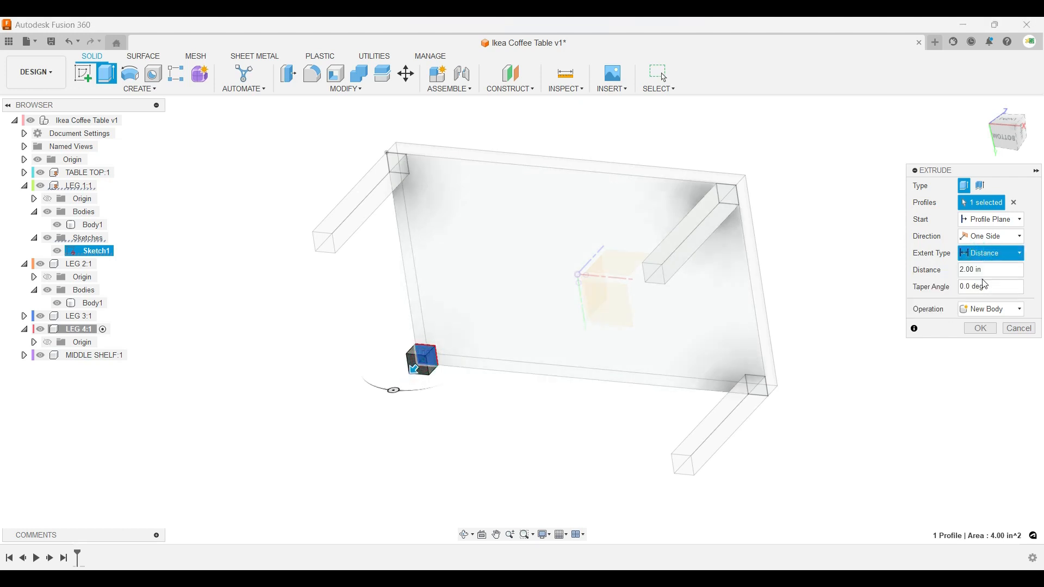
click(981, 279)
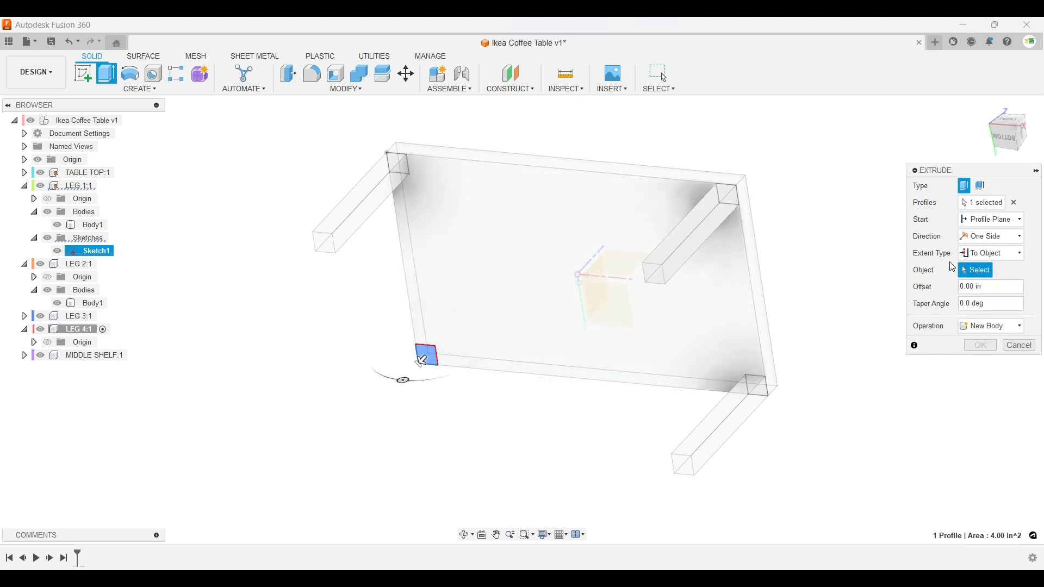
click(328, 244)
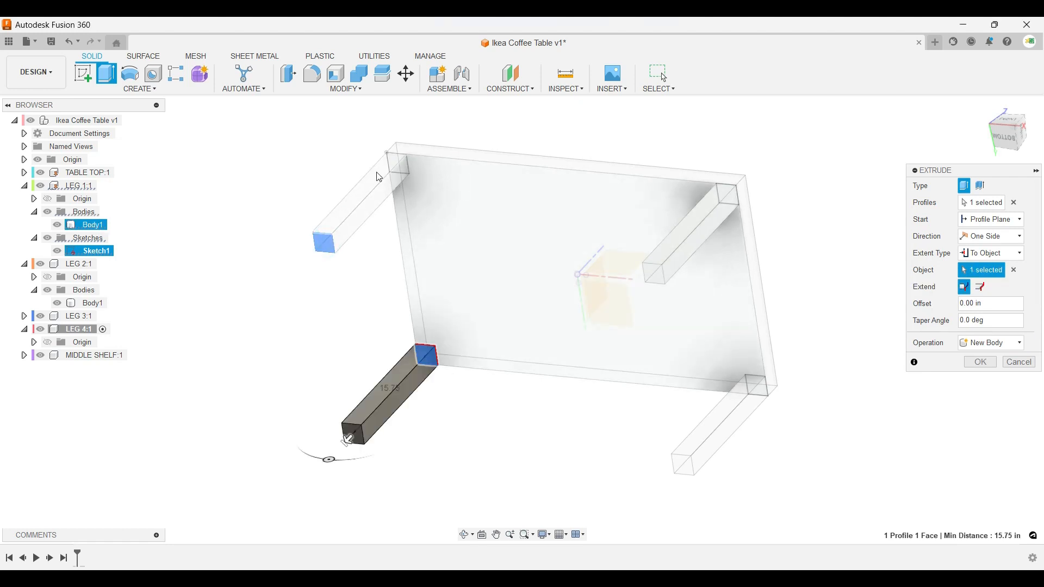
click(981, 362)
shift+middle_drag(975, 361, 669, 338)
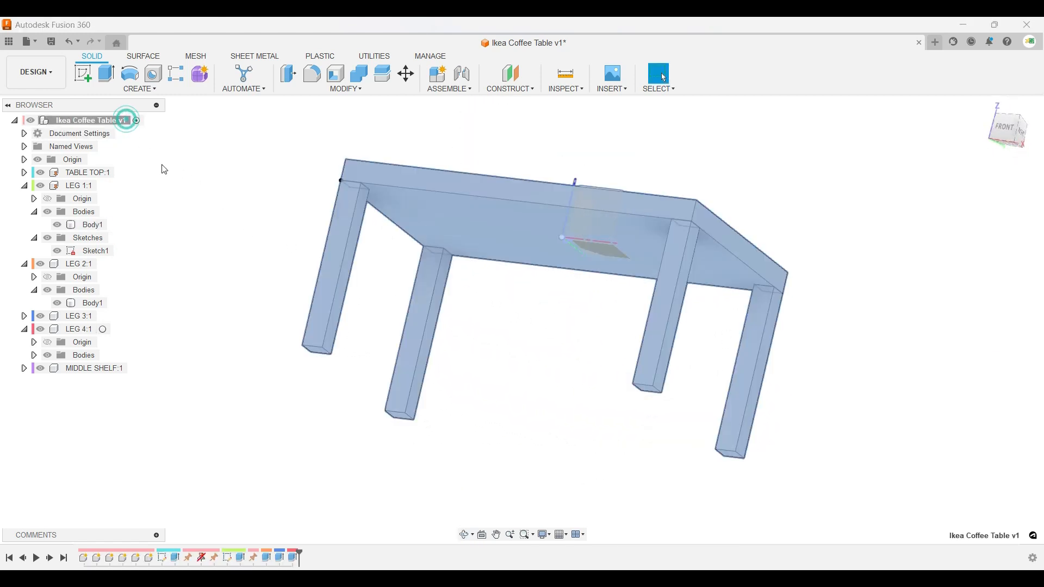
click(137, 120)
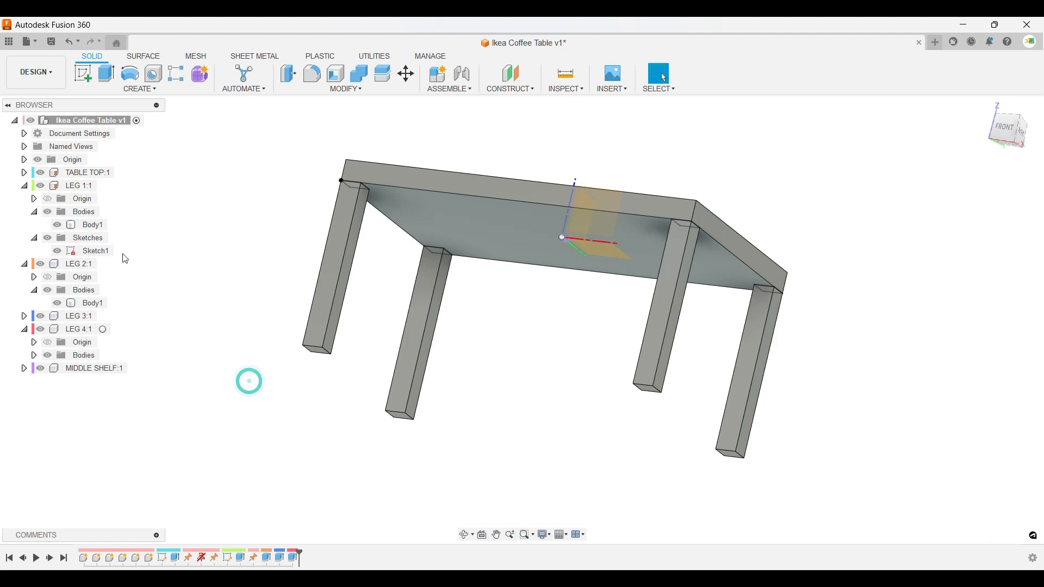
Activate LEG 1 and edit its extrusion, setting the distance to 20.75 in.
click(103, 186)
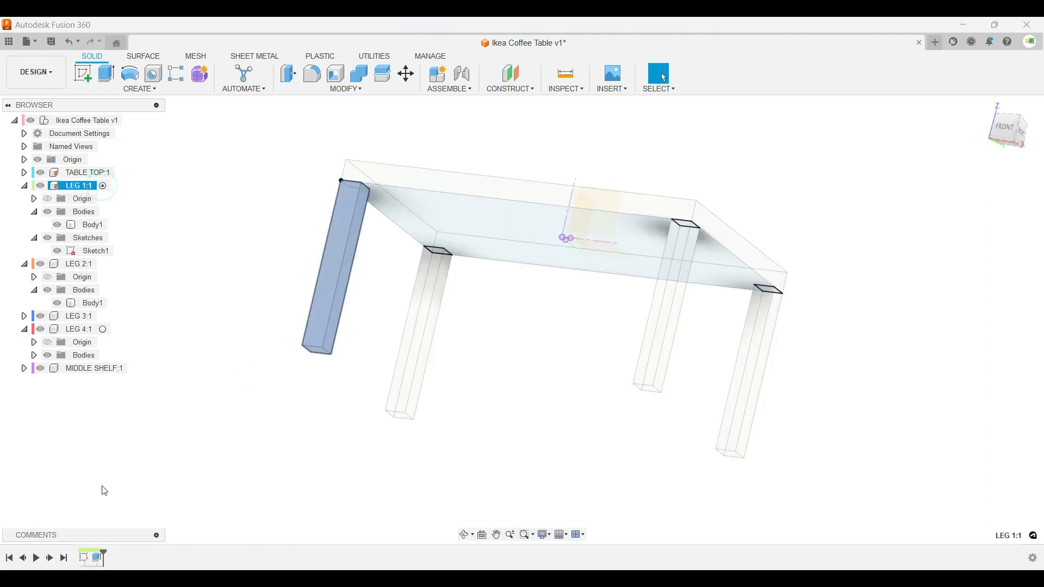
right_click(96, 559)
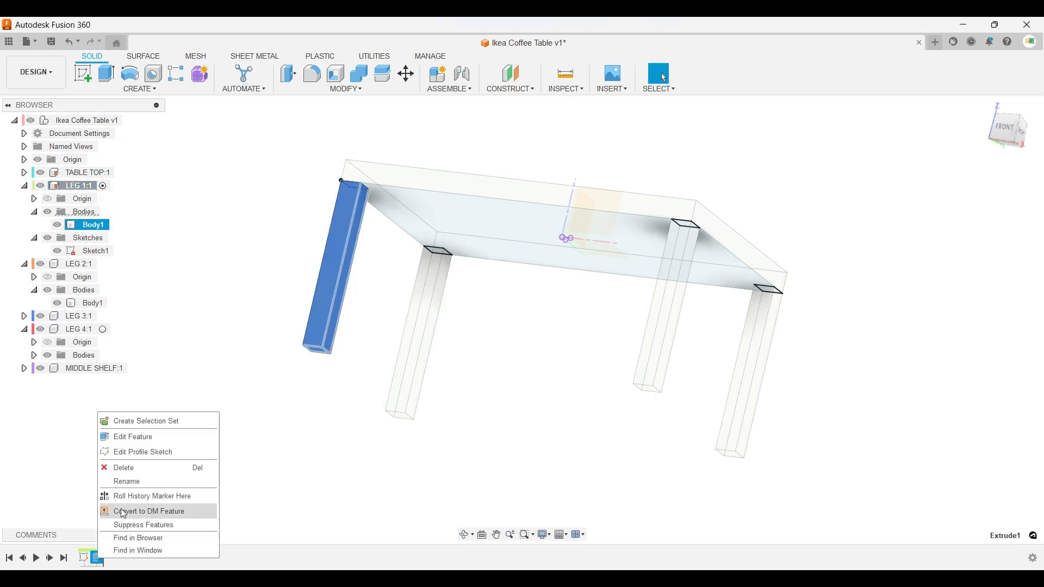
click(148, 438)
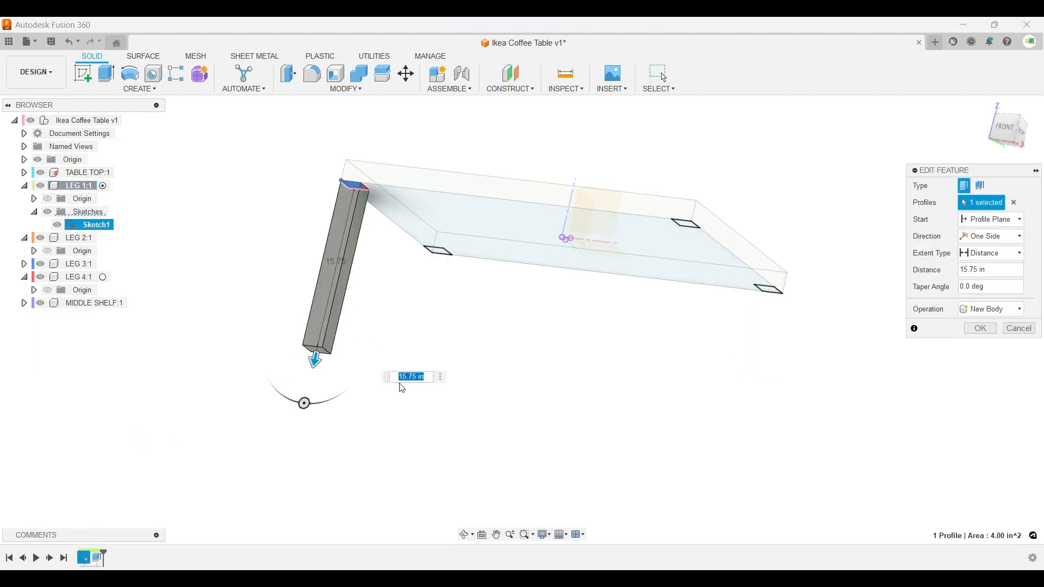
click(409, 377)
drag(407, 376, 399, 374)
text(20)
key(Return)
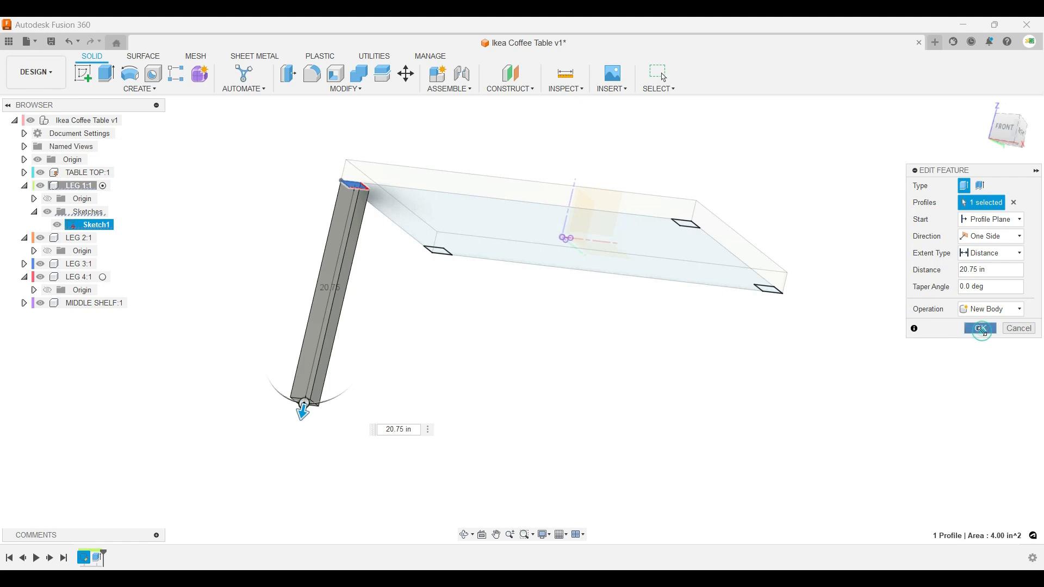
click(981, 329)
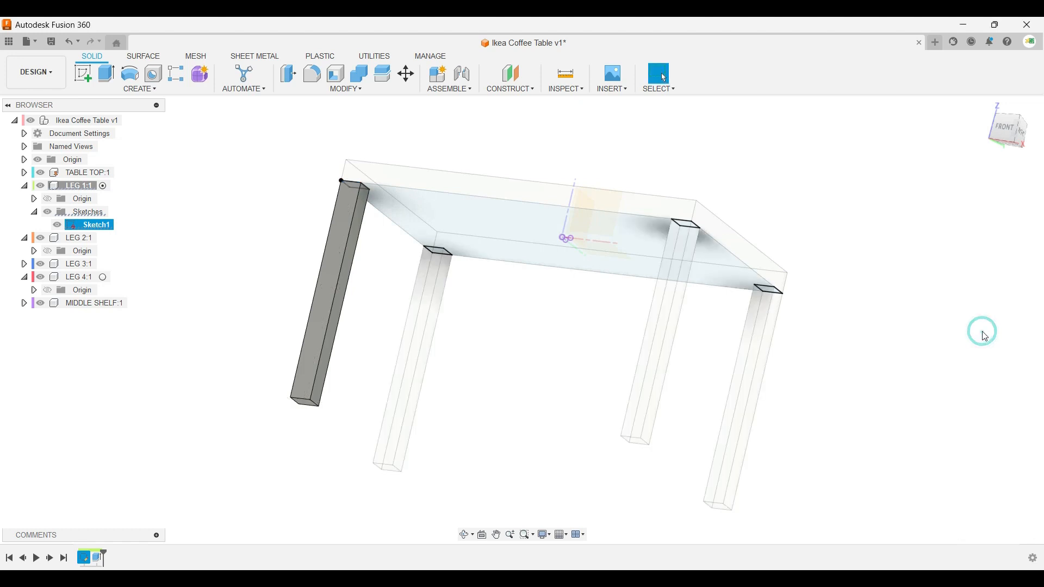
Activate the top-level assembly and check the edge lengths of LEG 4, LEG 2 and LEG 3.
click(128, 120)
shift+middle_drag(484, 272, 337, 264)
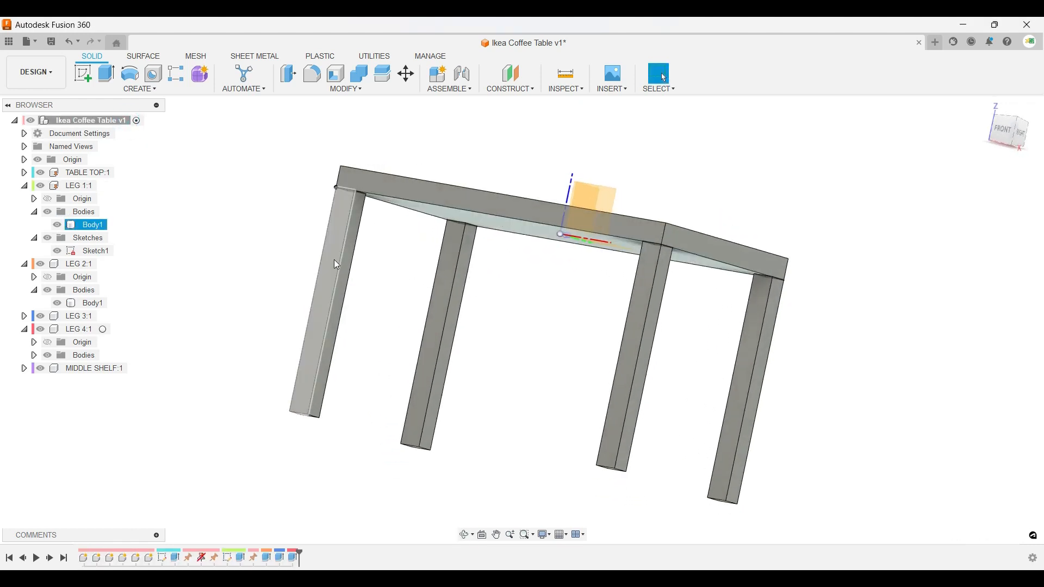
click(454, 284)
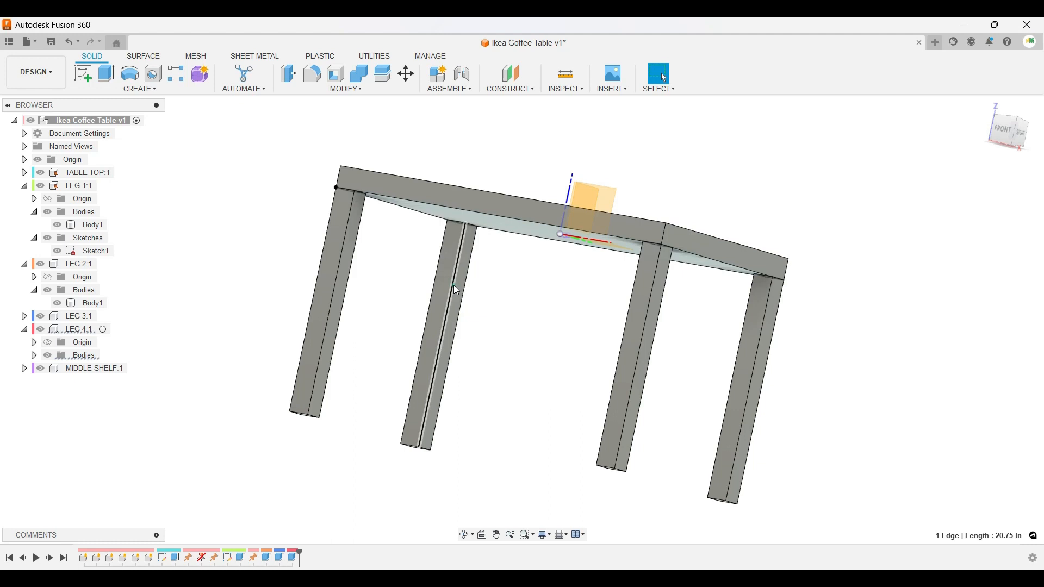
click(644, 336)
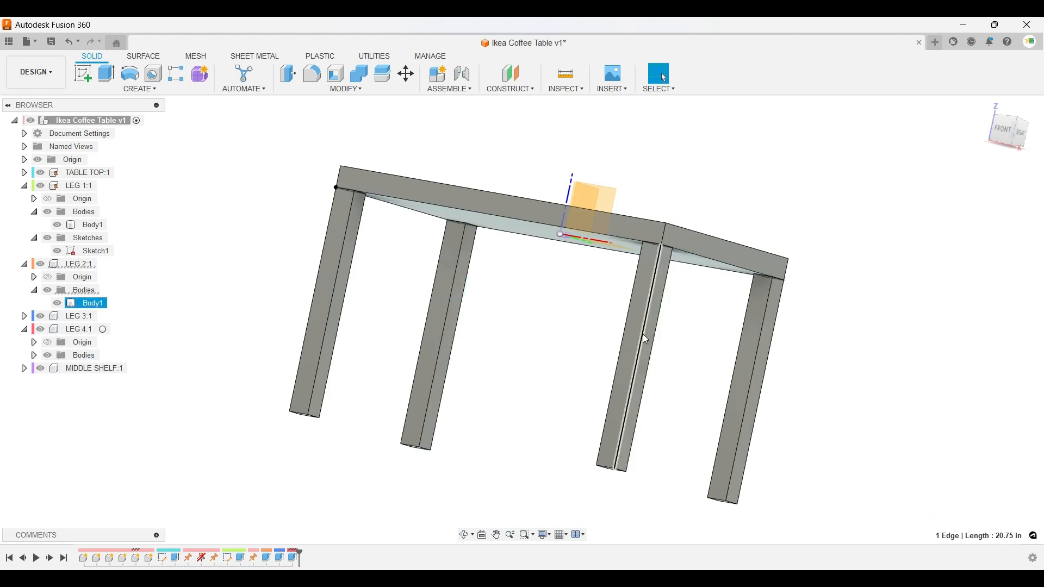
click(759, 335)
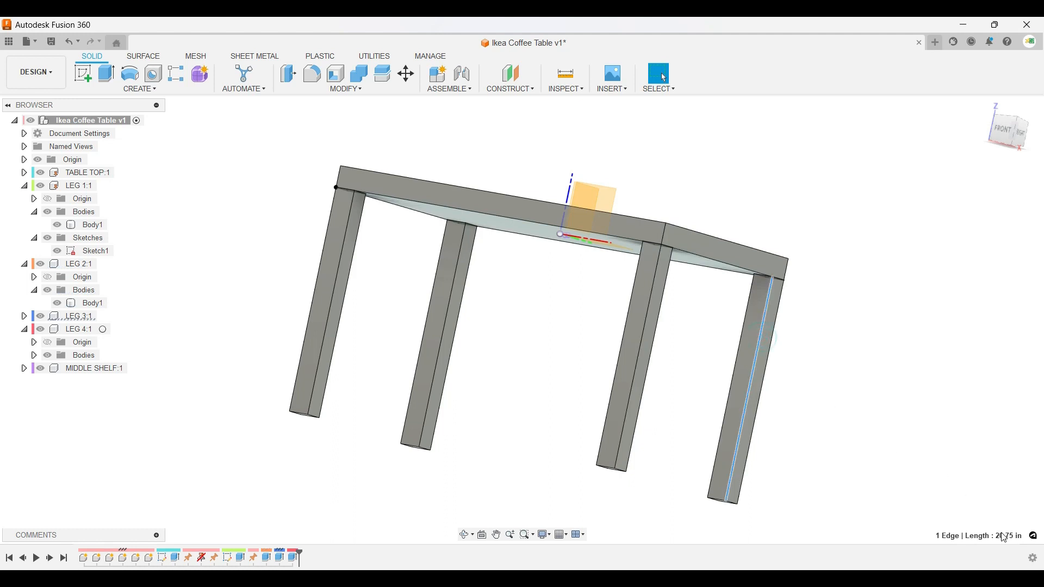
click(868, 377)
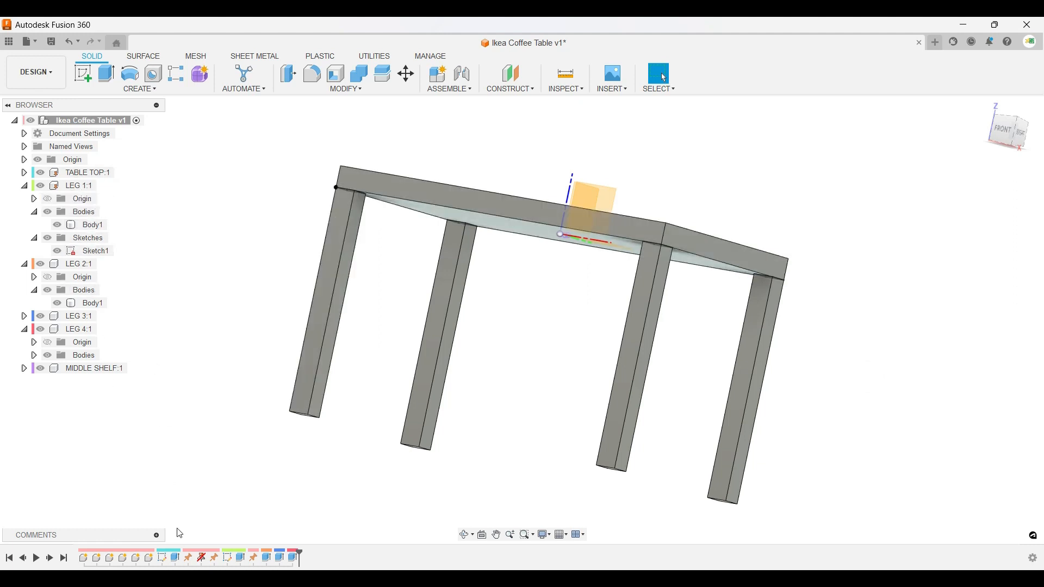
click(104, 186)
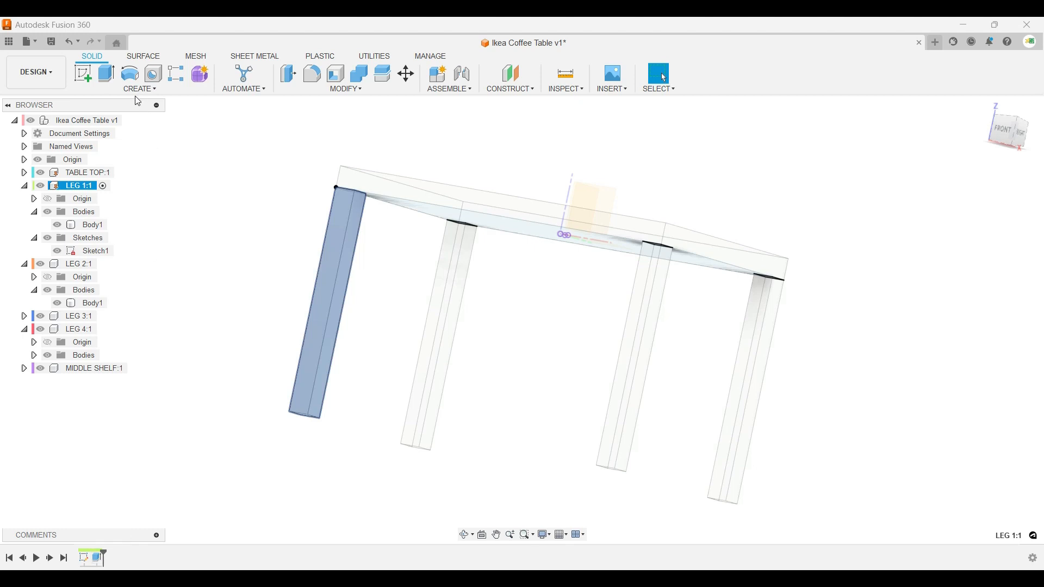
click(131, 120)
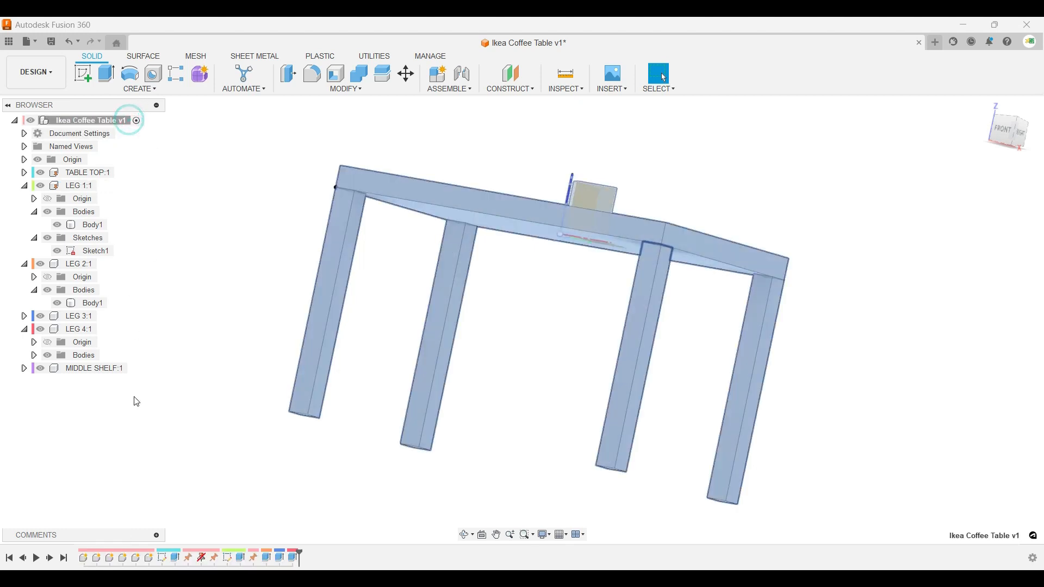
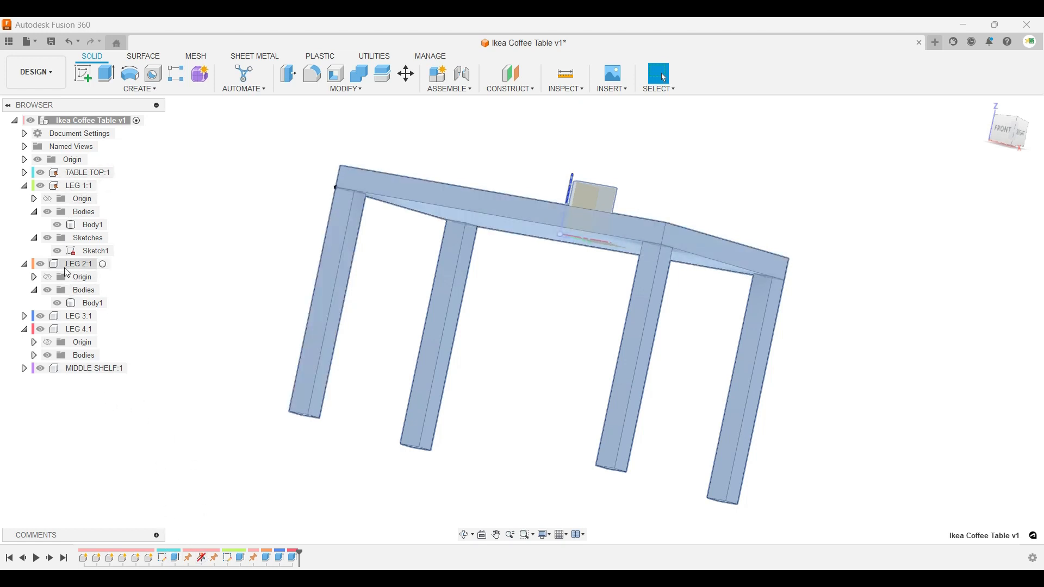
Activate LEG 1, set its extrusion distance to 15.75 in, and reactivate the top-level assembly.
click(103, 186)
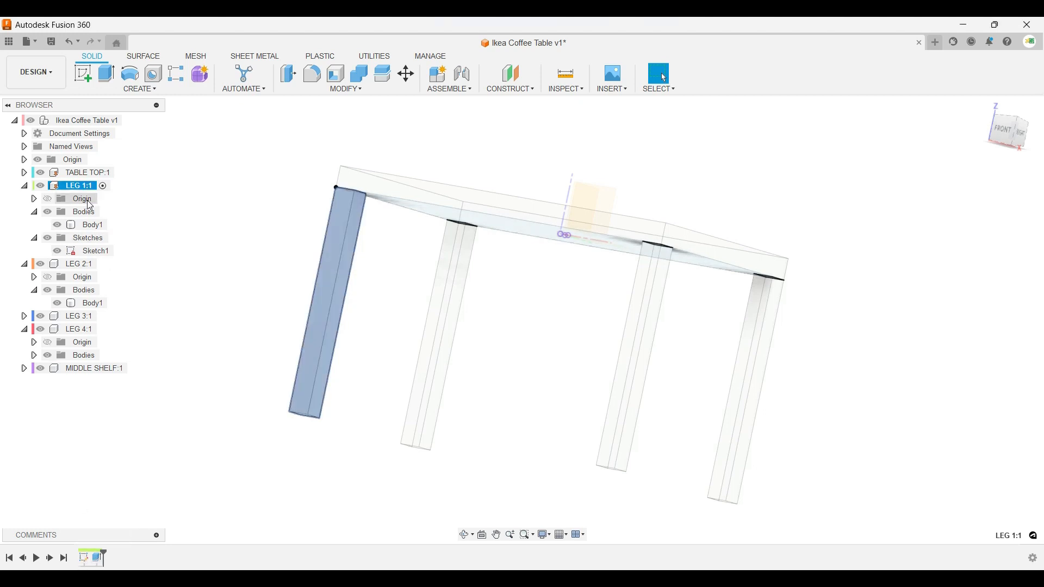
right_click(95, 556)
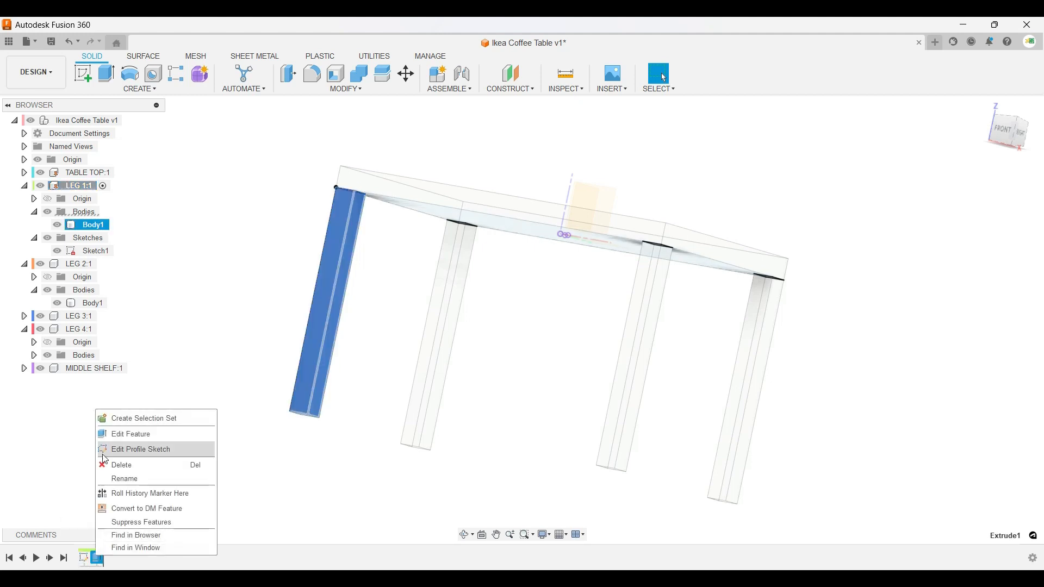
click(126, 434)
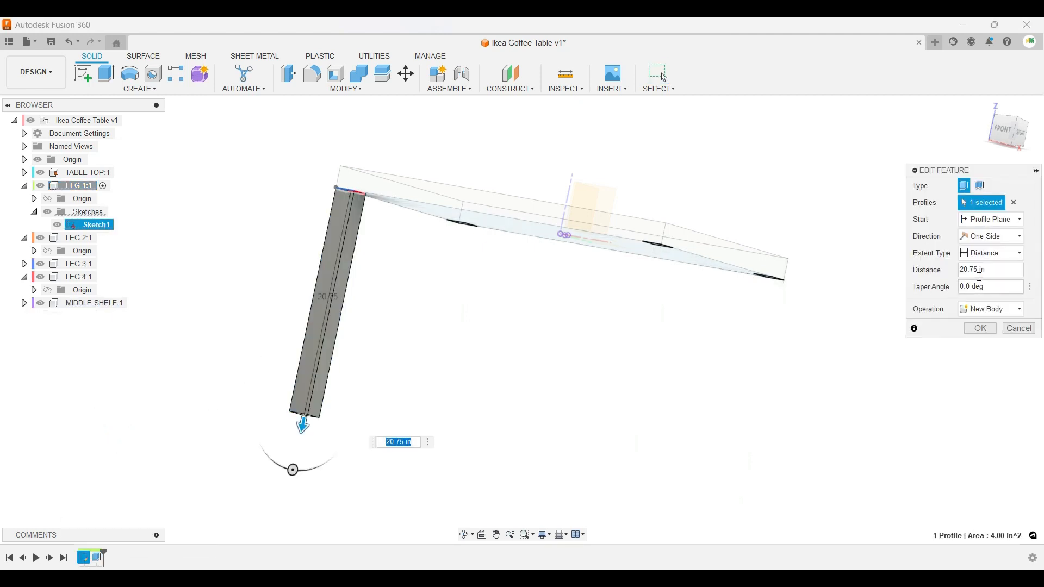
click(972, 269)
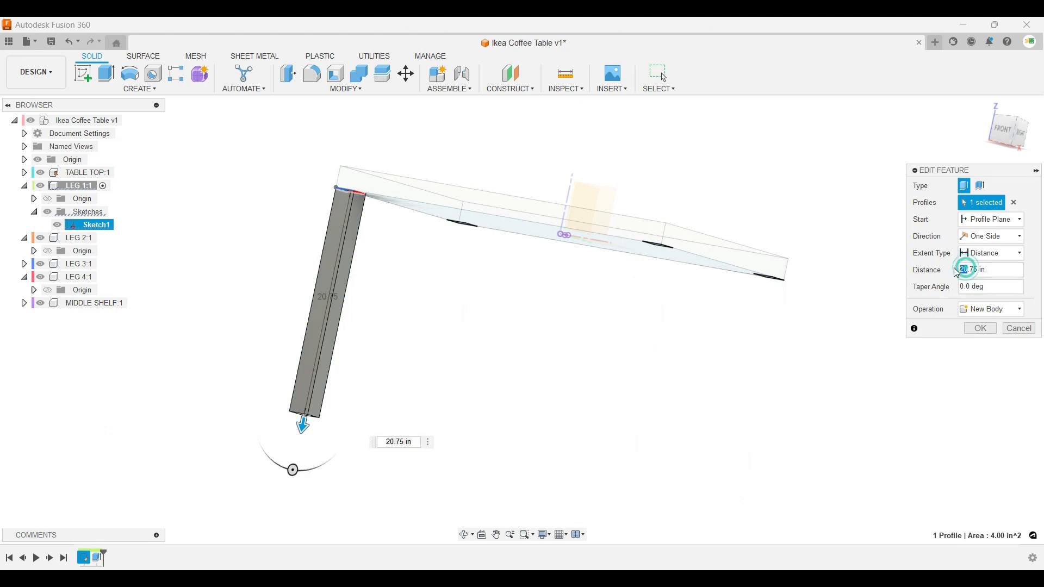
text(15)
key(Return)
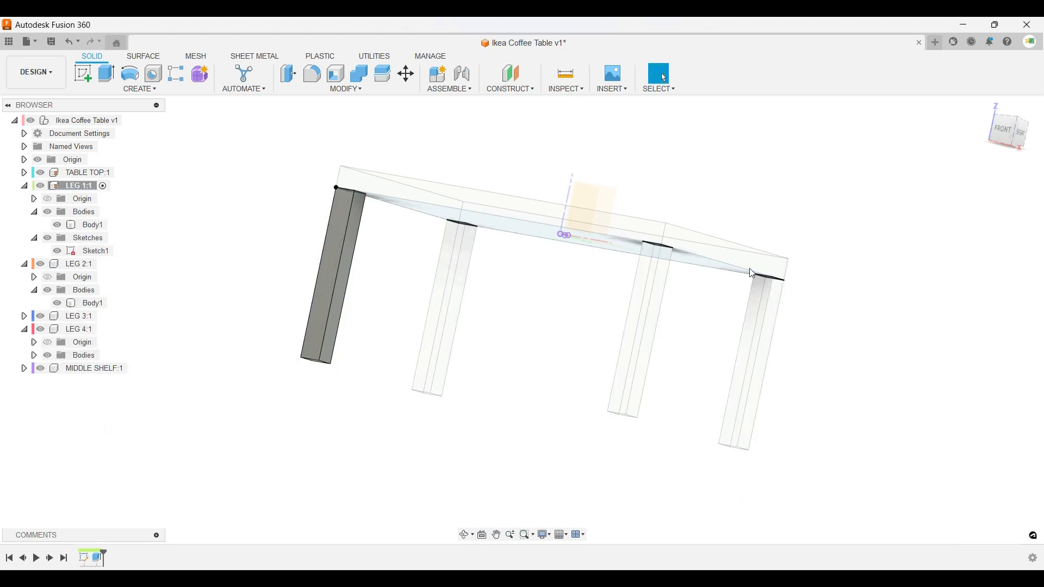
click(128, 121)
click(127, 120)
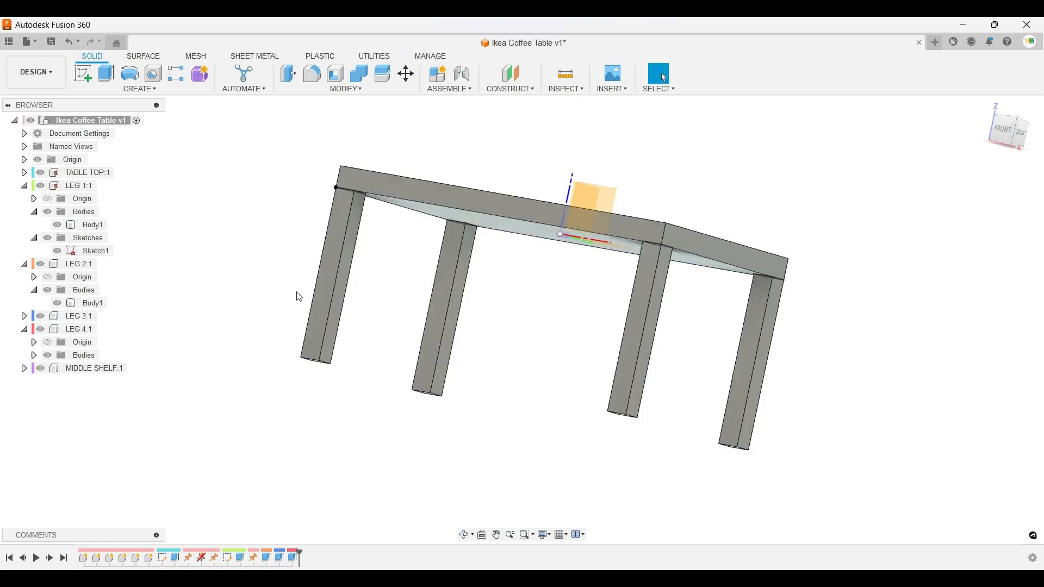
Hide the corner-square sketch that belongs to the LEG 1 component.
shift+middle_drag(300, 297, 321, 296)
shift+middle_drag(395, 179, 406, 241)
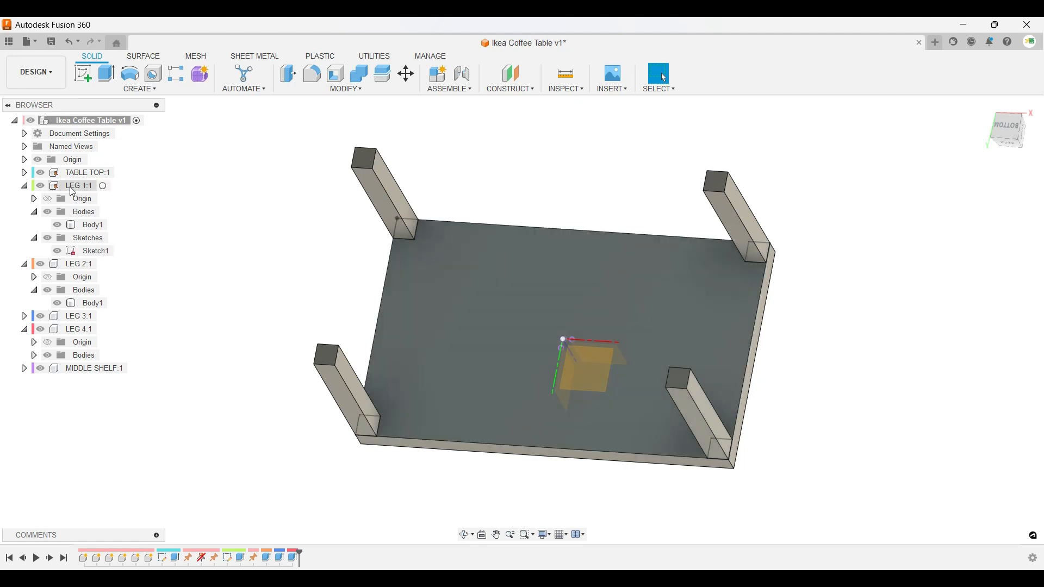
click(62, 252)
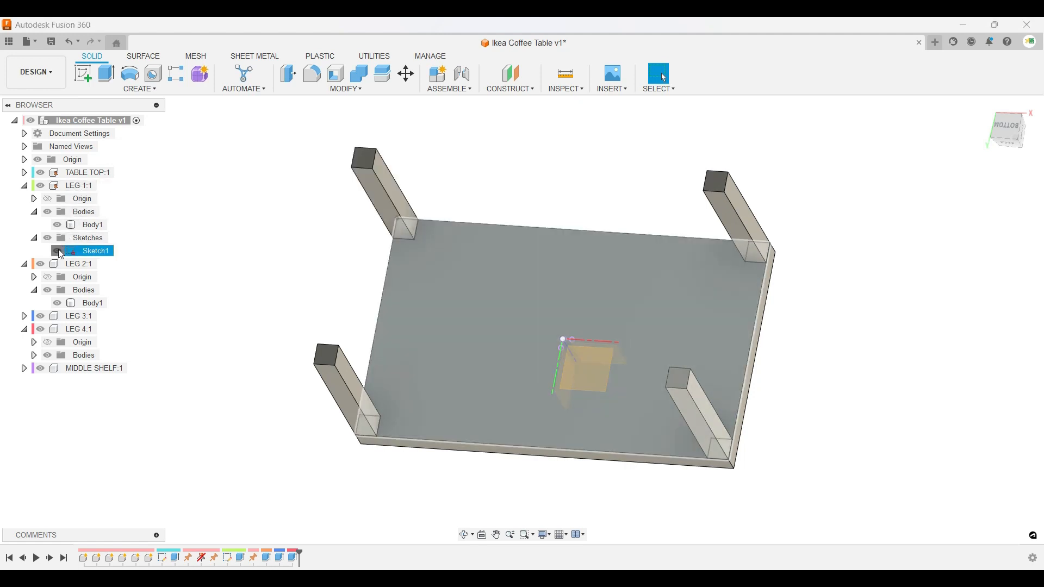
click(58, 251)
click(211, 272)
mouse_move(484, 265)
shift+middle_down()
mouse_move(496, 340)
mouse_move(467, 359)
shift+middle_up()
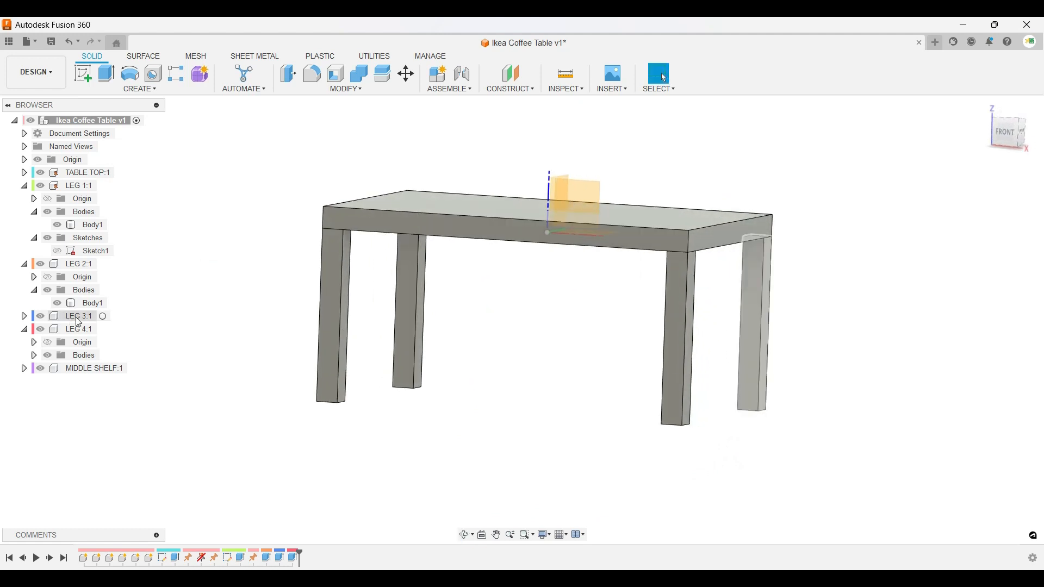
Ground the LEG 3, LEG 4 and LEG 2 components.
click(82, 316)
right_click(84, 319)
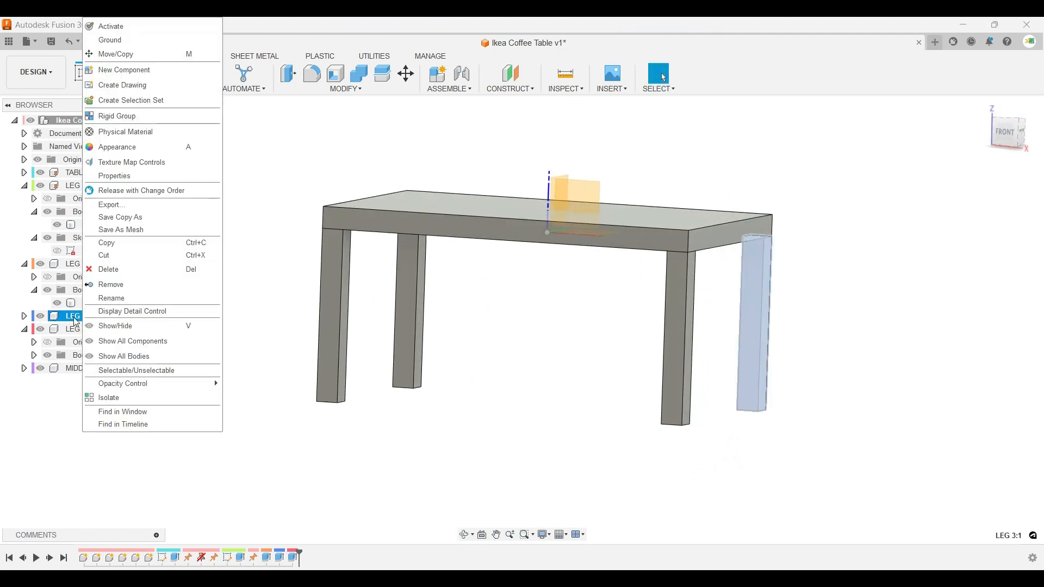
click(140, 40)
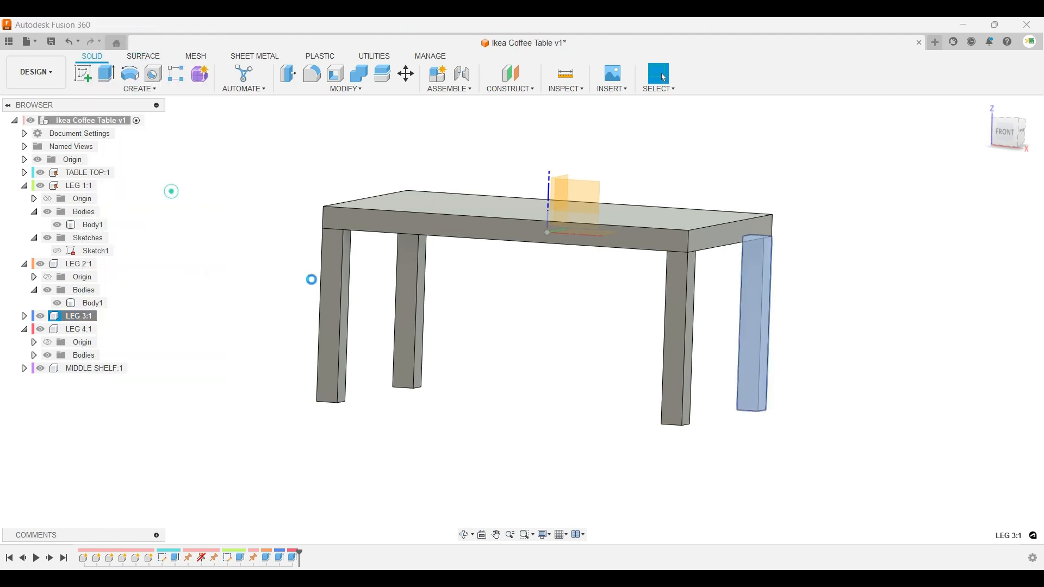
right_click(88, 331)
click(163, 42)
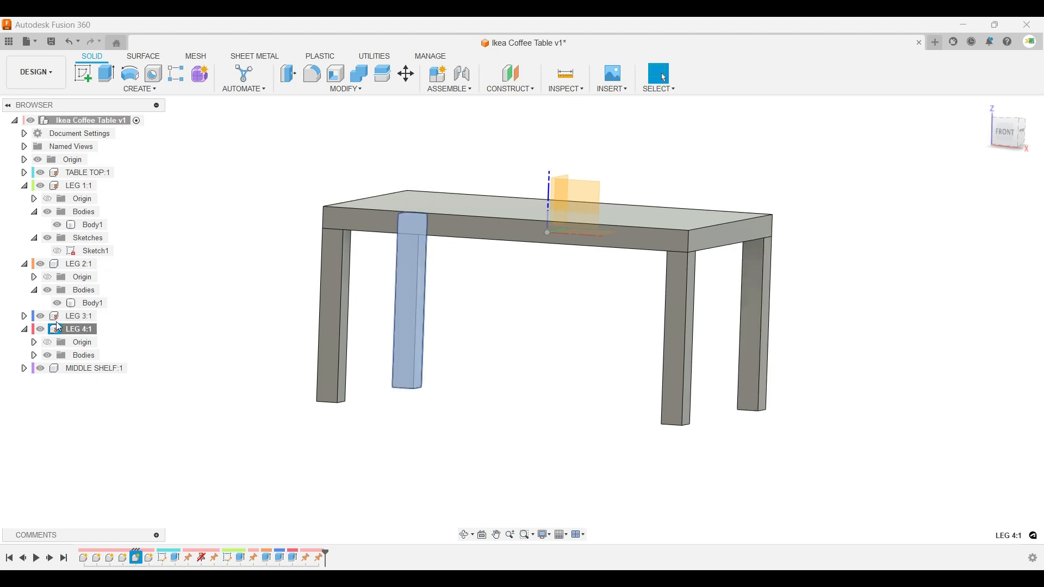
right_click(63, 268)
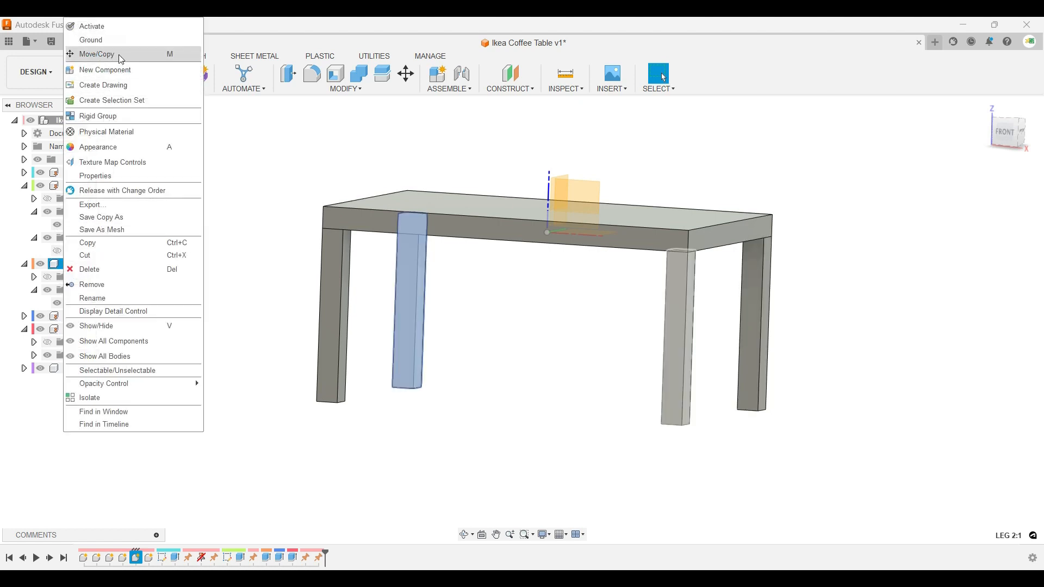
click(121, 41)
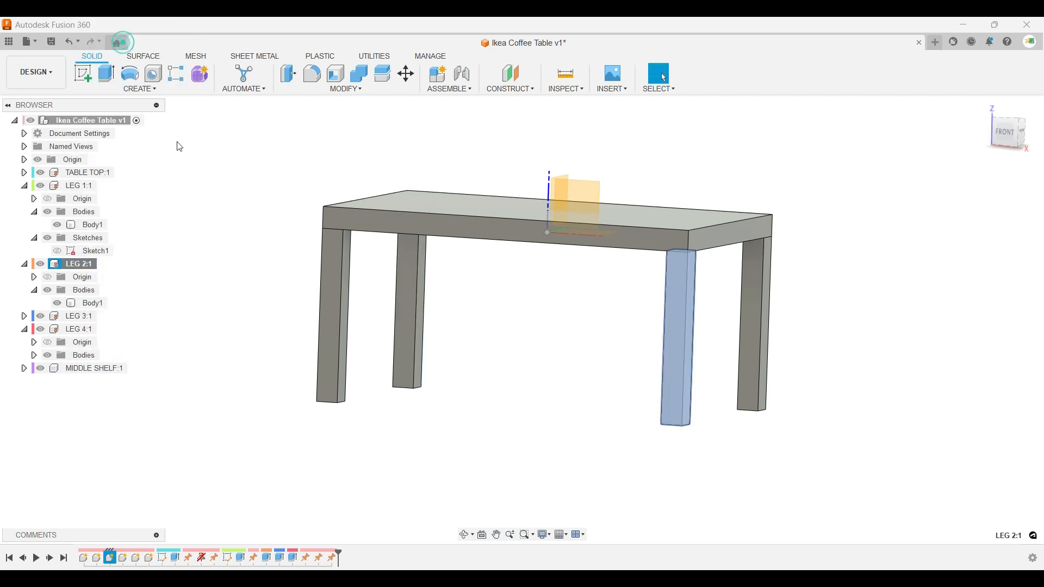
Save the coffee table design as a new version and return the model to its home view.
click(199, 300)
key(ctrl+s)
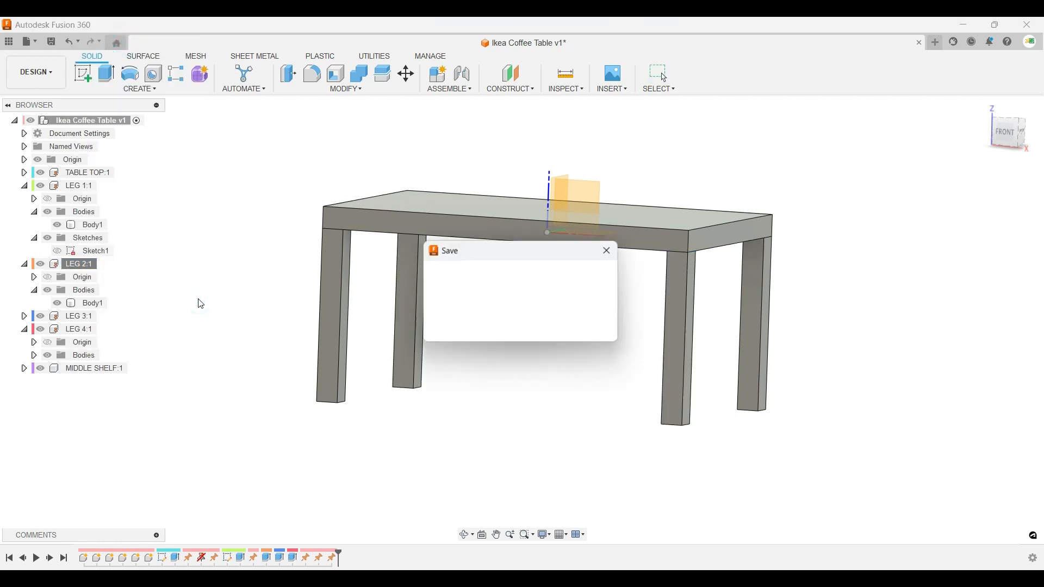
click(526, 341)
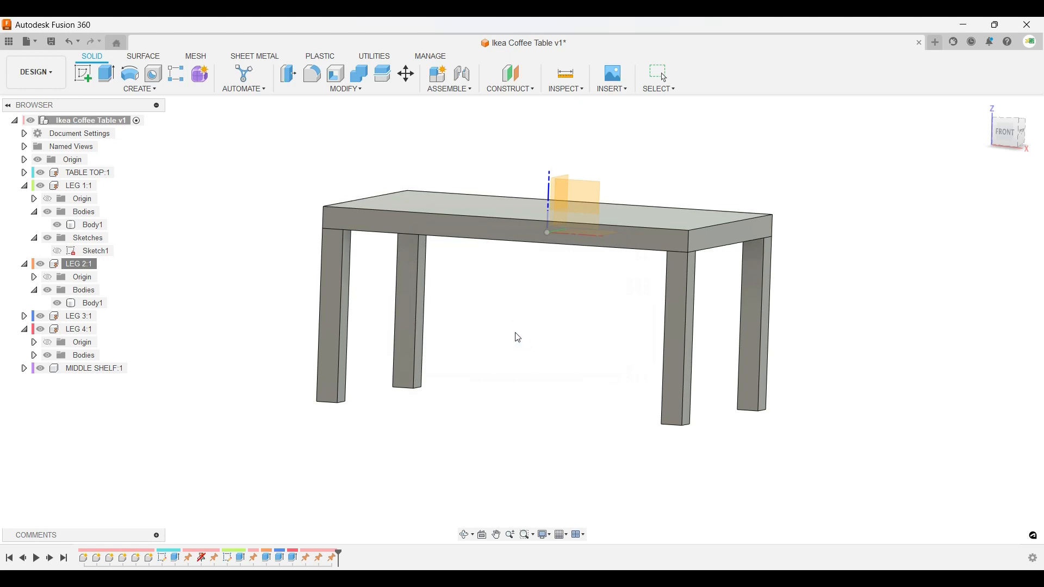
shift+middle_drag(532, 322, 510, 328)
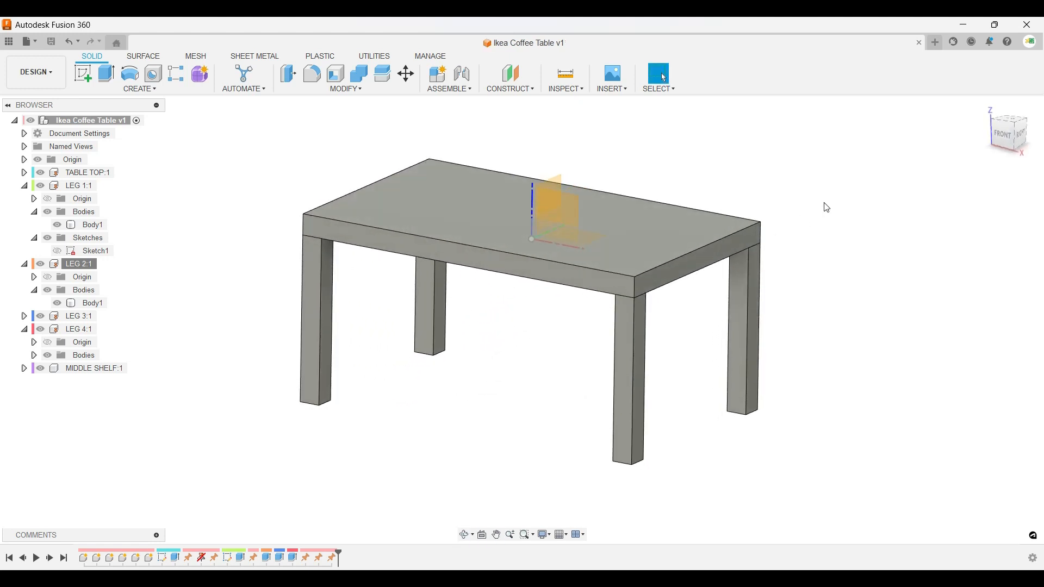
click(987, 110)
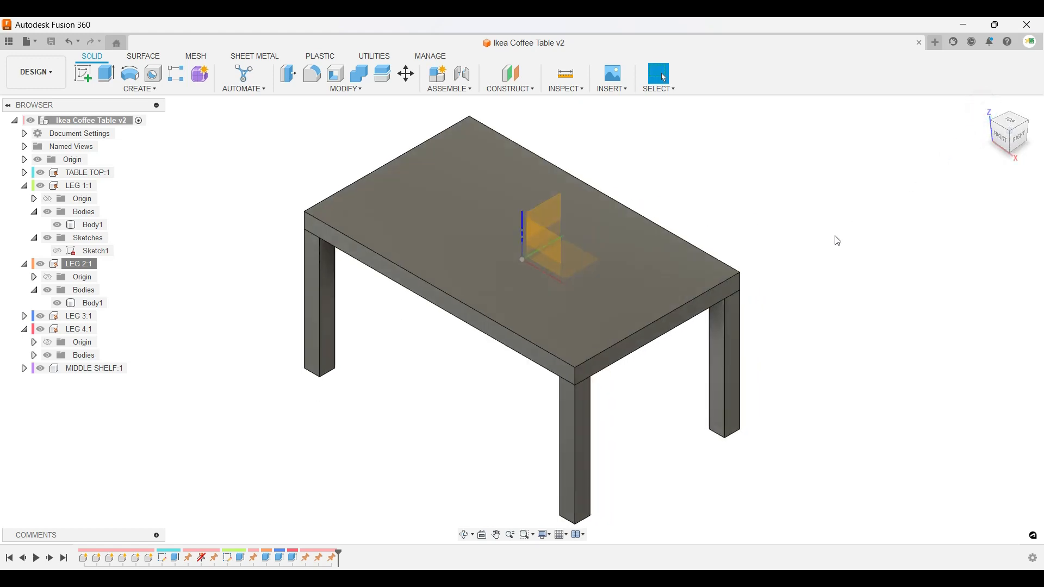
shift+middle_drag(403, 329, 432, 333)
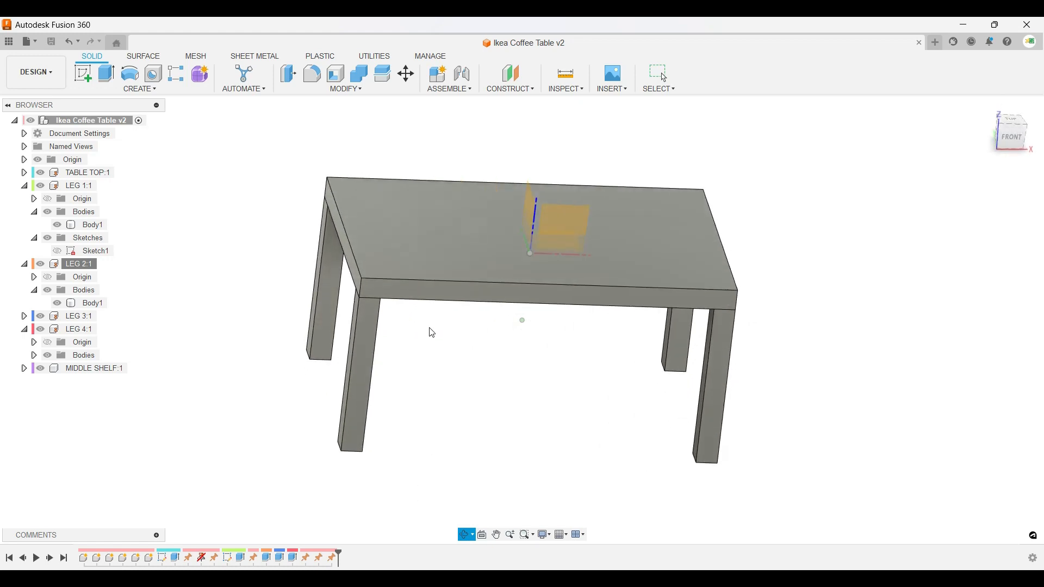
Switch to the browser and examine the enlarged LACK dimension drawing for the middle shelf's position, then return to Fusion 360.
mouse_move(535, 577)
click(459, 517)
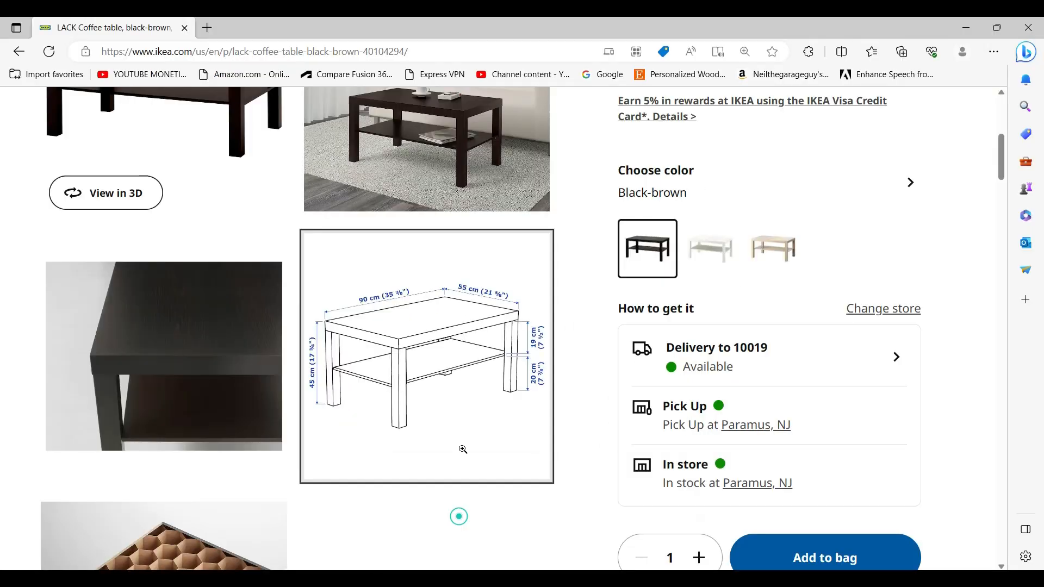
click(463, 368)
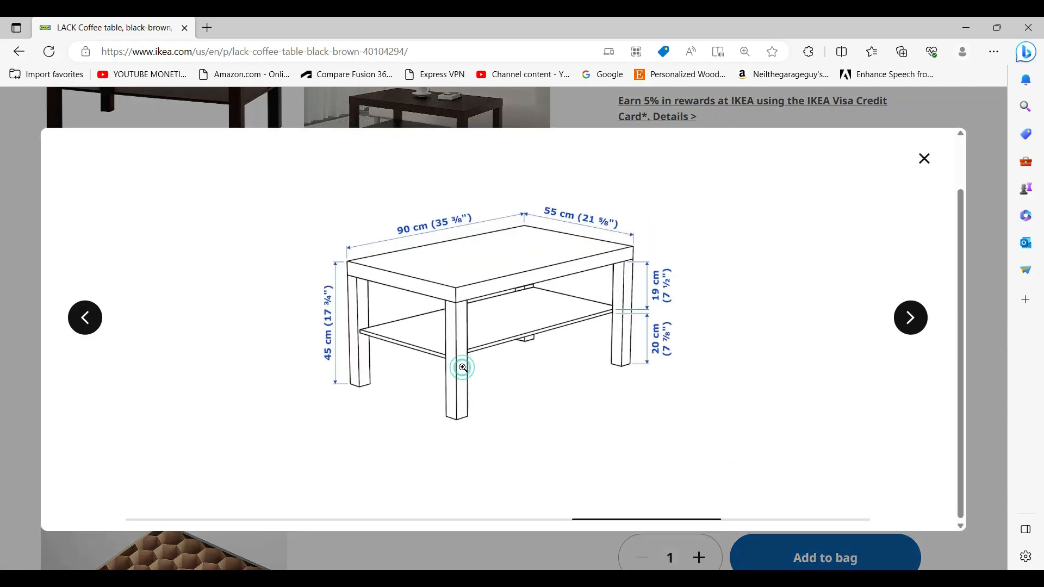
click(541, 330)
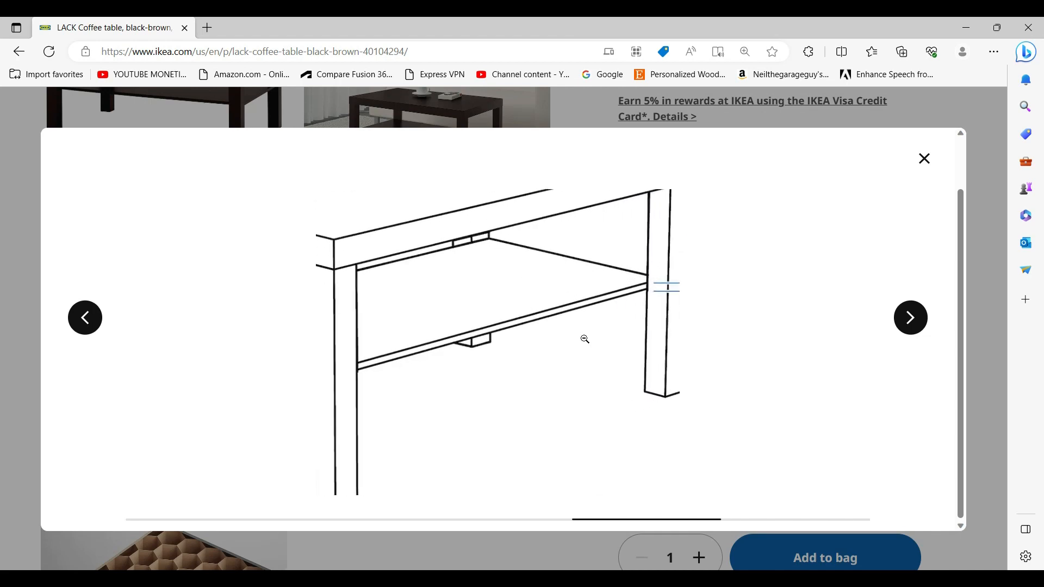
click(784, 535)
click(796, 579)
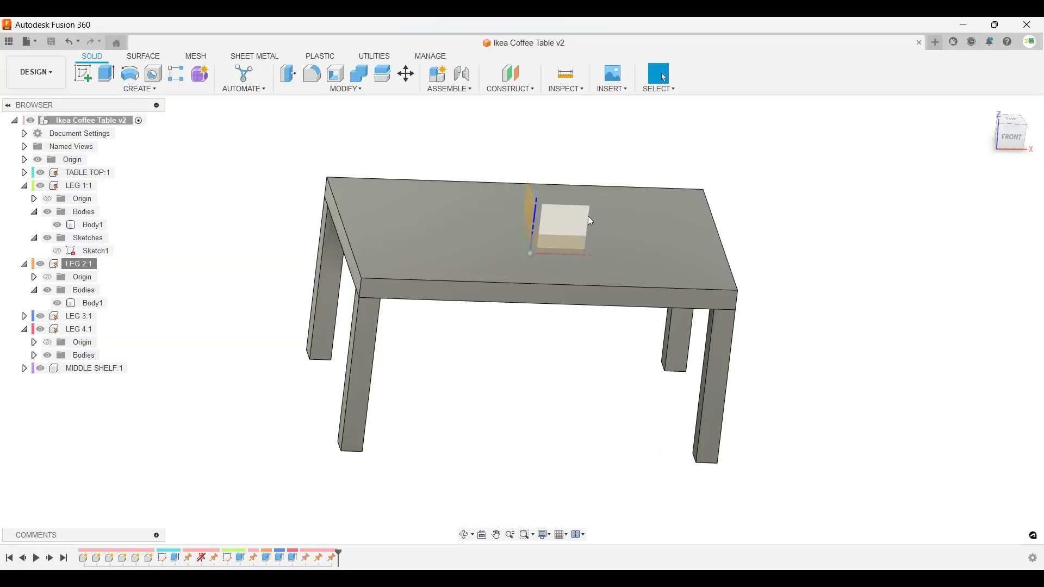
Activate the MIDDLE SHELF component.
click(120, 368)
click(133, 368)
shift+middle_drag(523, 320, 511, 256)
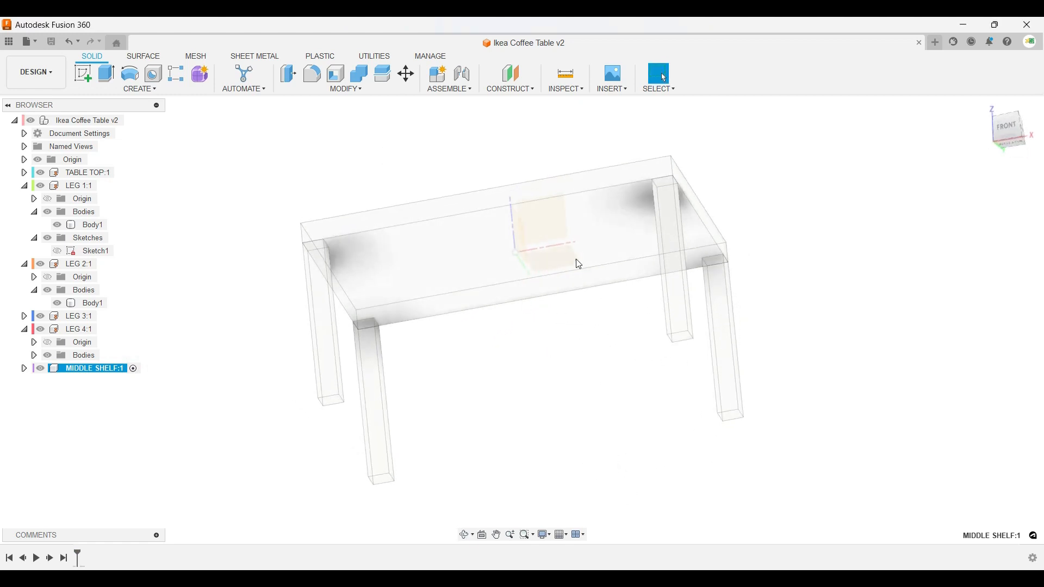
shift+middle_drag(555, 336, 541, 294)
click(138, 120)
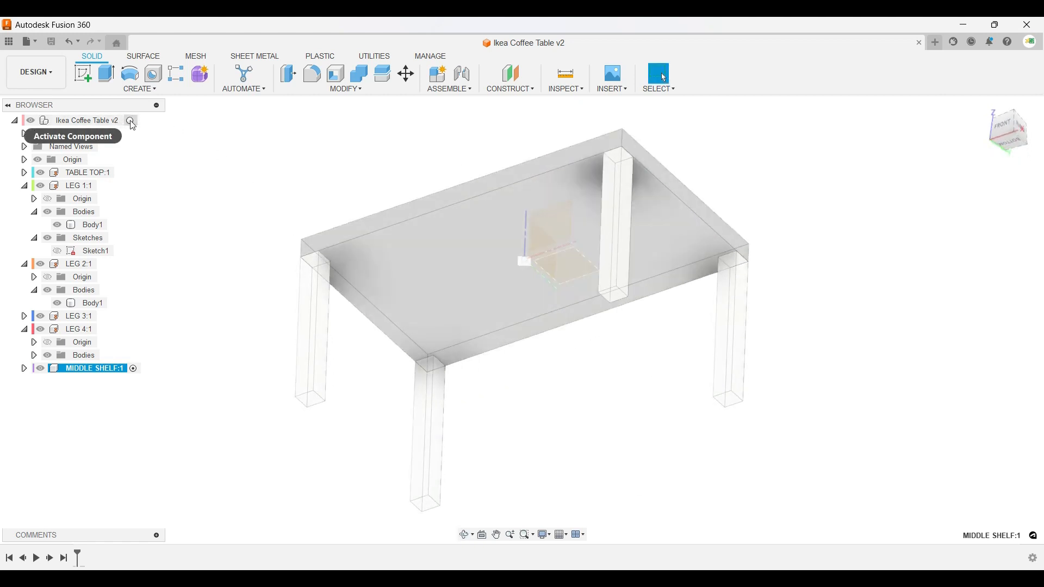
click(465, 242)
shift+middle_drag(547, 349, 543, 375)
click(130, 370)
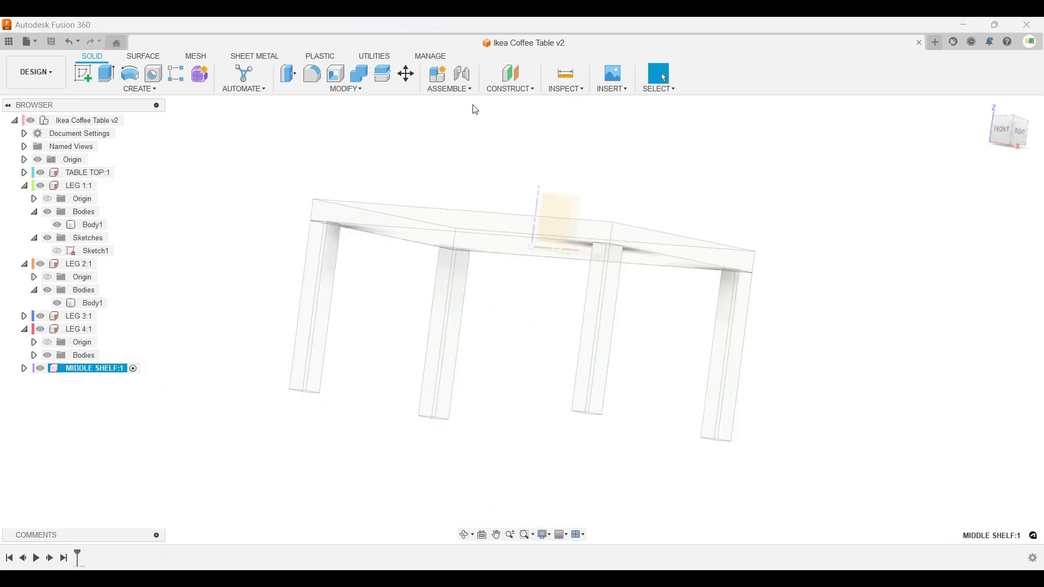
Create an offset construction plane 7.5 in below the underside of the table top.
click(503, 90)
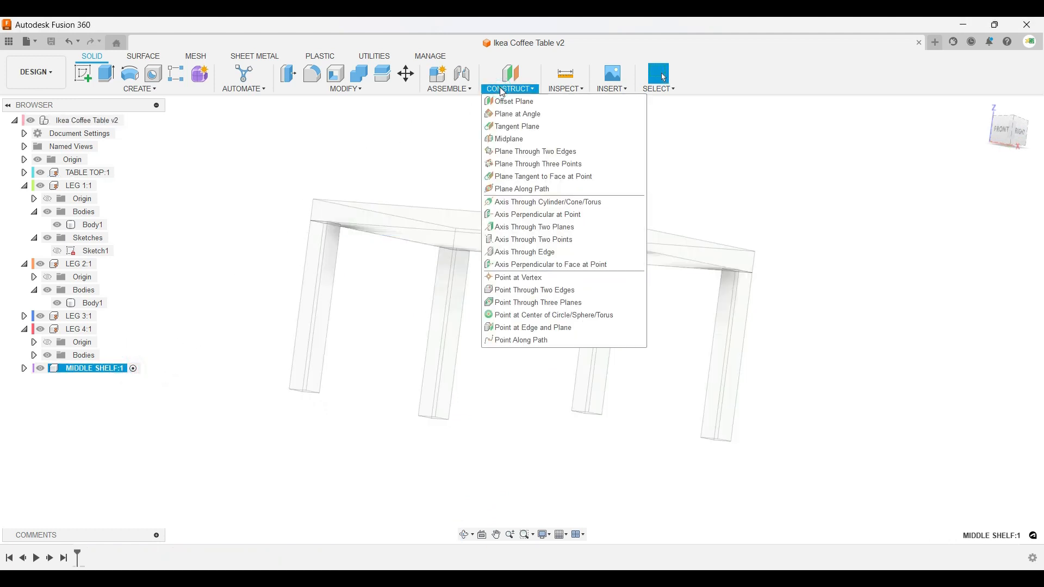
click(507, 101)
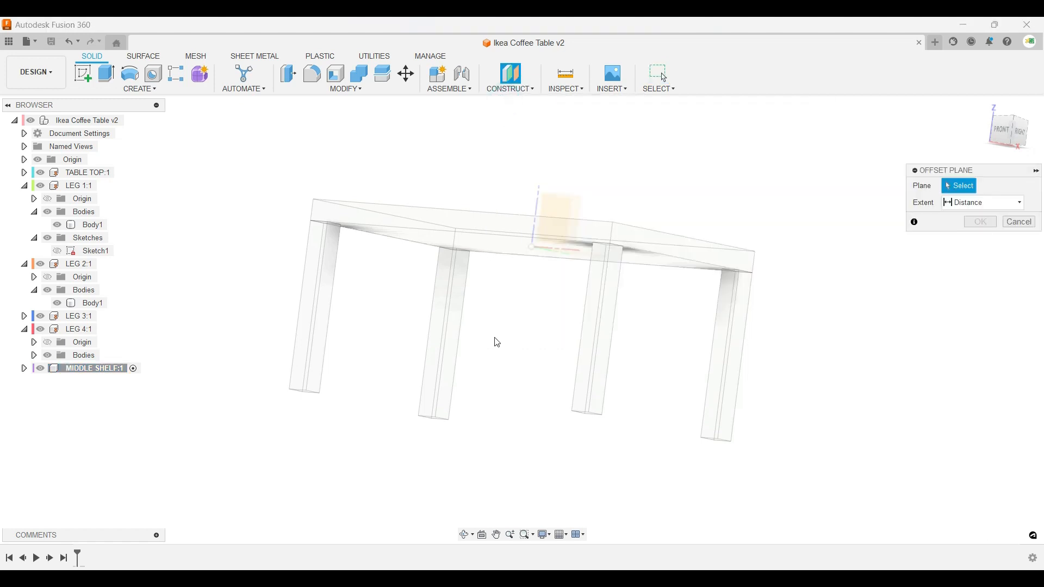
shift+middle_drag(497, 340, 495, 298)
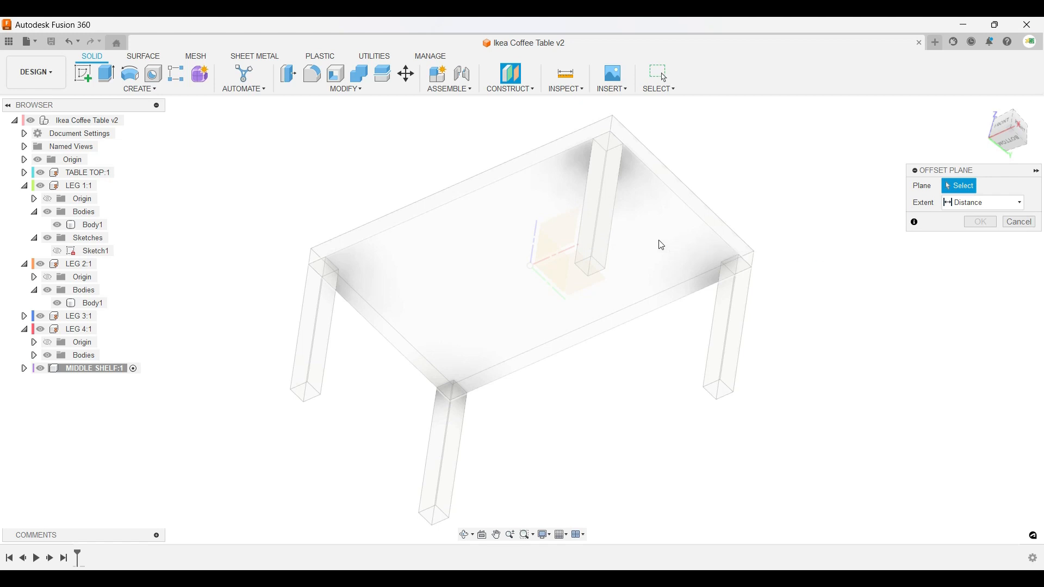
shift+middle_drag(650, 228, 657, 279)
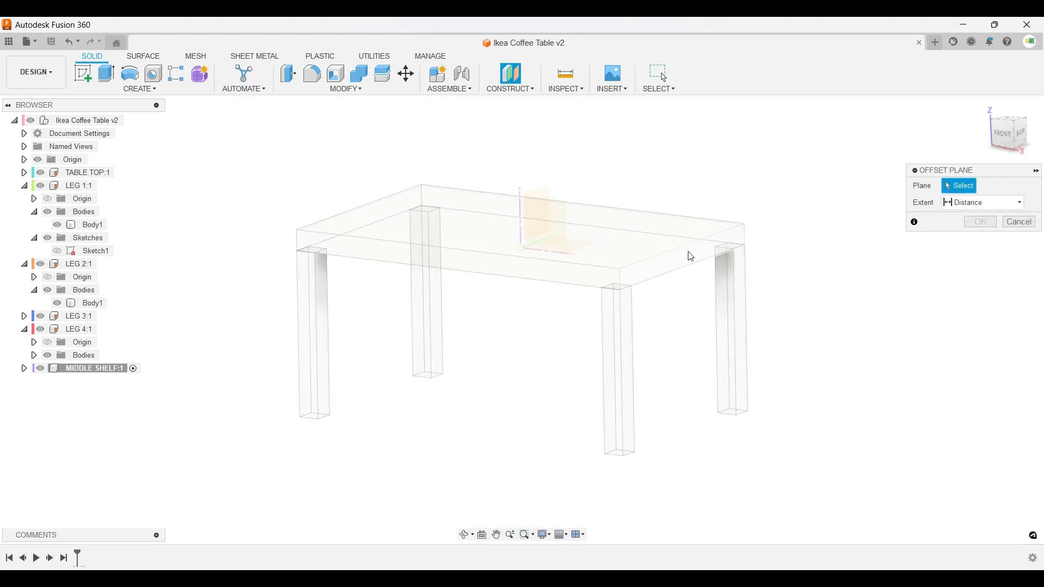
shift+middle_drag(505, 323, 564, 261)
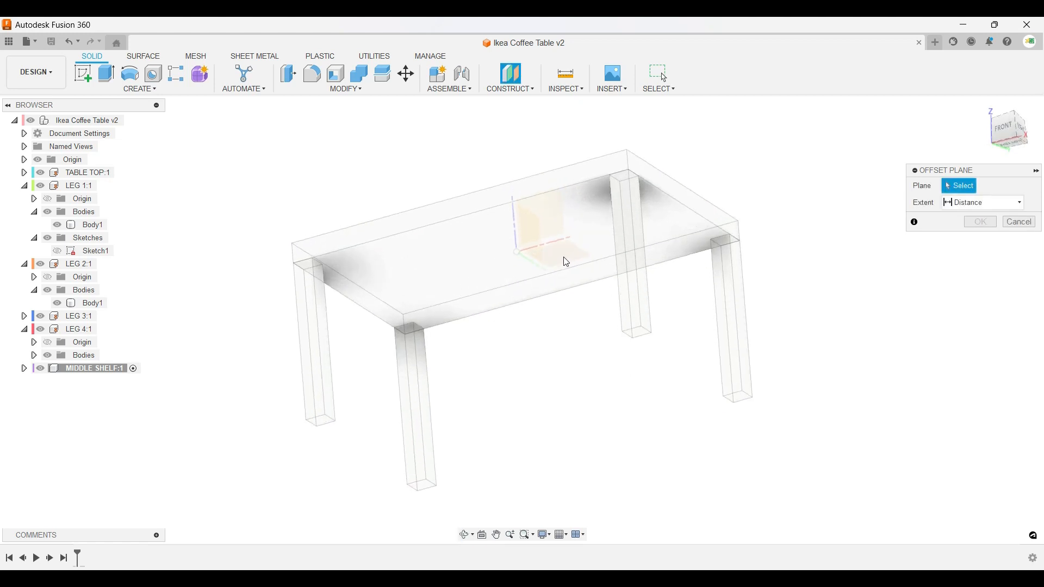
click(594, 234)
mouse_move(530, 270)
shift+middle_down()
mouse_move(540, 285)
mouse_move(523, 278)
shift+middle_up()
drag(509, 262, 525, 337)
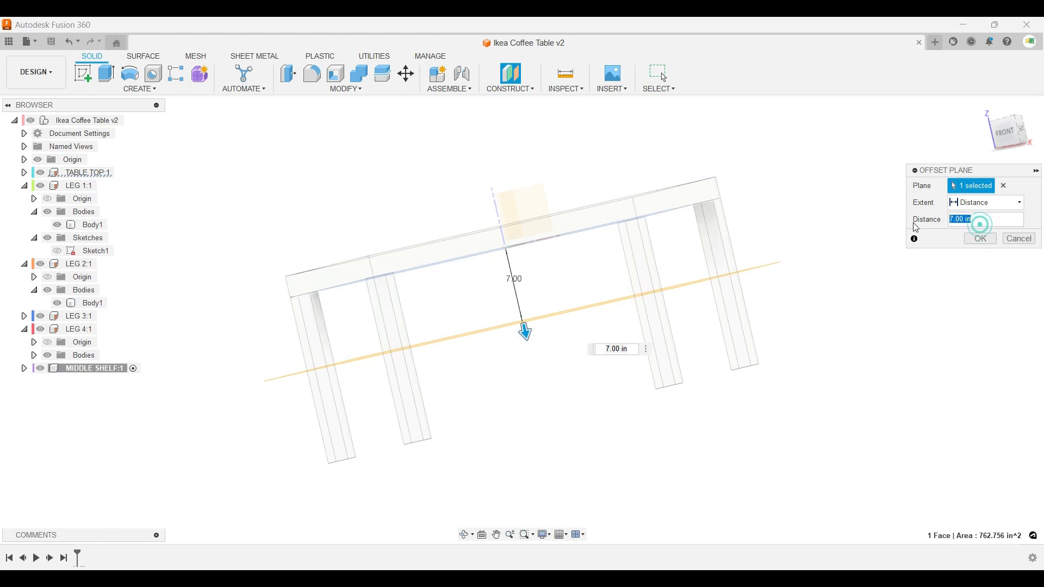
drag(525, 330, 534, 291)
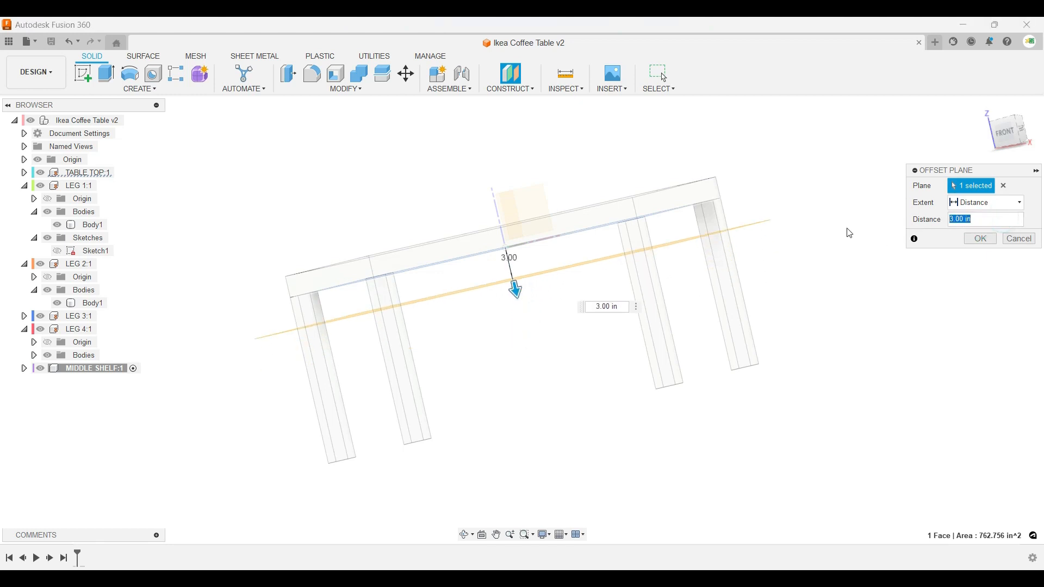
shift+middle_drag(580, 241, 580, 230)
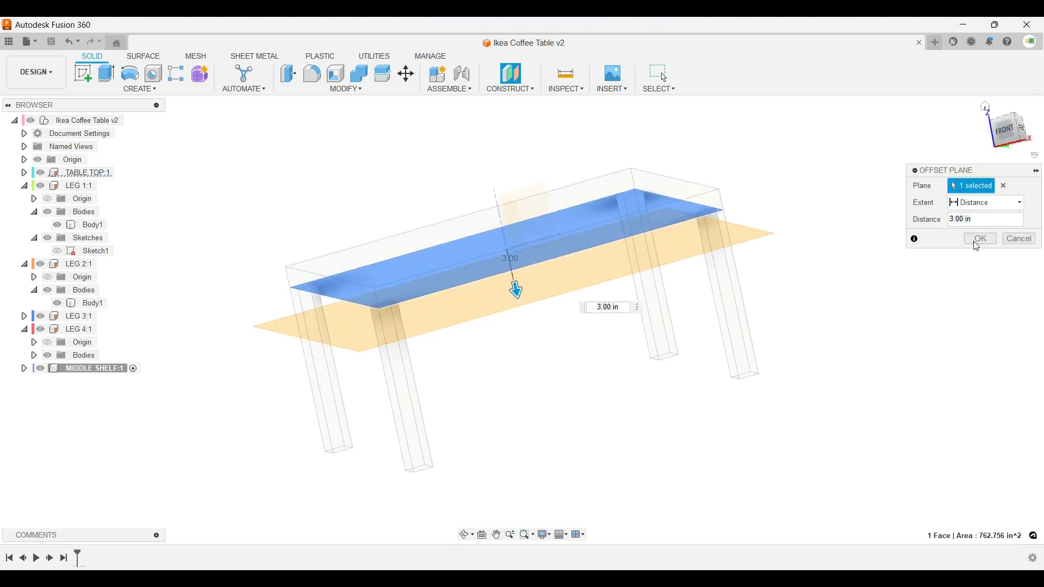
click(983, 225)
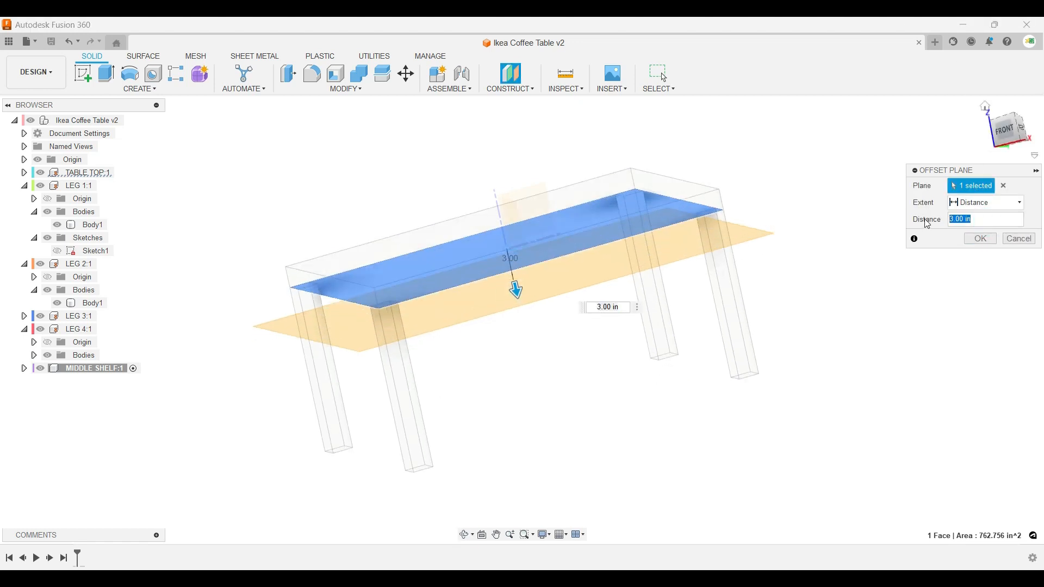
text(7.5)
key(Return)
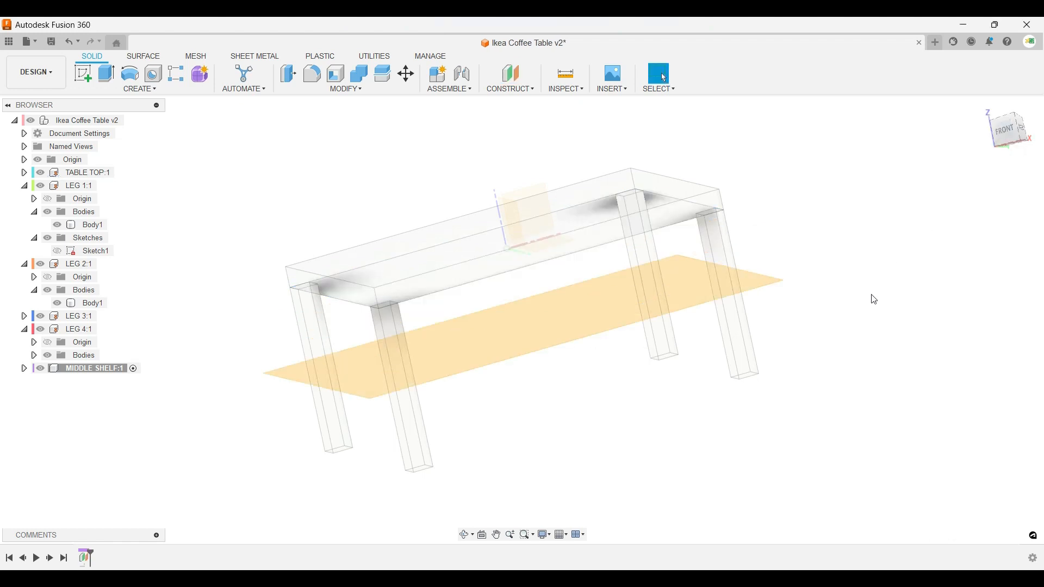
Measure the distance between the offset plane and the underside of the table top.
shift+middle_drag(728, 271, 716, 303)
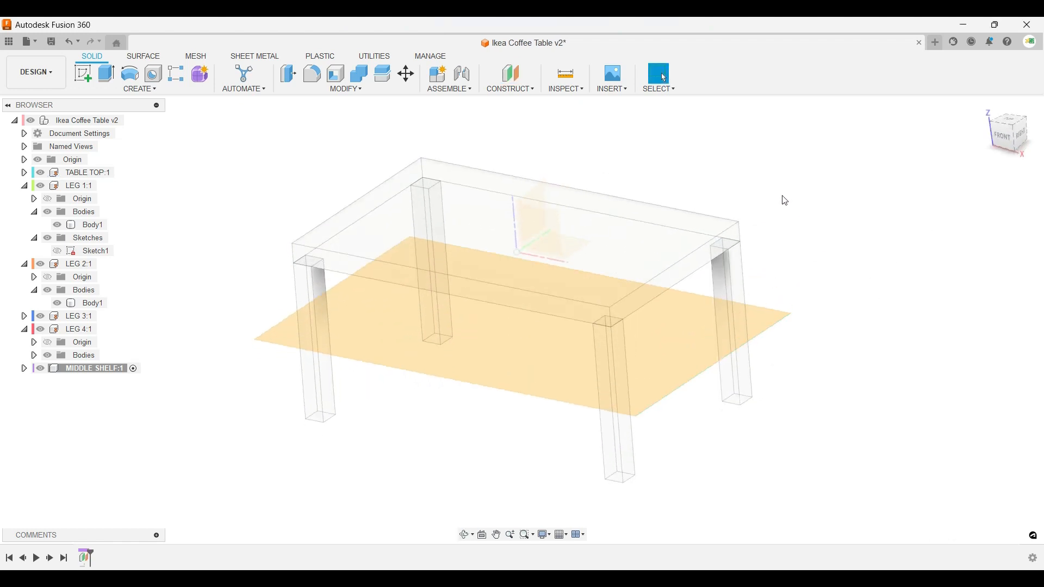
click(577, 86)
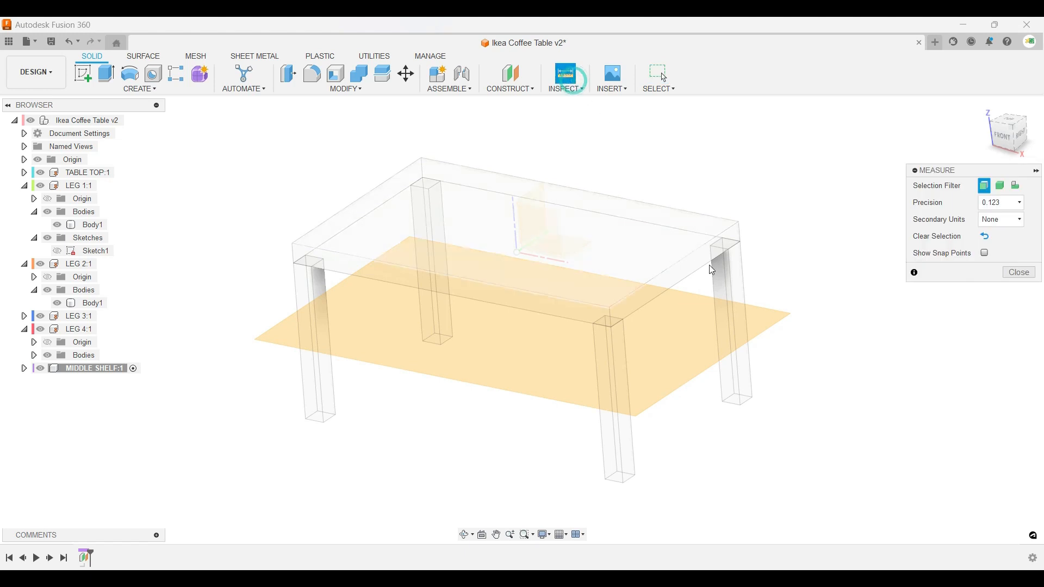
click(698, 327)
shift+middle_drag(641, 344, 611, 300)
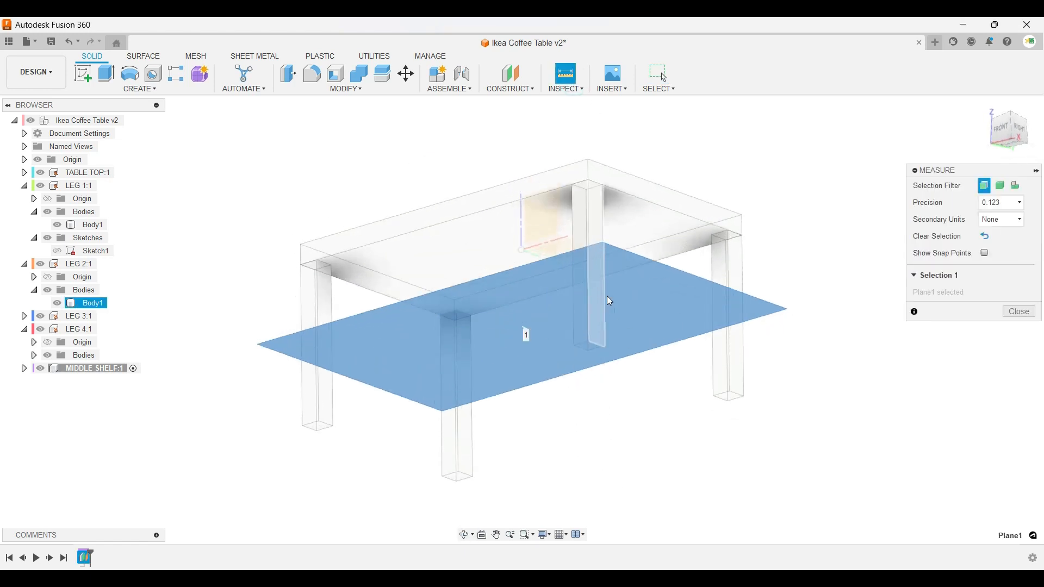
click(648, 235)
shift+middle_drag(643, 235, 554, 317)
key(Escape)
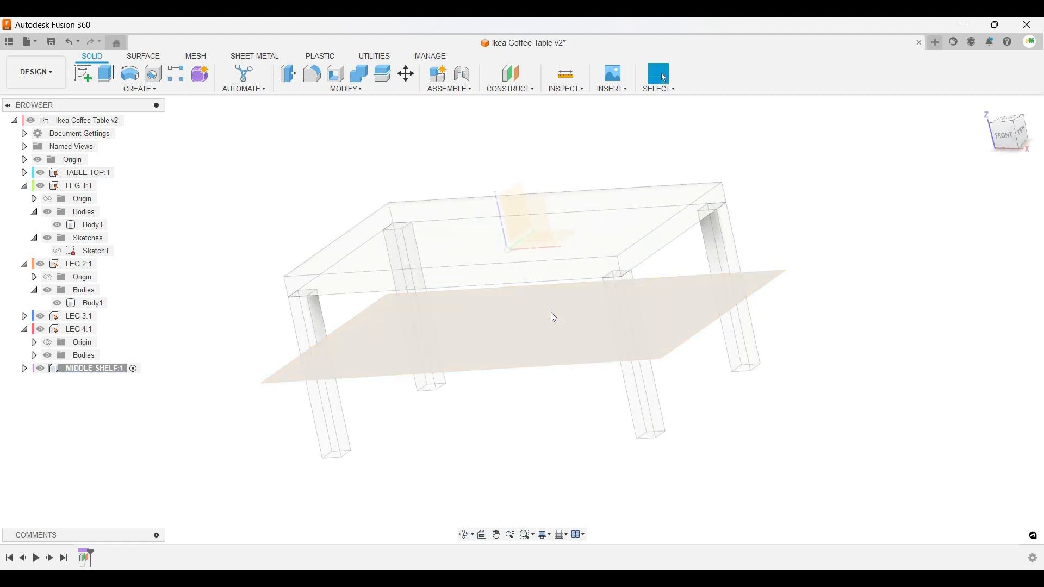
Examine how the offset plane meets the legs, selecting outer side faces including those of LEG 1 and LEG 4, then clear the selection.
click(553, 314)
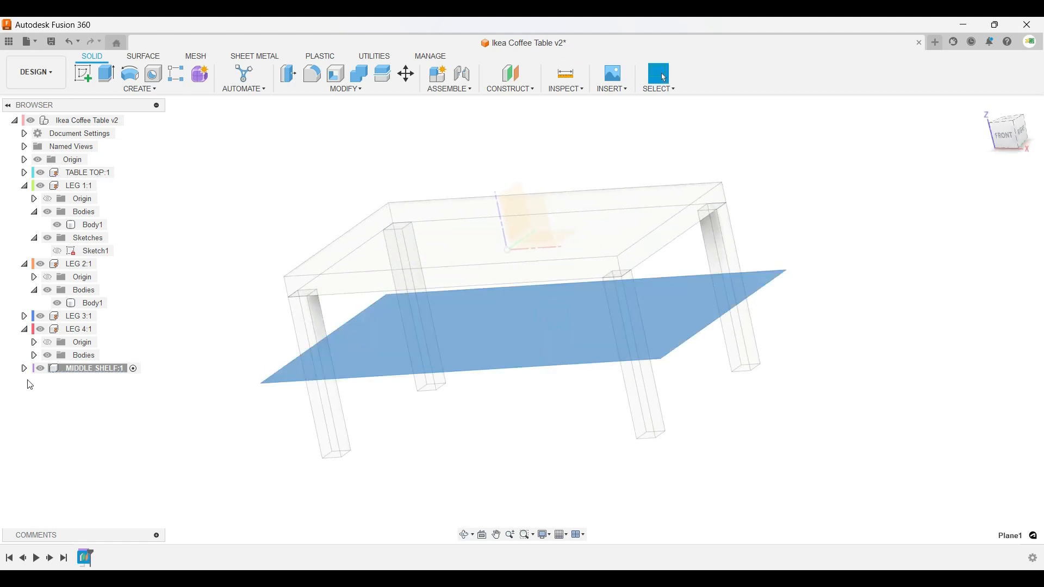
shift+middle_drag(443, 343, 331, 266)
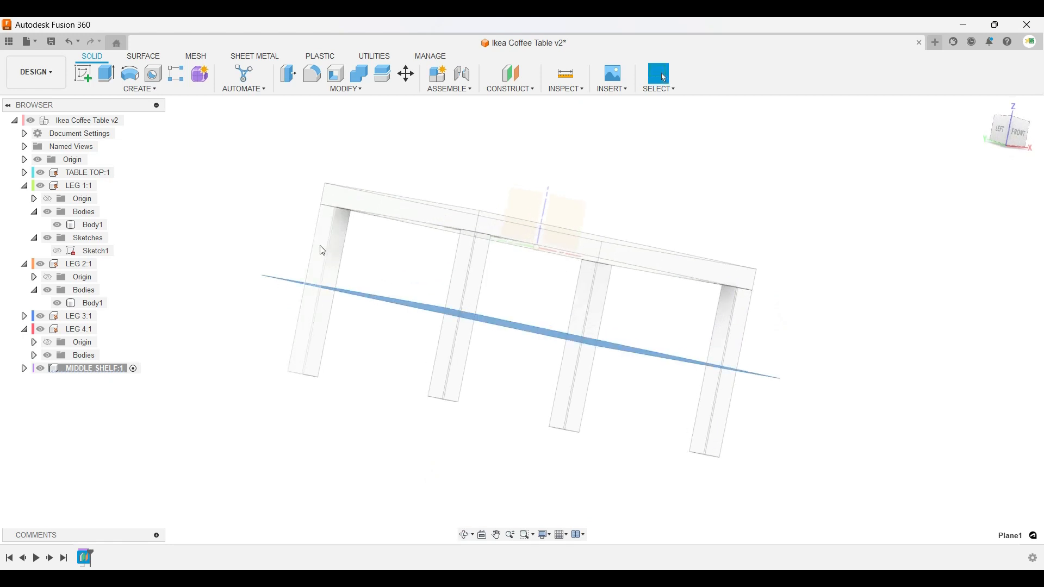
shift+middle_drag(745, 320, 723, 304)
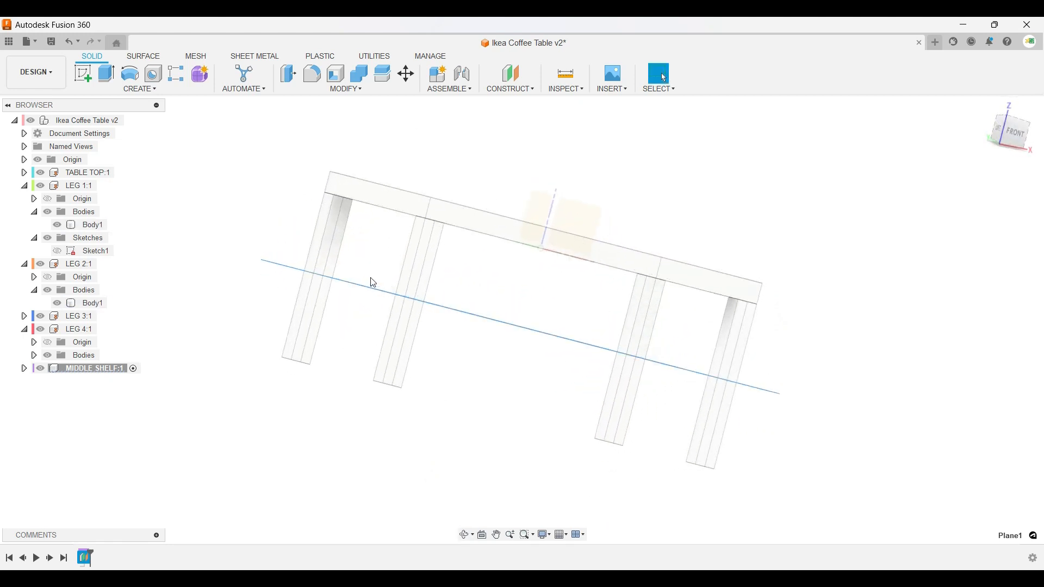
scroll(406, 278, up, 4)
click(408, 276)
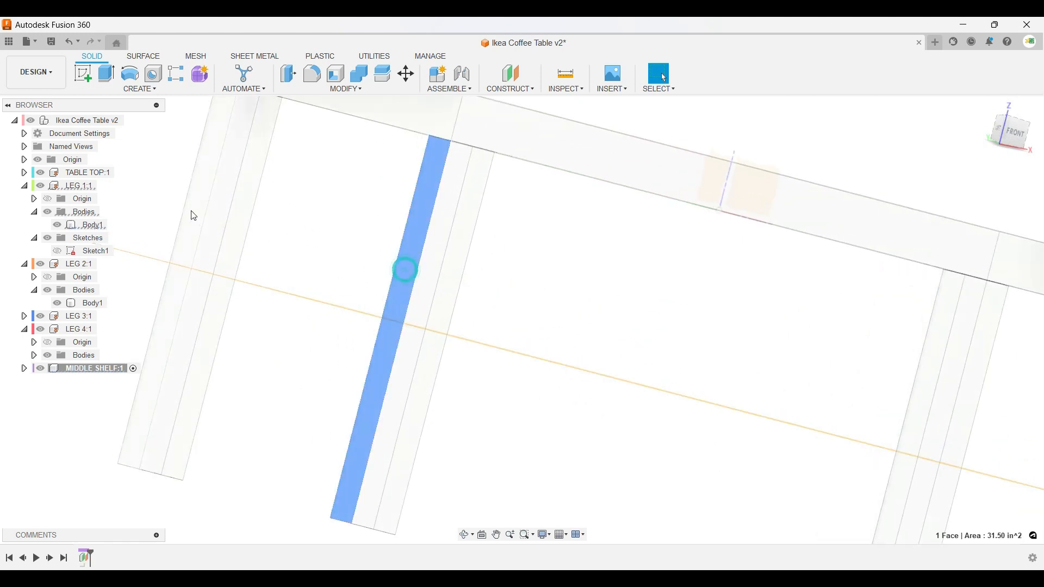
shift+middle_drag(320, 255, 356, 277)
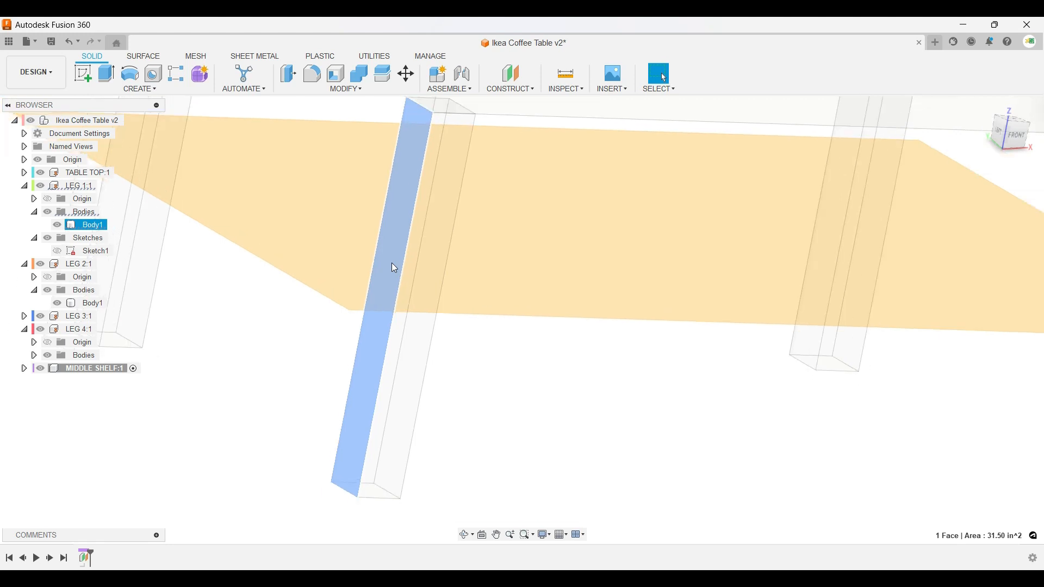
scroll(392, 263, down, 6)
middle_drag(443, 269, 423, 290)
scroll(395, 273, up, 5)
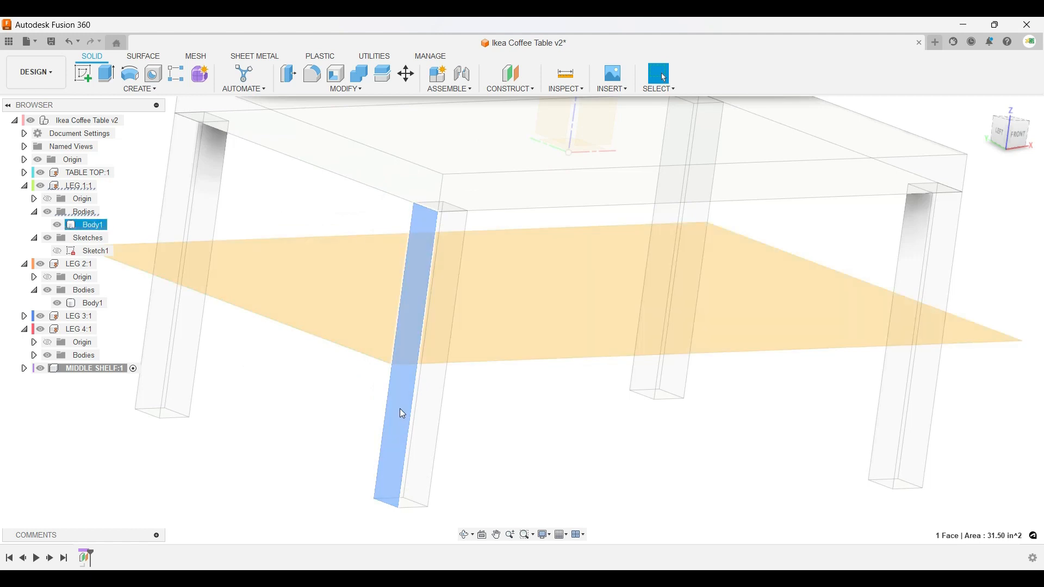
ctrl+click(178, 188)
shift+middle_drag(385, 301, 718, 363)
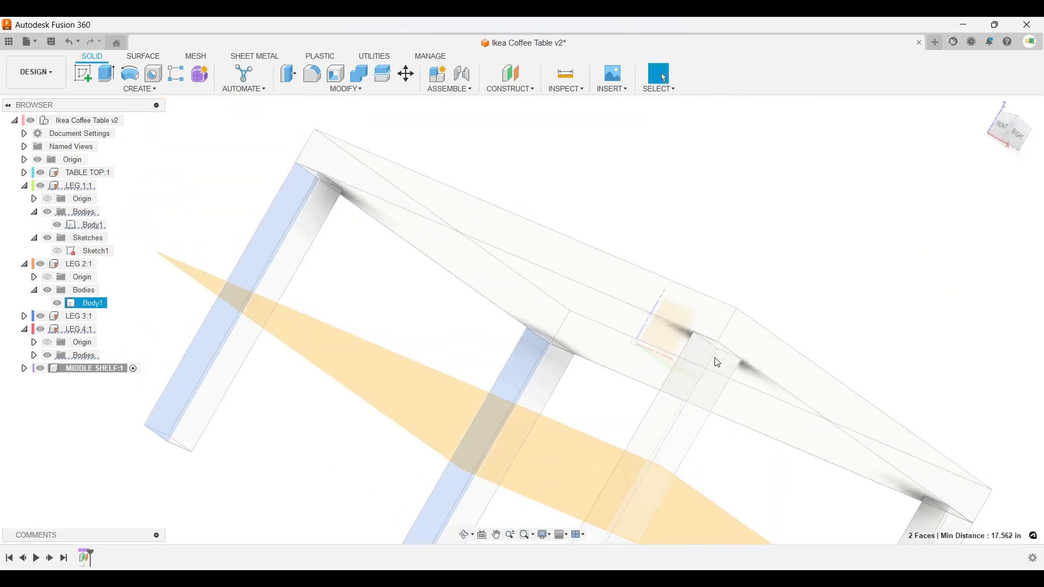
shift+middle_drag(785, 361, 734, 307)
ctrl+click(811, 390)
shift+middle_drag(811, 389, 522, 302)
scroll(739, 384, up, 2)
scroll(740, 383, down, 3)
click(364, 257)
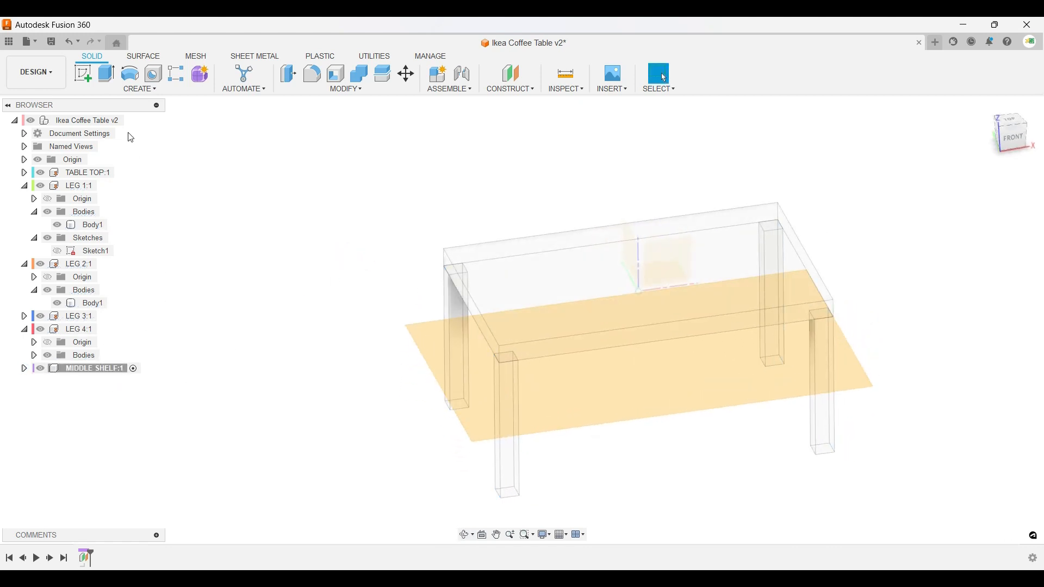
Start a sketch on the offset construction plane below the table top.
click(82, 80)
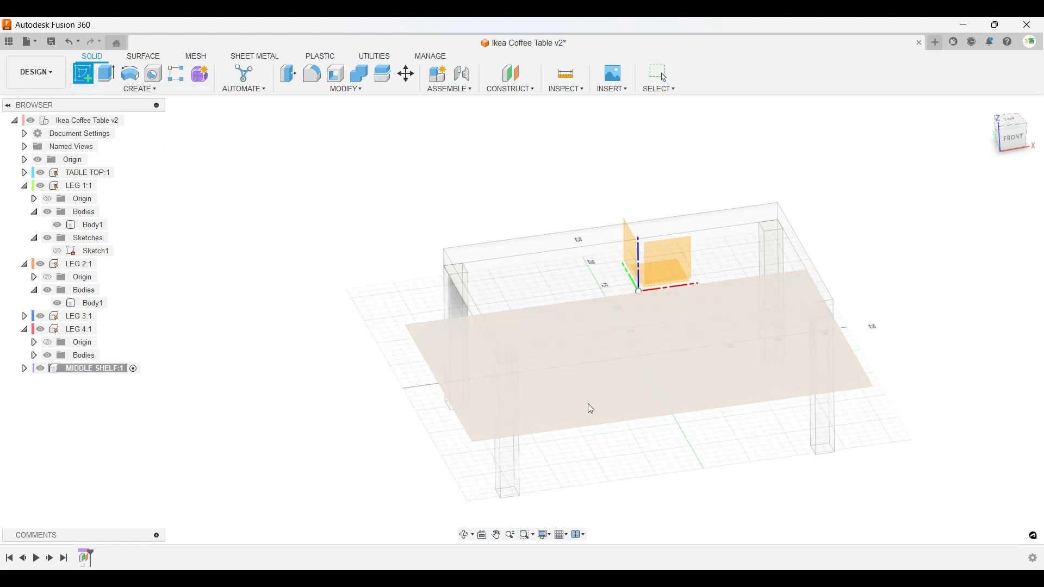
click(413, 329)
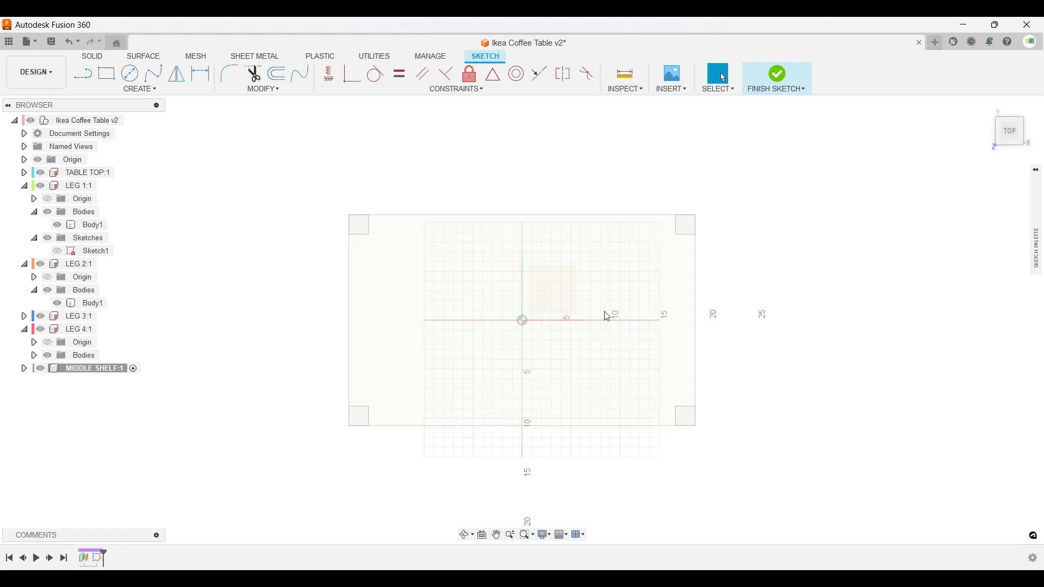
shift+middle_drag(524, 388, 859, 241)
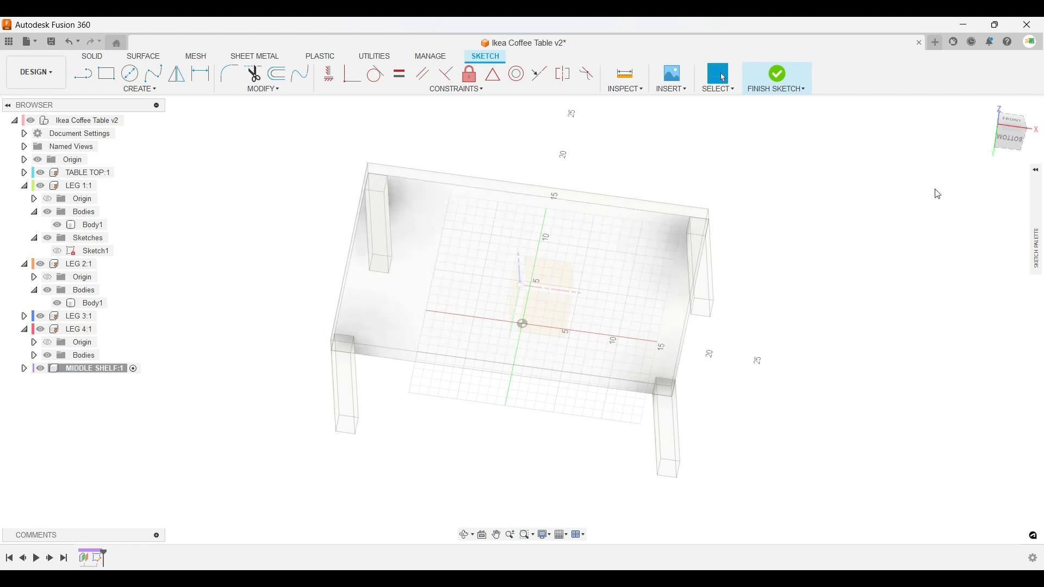
click(1011, 142)
scroll(426, 269, up, 2)
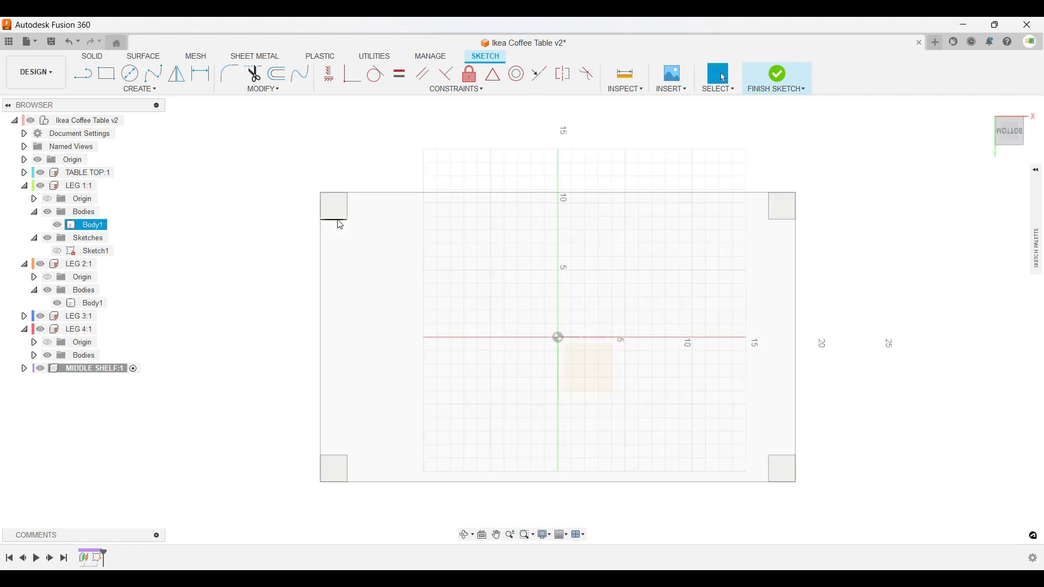
shift+middle_drag(338, 210, 770, 232)
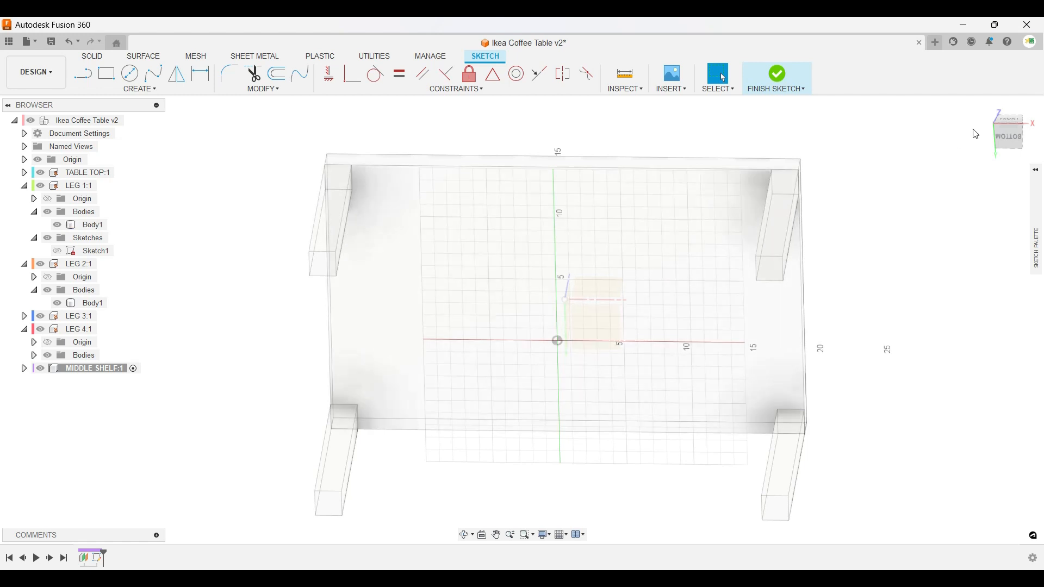
click(1010, 136)
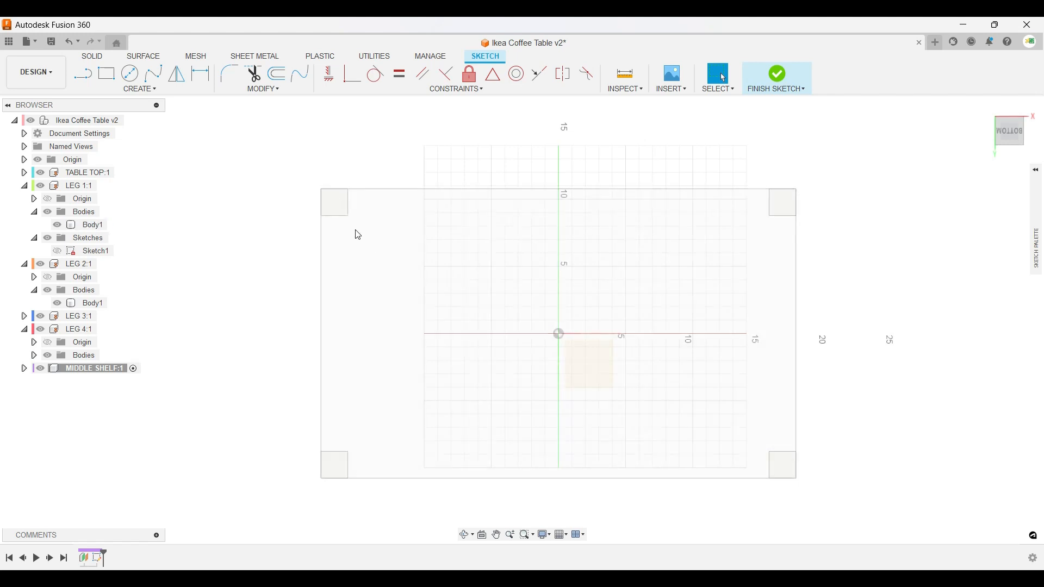
Sketch a two-point rectangle for the middle shelf, from near LEG 1 to near the diagonally opposite leg.
click(107, 74)
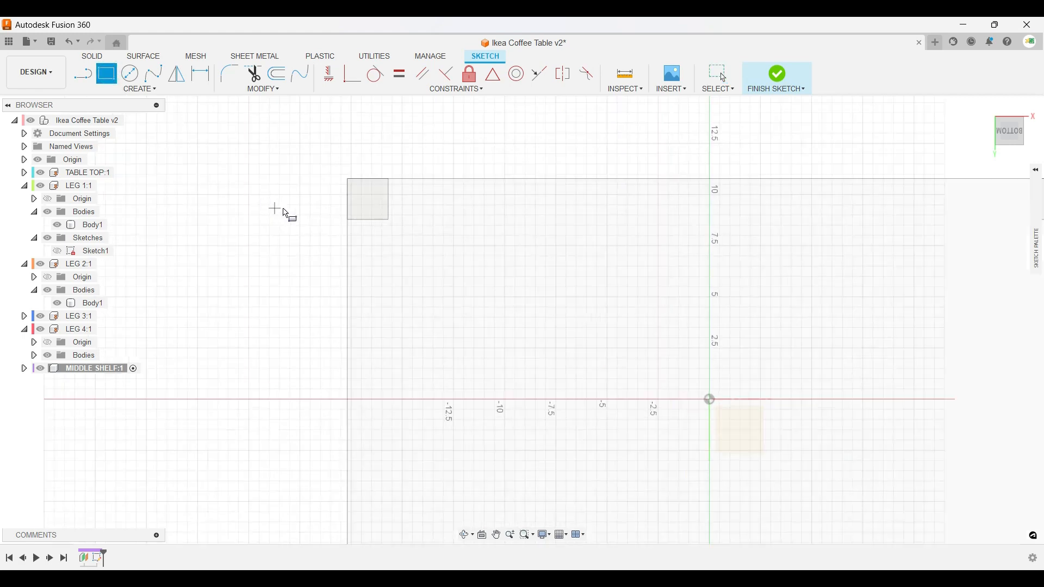
scroll(275, 209, up, 2)
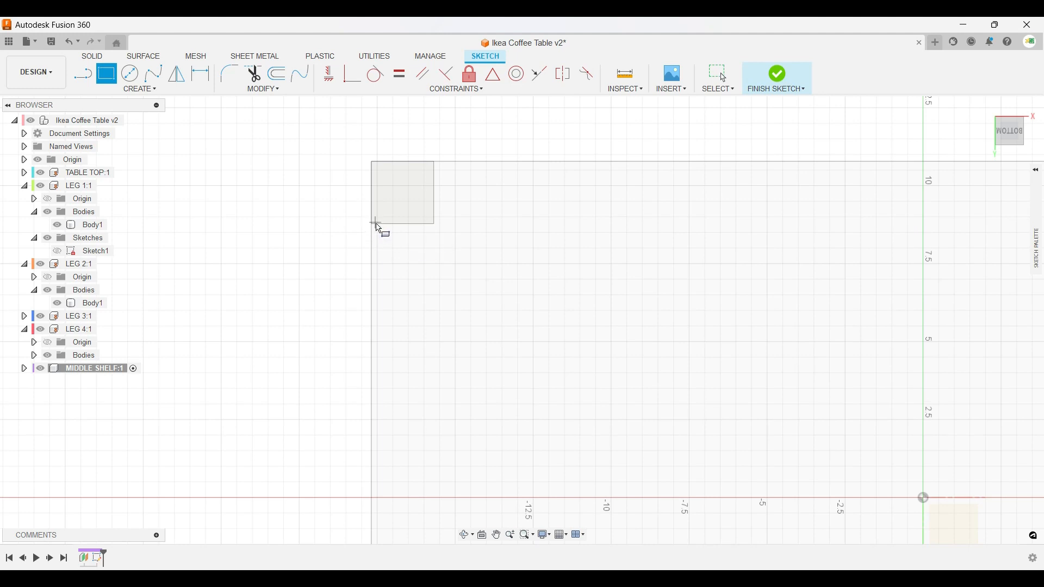
click(390, 238)
scroll(455, 279, down, 6)
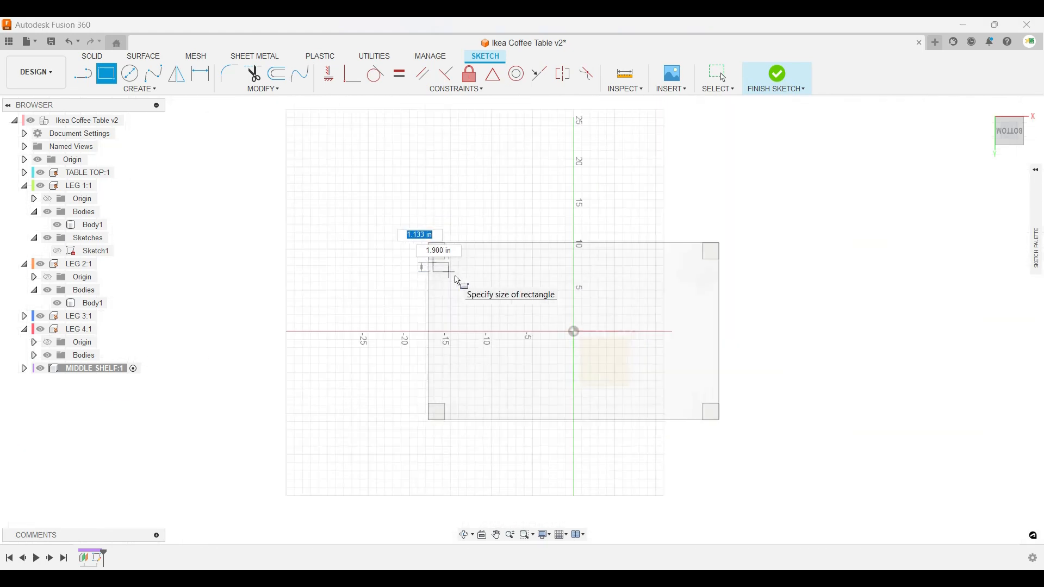
scroll(709, 405, up, 6)
scroll(710, 405, up, 1)
click(711, 404)
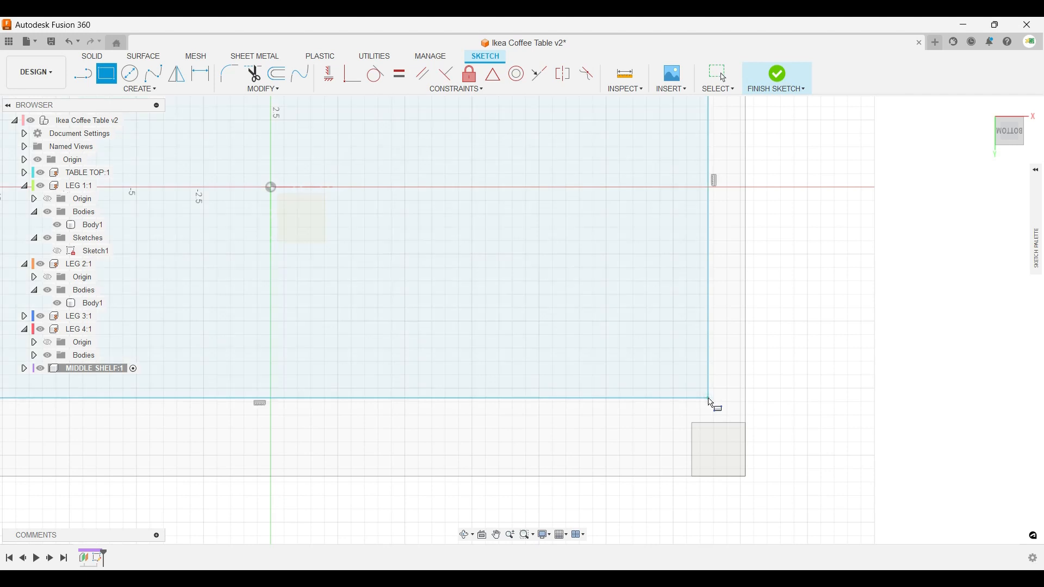
scroll(712, 402, down, 5)
key(Escape)
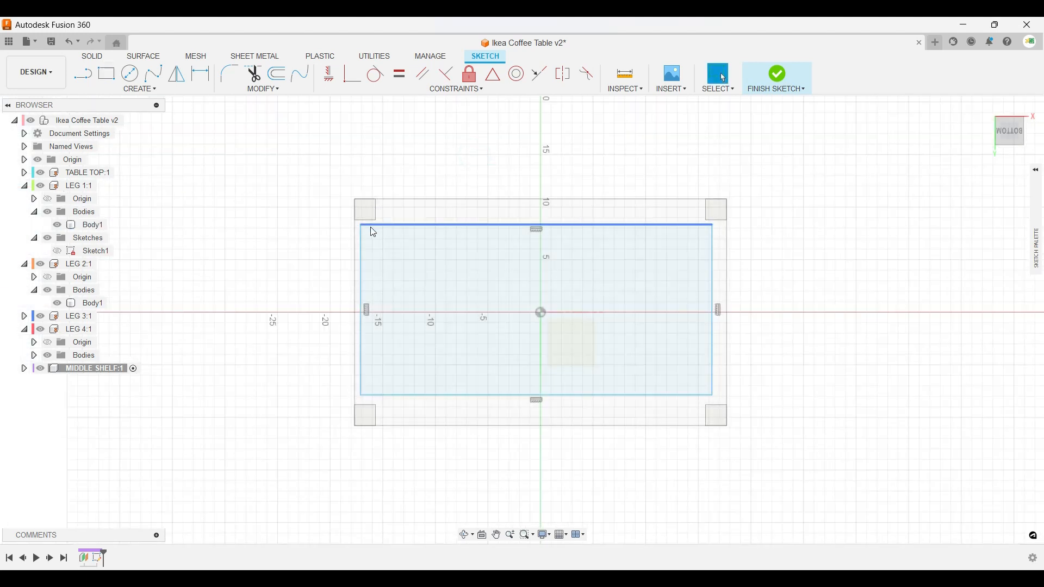
Make the rectangle's corner nearest LEG 1 coincident with the leg corner on the table's short edge that faces the shelf.
mouse_move(361, 224)
mouse_down()
mouse_move(426, 266)
mouse_move(354, 242)
mouse_move(435, 238)
mouse_move(382, 246)
mouse_move(414, 242)
mouse_move(391, 239)
mouse_up()
scroll(380, 235, up, 3)
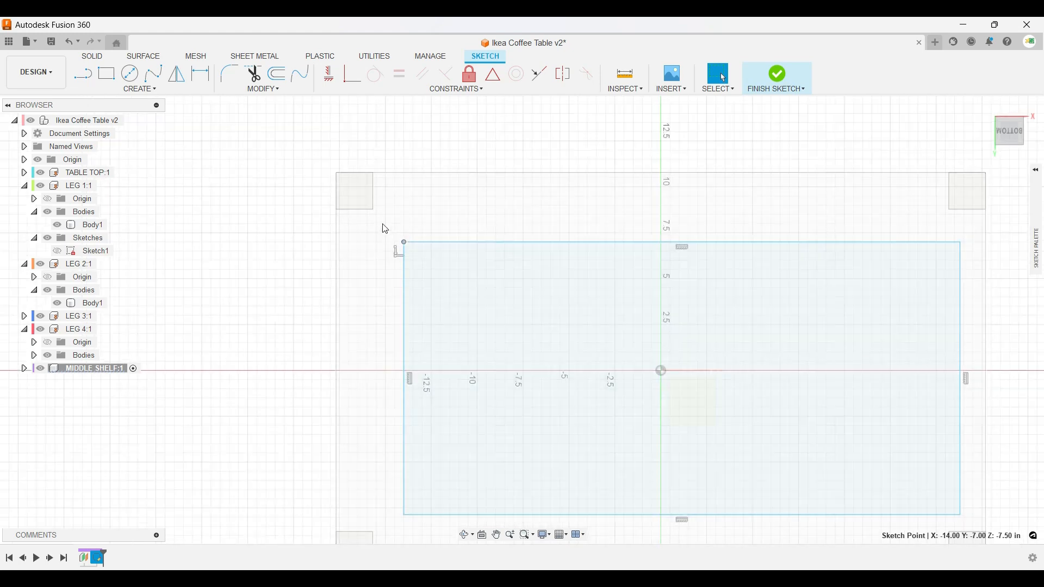
scroll(339, 215, up, 3)
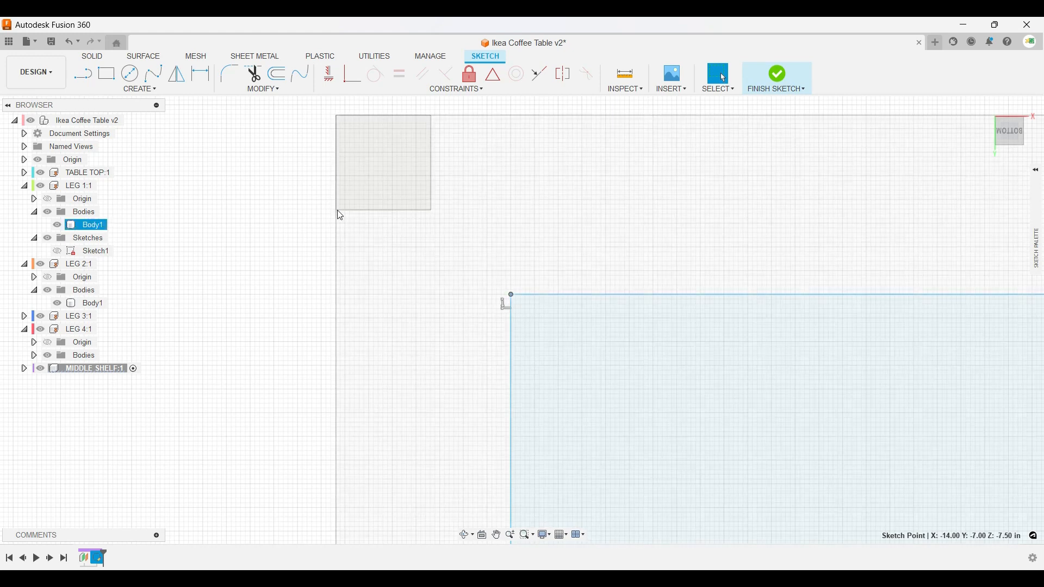
click(352, 74)
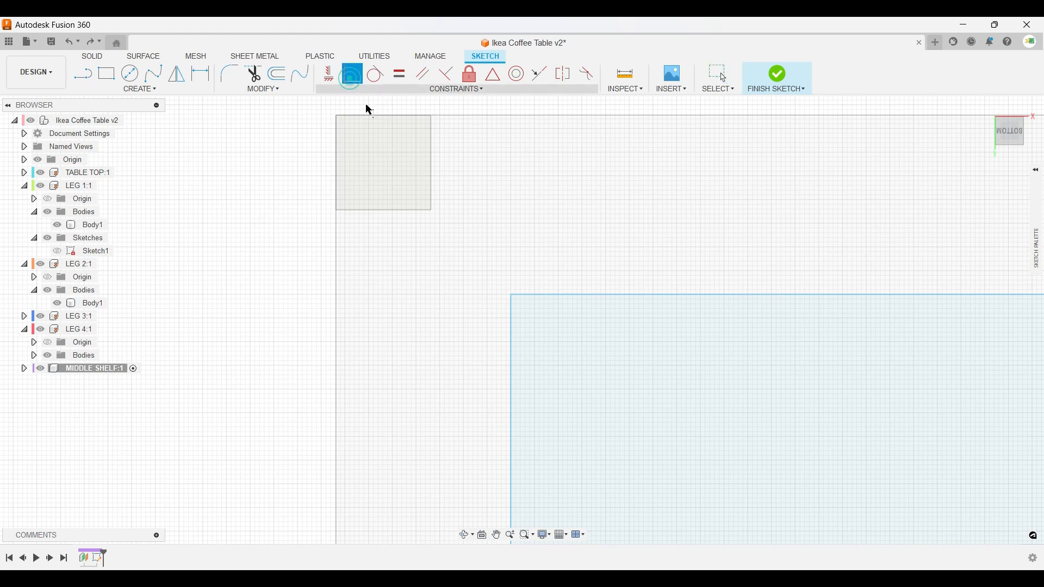
click(512, 296)
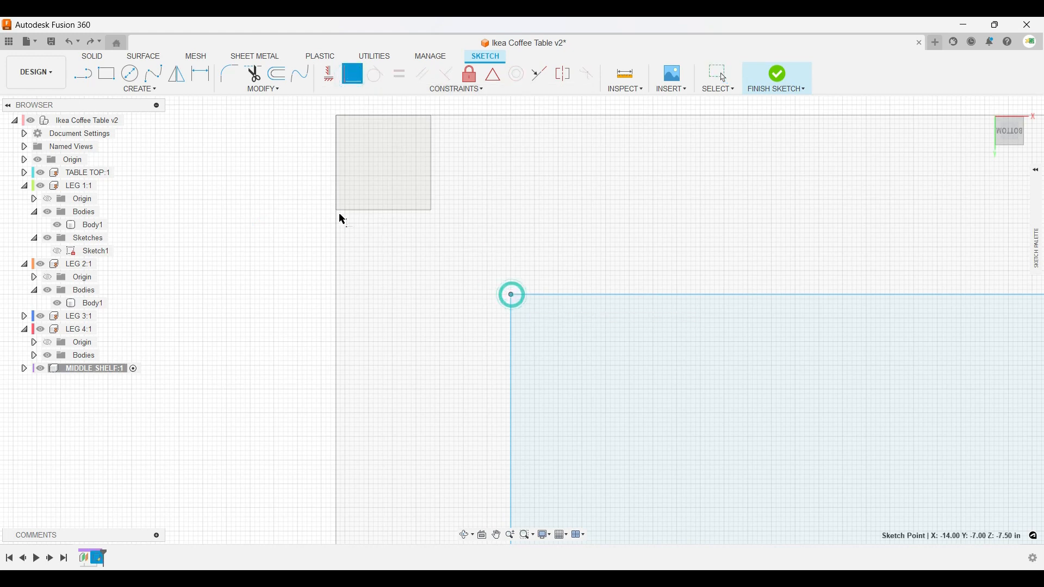
click(336, 211)
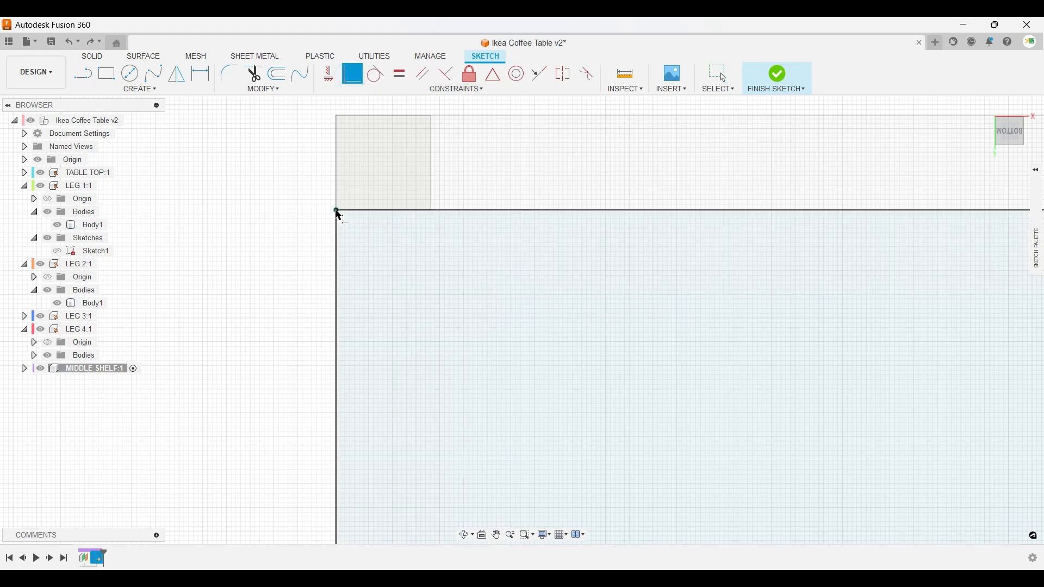
scroll(364, 233, down, 5)
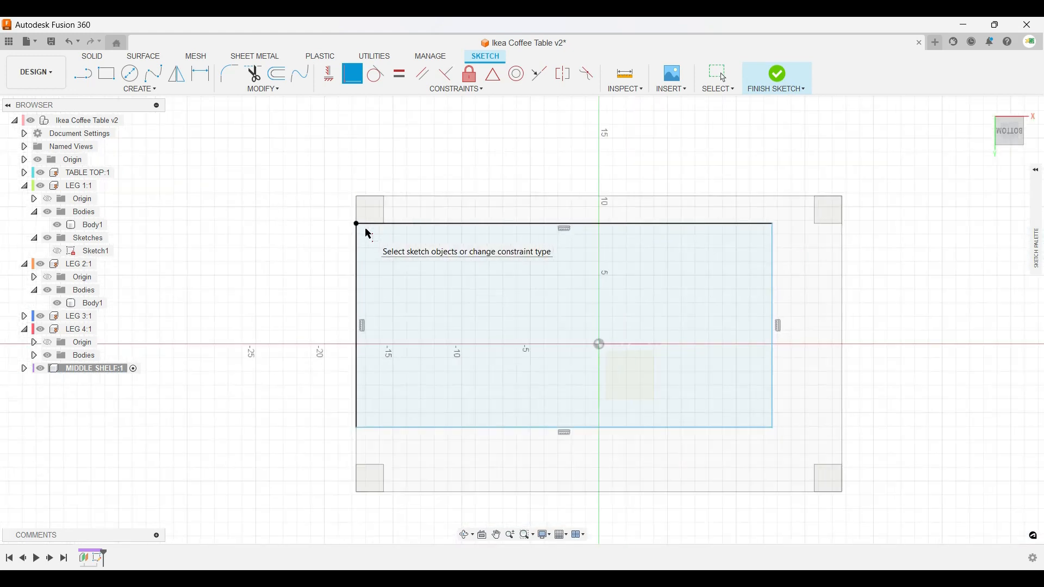
key(Escape)
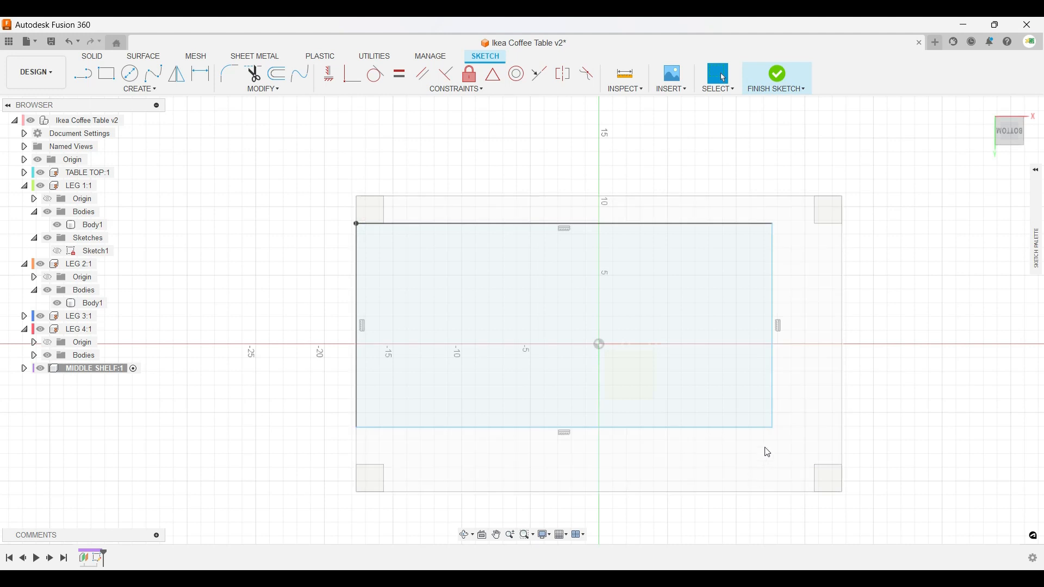
Test the rectangle's remaining freedom by moving its unconstrained corner inward and back toward the diagonally opposite leg.
mouse_move(775, 431)
mouse_down()
mouse_move(621, 364)
mouse_move(347, 273)
mouse_move(549, 281)
mouse_move(785, 495)
mouse_move(680, 396)
mouse_move(340, 361)
mouse_move(732, 396)
mouse_move(760, 369)
mouse_move(426, 433)
mouse_move(590, 446)
mouse_move(677, 384)
mouse_up()
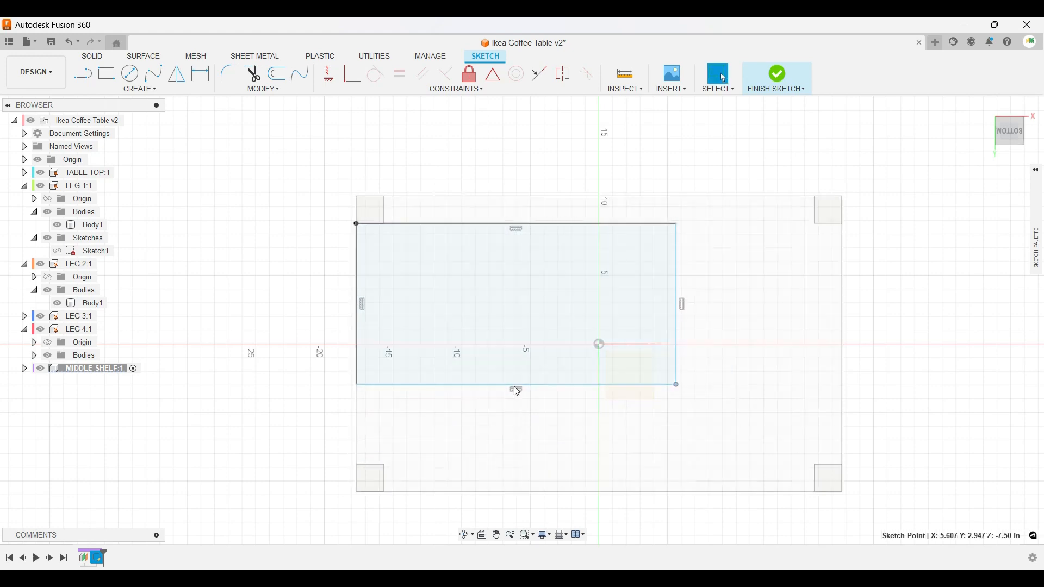
mouse_move(381, 222)
shift+middle_down()
mouse_move(394, 265)
mouse_move(429, 268)
mouse_move(454, 246)
shift+middle_up()
click(469, 214)
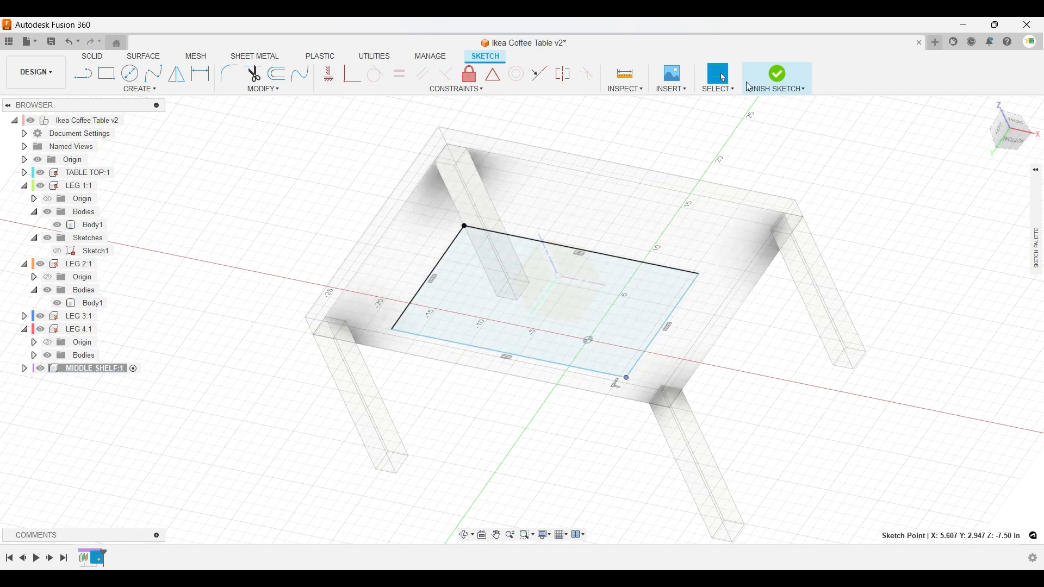
click(1016, 140)
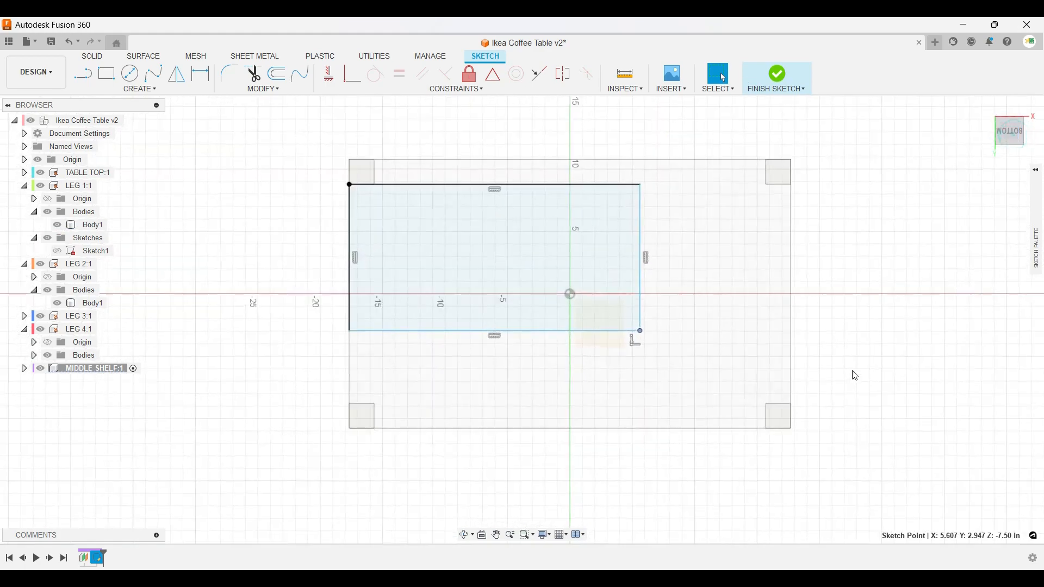
mouse_move(640, 330)
mouse_down()
mouse_move(718, 366)
mouse_move(775, 376)
mouse_up()
scroll(808, 403, down, 3)
scroll(808, 404, up, 8)
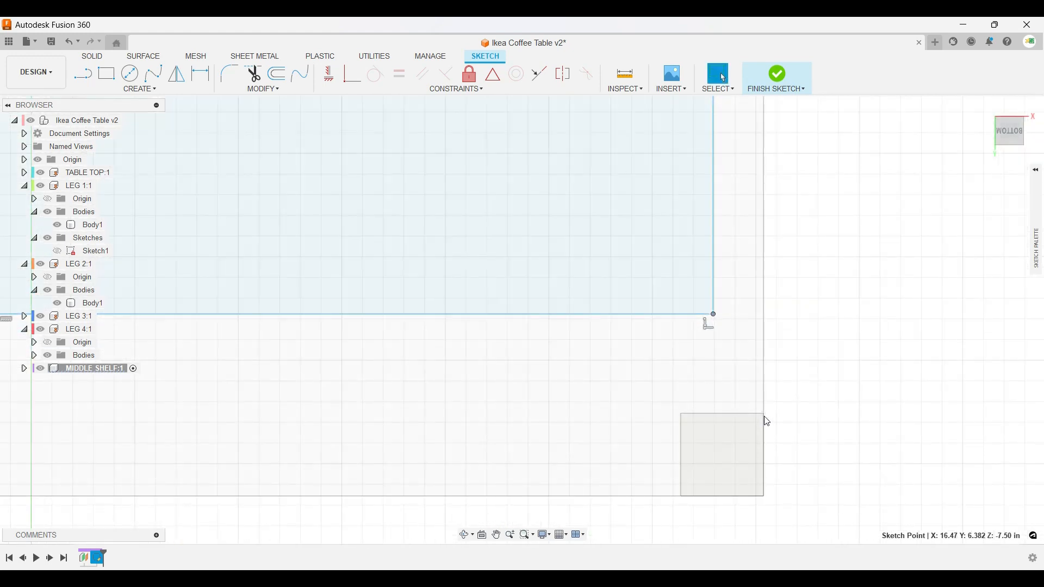
scroll(764, 416, down, 5)
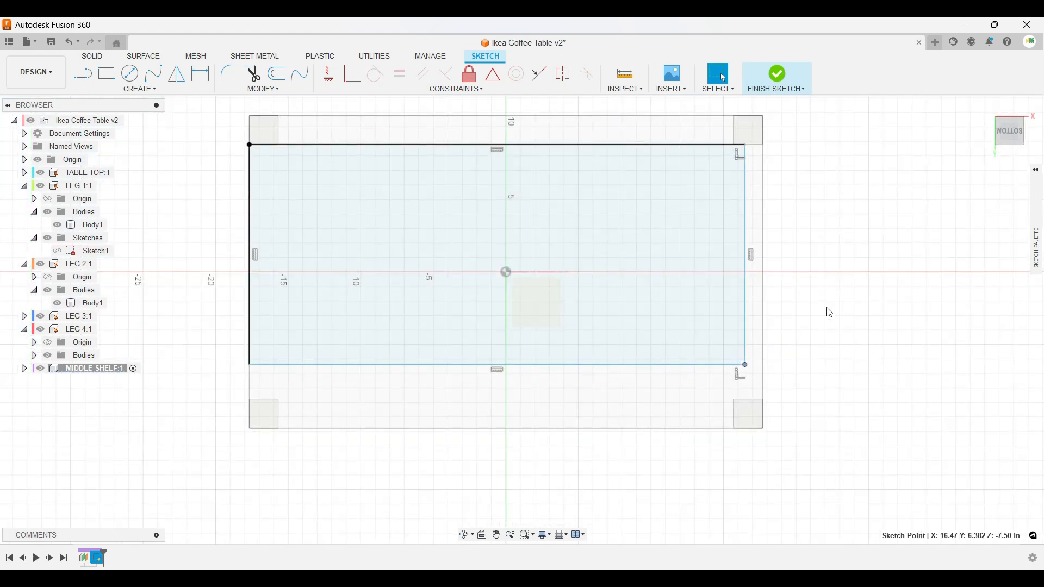
Make the rectangle's free corner coincident with the shelf-facing corner of the diagonally opposite leg on the table's short edge.
scroll(830, 314, up, 3)
scroll(792, 344, down, 1)
middle_drag(790, 350, 790, 366)
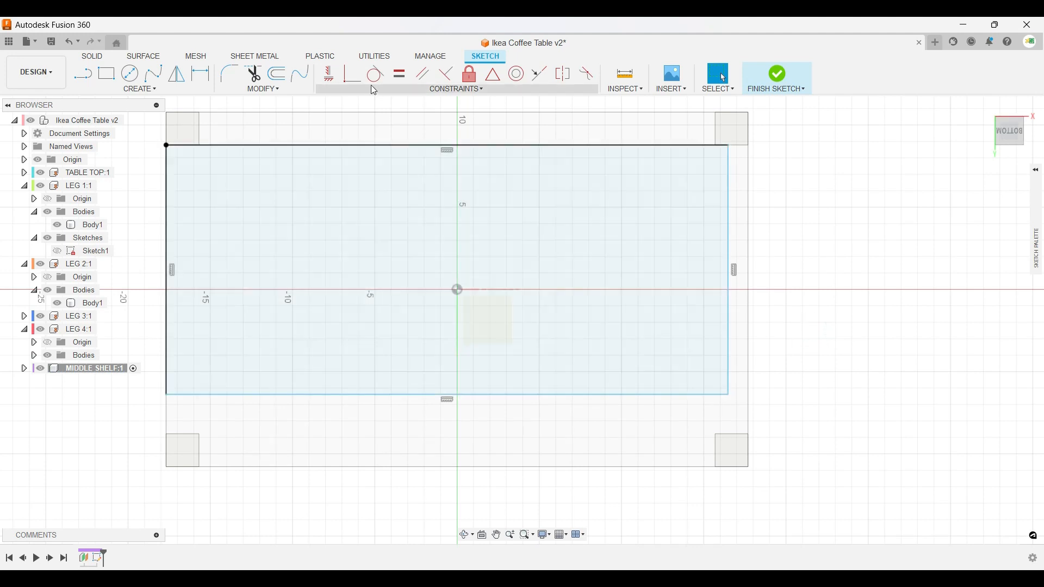
click(353, 75)
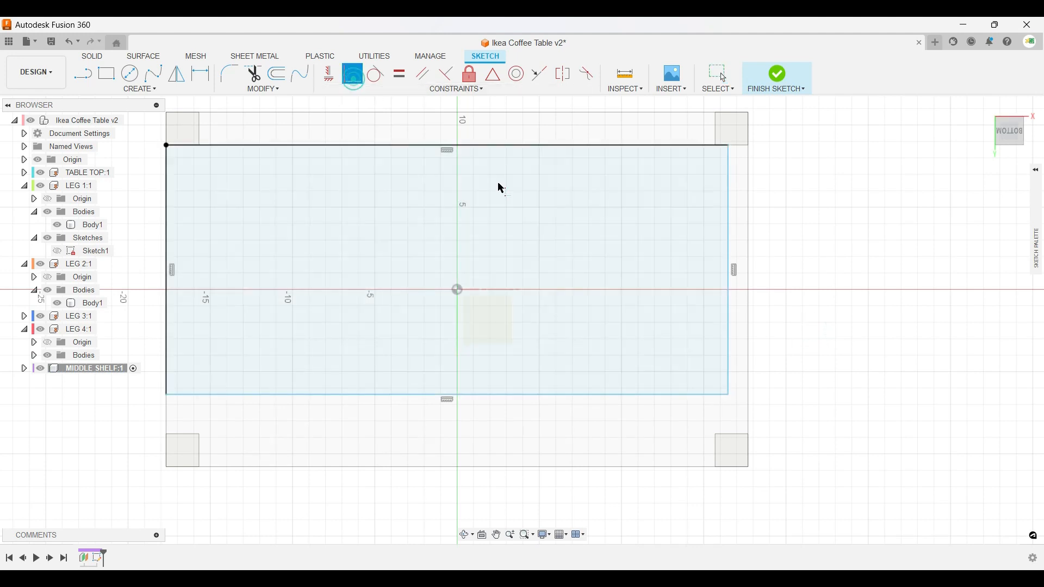
click(729, 395)
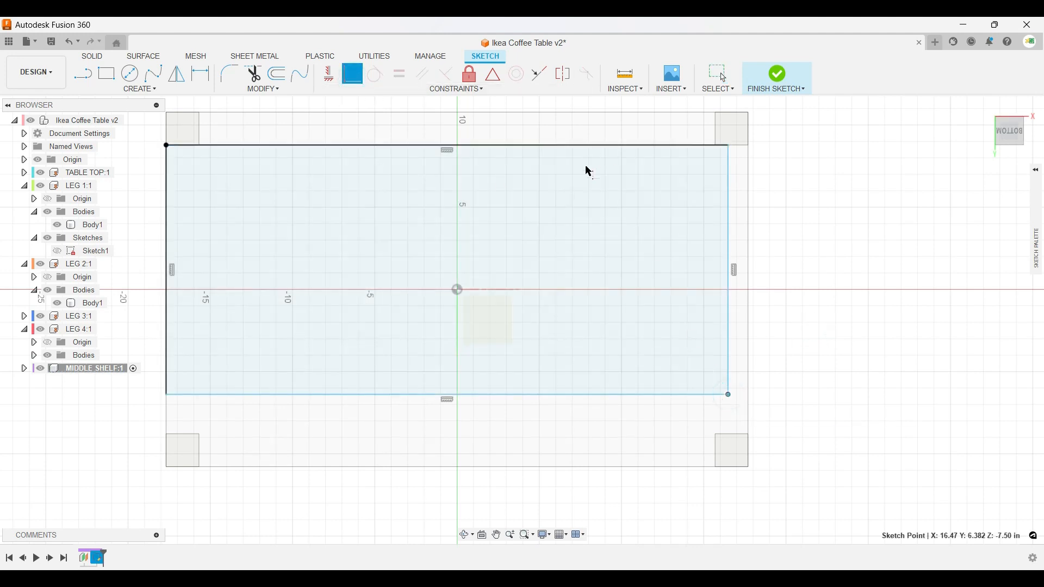
click(748, 434)
key(Escape)
scroll(774, 438, up, 1)
scroll(755, 424, down, 3)
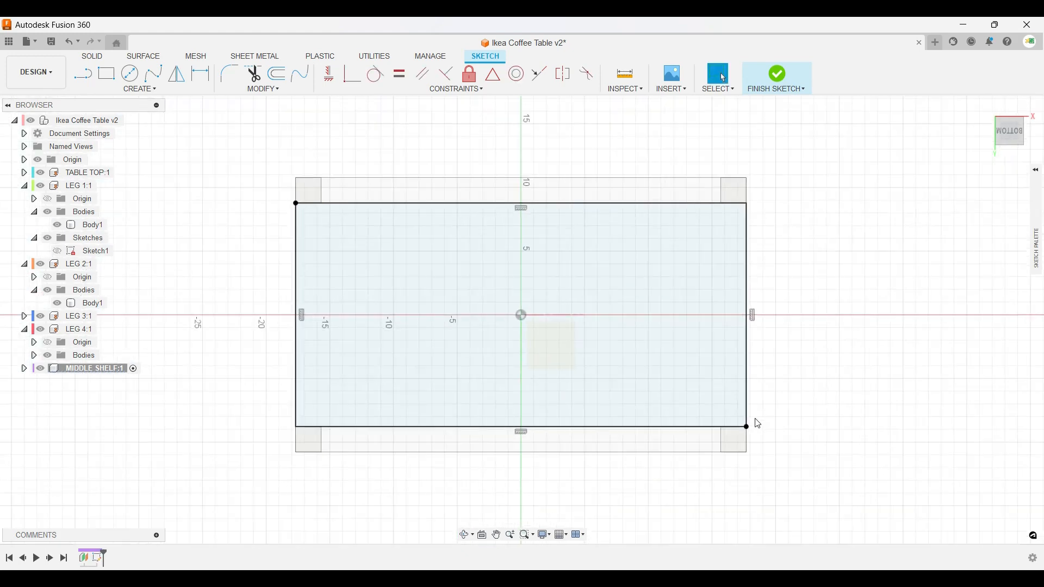
Check the lengths of the rectangle's long and short edges and finish the sketch.
click(576, 204)
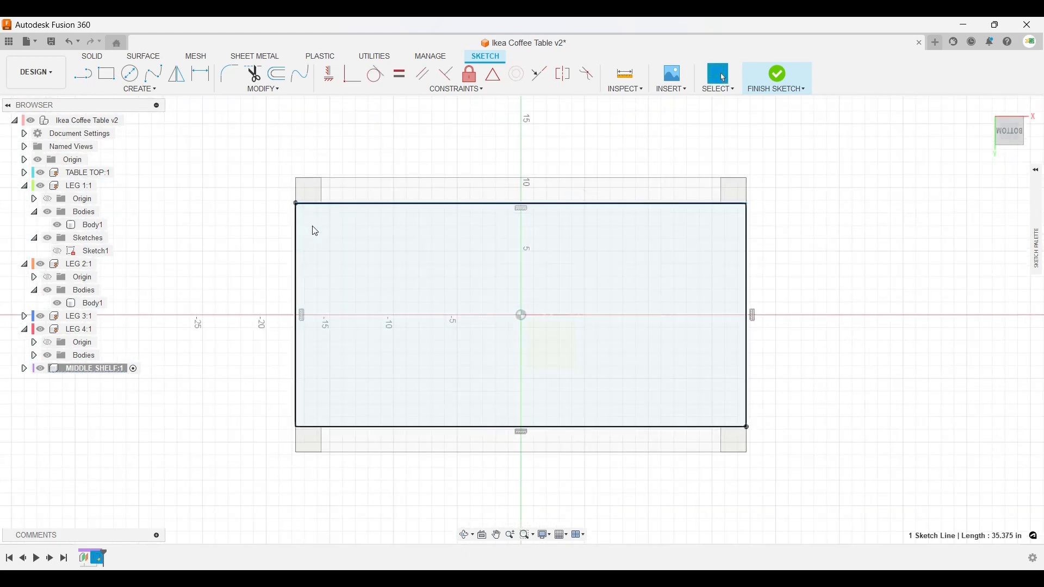
click(745, 325)
mouse_move(573, 163)
shift+middle_down()
mouse_move(545, 261)
mouse_move(496, 243)
mouse_move(573, 235)
mouse_move(706, 252)
mouse_move(596, 240)
mouse_move(538, 245)
mouse_move(541, 258)
shift+middle_up()
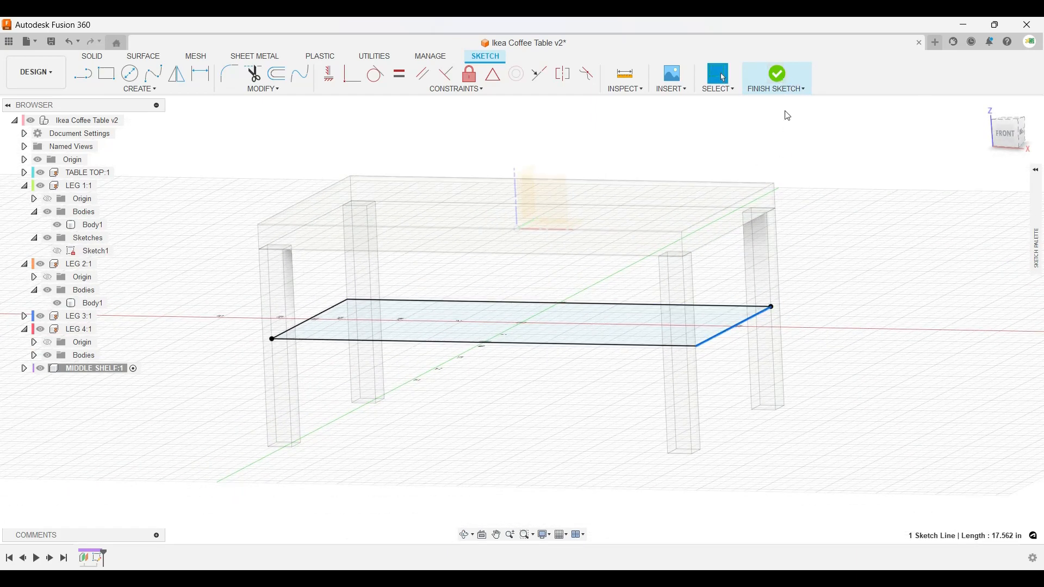
click(783, 79)
shift+middle_drag(482, 333, 524, 315)
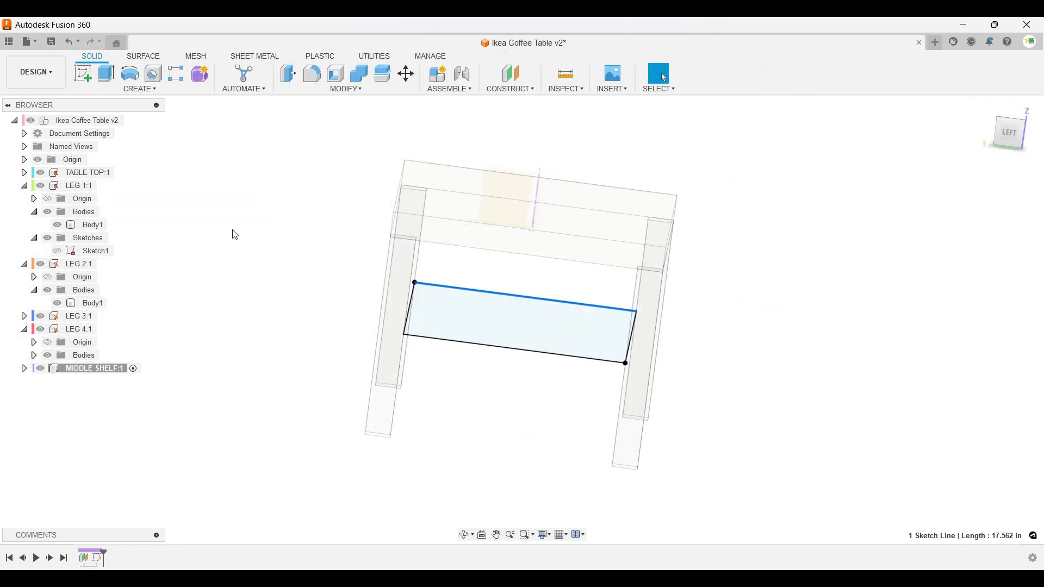
click(106, 74)
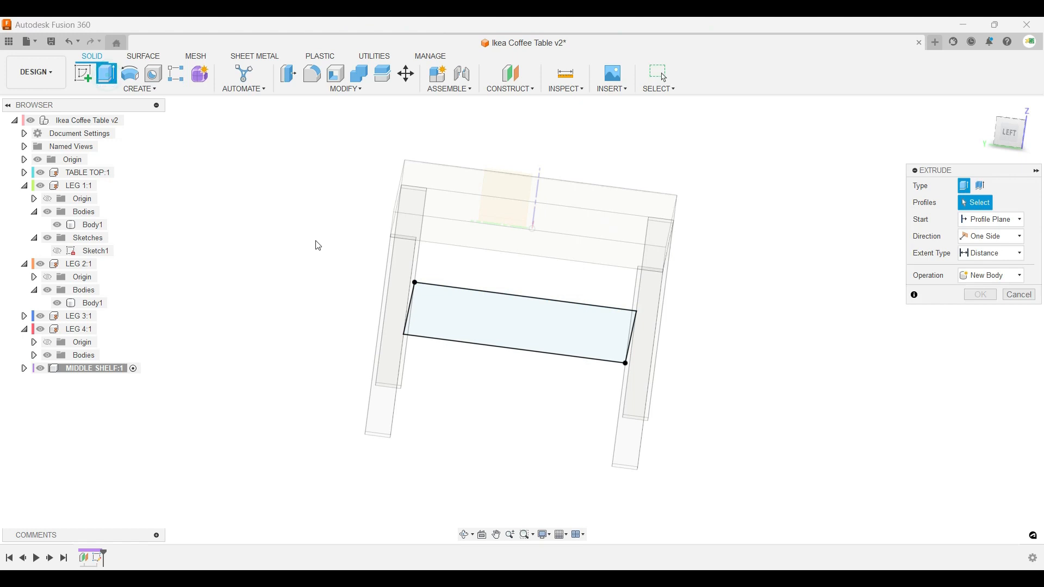
key(Escape)
click(106, 74)
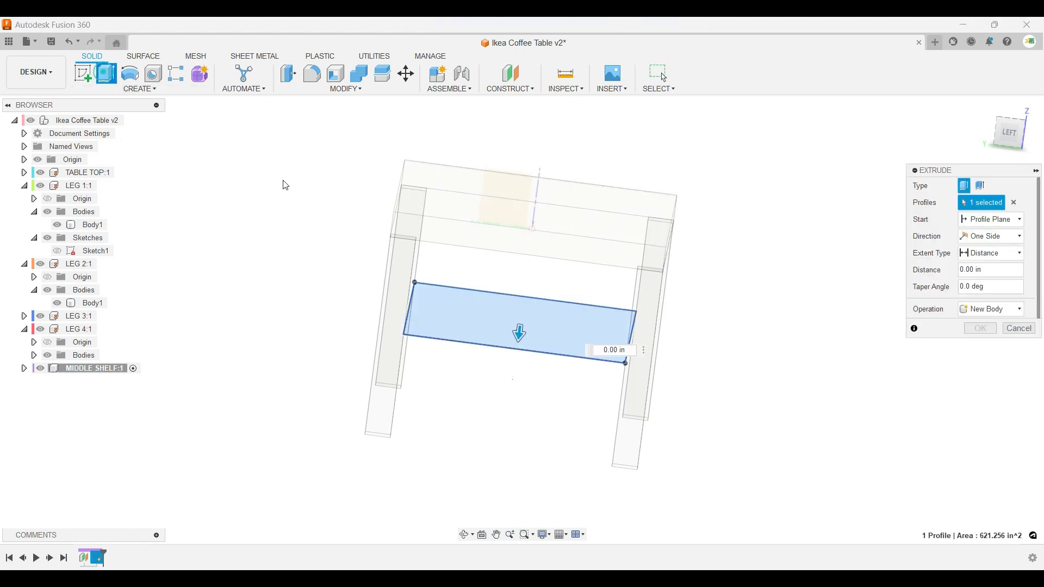
key(Escape)
Extrude the middle shelf's rectangle between the legs 0.5 in as a new body.
shift+middle_drag(390, 182, 354, 180)
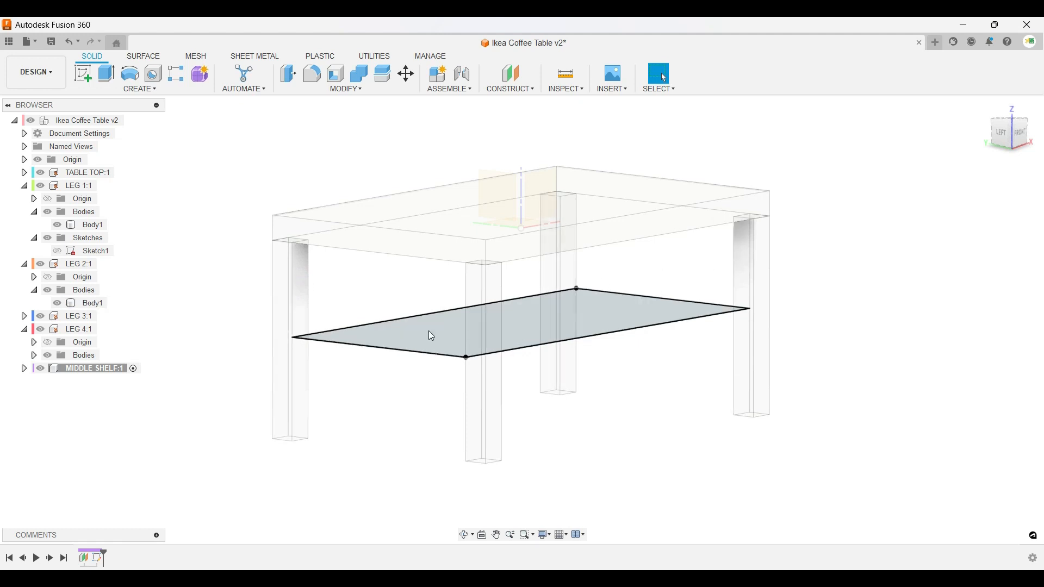
shift+middle_drag(608, 307, 576, 315)
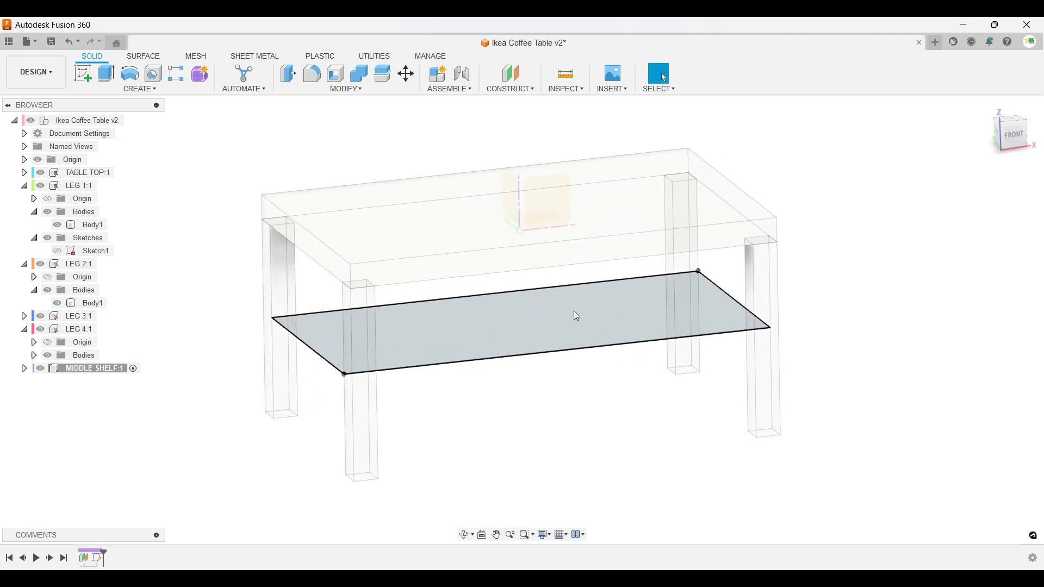
click(109, 81)
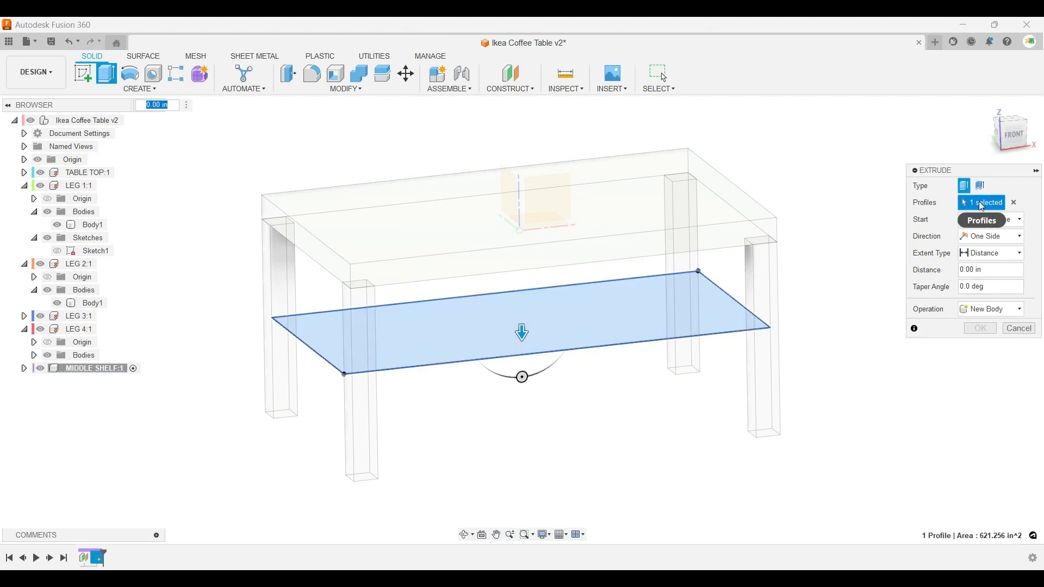
click(1014, 202)
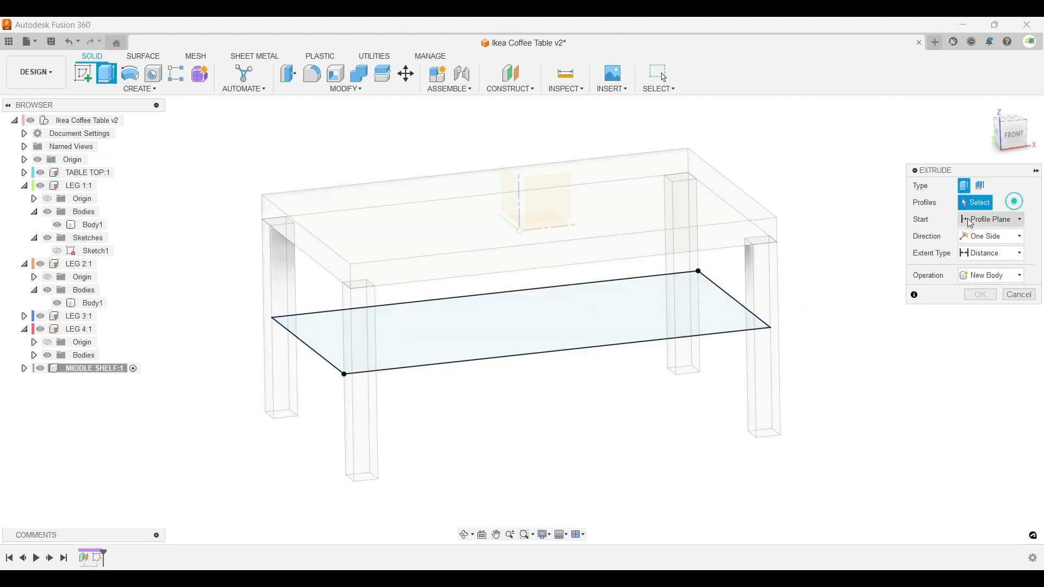
click(544, 313)
click(992, 269)
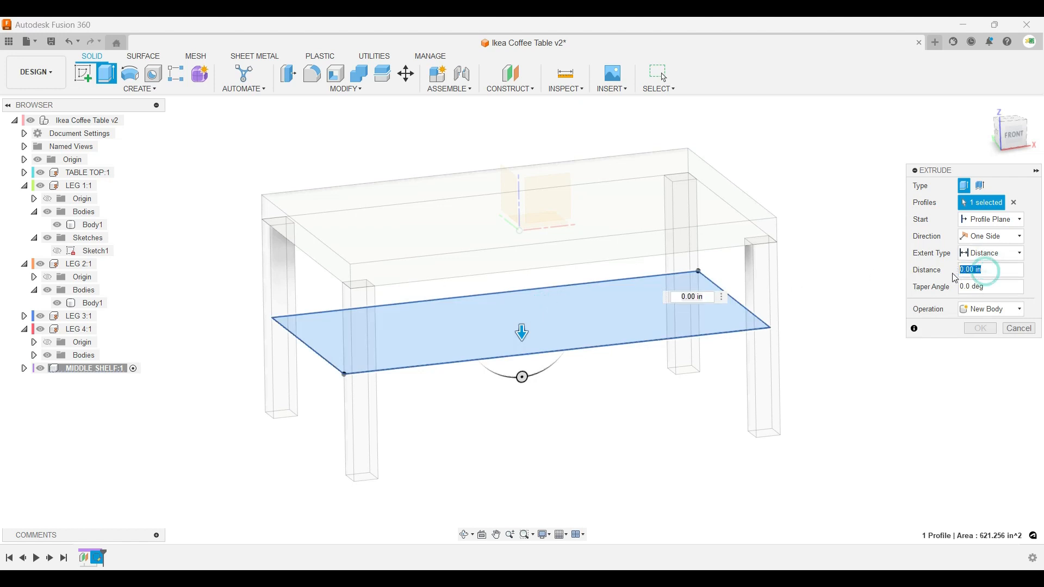
text(0.5)
key(Return)
mouse_move(846, 290)
shift+middle_down()
mouse_move(736, 285)
mouse_move(759, 272)
mouse_move(743, 272)
shift+middle_up()
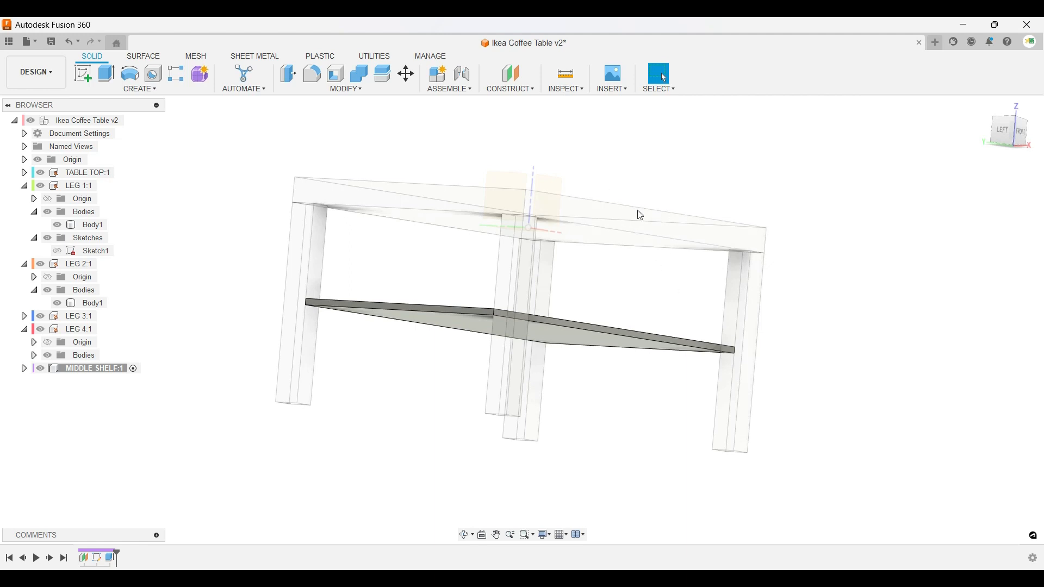
Activate the top-level Ikea Coffee Table component so that the whole assembly is editable.
click(566, 75)
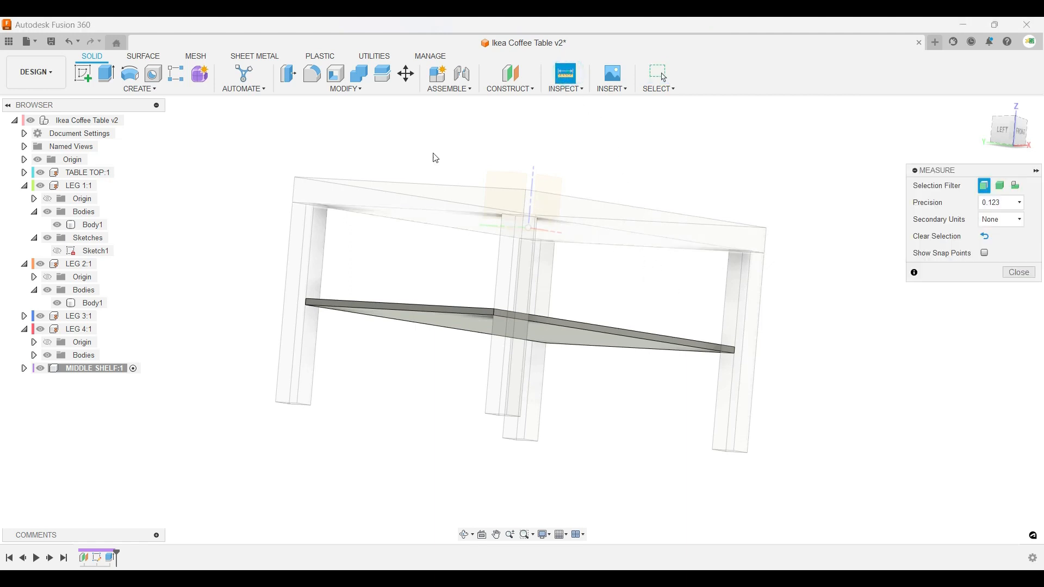
key(Escape)
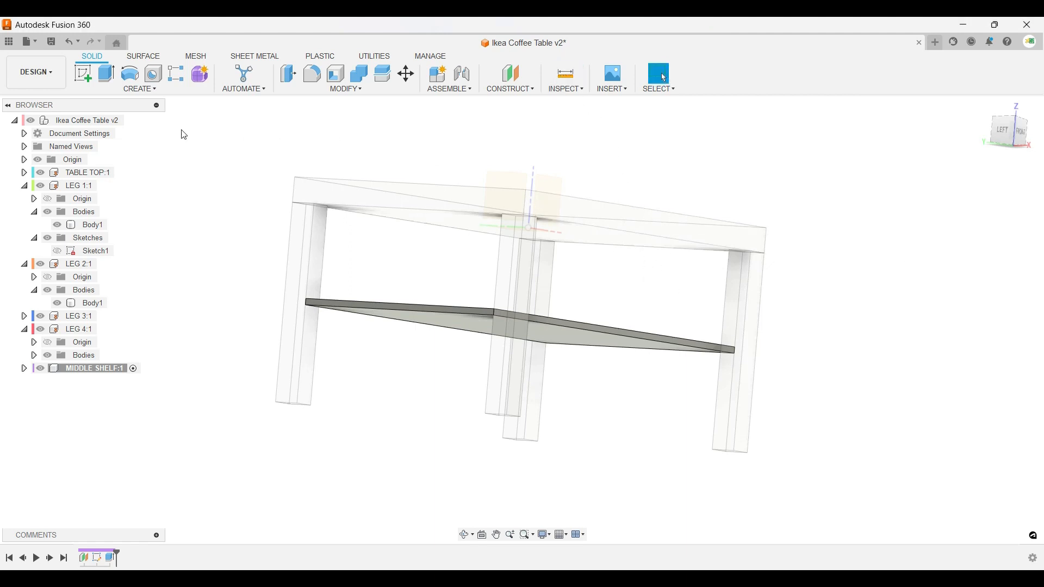
click(131, 120)
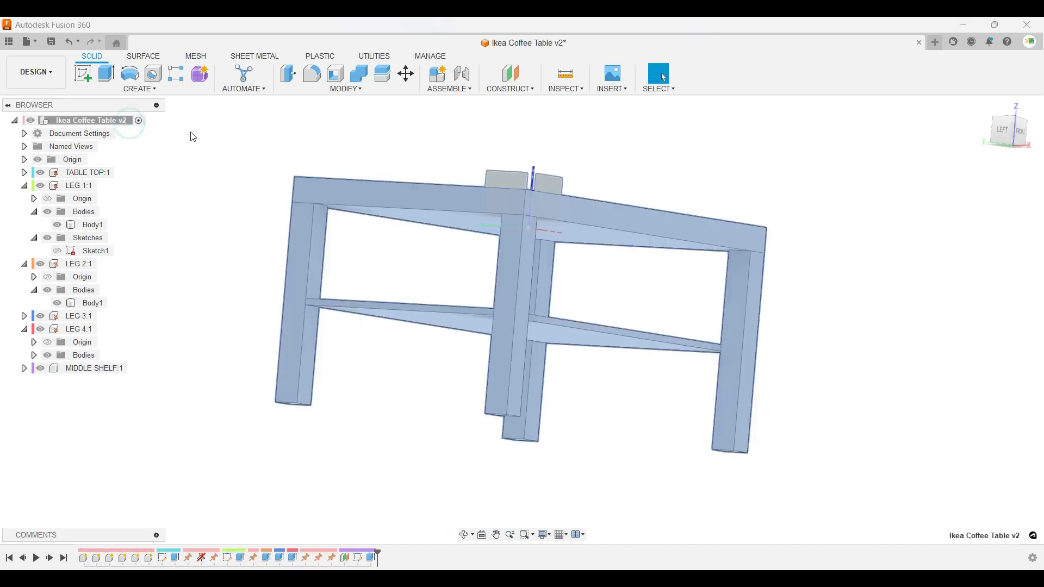
shift+middle_drag(715, 171, 631, 187)
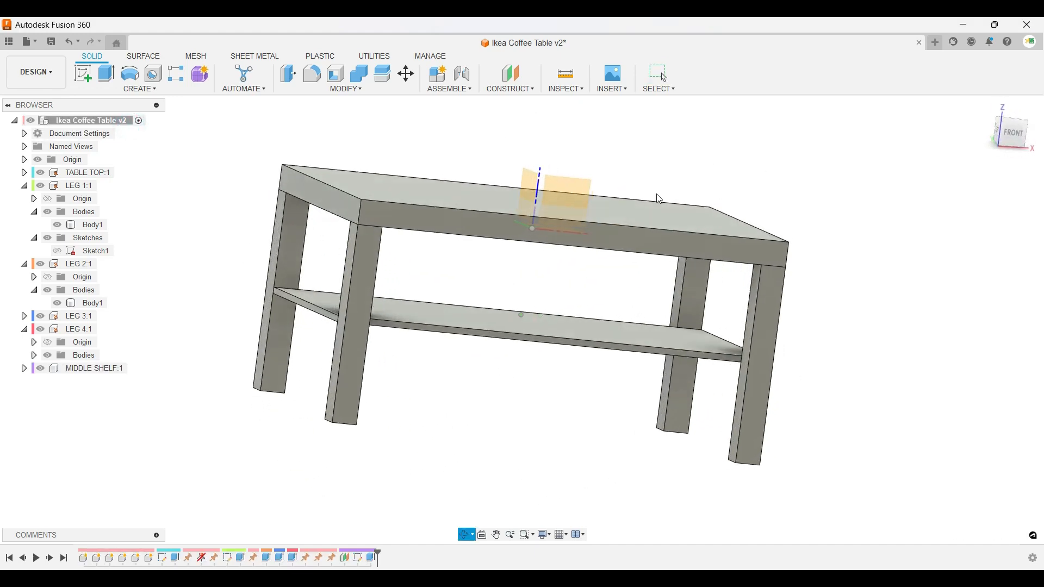
Measure the distance between the table top's underside and the middle shelf's upper face.
click(565, 75)
shift+middle_drag(632, 261, 642, 260)
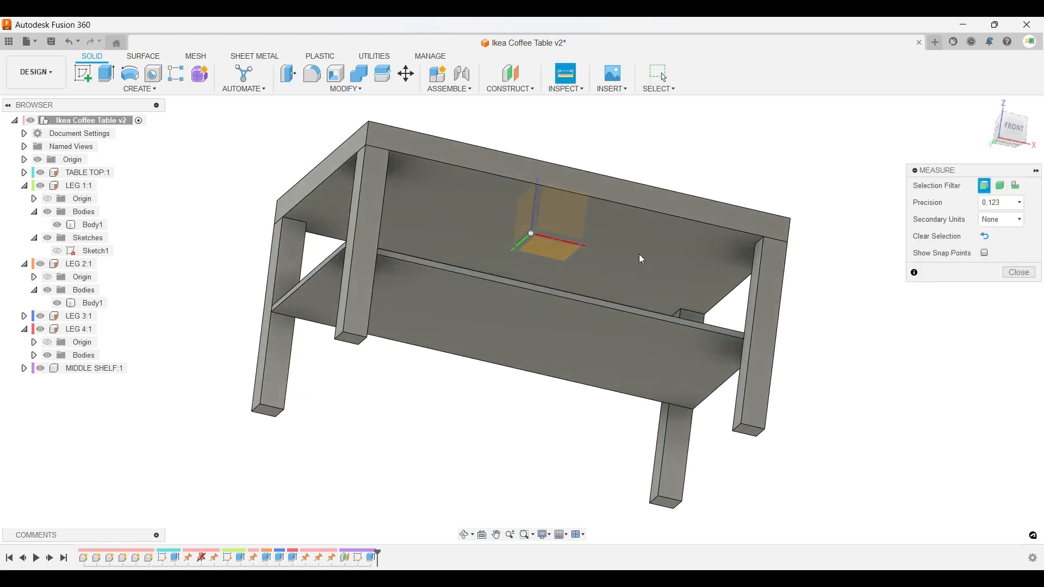
click(644, 226)
shift+middle_drag(644, 226, 625, 326)
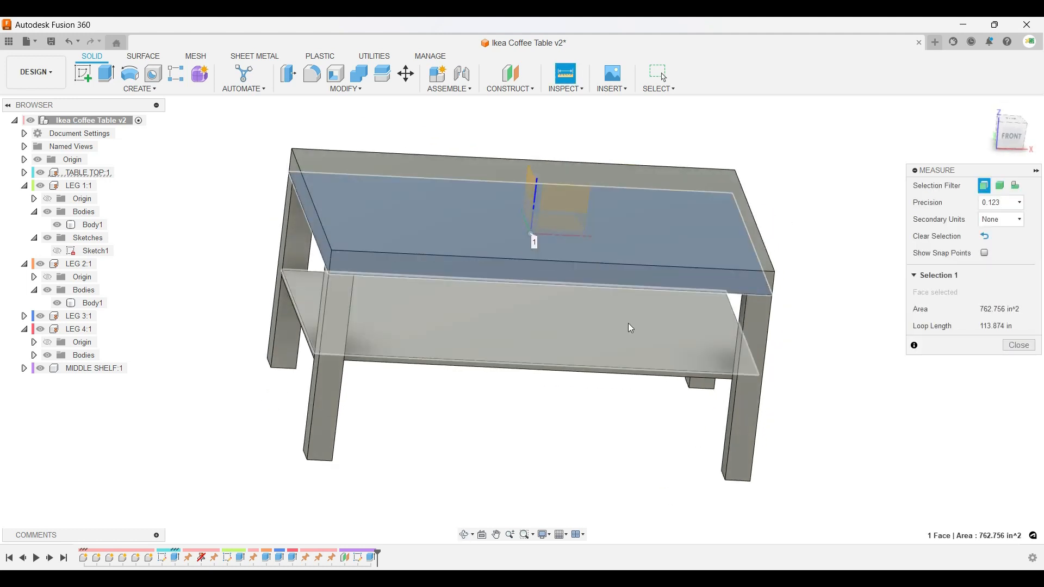
click(627, 326)
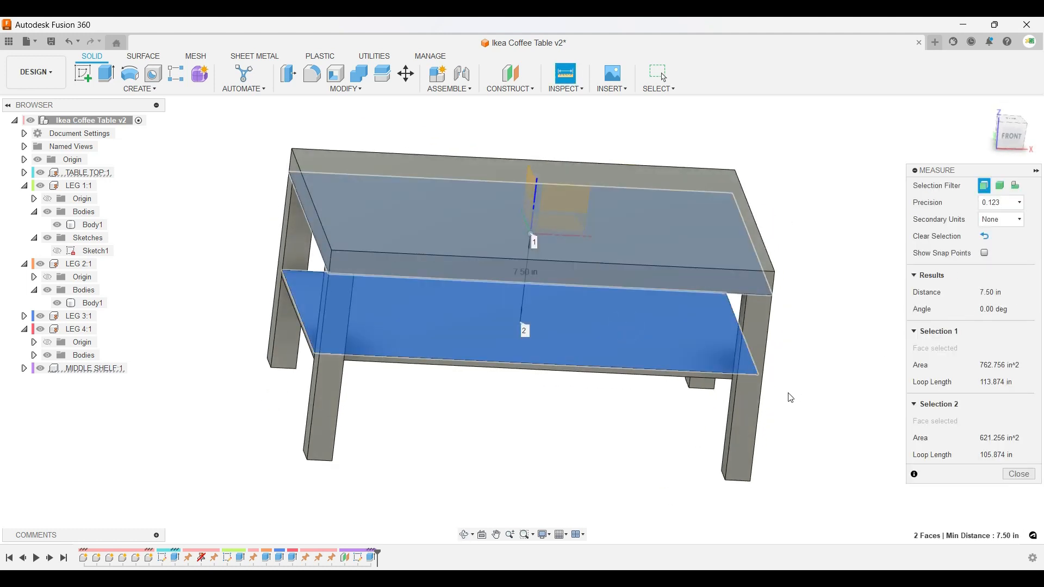
key(Escape)
Ground the MIDDLE SHELF component in its current position in the assembly.
shift+middle_drag(676, 326, 737, 323)
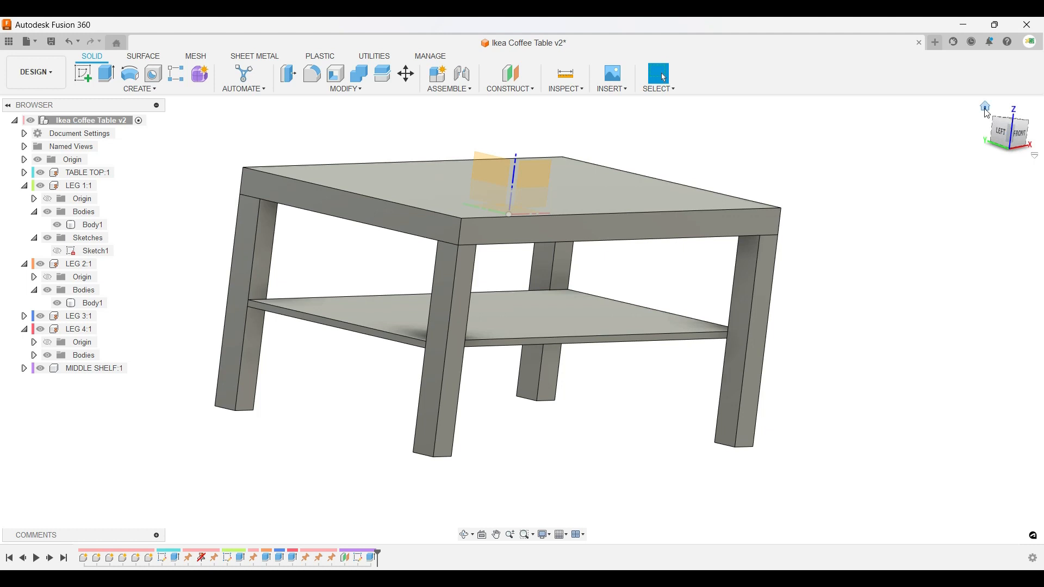
click(986, 107)
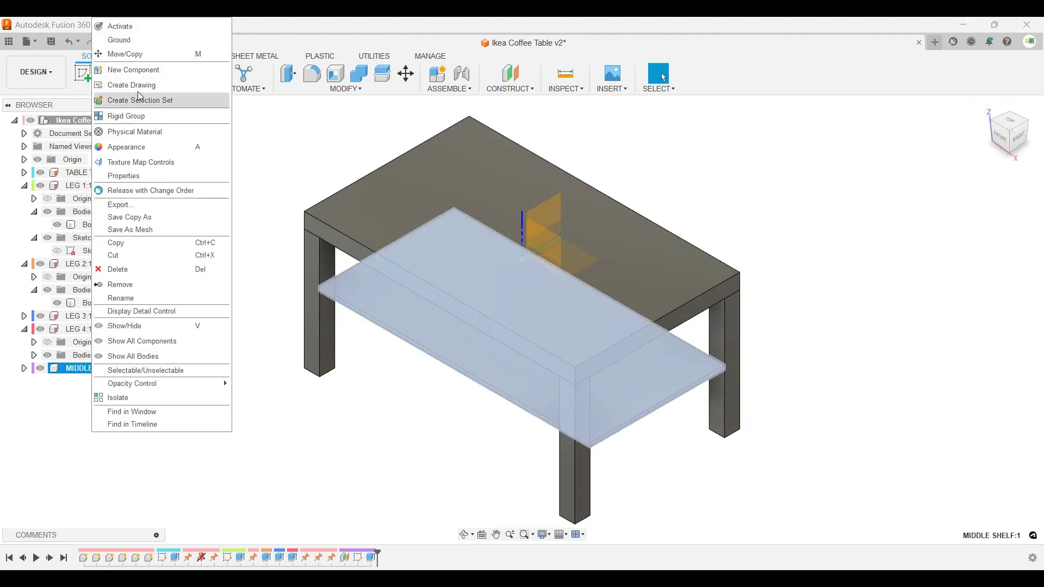
click(120, 40)
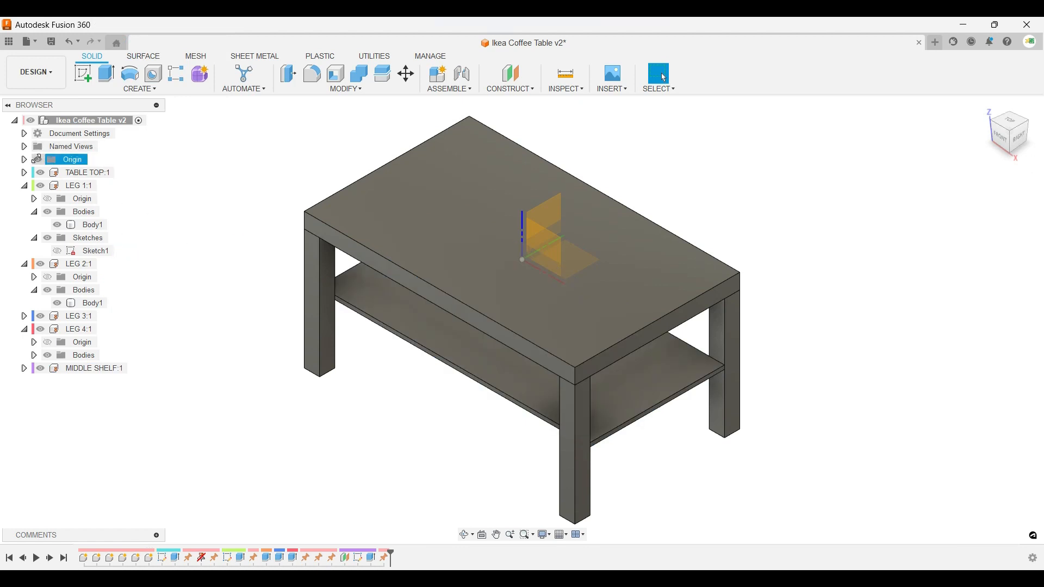
Collapse LEG 1 in the component tree and hide the assembly's origin planes and axes.
click(24, 186)
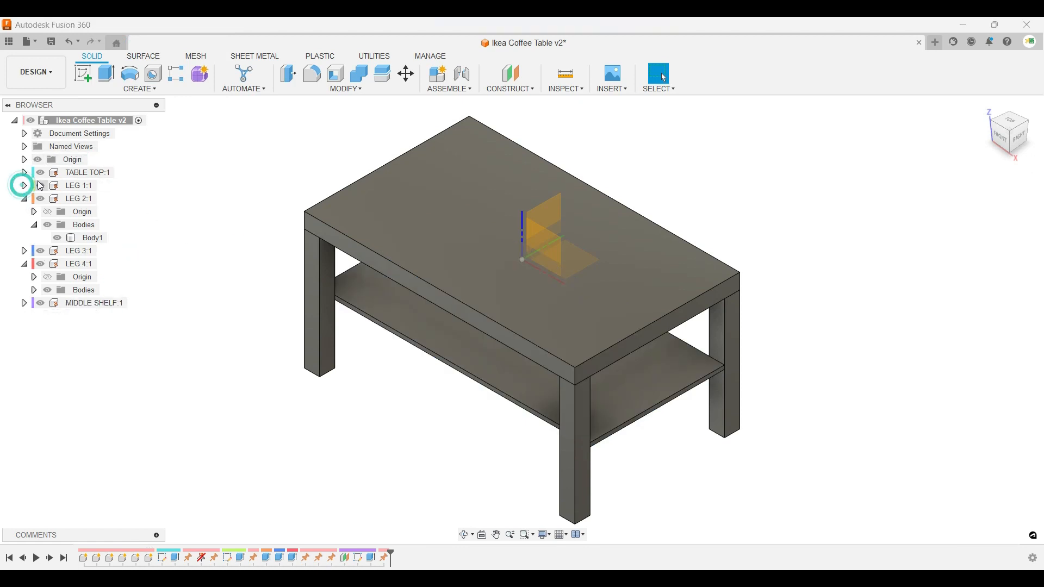
click(38, 160)
shift+middle_drag(511, 318, 533, 348)
click(983, 117)
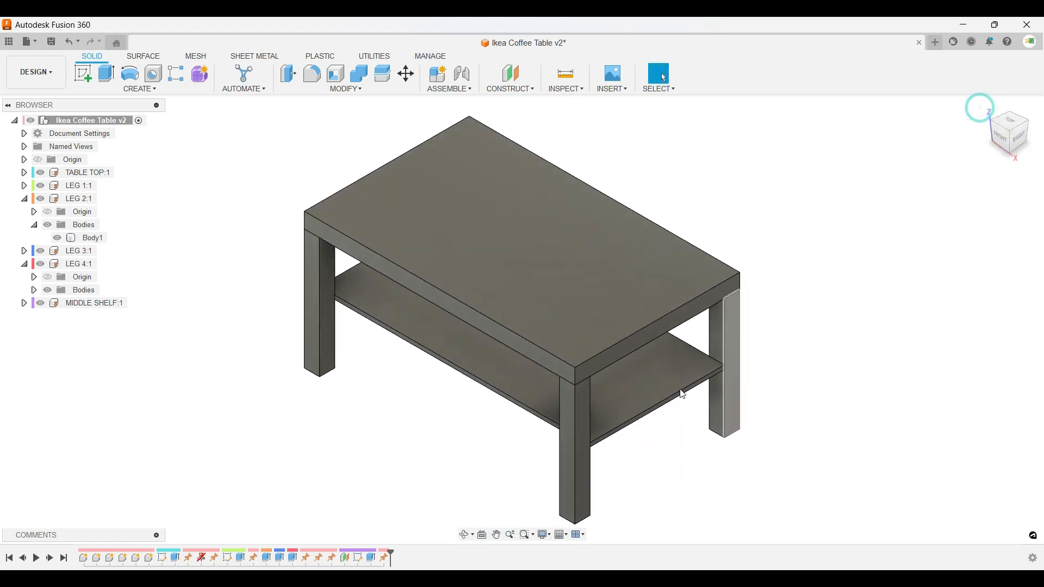
Switch to the browser, enlarge the dimension drawing on the IKEA LACK page, and return to Fusion 360 to compare the model.
shift+middle_drag(527, 442, 475, 227)
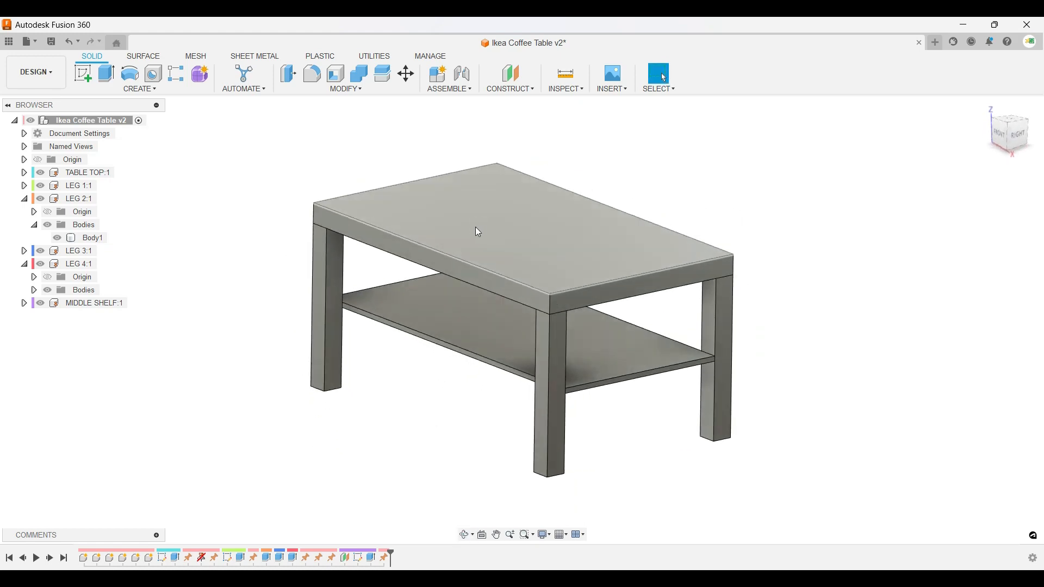
click(461, 533)
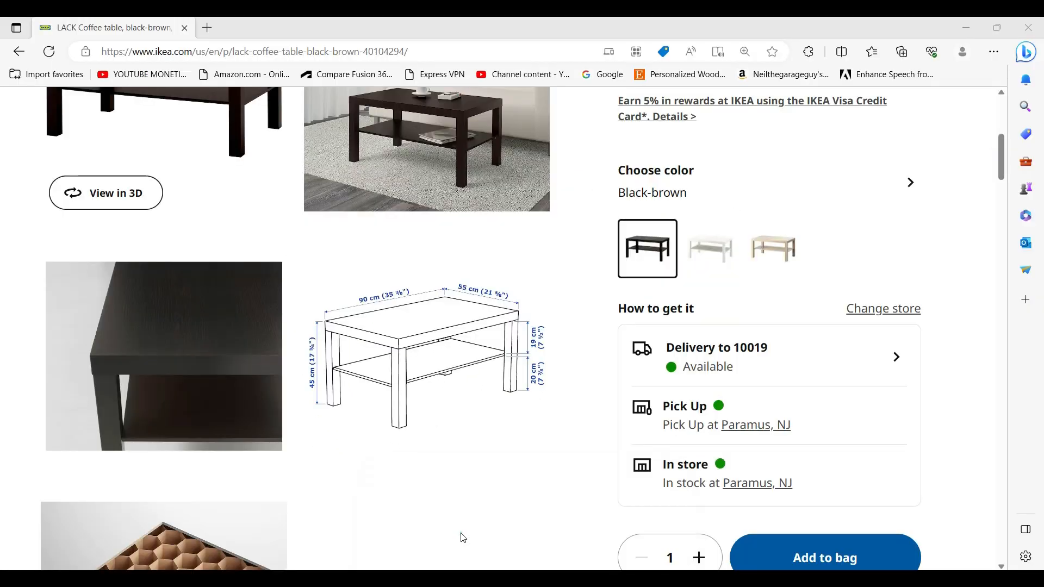
click(452, 291)
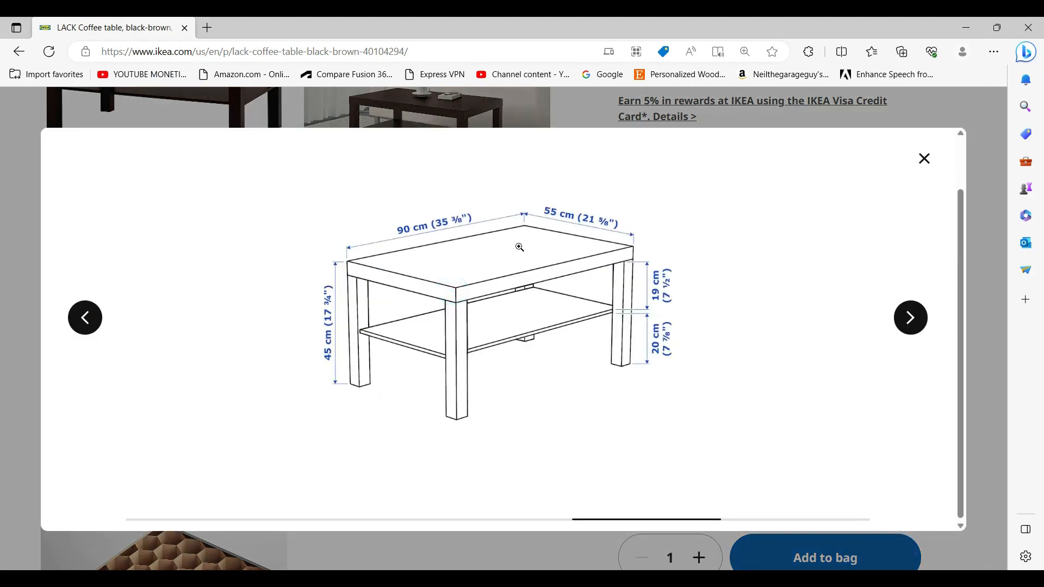
key(alt+Tab)
shift+middle_drag(522, 320, 532, 287)
key(Escape)
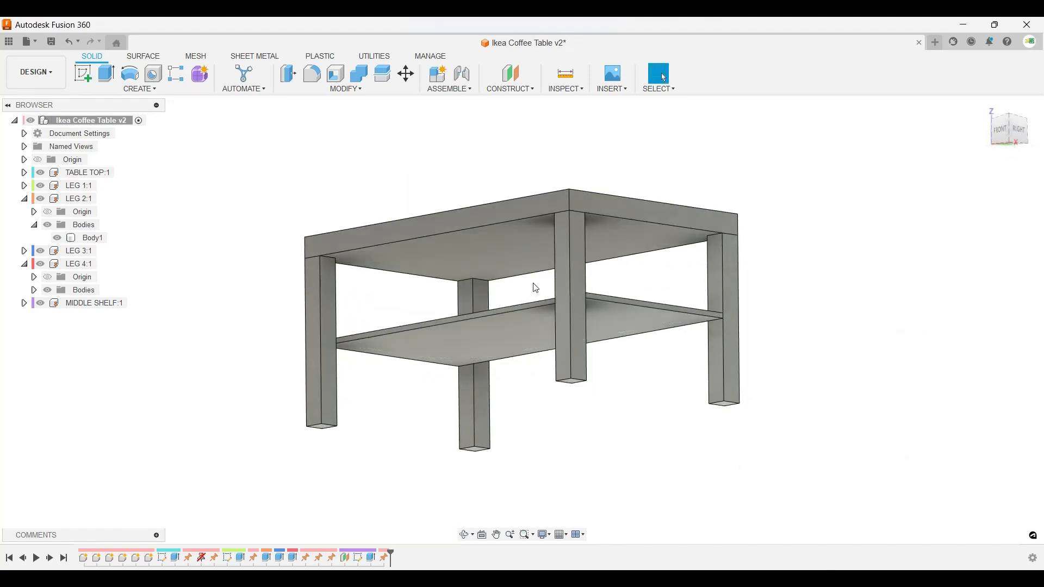
shift+middle_drag(476, 187, 438, 215)
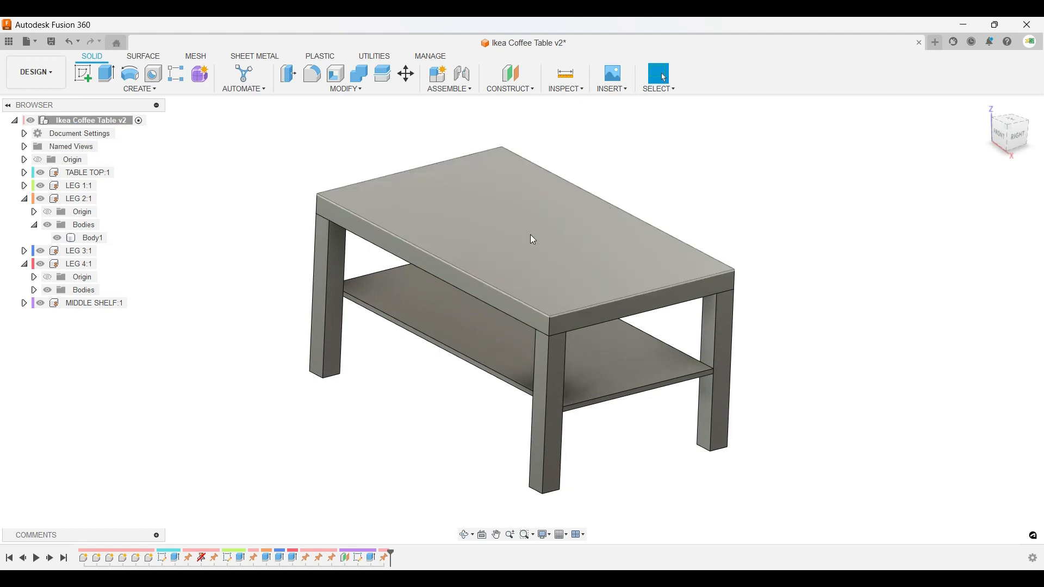
shift+middle_drag(526, 207, 546, 213)
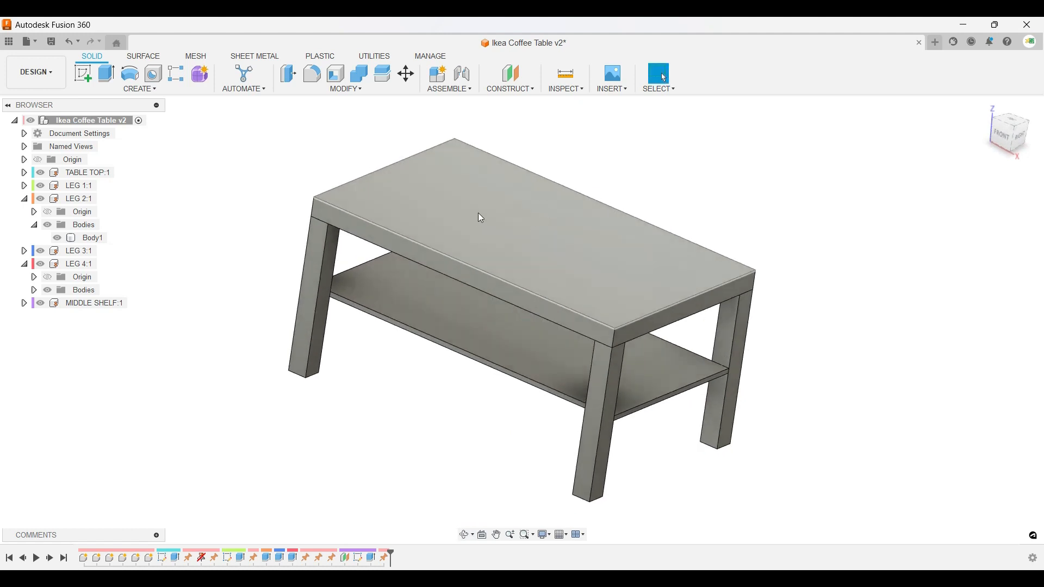
click(985, 109)
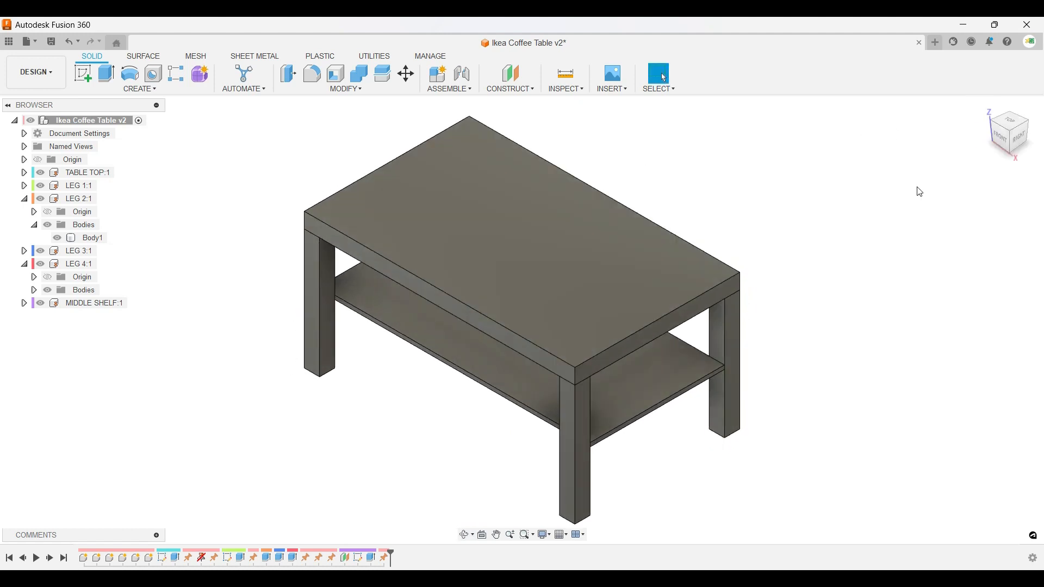